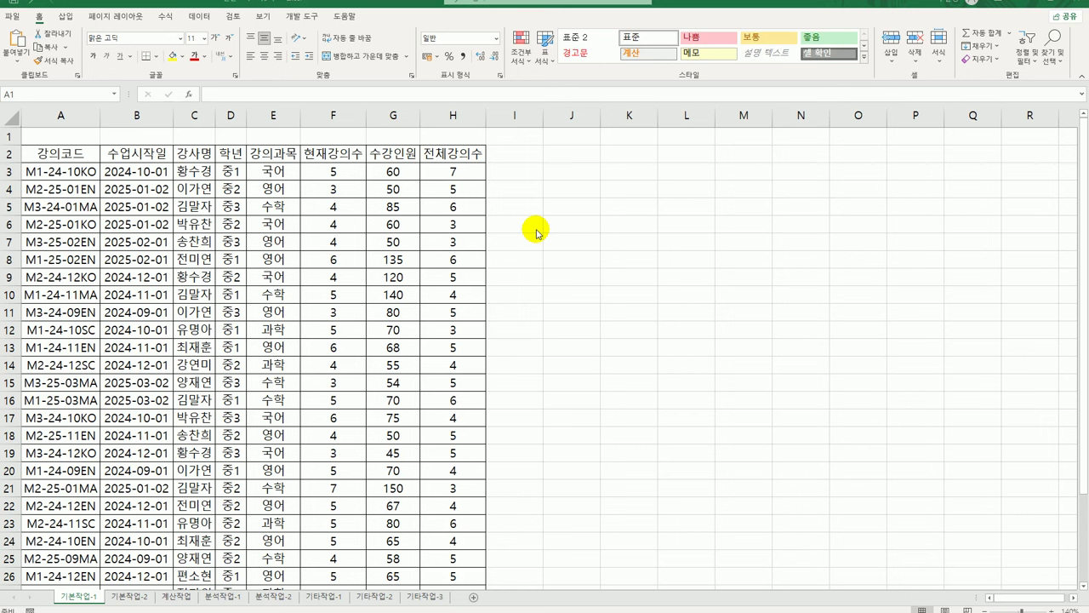
Enter the heading 조건 in cell J2 to begin the criteria area
click(576, 159)
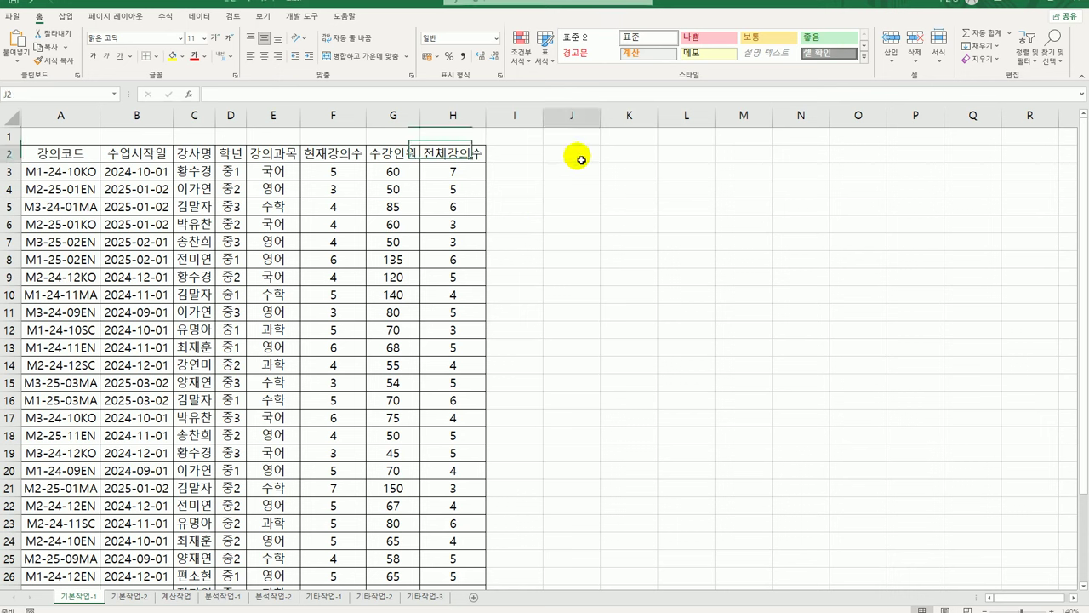
drag(581, 159, 580, 168)
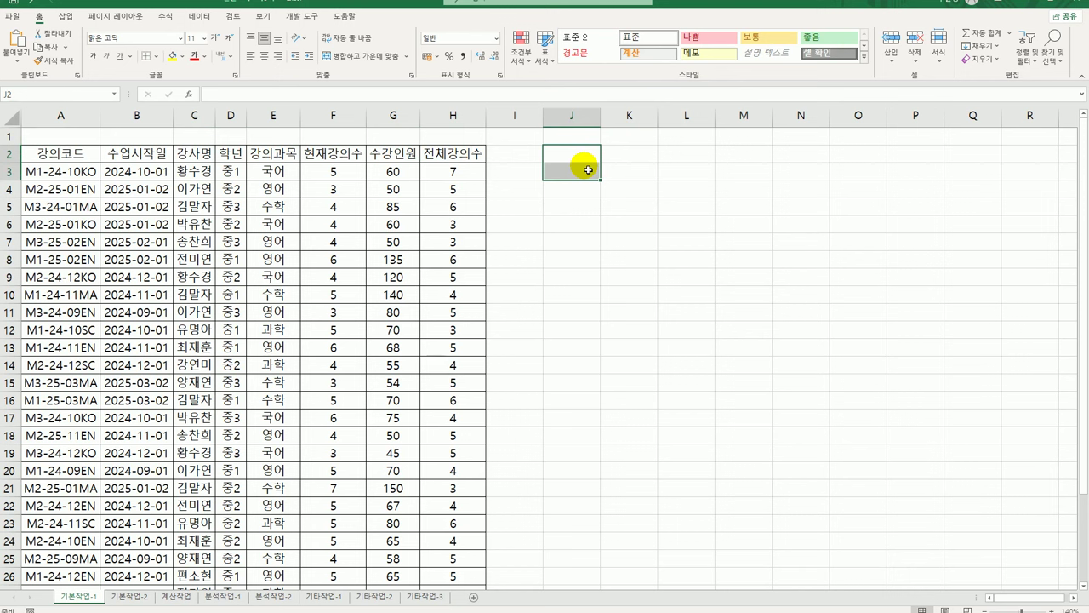
click(588, 164)
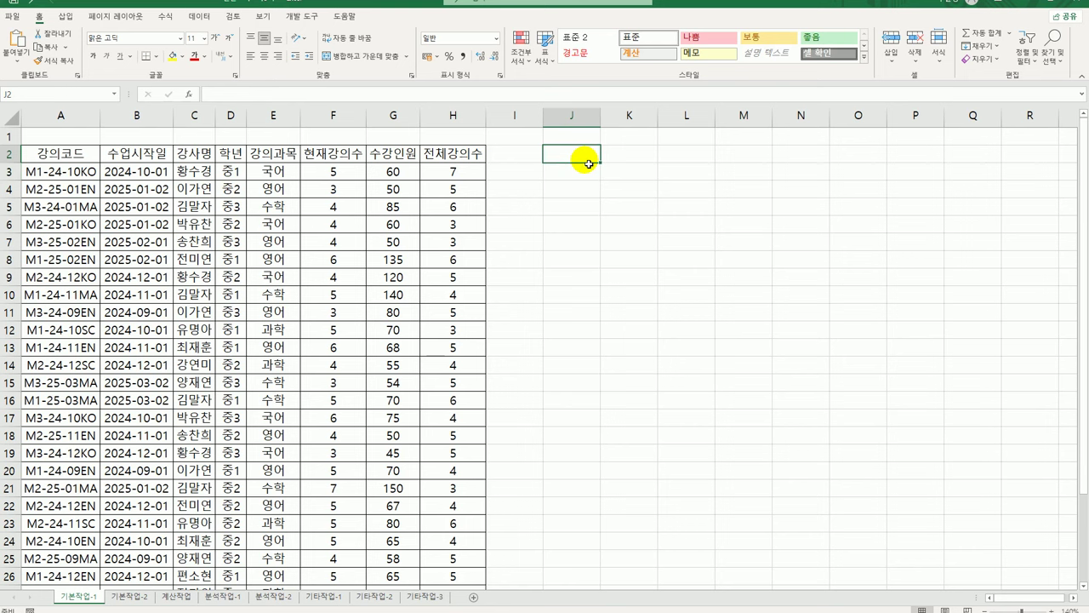
text(wf)
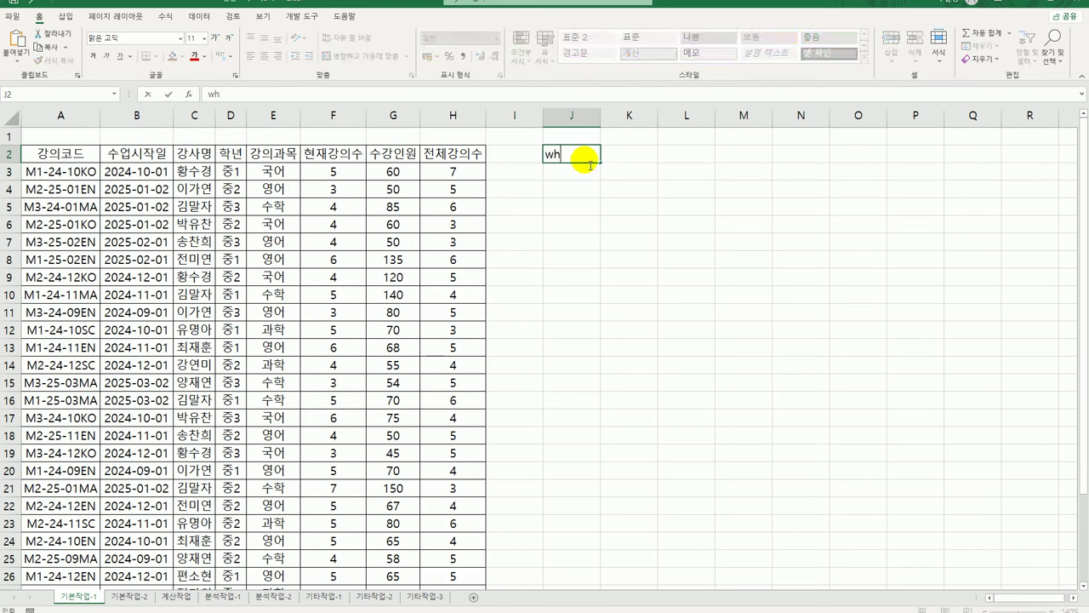
key(BackSpace)
key(BackSpace)
text(ㅈㅗ건)
key(Return)
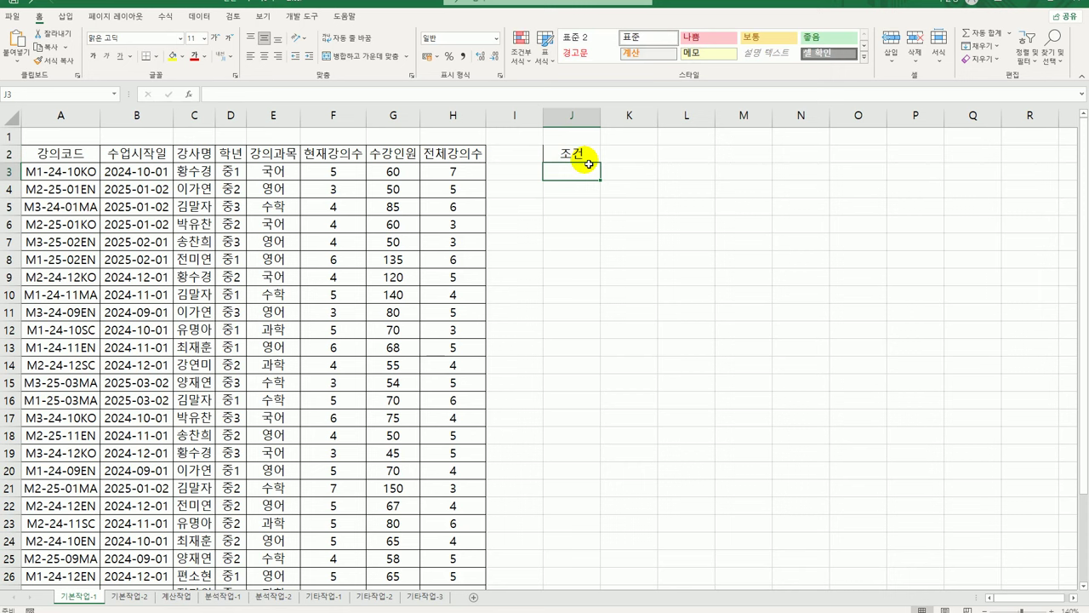
In J3, begin the formula =AND(D3="중1",F3>= to test for grade 중1
text(=and()
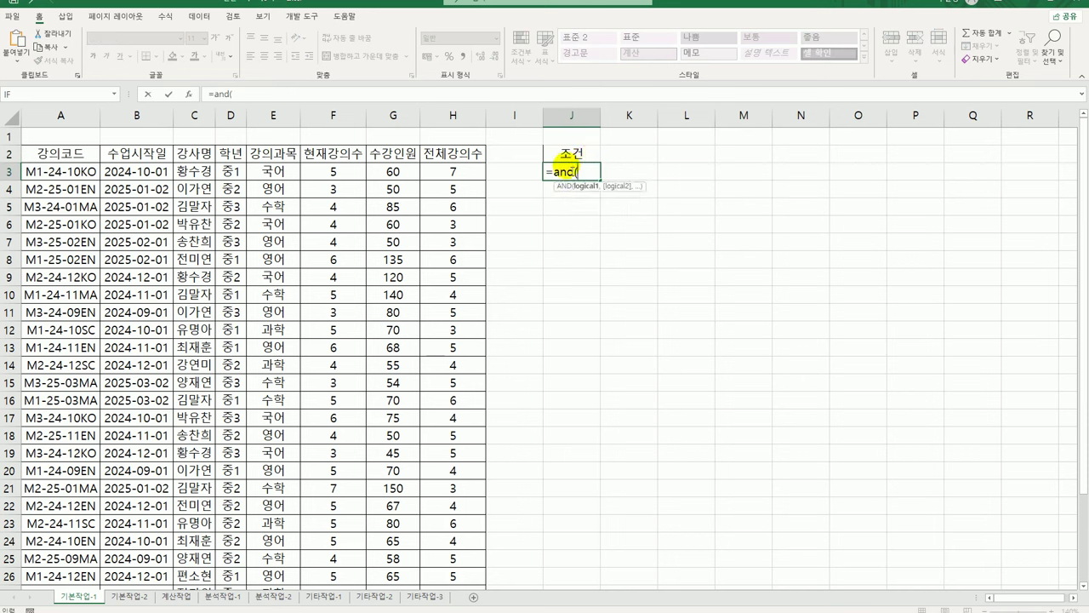
click(232, 177)
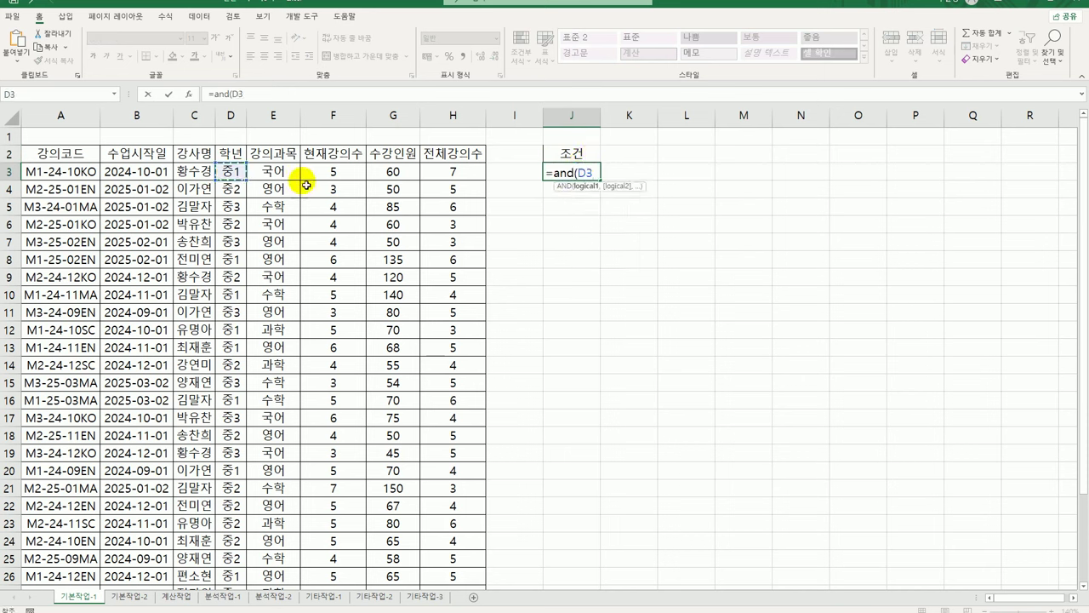
text(="중1",)
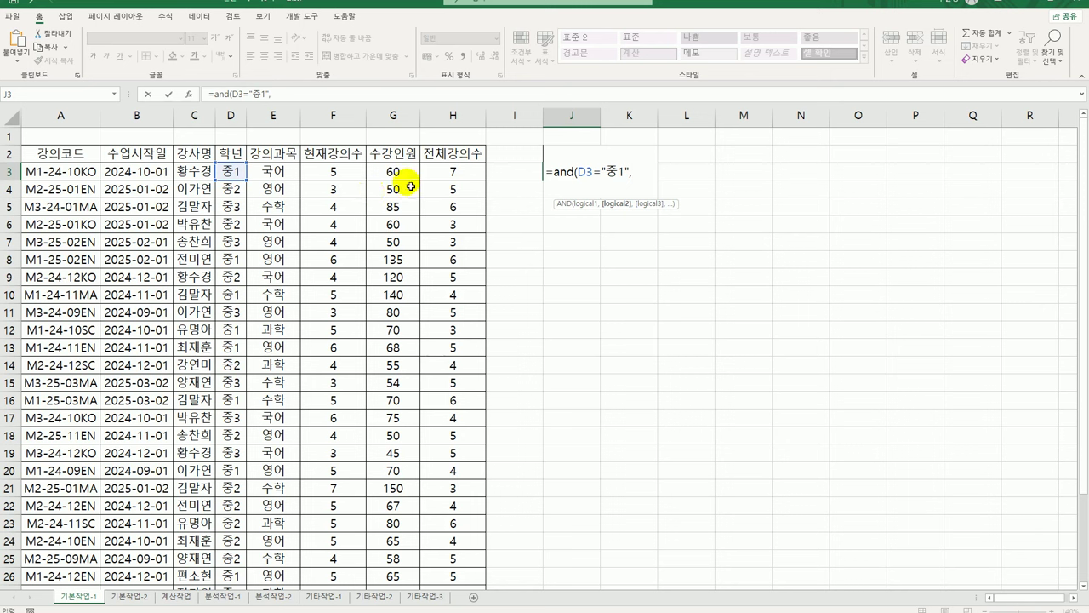
click(338, 171)
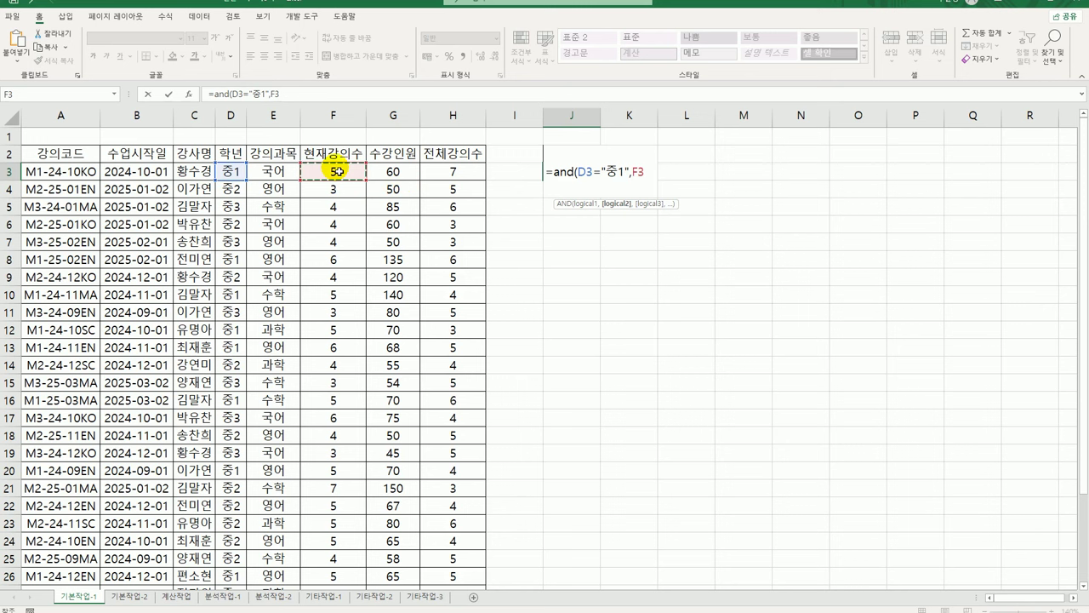
text(>=)
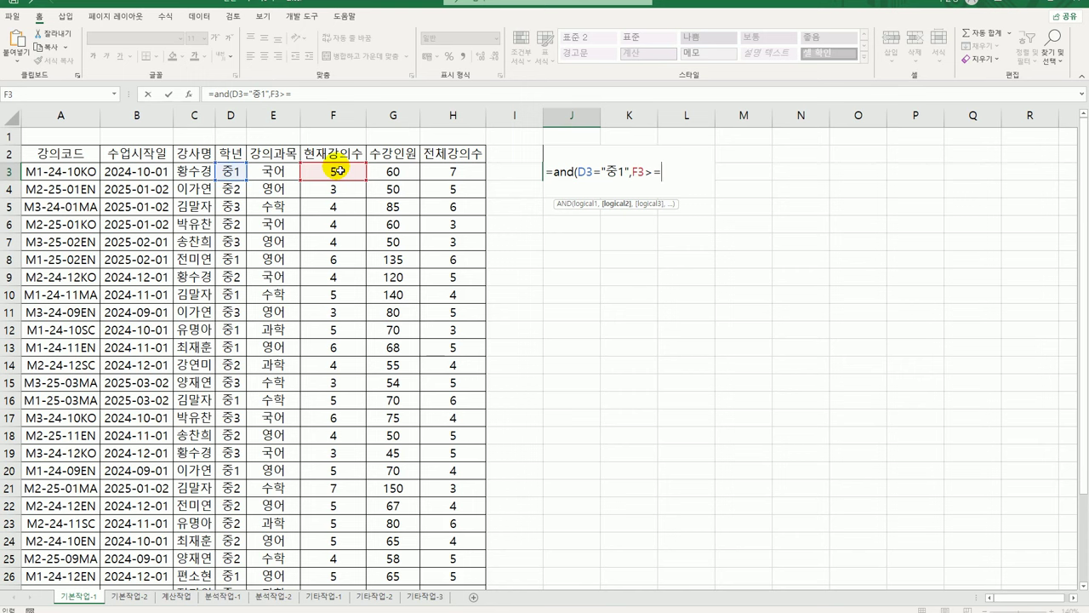
Finish J3 with PERCENTILE.INC($F$3:$F$32,90%) and commit it, showing FALSE
text(pen)
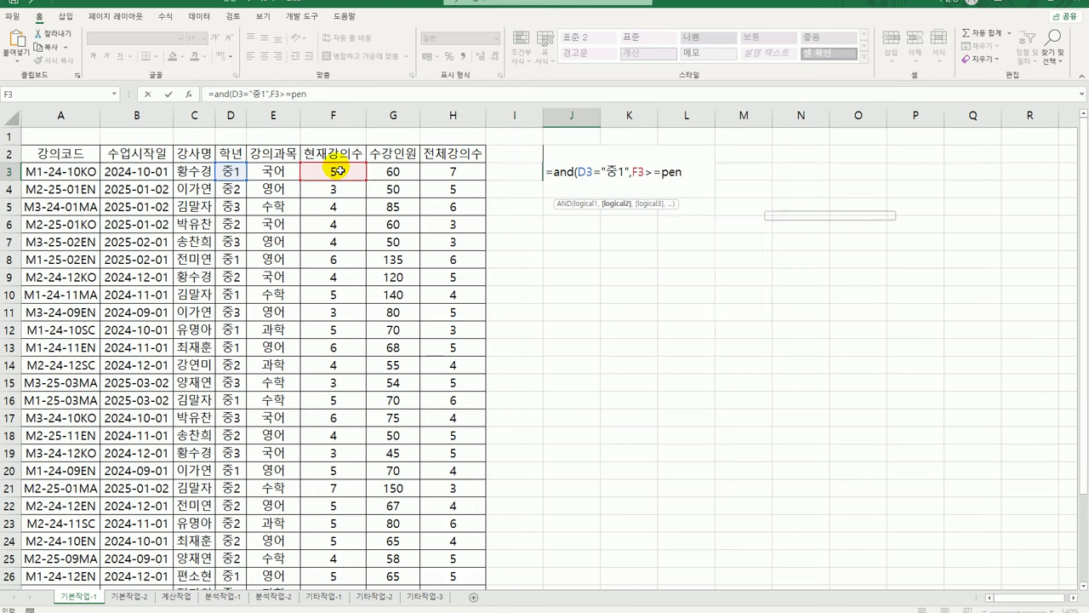
key(BackSpace)
key(Down)
key(Down)
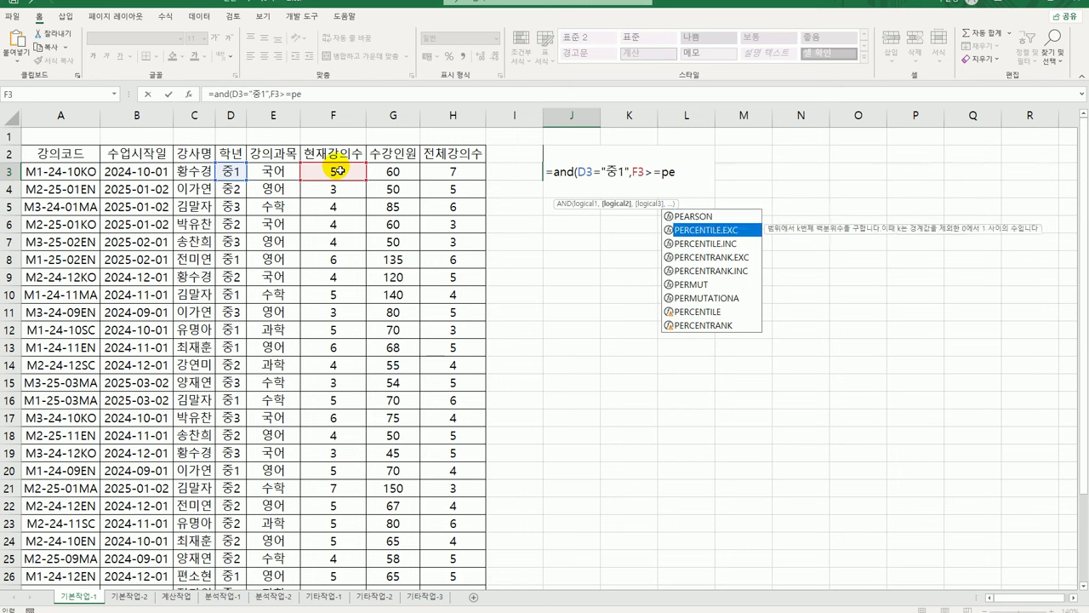
key(Tab)
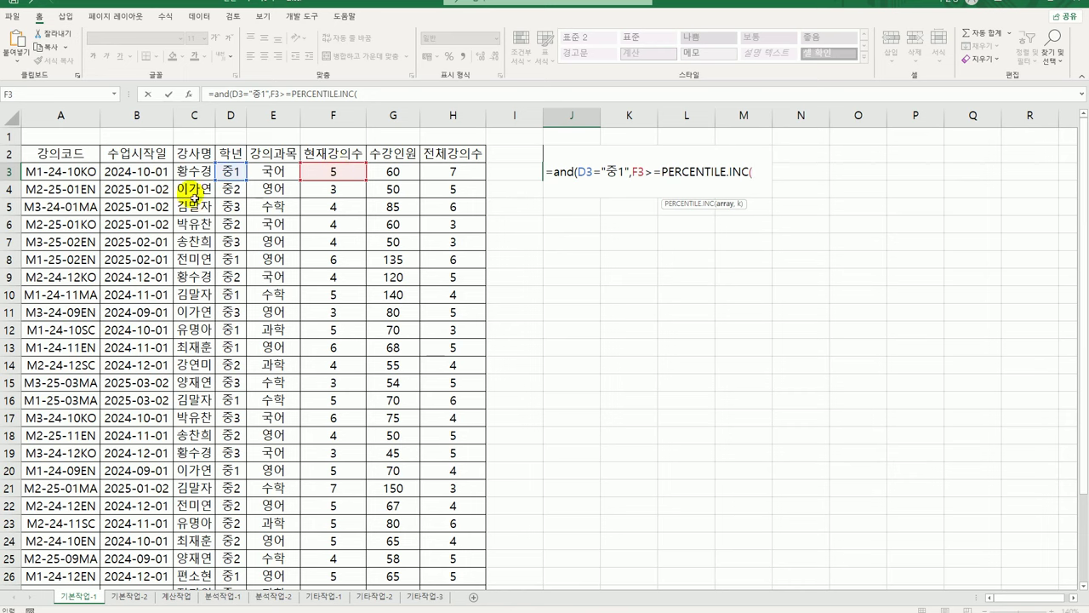
click(342, 173)
drag(343, 172, 340, 564)
scroll(659, 480, up, 3)
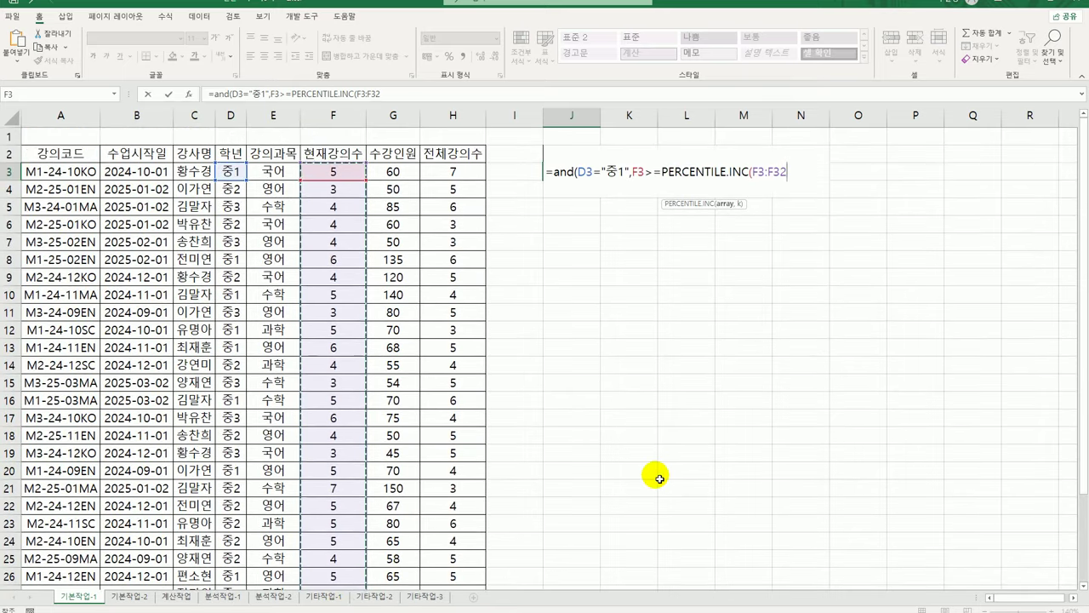
key(F4)
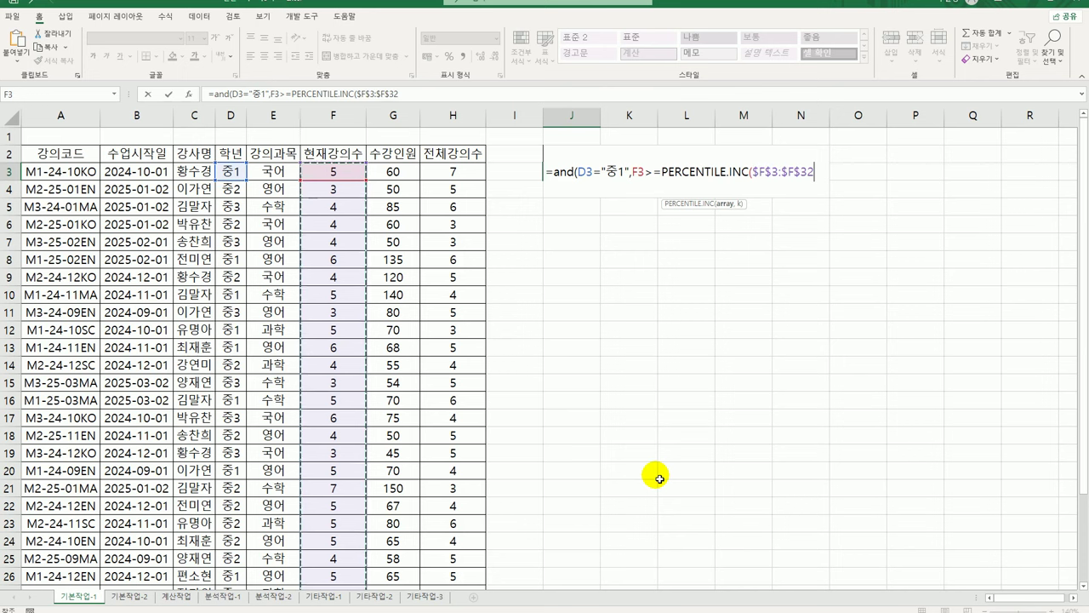
text(,)
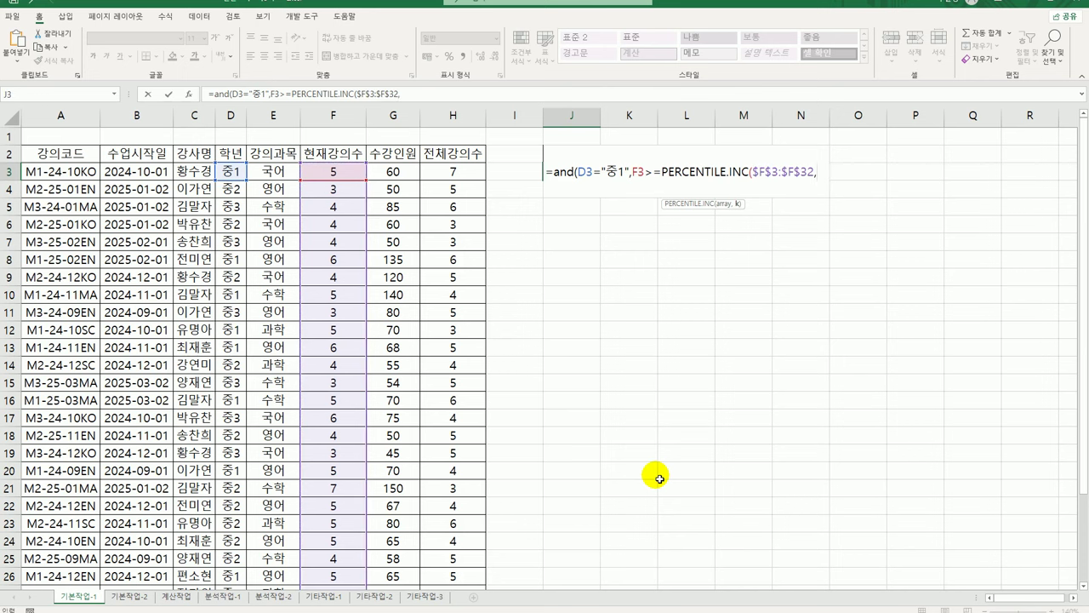
text(90%))
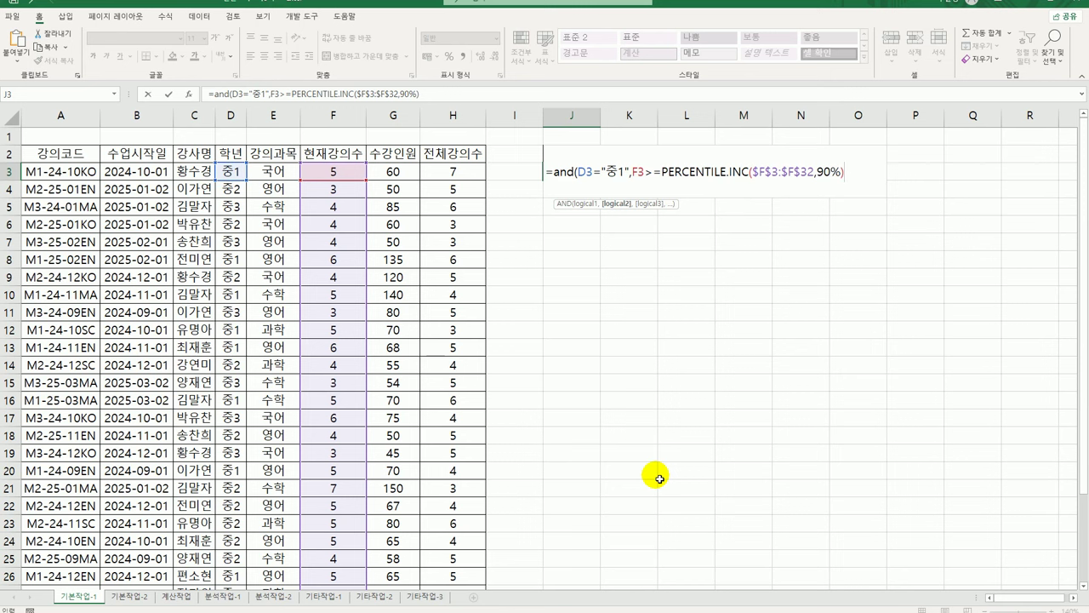
text())
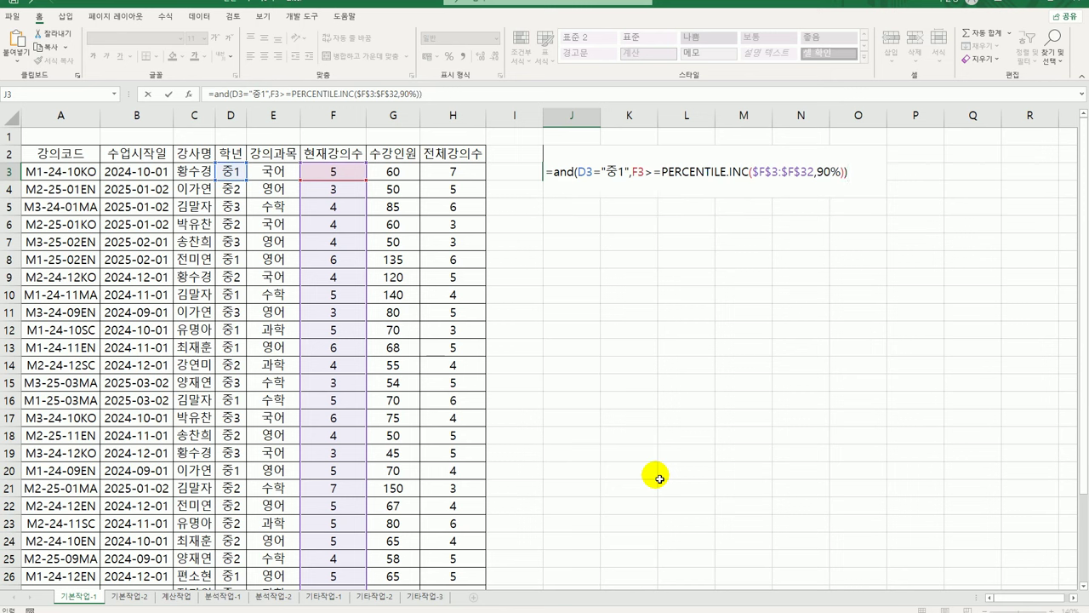
key(Return)
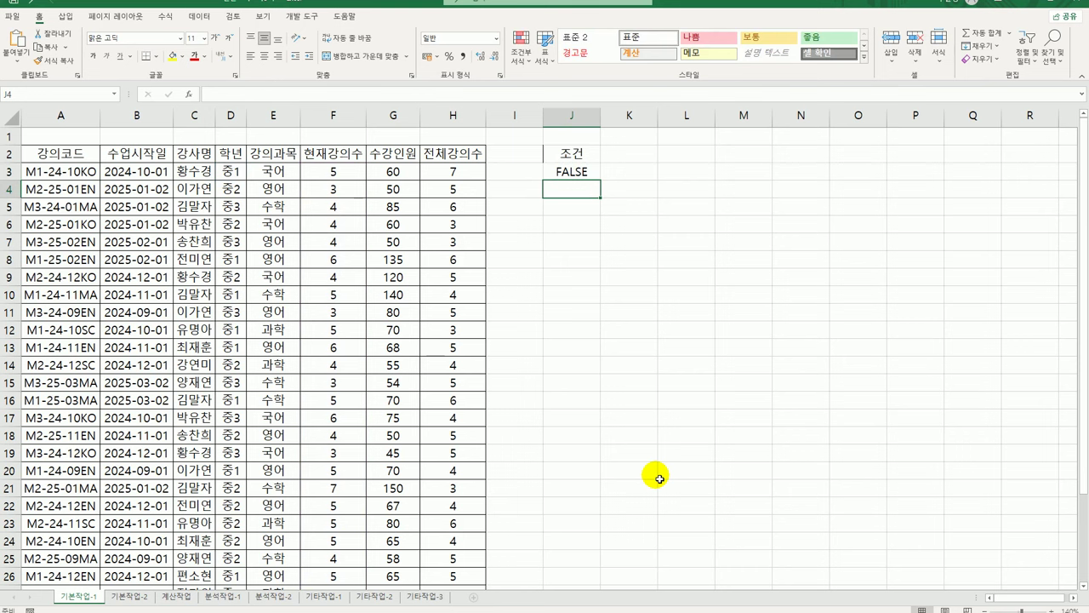
Copy headings 강의코드, 수업시작일, 강사명 and 강의과목 from A2:C2 and E2 into J5:M5
click(96, 160)
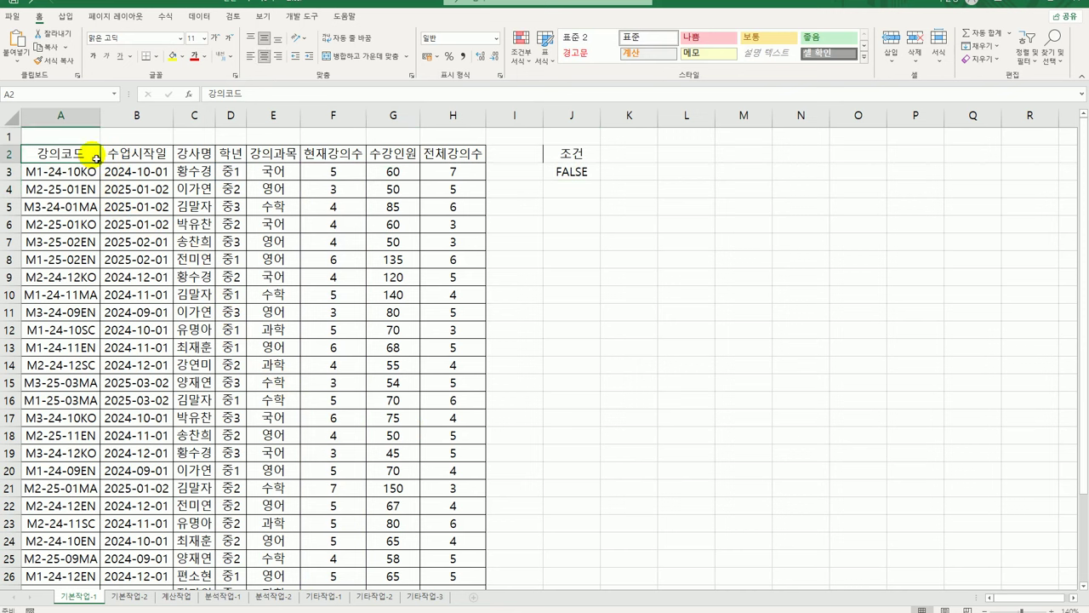
drag(96, 159, 193, 156)
ctrl+click(271, 157)
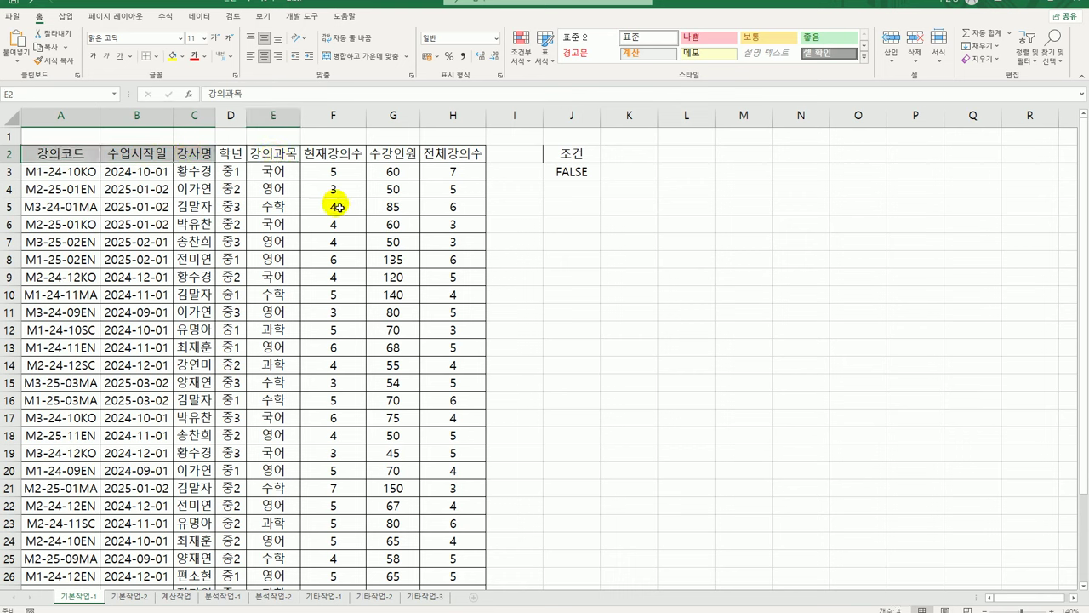
key(ctrl+c)
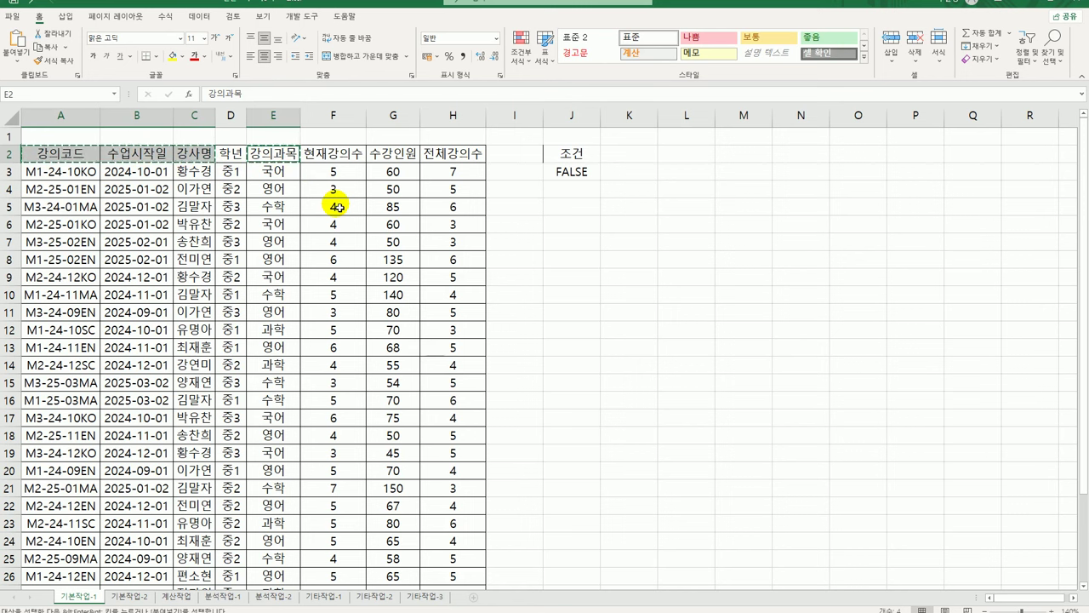
click(565, 211)
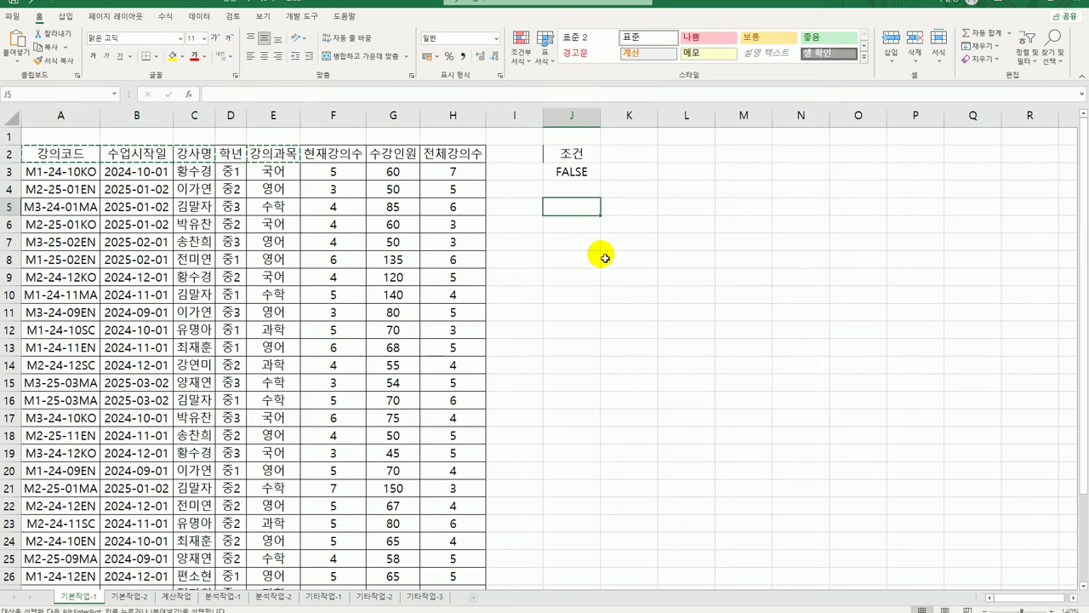
key(ctrl+v)
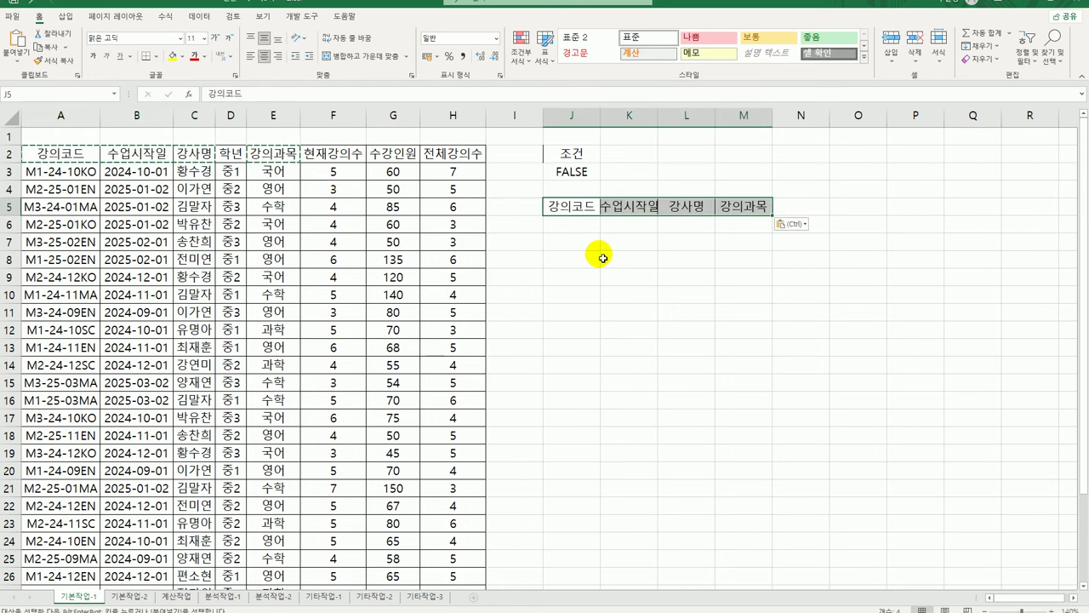
click(252, 210)
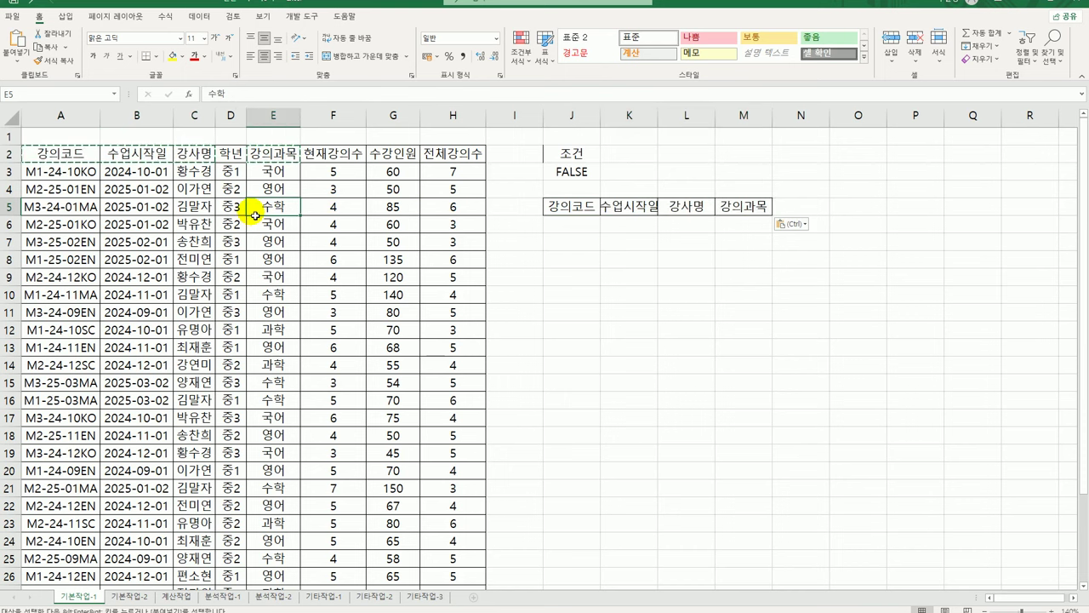
click(199, 17)
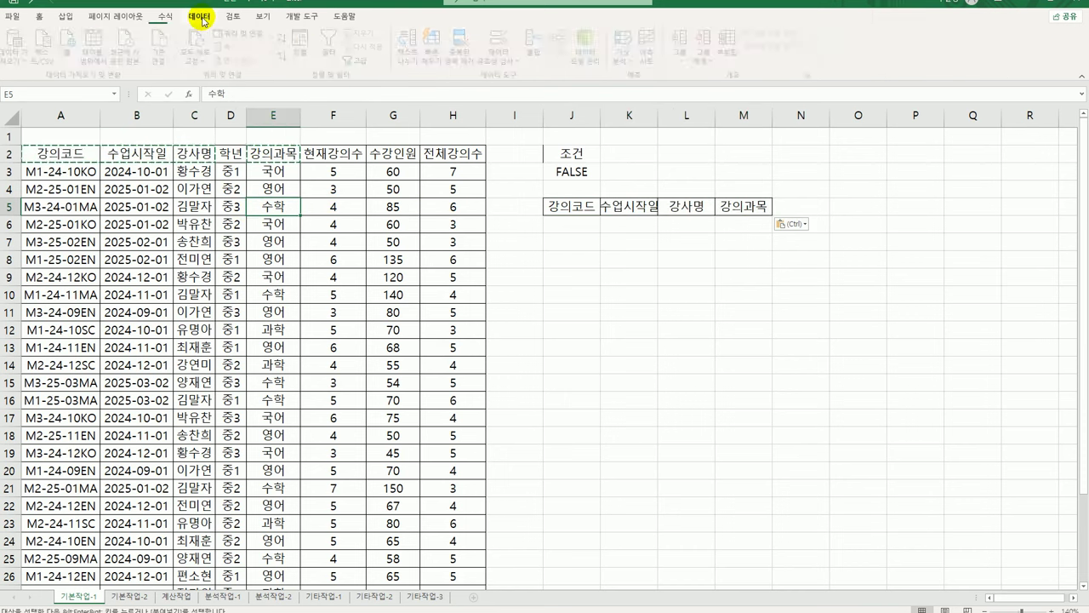
Run Advanced Filter with criteria J2:J3, copying matching records to J5:M5
click(362, 60)
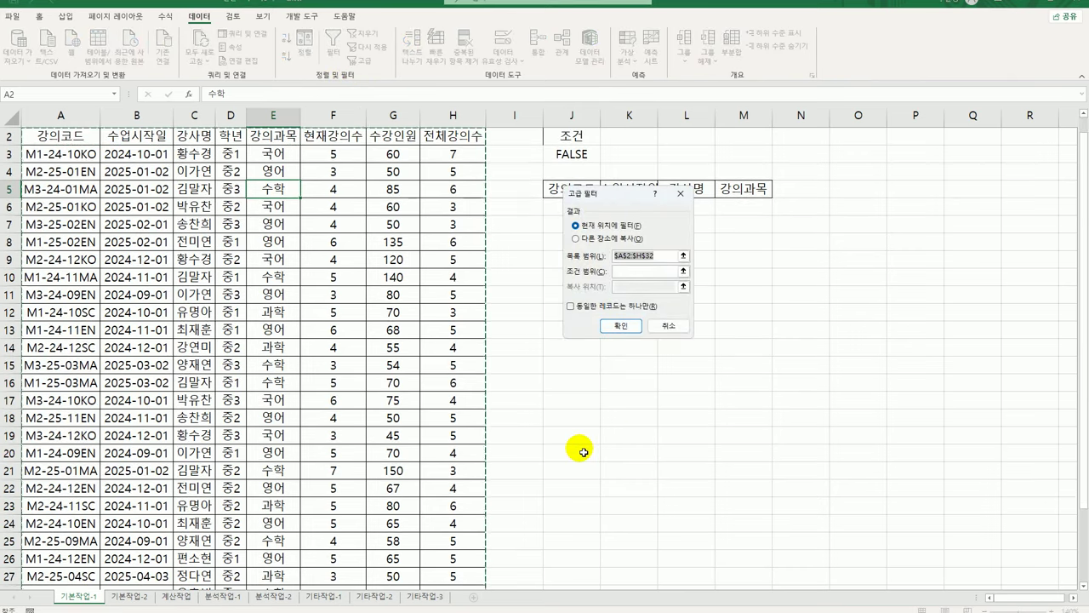
scroll(584, 452, down, 3)
scroll(578, 447, up, 4)
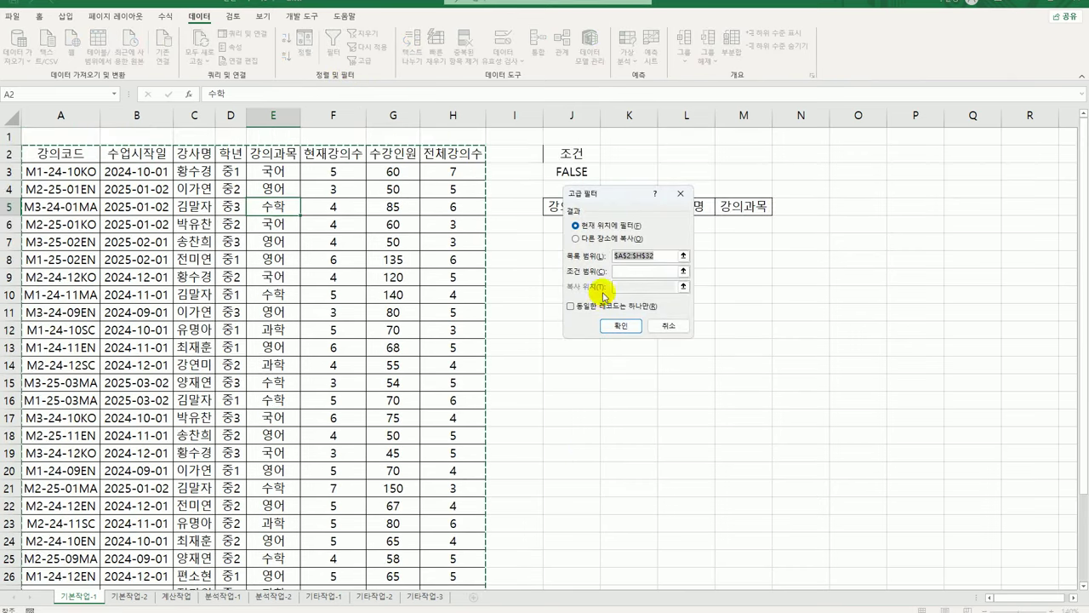
click(626, 272)
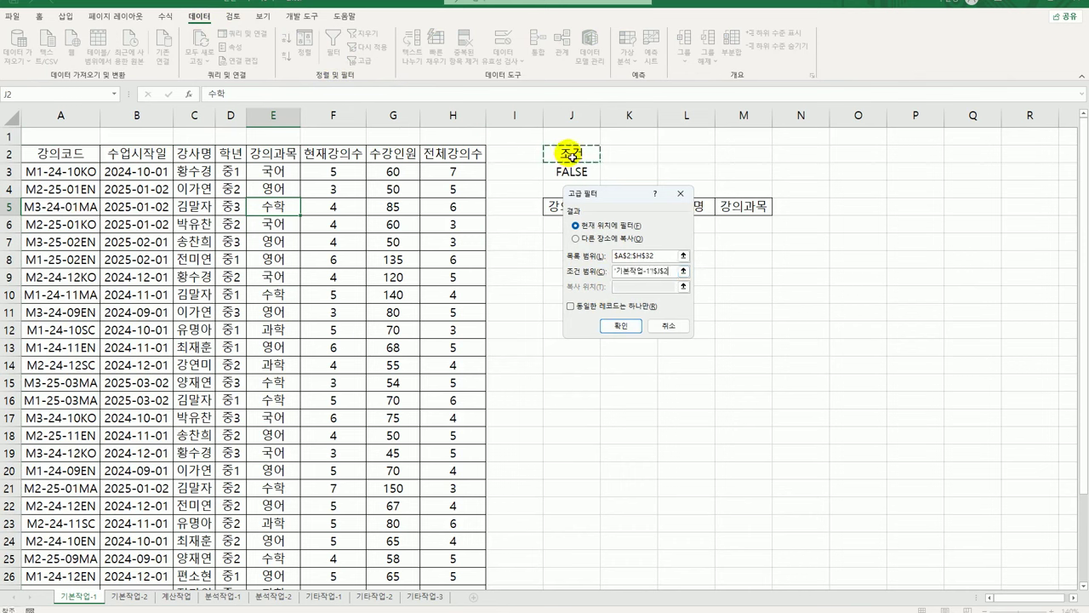
drag(571, 153, 573, 180)
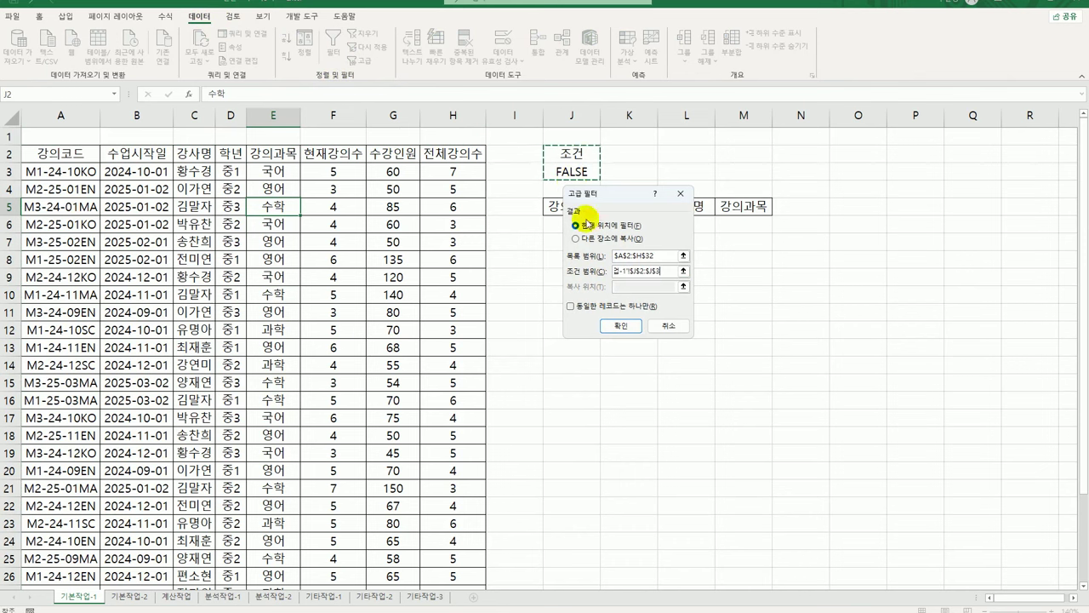
click(603, 246)
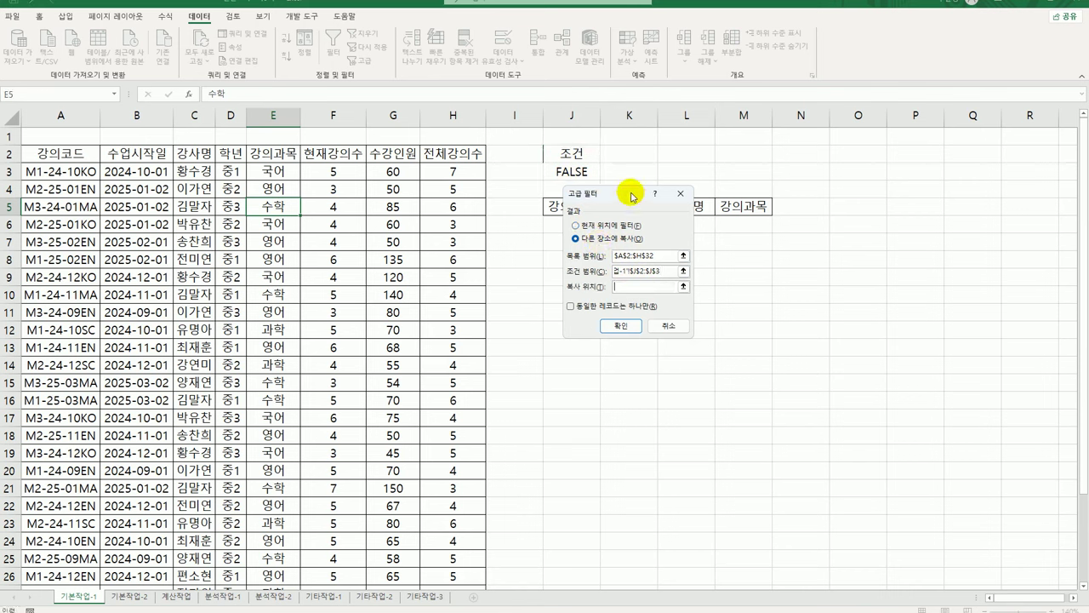
drag(633, 198, 640, 321)
drag(572, 207, 729, 219)
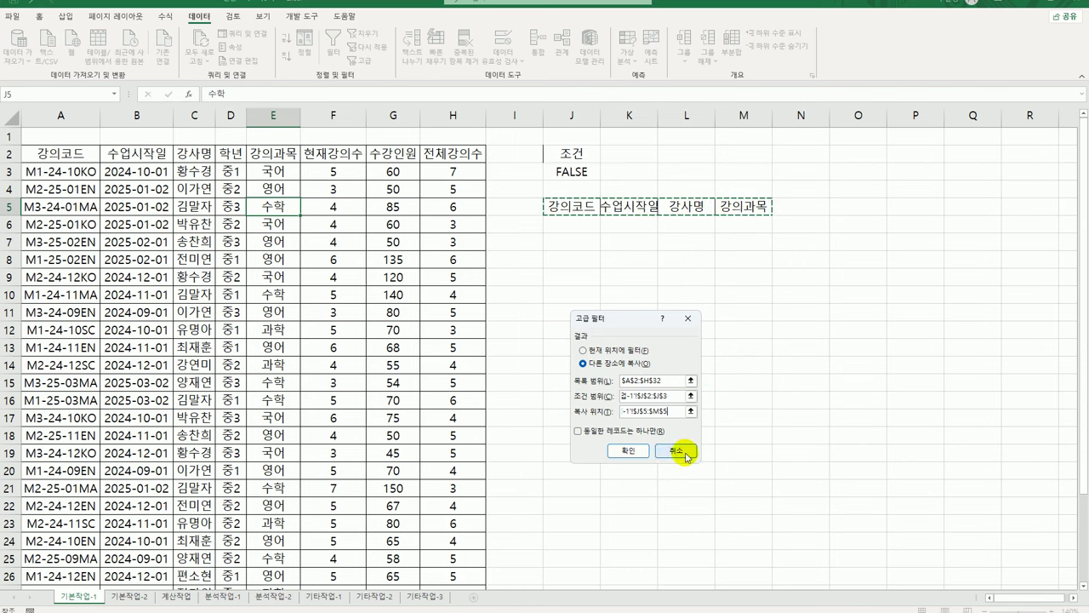
click(629, 453)
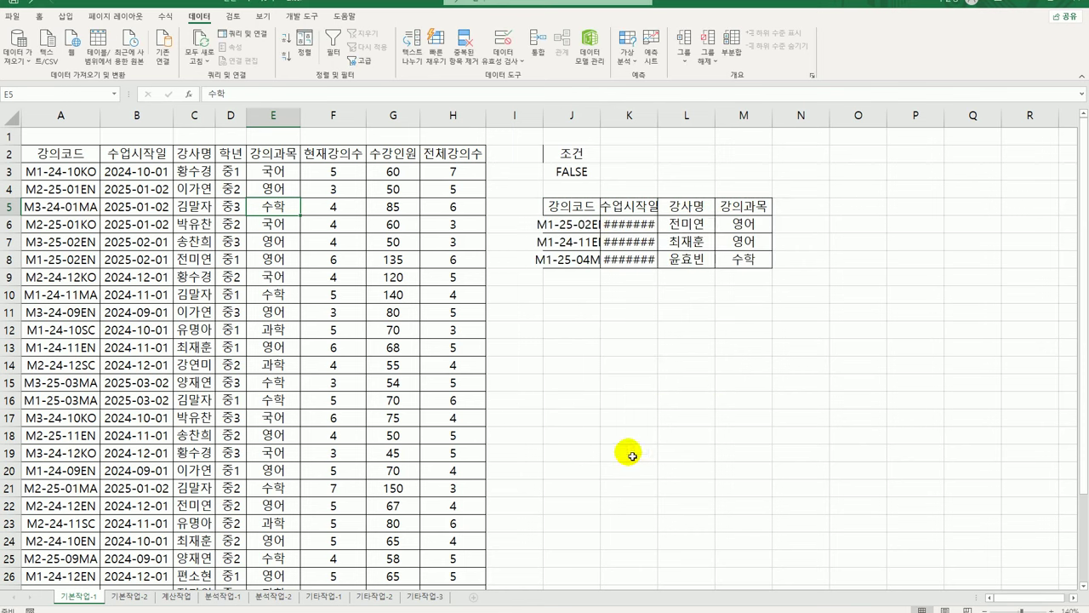
Autofit columns J and K so course codes and start dates display fully
double_click(601, 114)
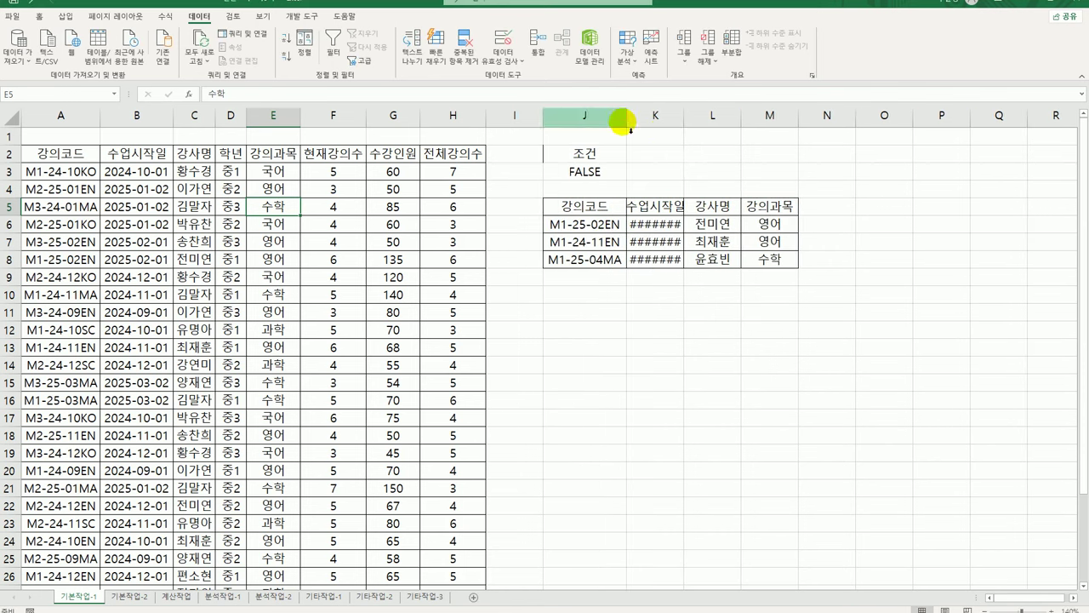
double_click(690, 119)
click(587, 207)
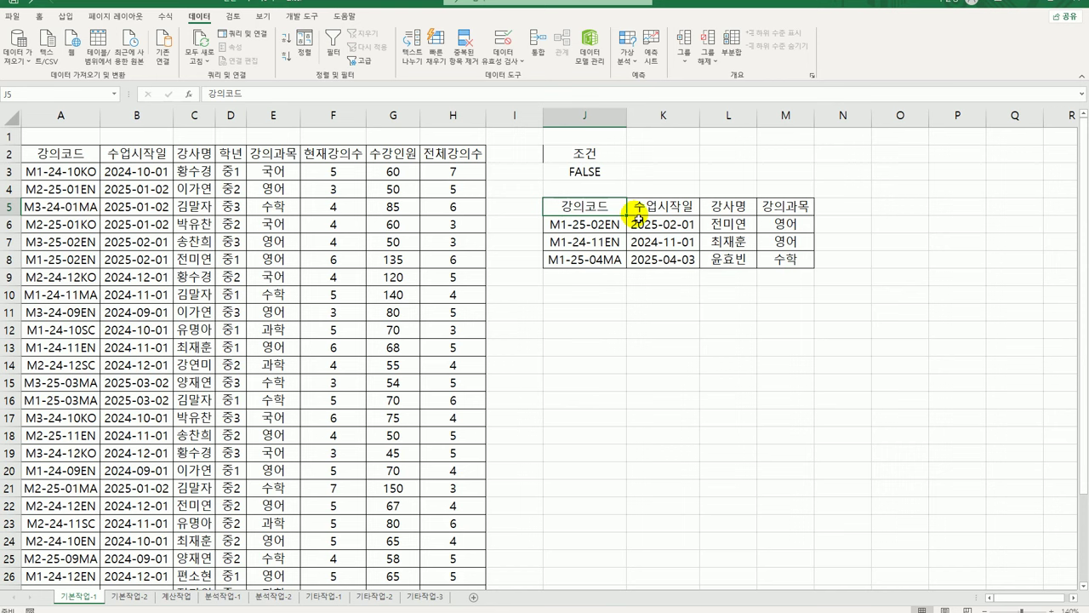
click(85, 176)
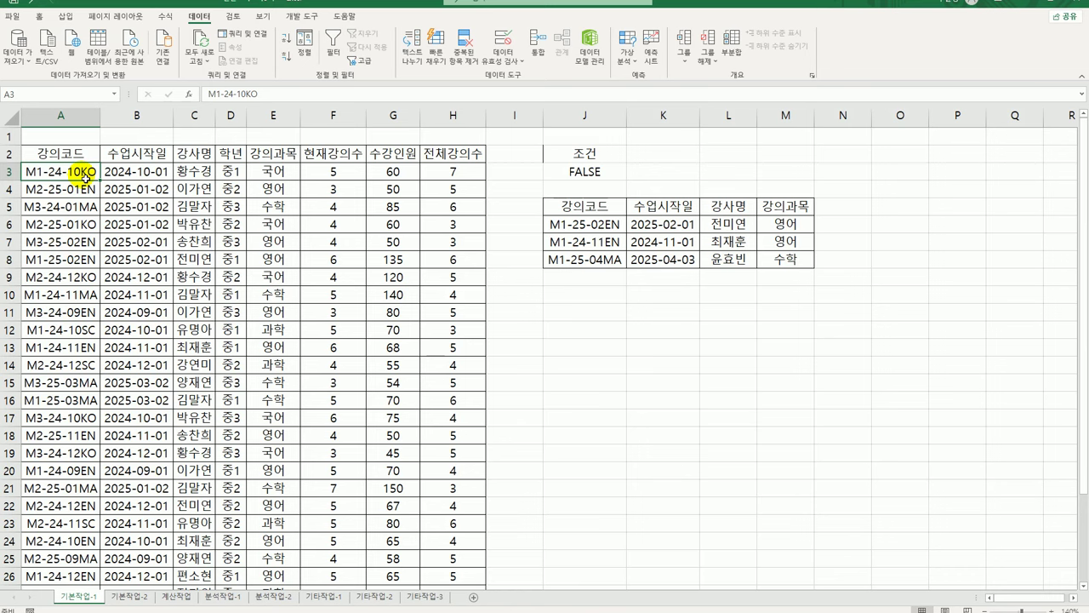
Select course rows A3:H32 and start a new formula-based conditional formatting rule
drag(85, 176, 426, 583)
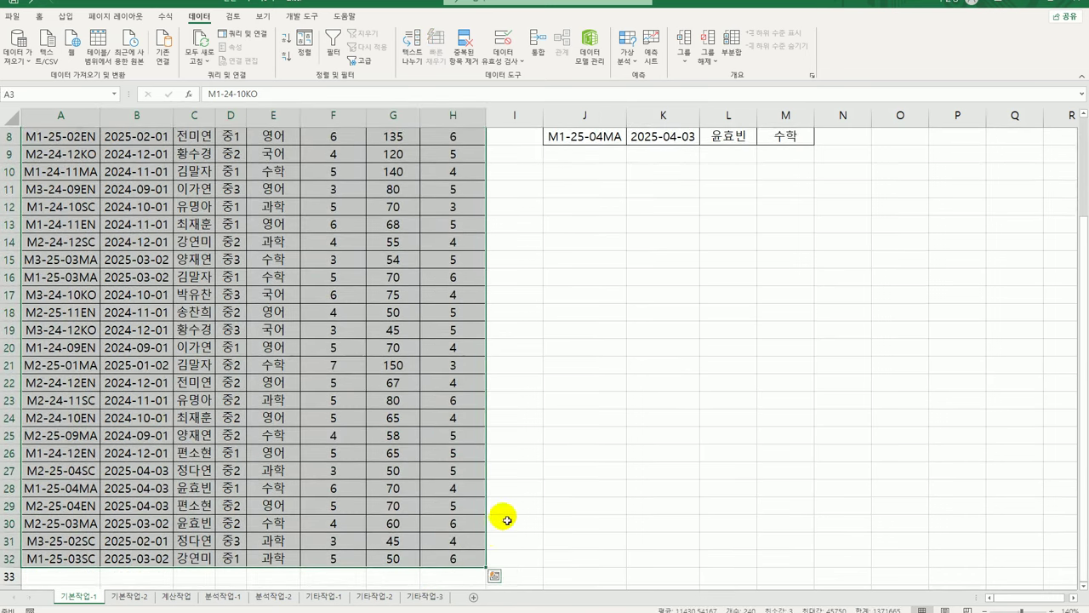
scroll(492, 502, up, 3)
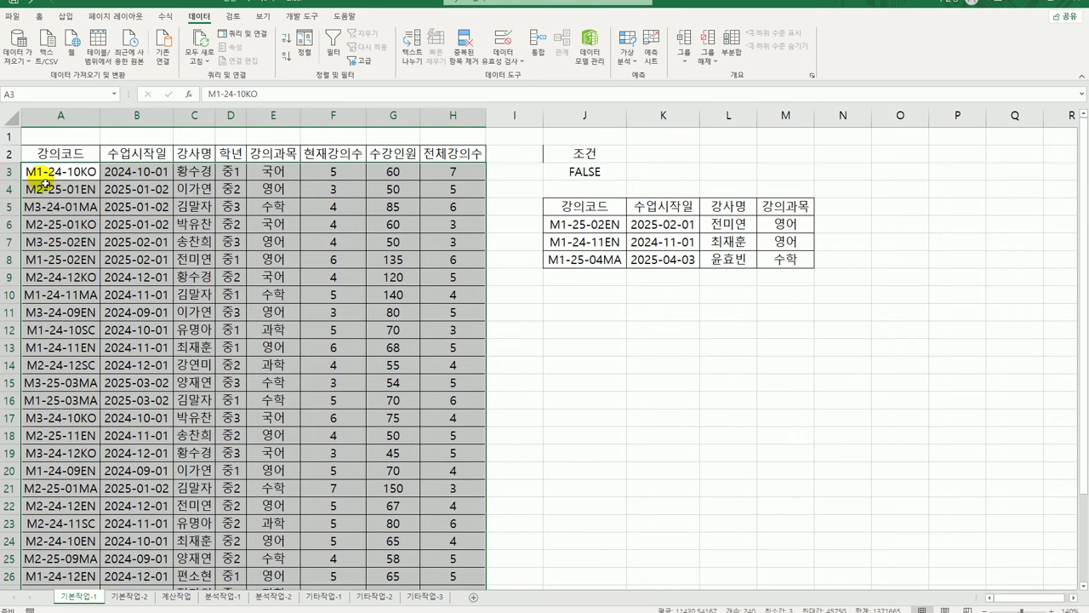
click(39, 15)
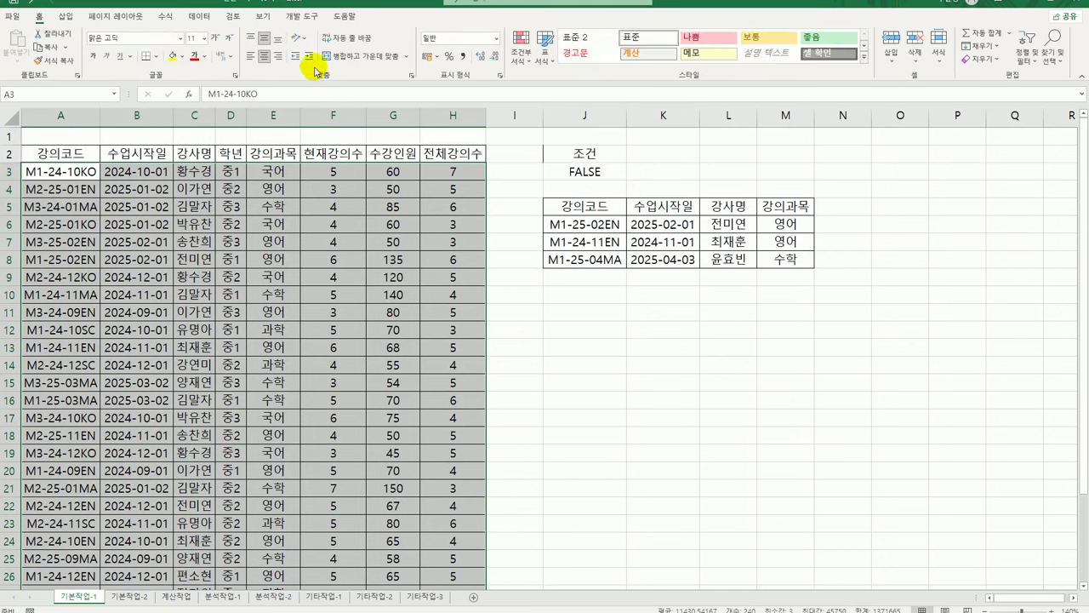
click(521, 48)
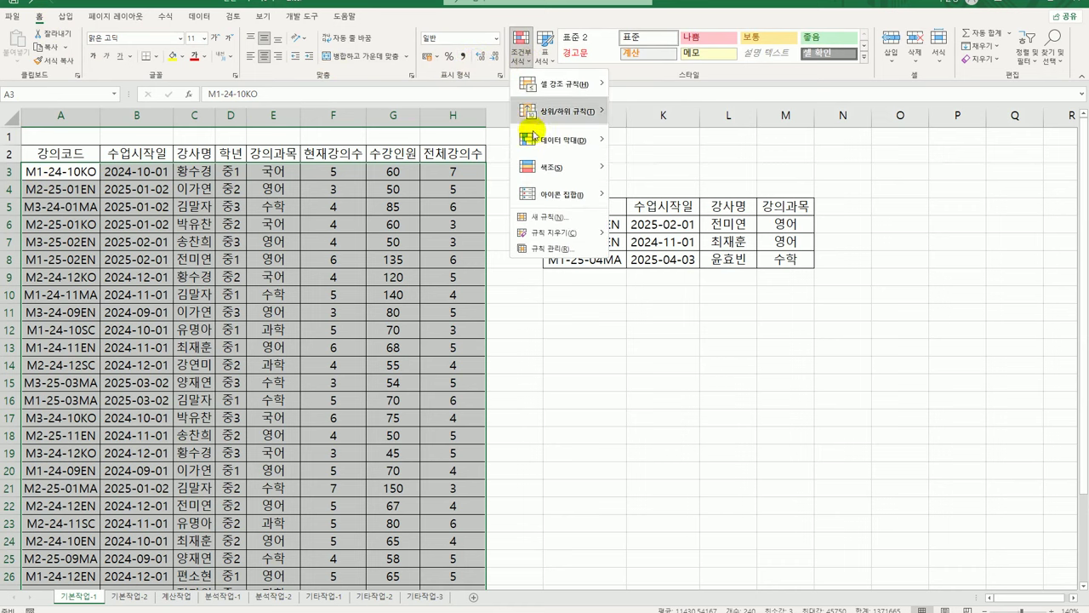
click(545, 217)
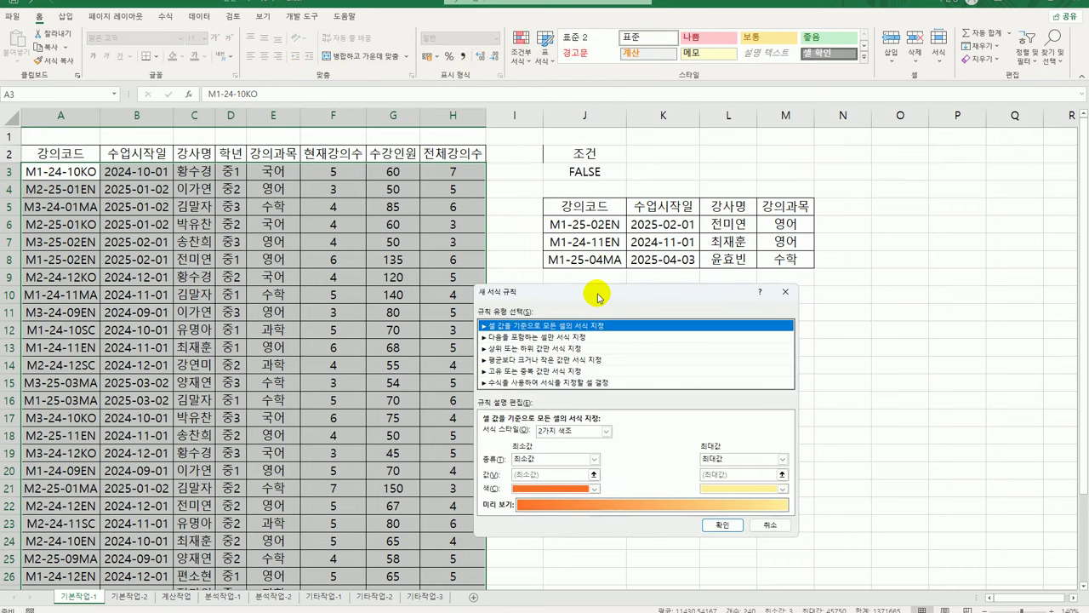
drag(598, 298, 485, 201)
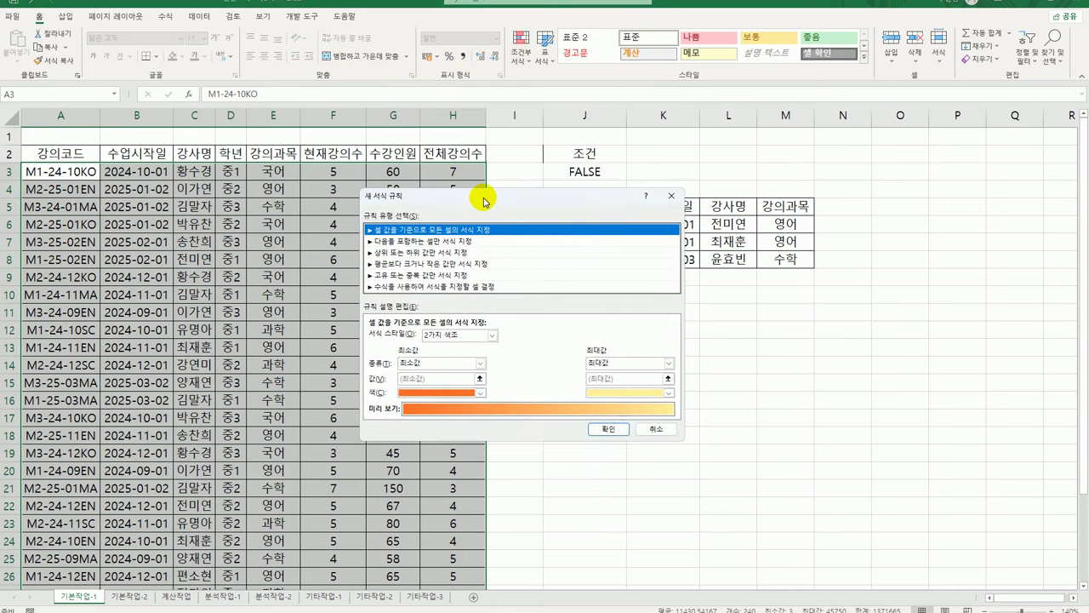
click(408, 287)
click(416, 339)
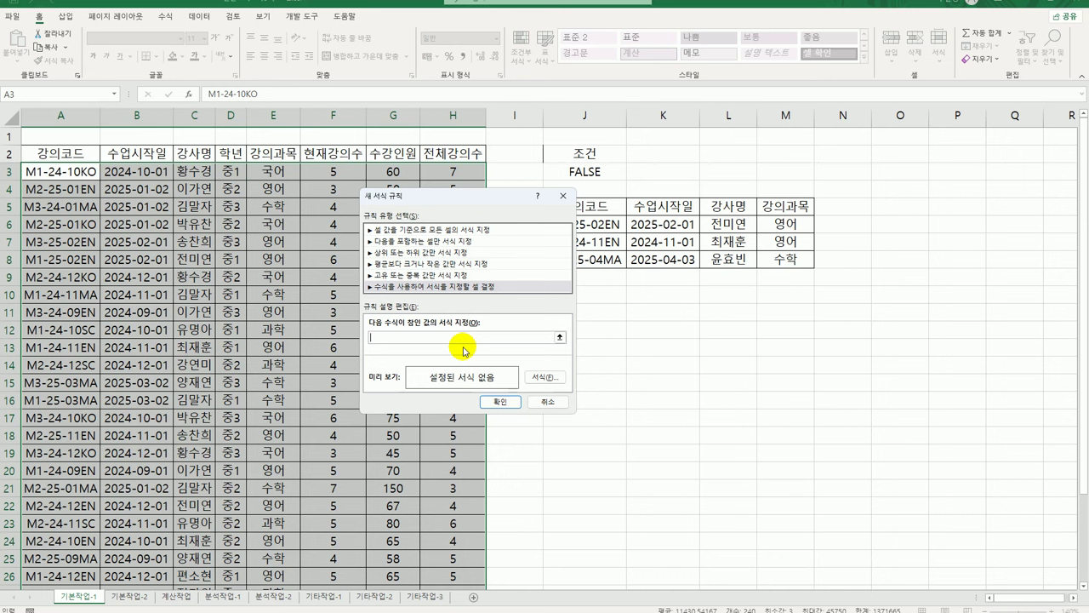
Enter the rule formula =VALUE("20"&MID($A$3,4,2))<>YEAR($B3)
text(=value()
text("20"&mid()
click(74, 174)
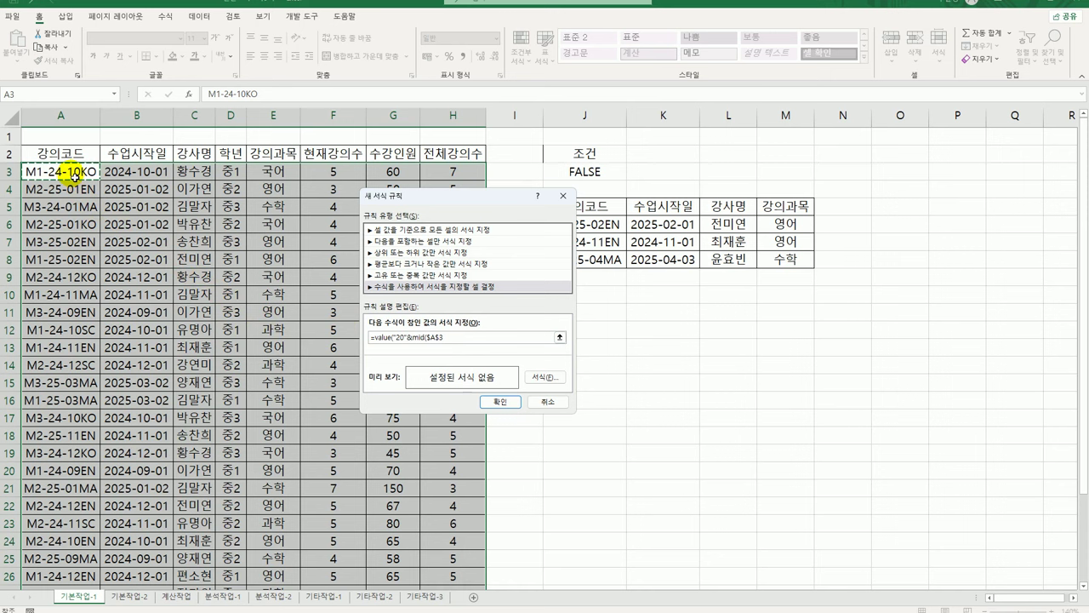
text(,4,2)
text(<>year()
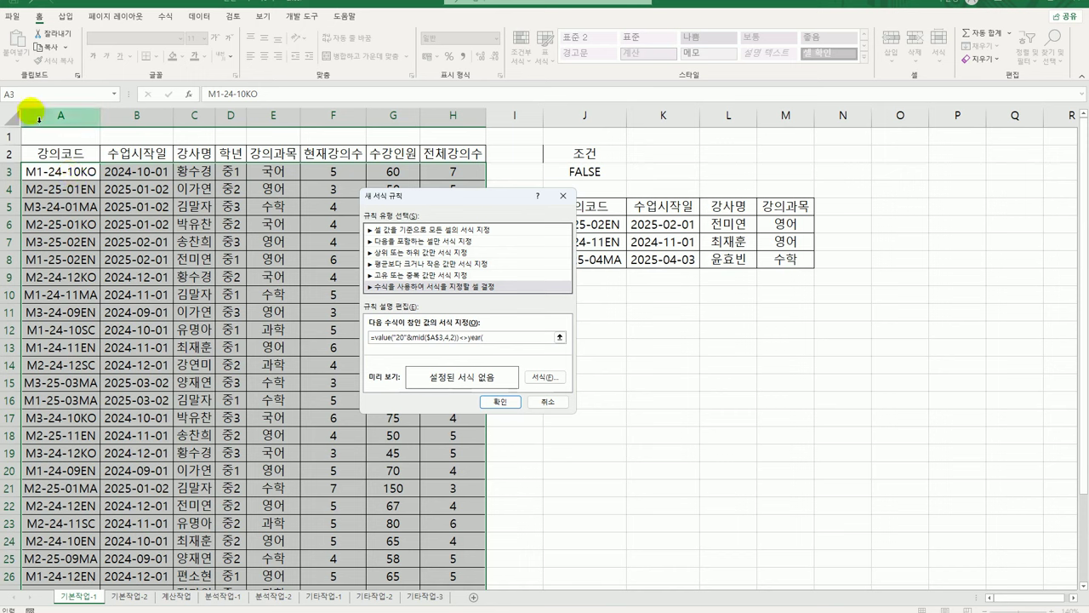
click(149, 178)
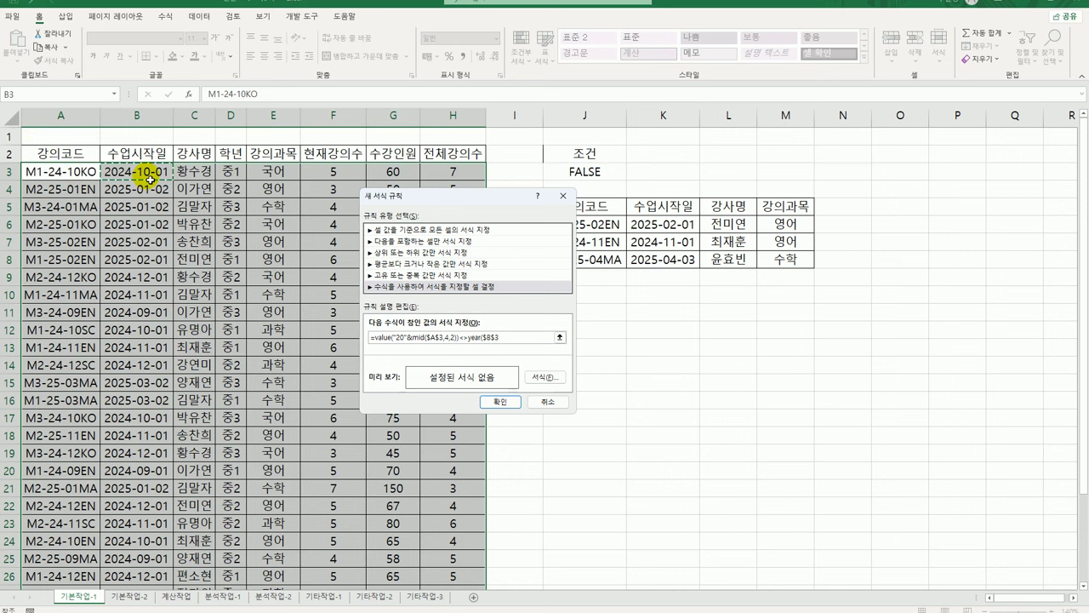
key(F4)
key(F4)
key(F2)
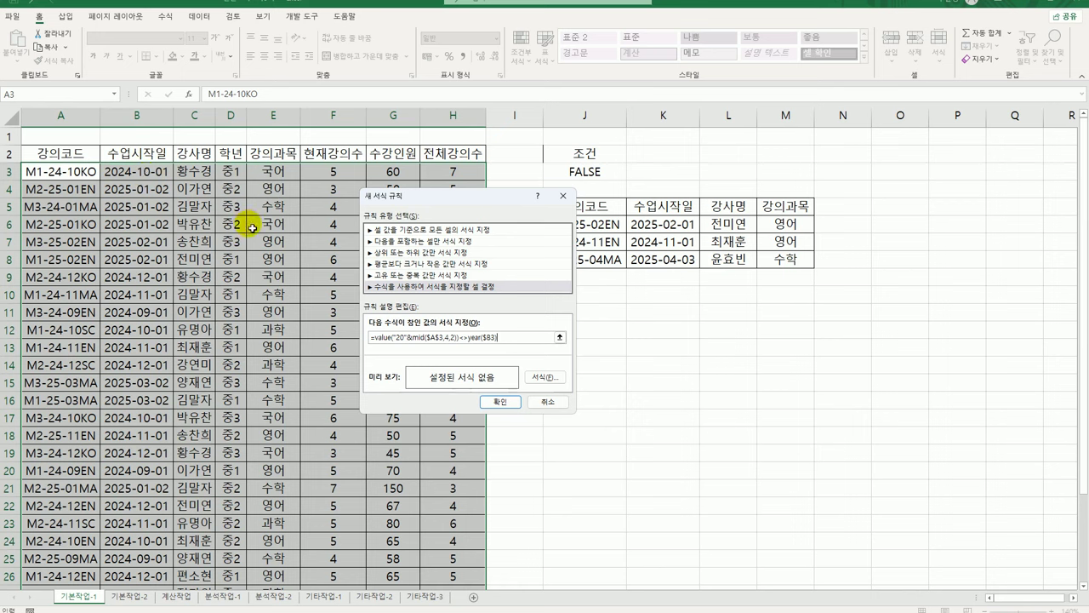
Give the rule a gold fill and apply it to the course table
click(547, 377)
click(602, 246)
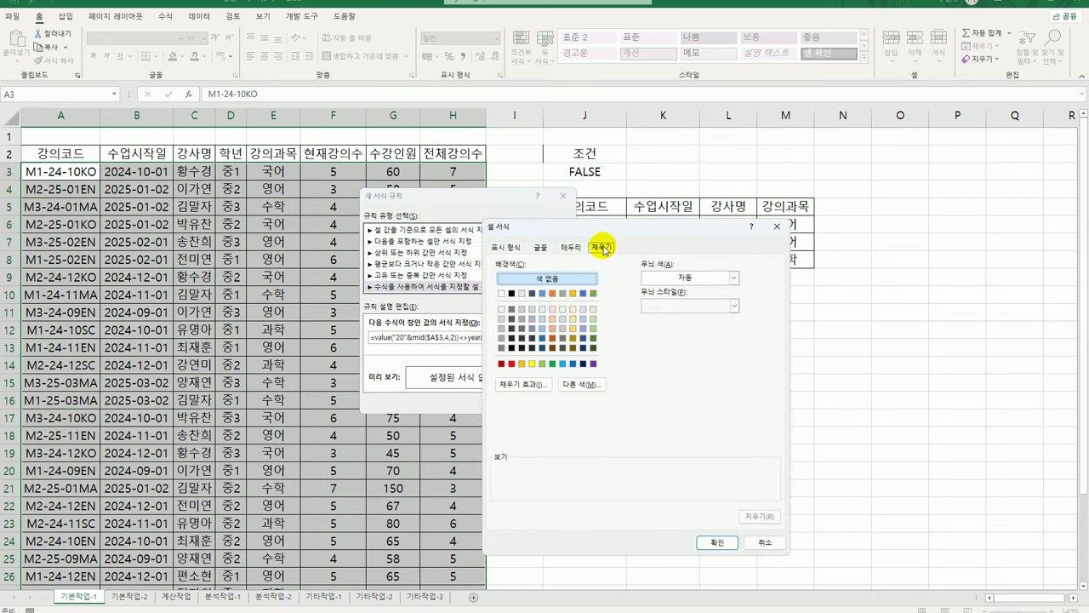
click(522, 364)
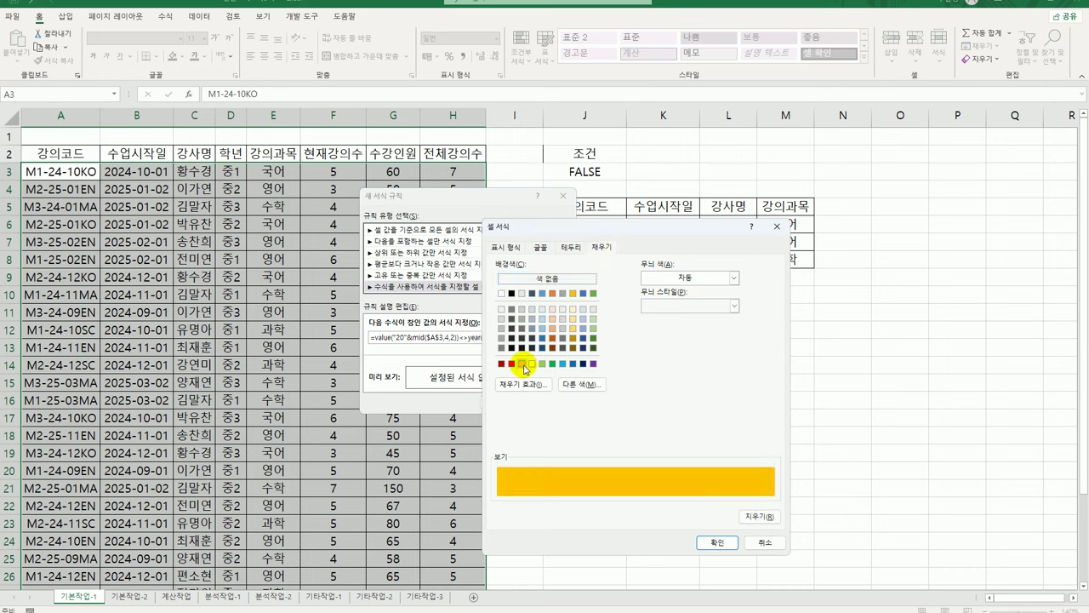
click(718, 542)
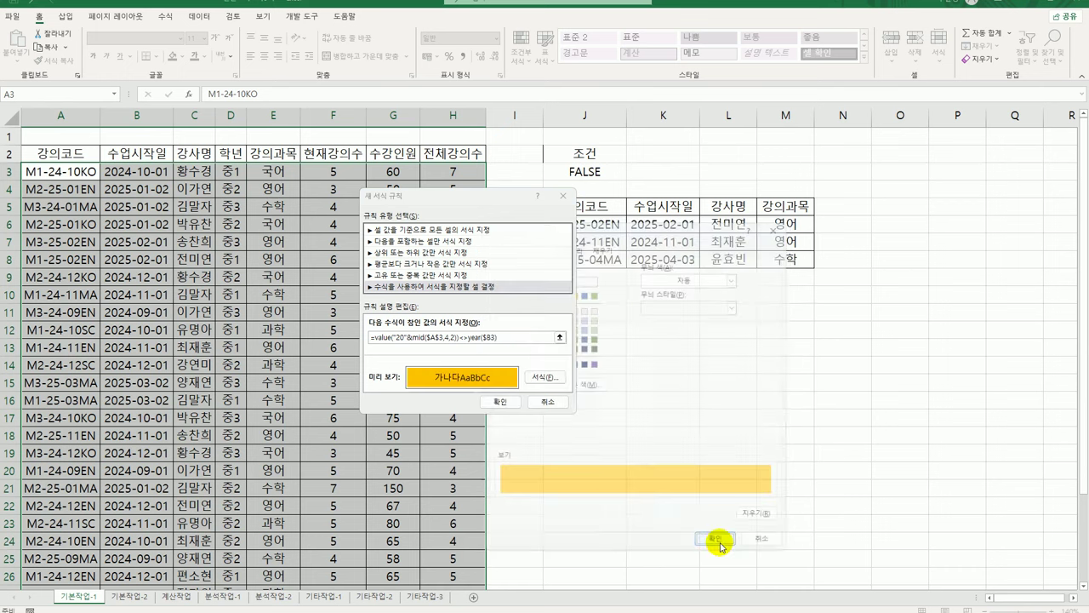
click(499, 401)
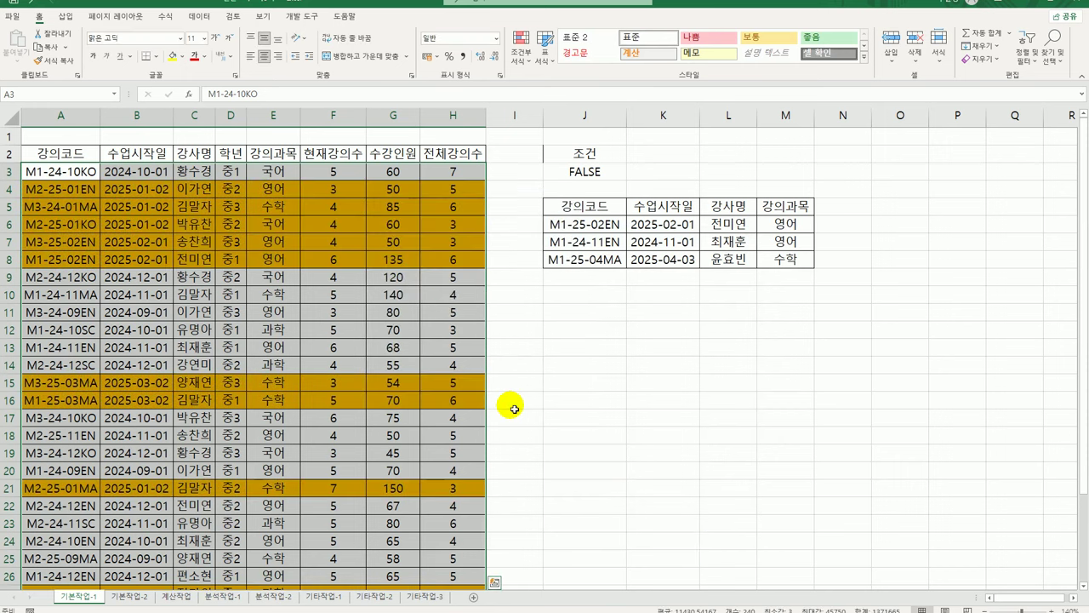
click(455, 193)
key(Left)
key(Left)
key(Left)
key(Left)
key(Left)
key(Left)
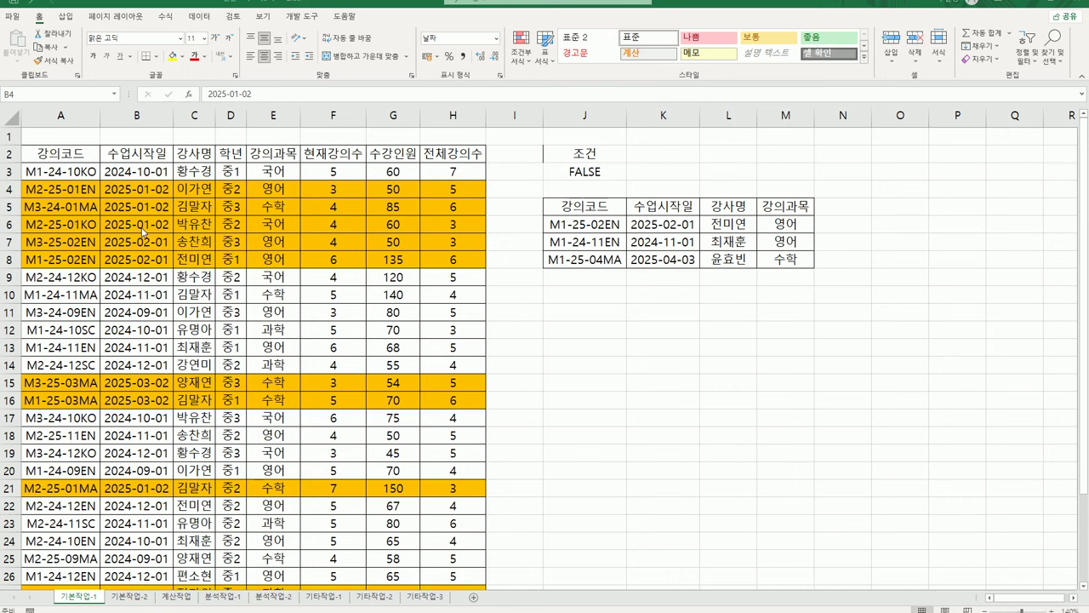
click(80, 173)
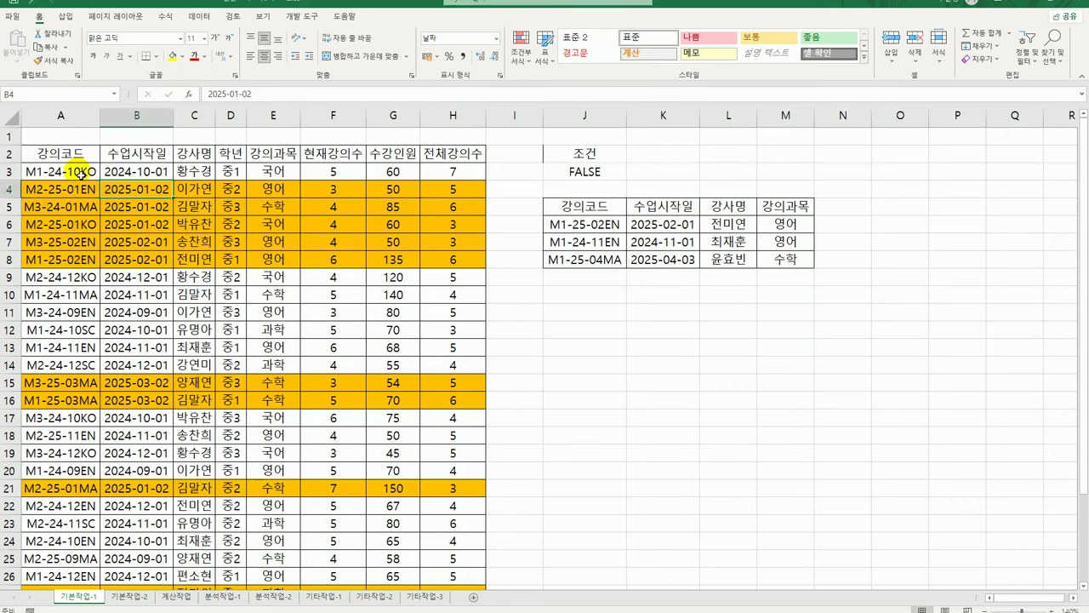
drag(80, 173, 450, 596)
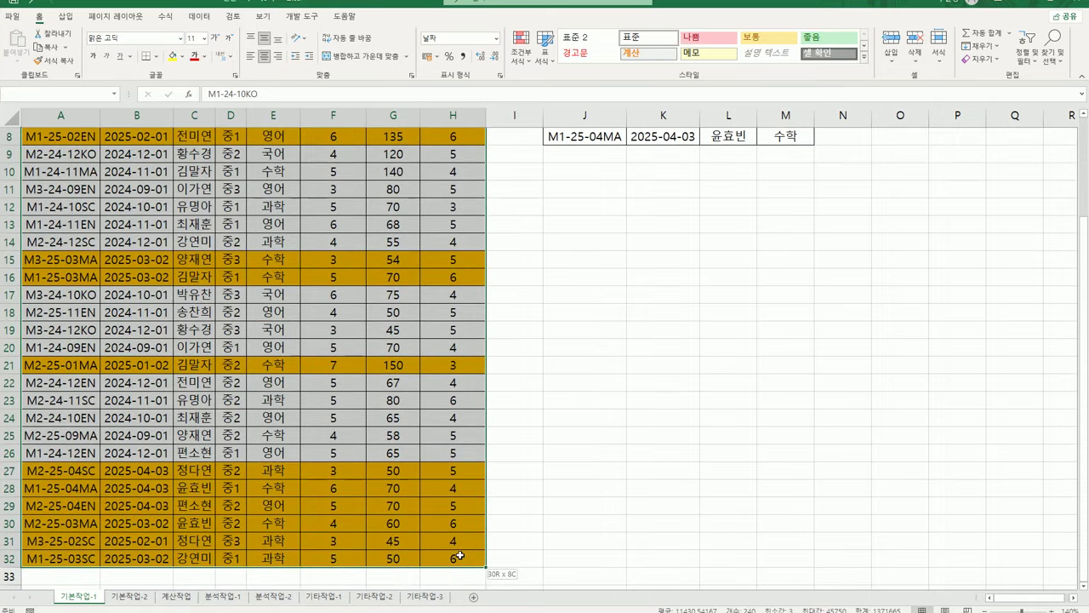
scroll(456, 502, up, 3)
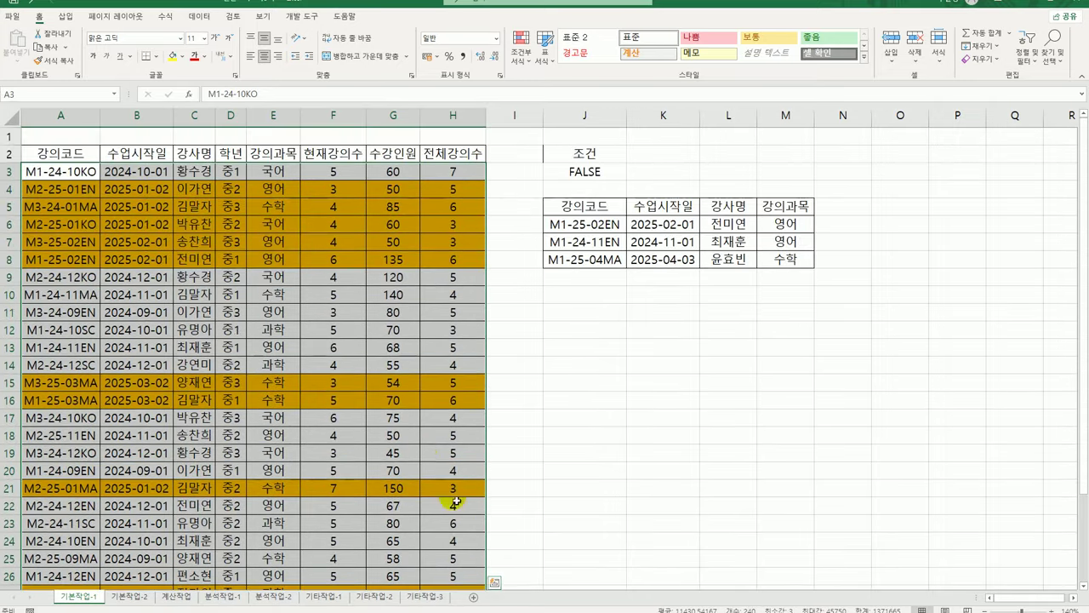
Edit the gold-fill rule's formula, changing $A$3 to $A3, and apply it
click(521, 48)
click(549, 248)
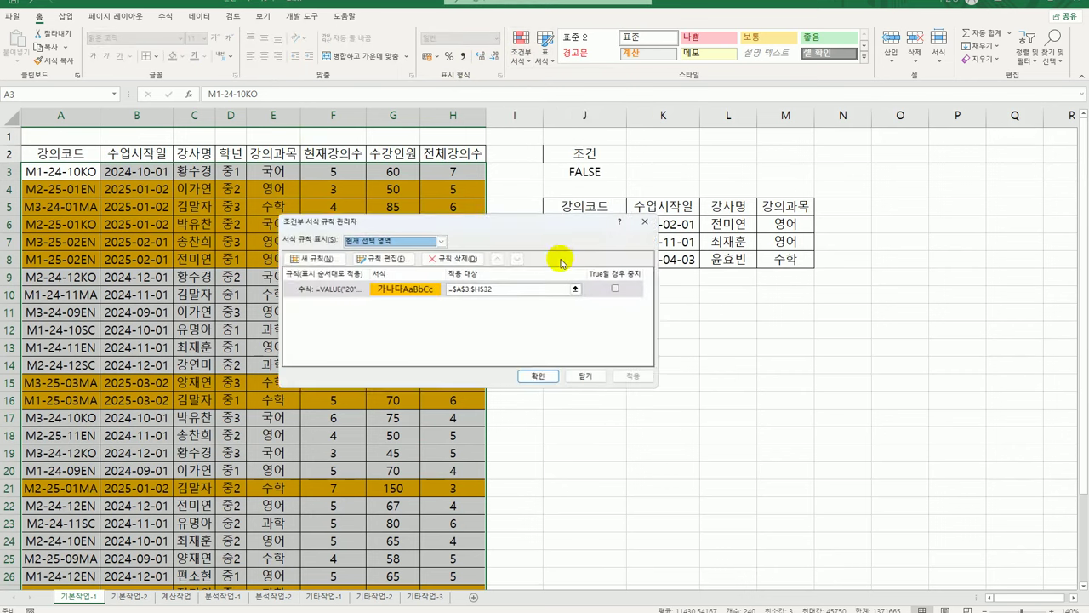
drag(480, 227, 722, 268)
click(566, 325)
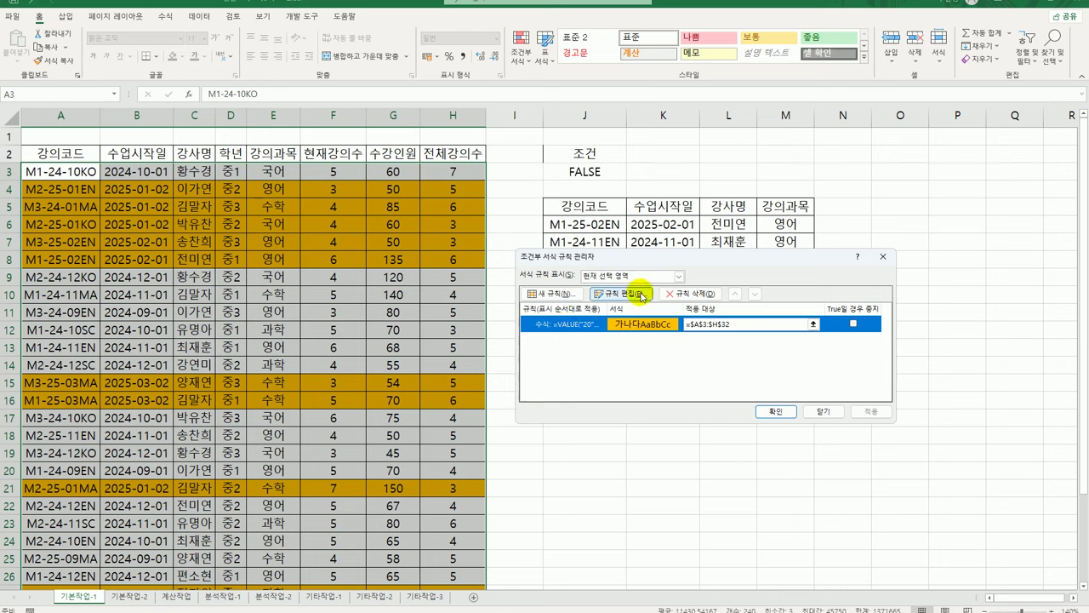
click(627, 292)
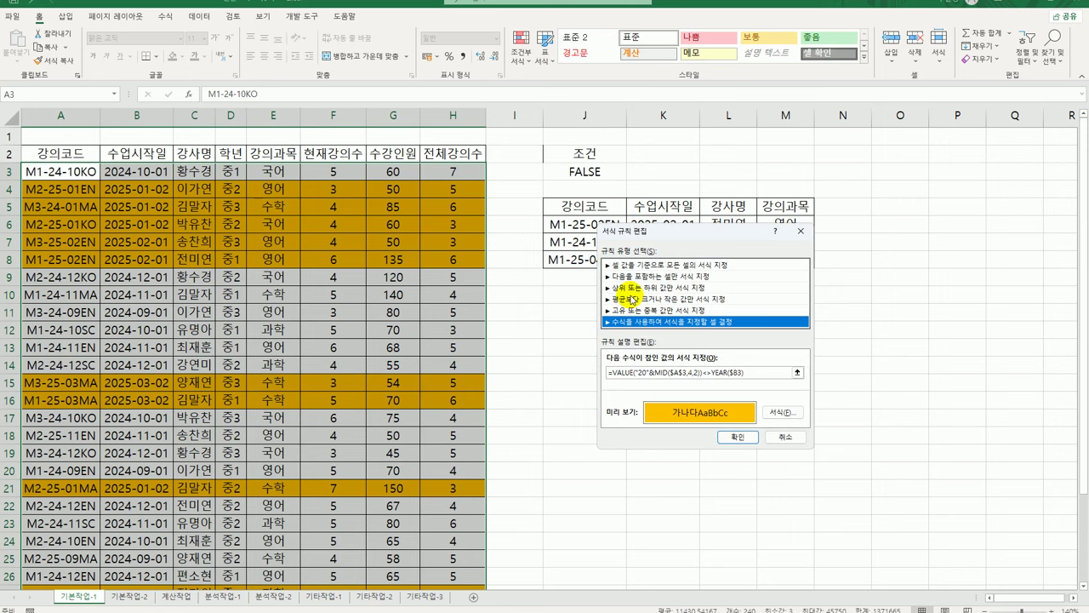
drag(669, 230, 569, 146)
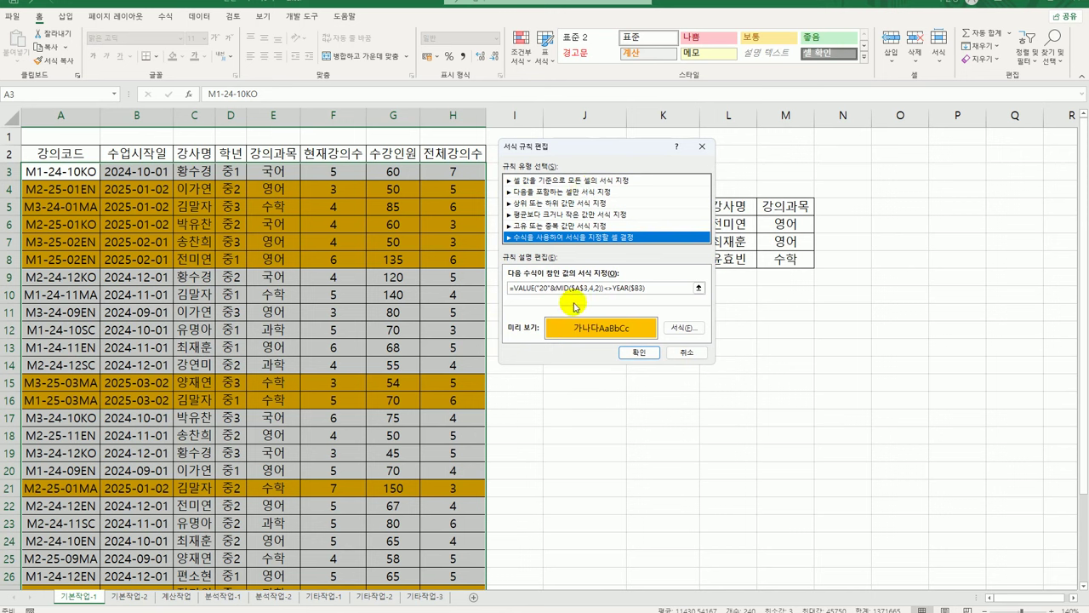
click(634, 290)
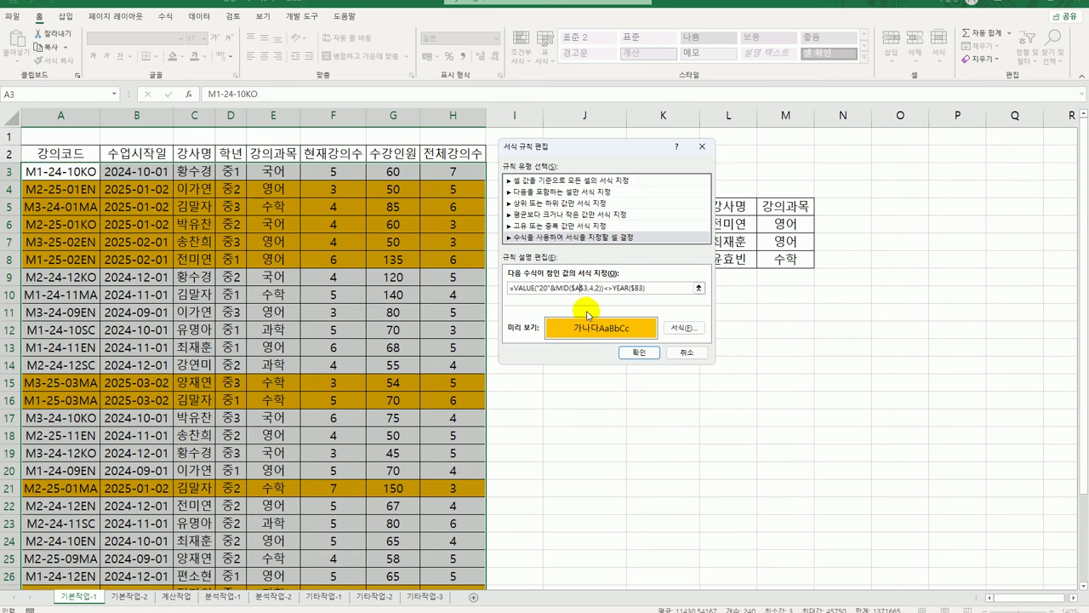
key(Delete)
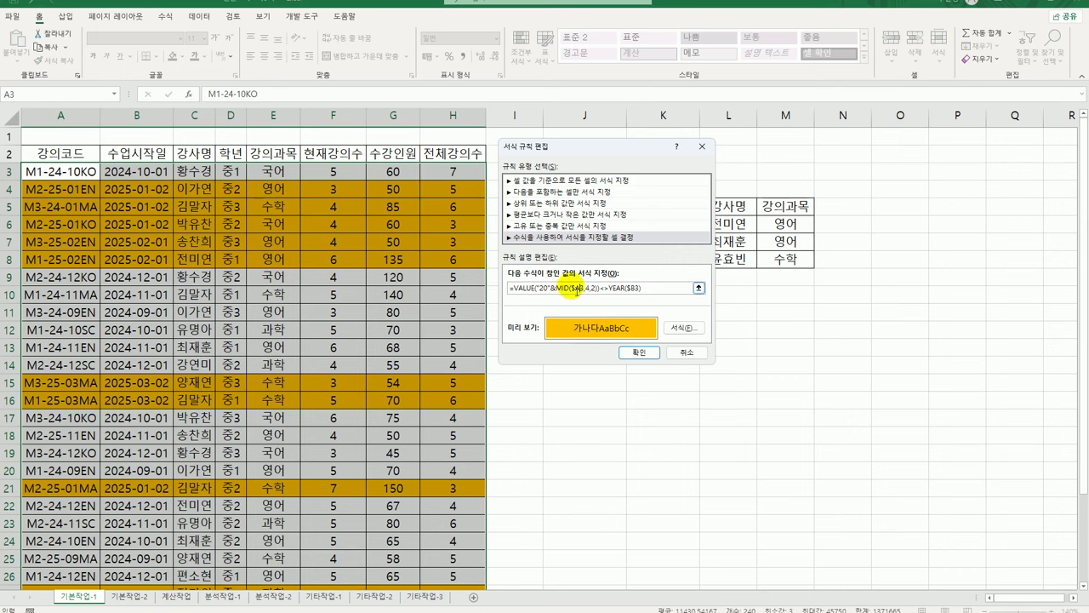
click(640, 354)
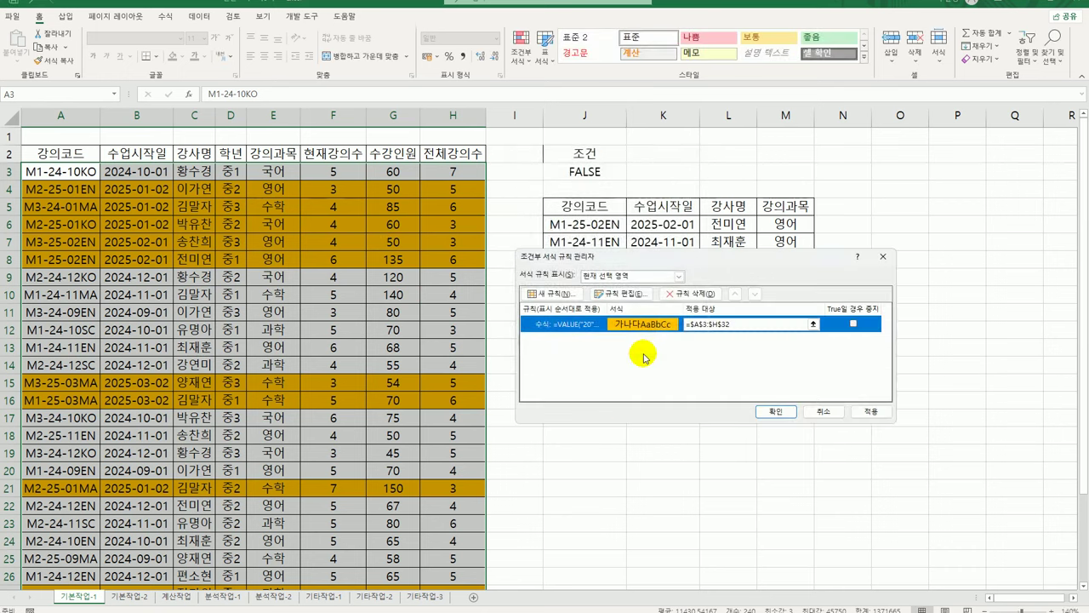
click(777, 412)
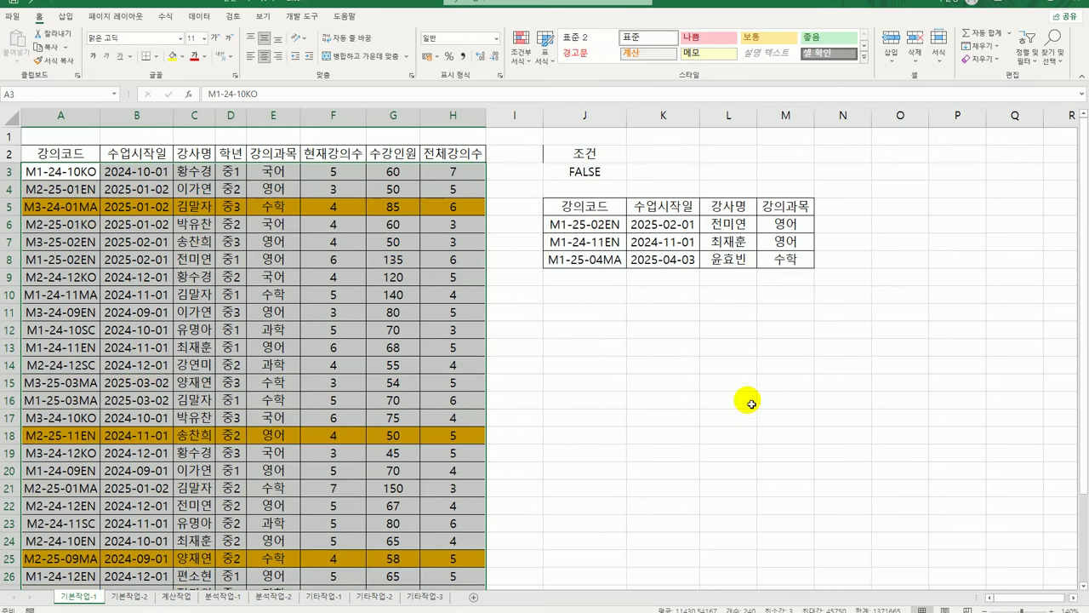
click(69, 207)
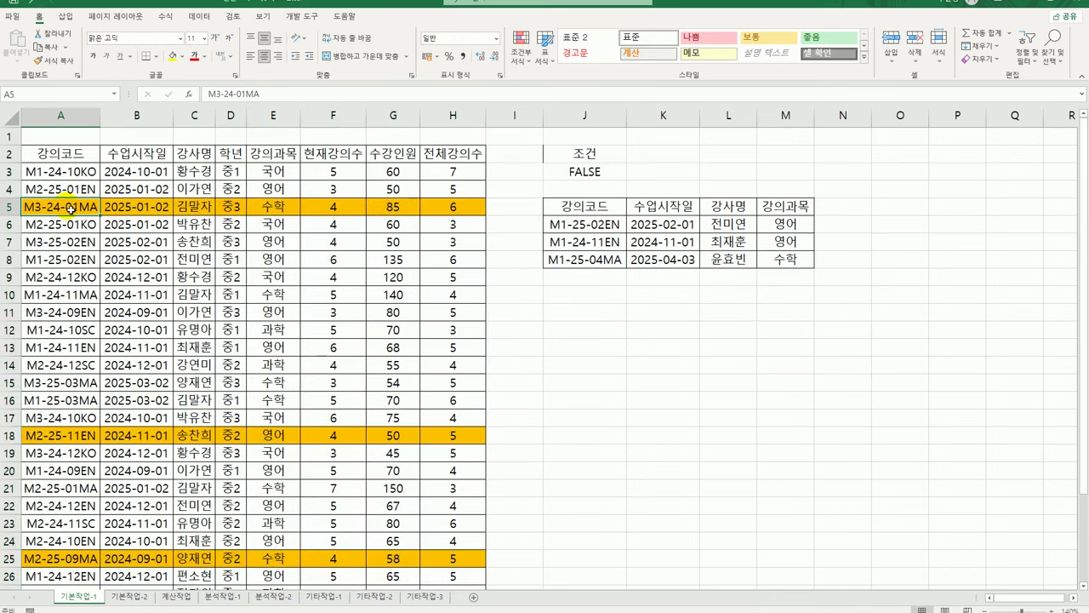
click(167, 212)
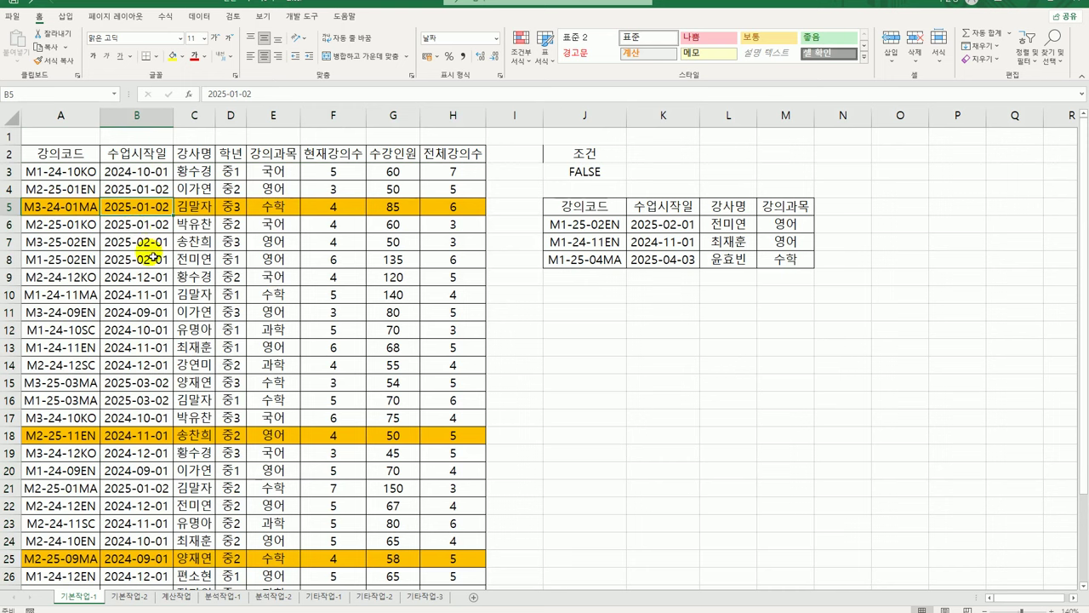
drag(89, 206, 452, 209)
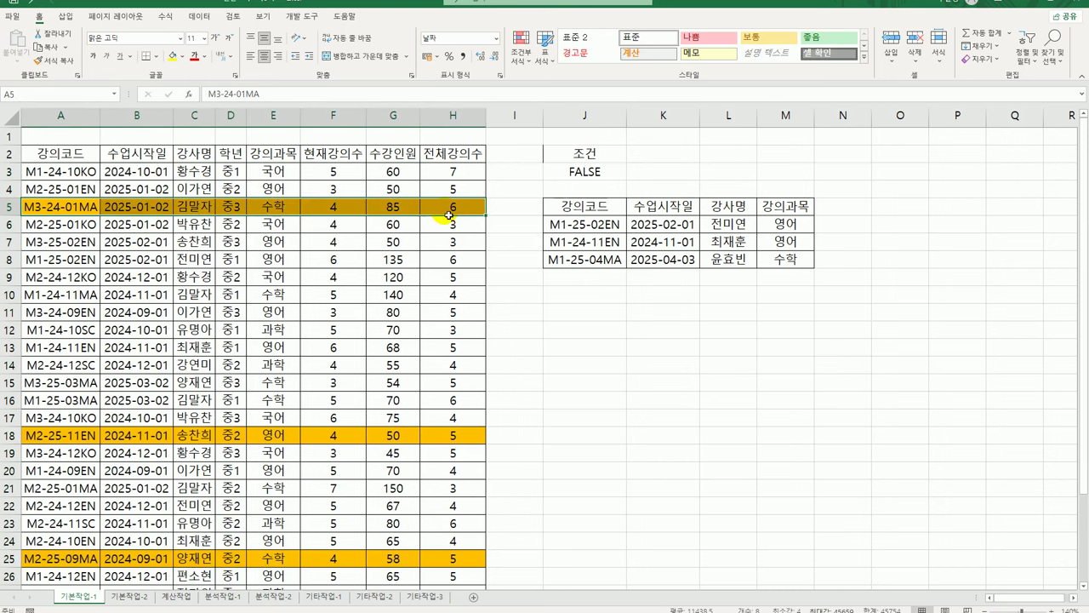
click(76, 432)
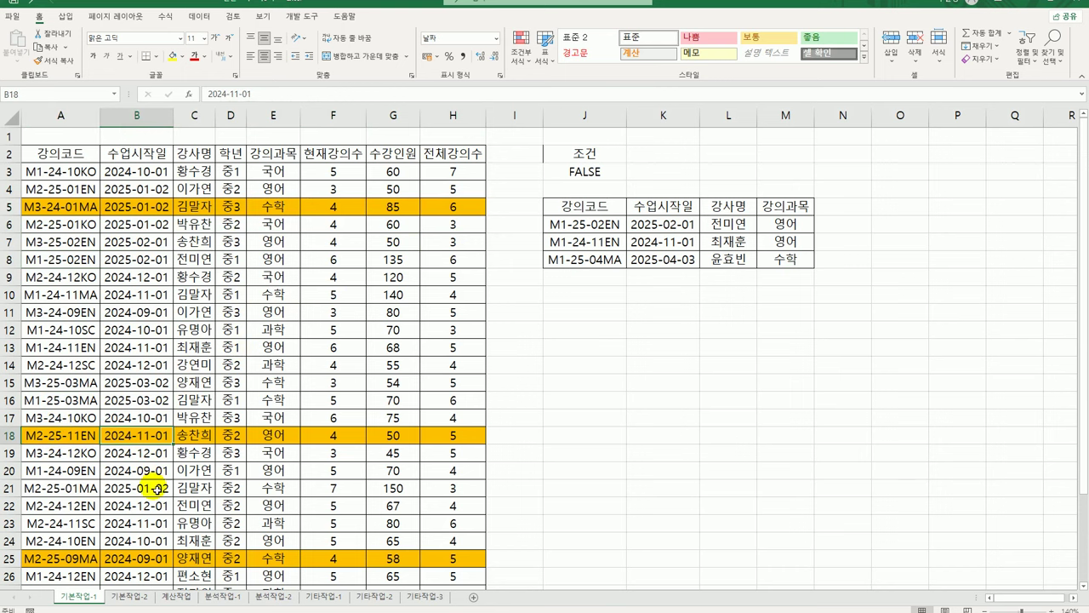
drag(85, 436, 481, 439)
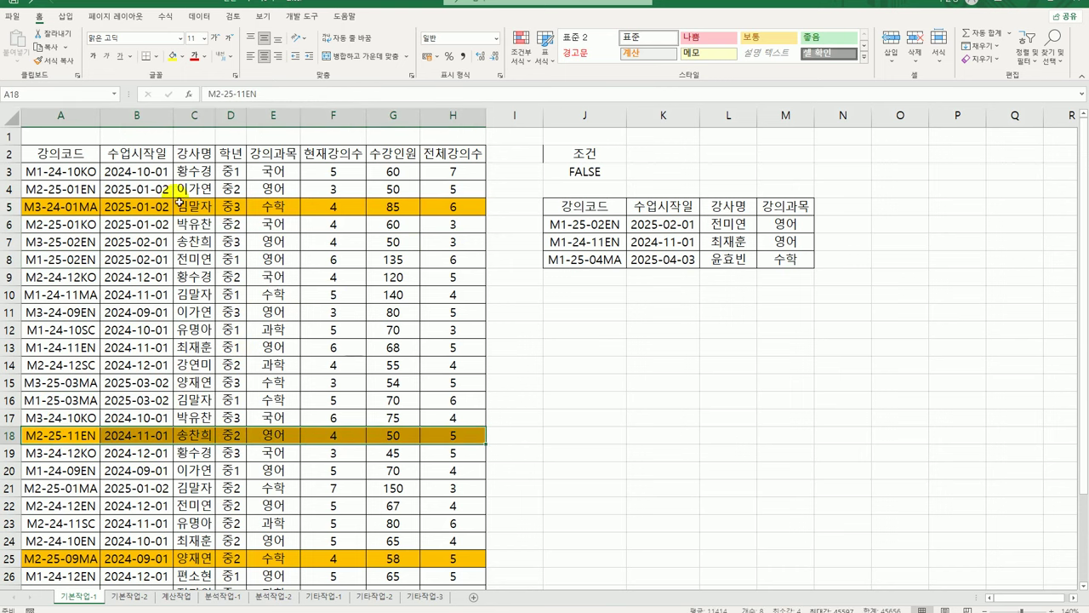
click(94, 171)
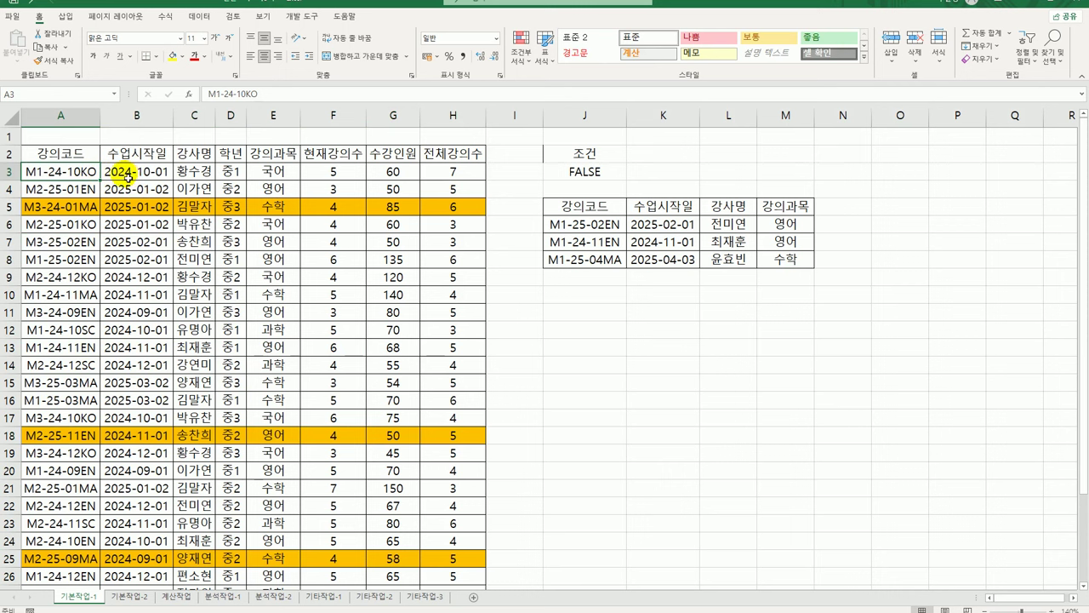
drag(85, 173, 432, 558)
scroll(437, 502, up, 3)
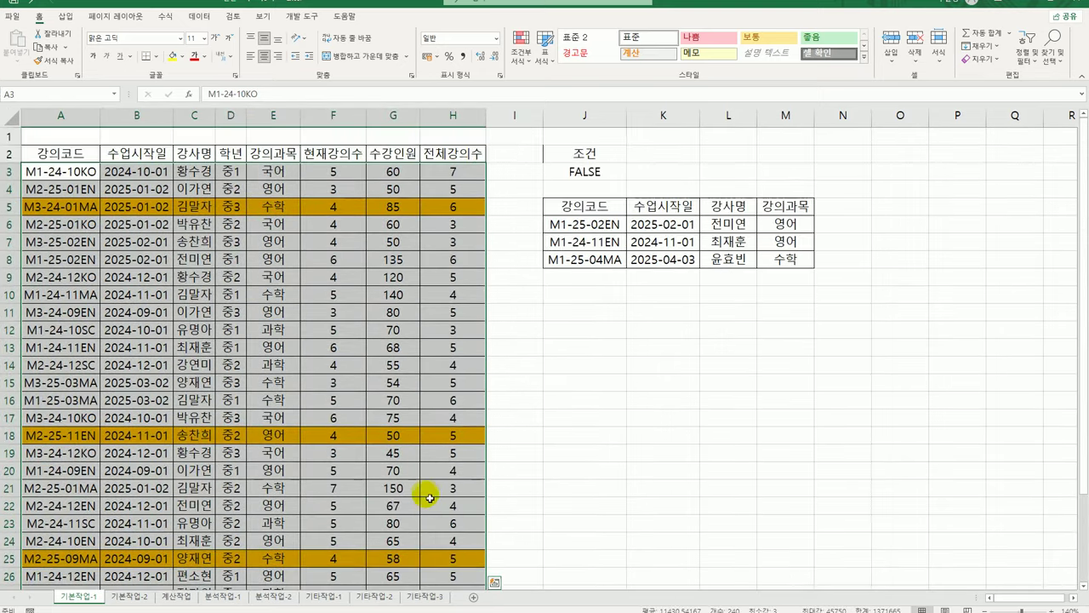
click(521, 48)
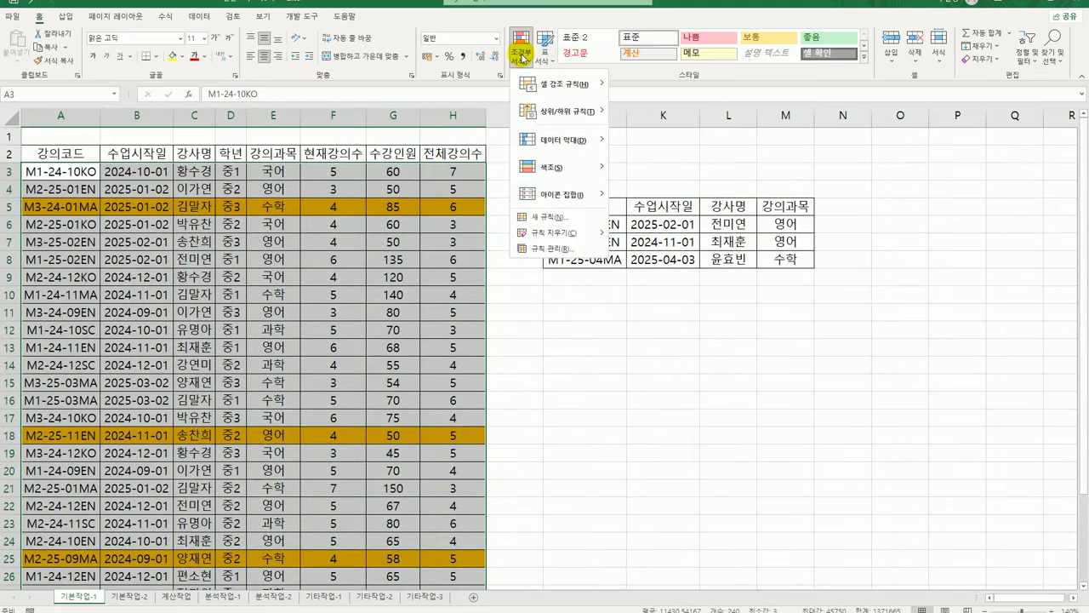
click(552, 247)
click(606, 332)
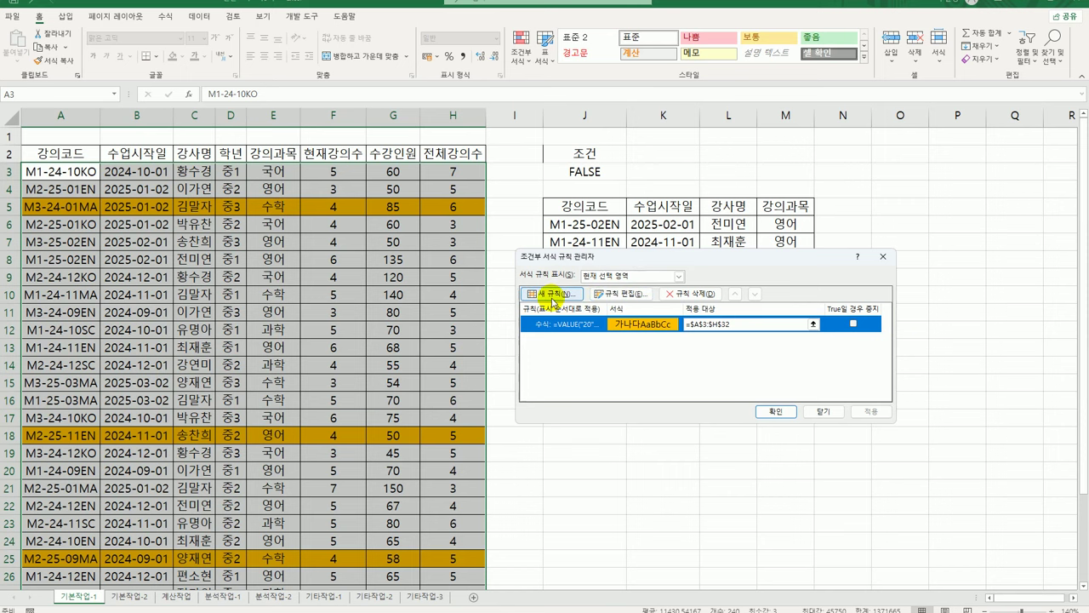
click(818, 409)
click(762, 419)
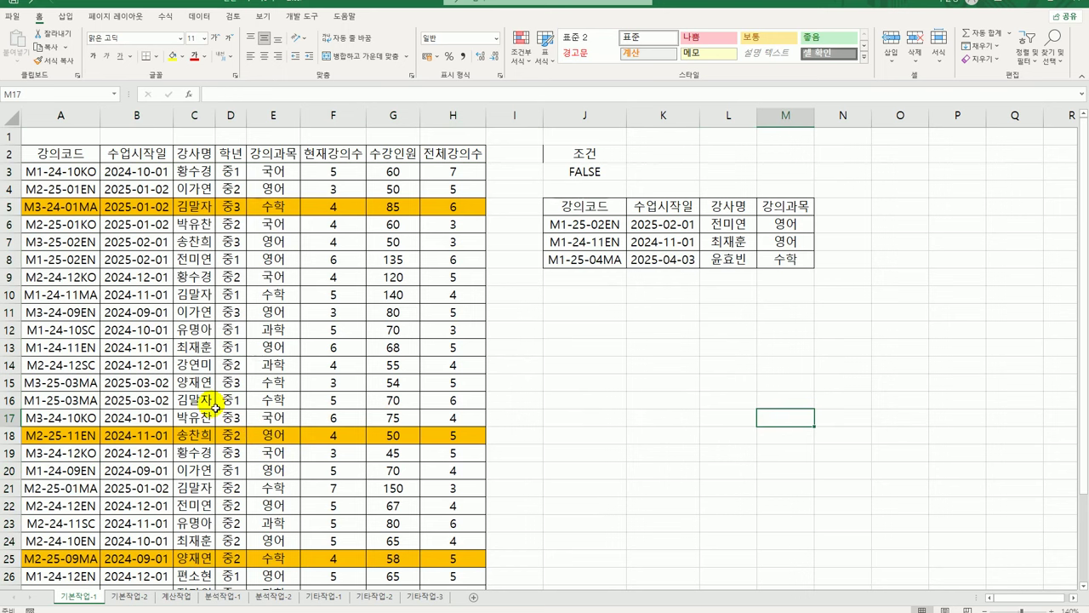
On sheet 기본작업-2, tick horizontal and vertical page centering in Page Setup Margins
click(130, 596)
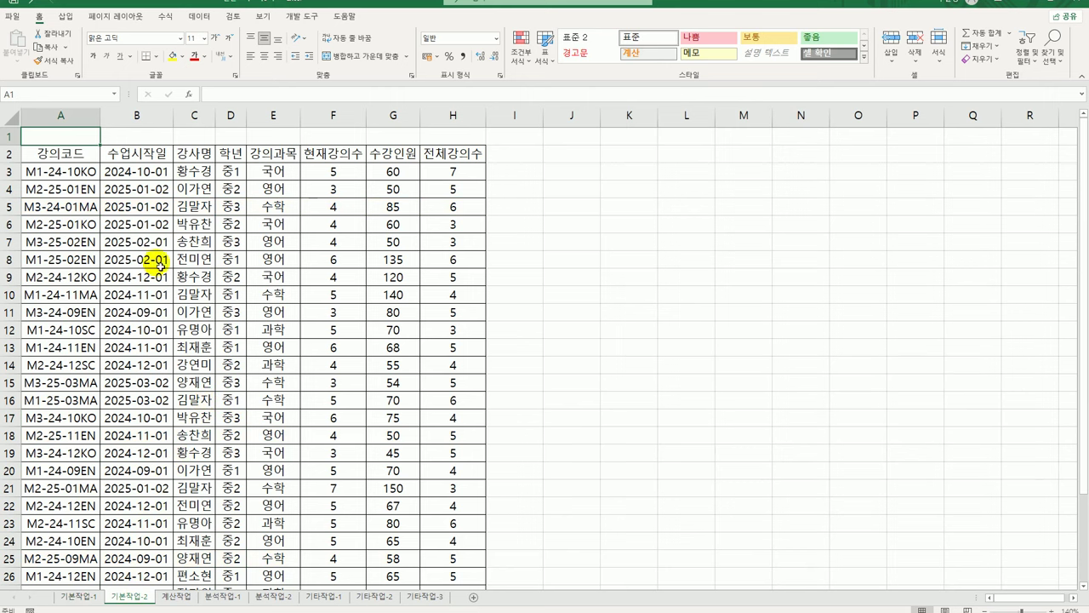
click(129, 188)
click(116, 16)
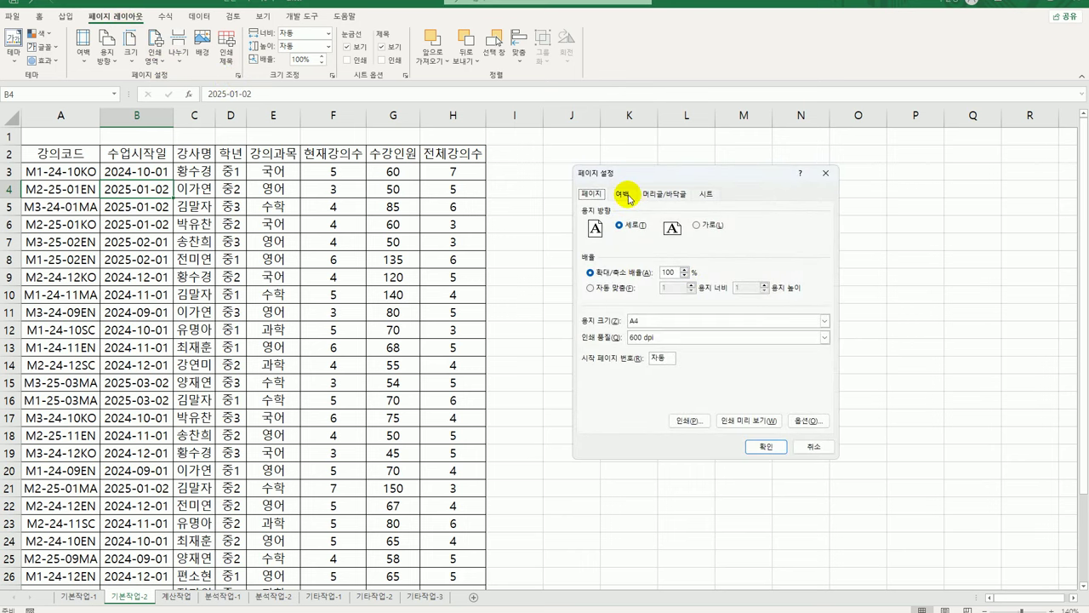
click(624, 194)
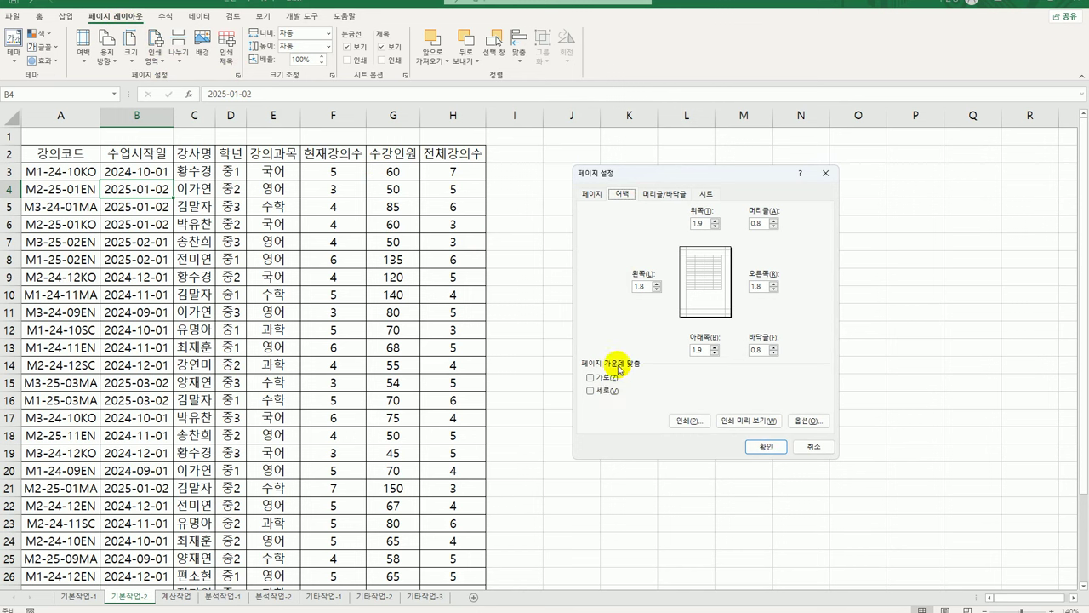
click(591, 379)
click(591, 390)
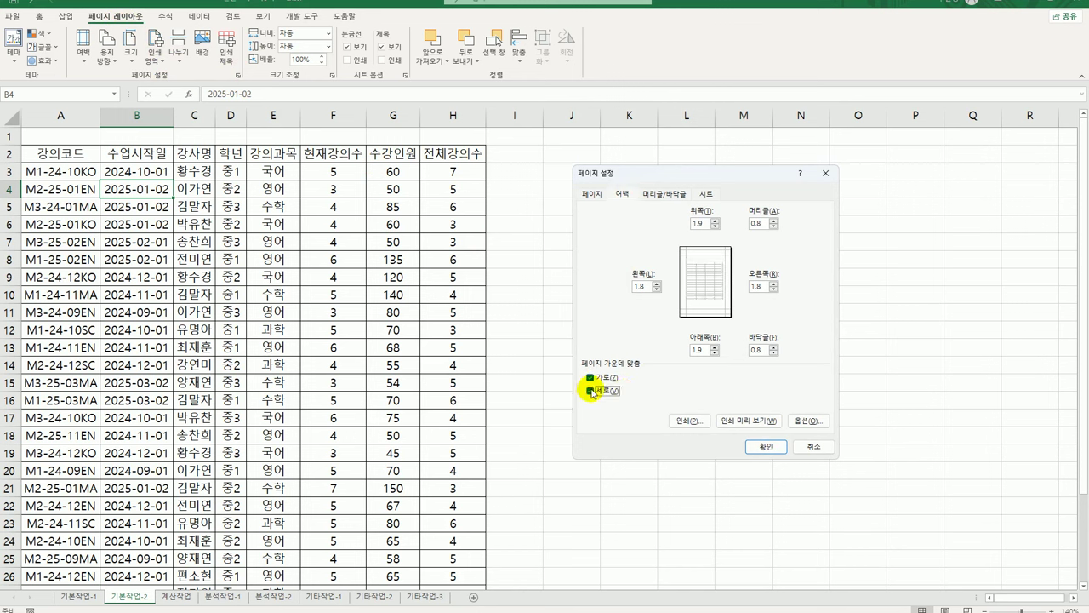
click(662, 196)
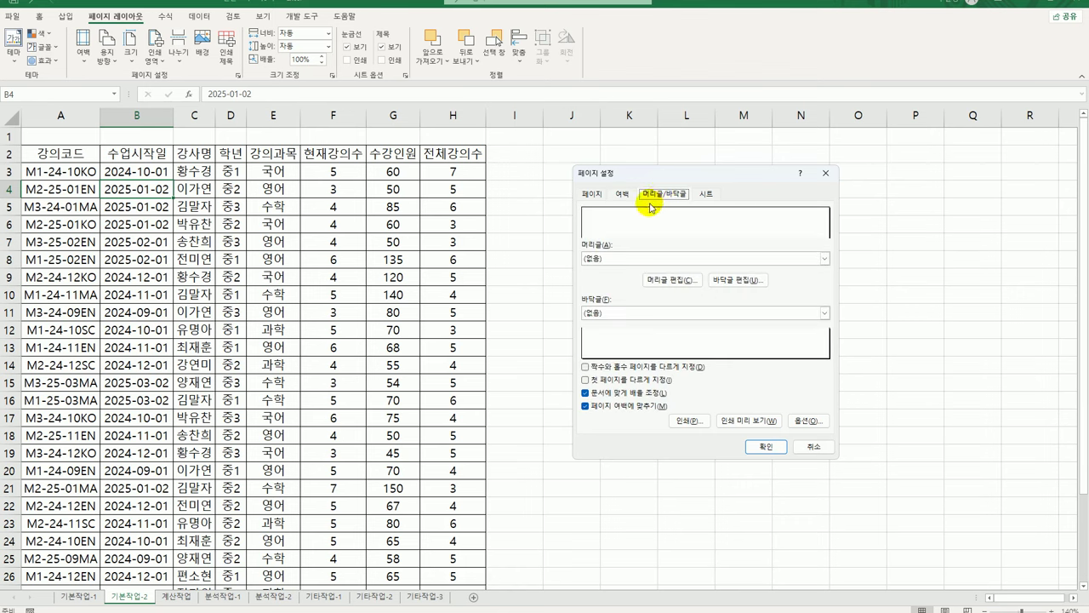
Add a left custom header '인쇄 날짜 :' followed by the current date
click(660, 281)
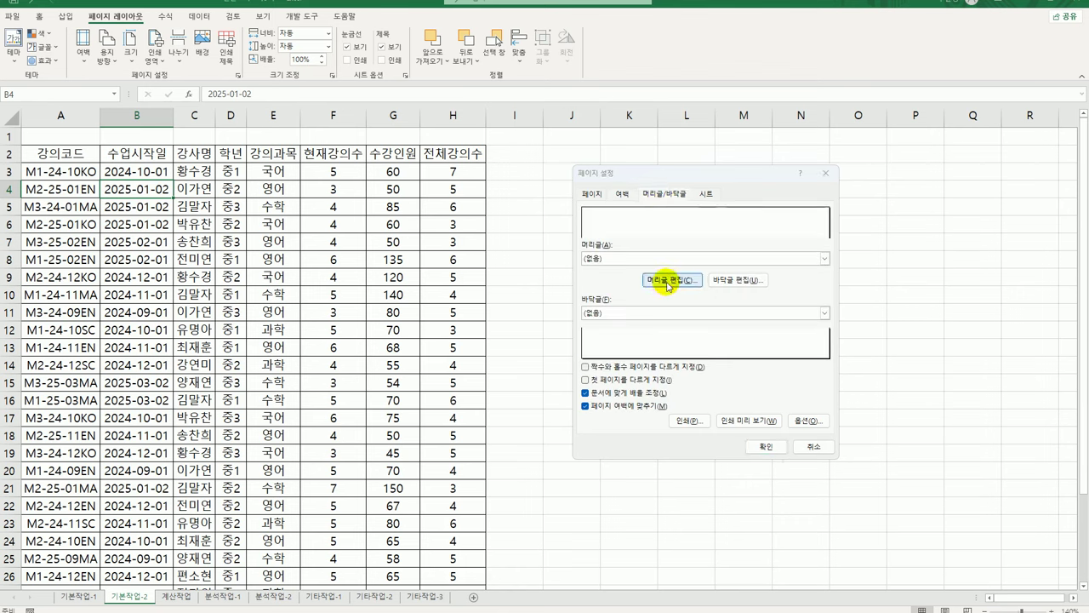
drag(649, 212, 600, 318)
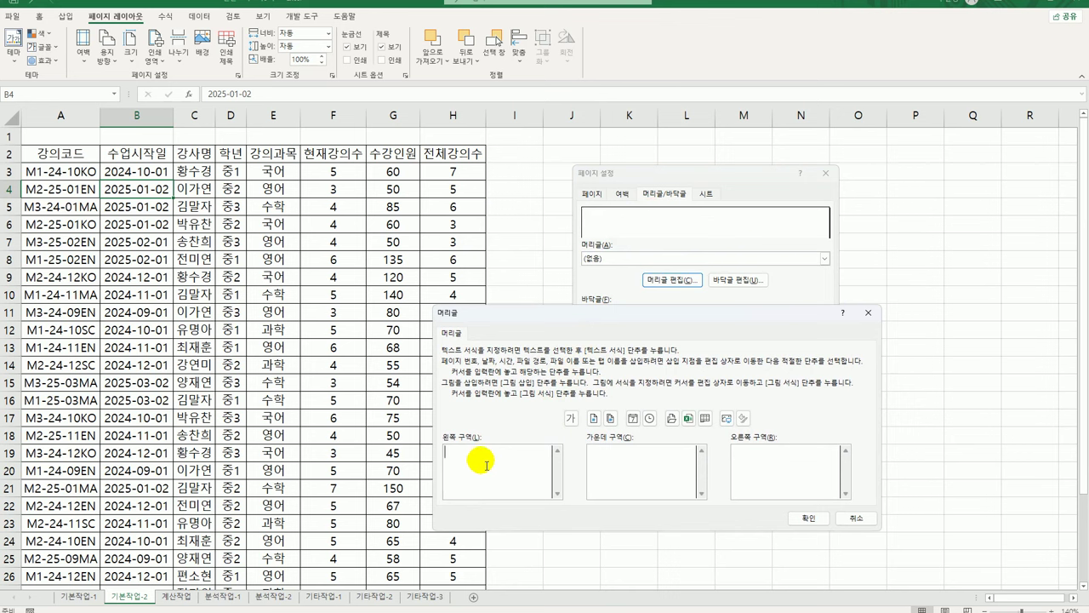
text(이)
text(ㄴ쇄 날짜 :)
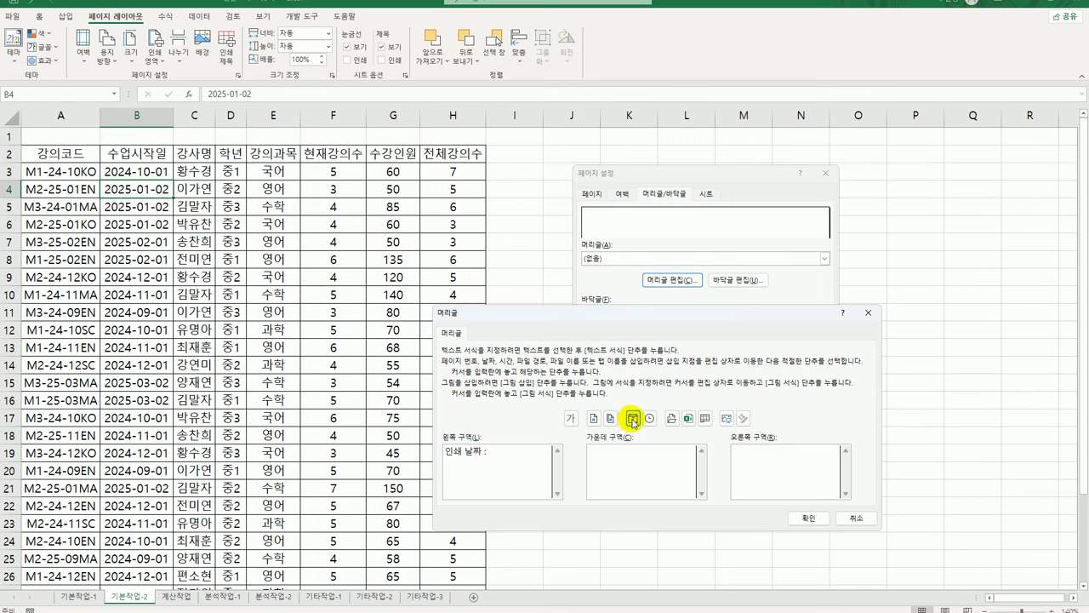
click(633, 419)
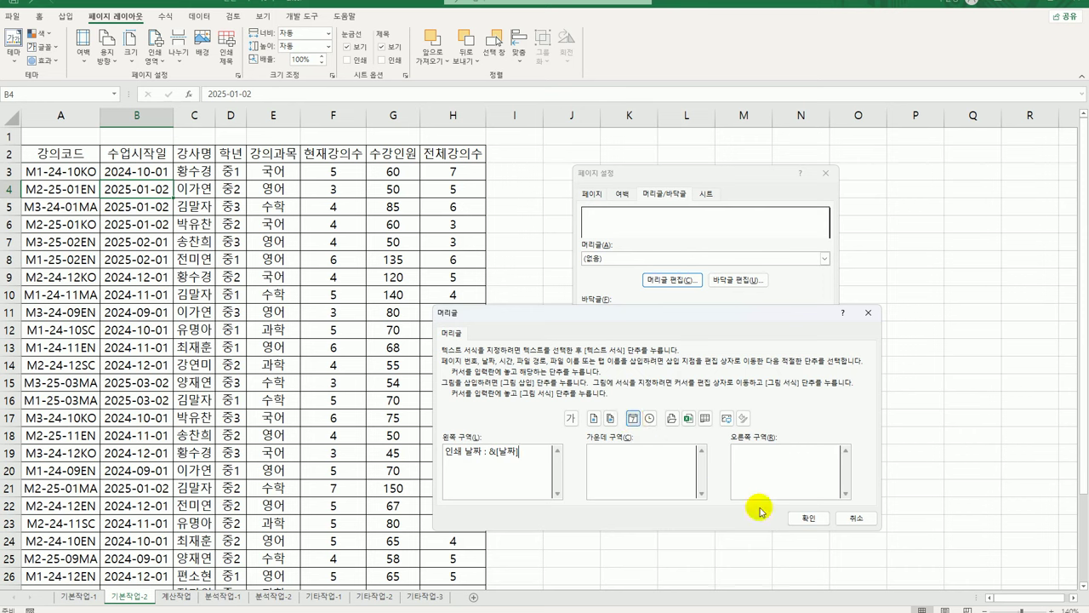
click(803, 517)
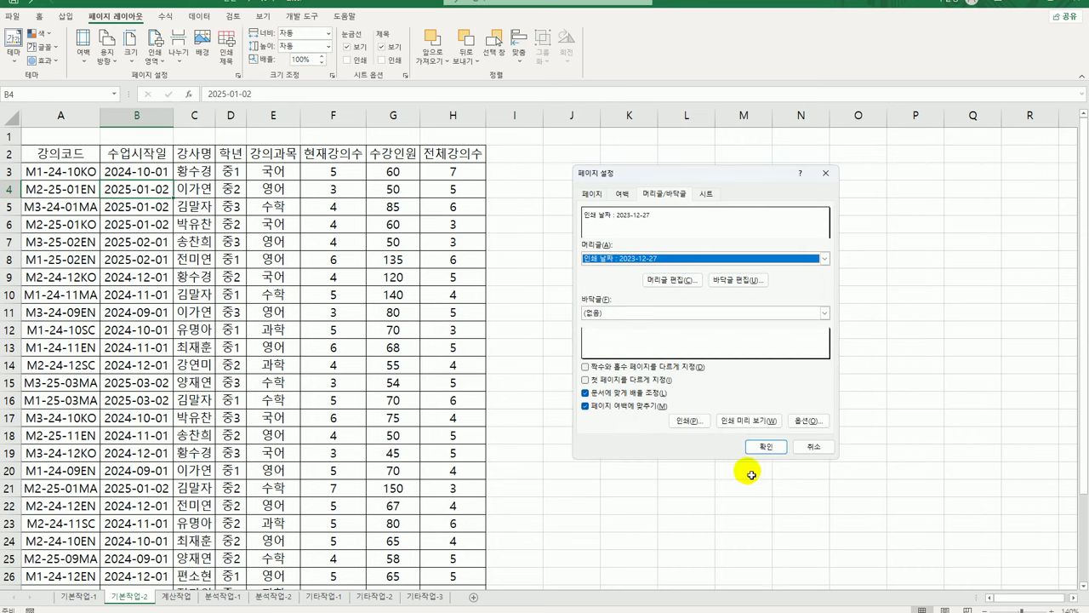
click(705, 194)
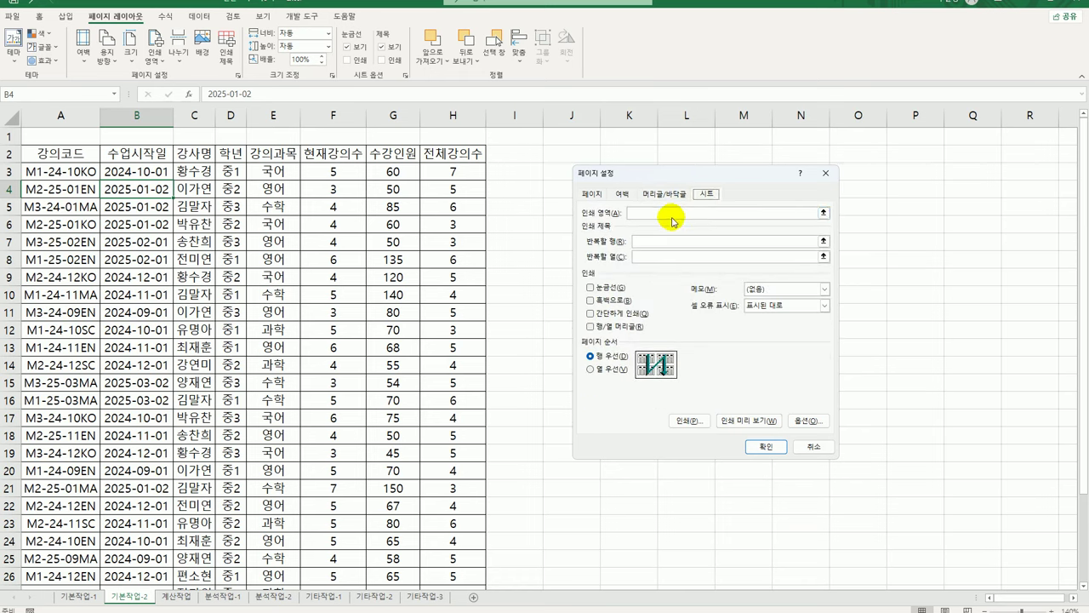
Set the print area to $A$2:$H$32 and confirm Page Setup
click(669, 212)
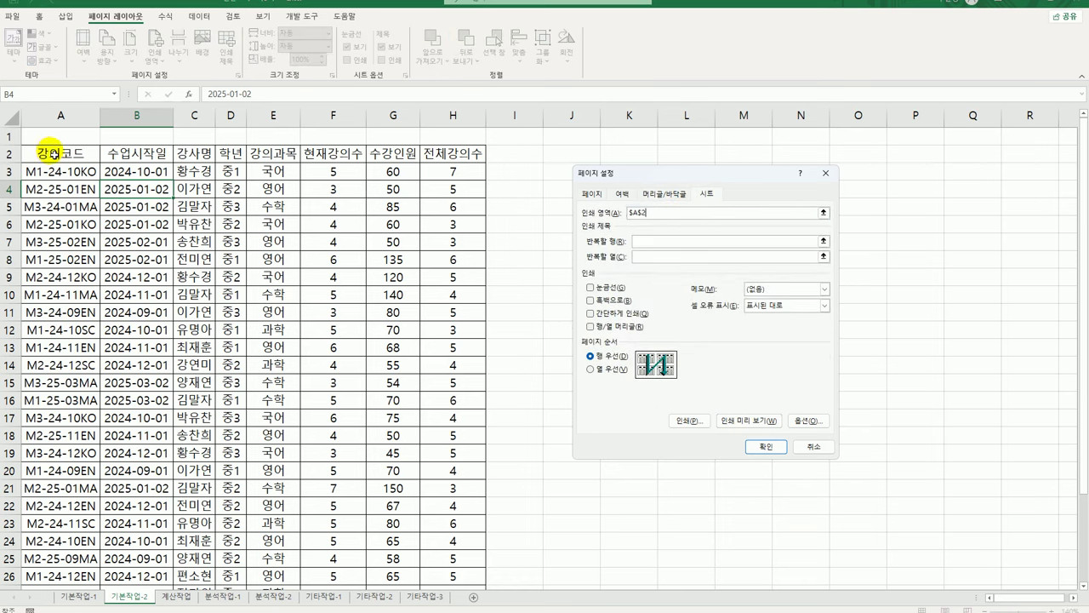
drag(55, 155, 457, 561)
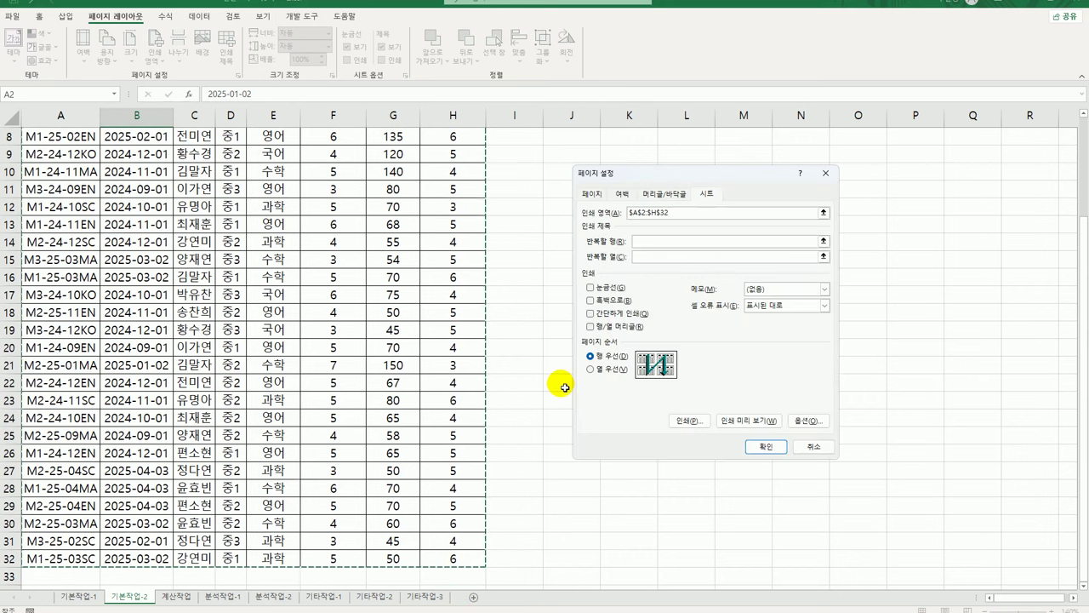
click(624, 198)
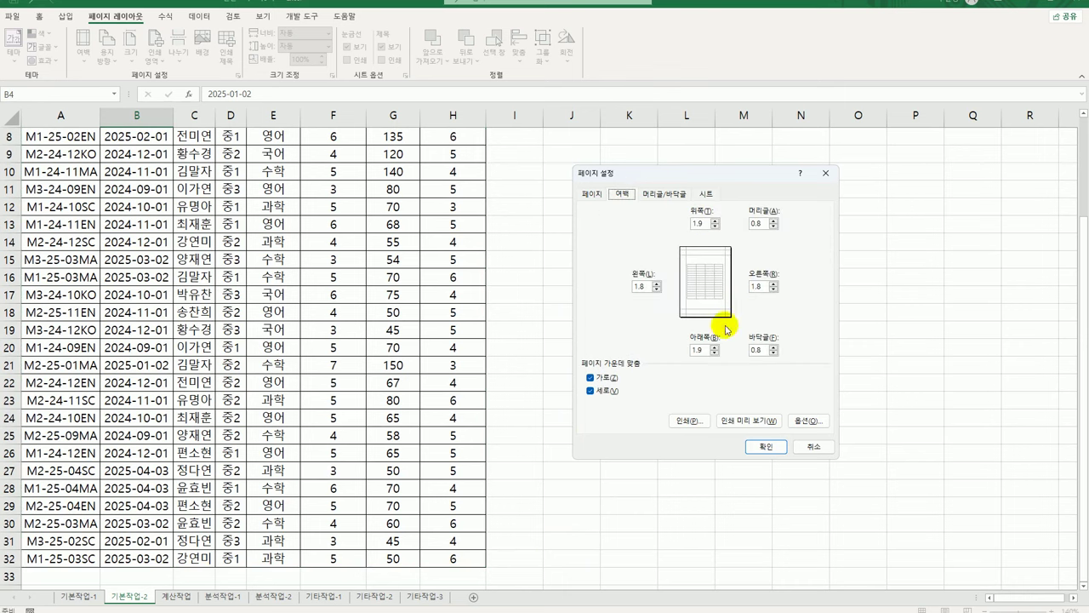
click(766, 447)
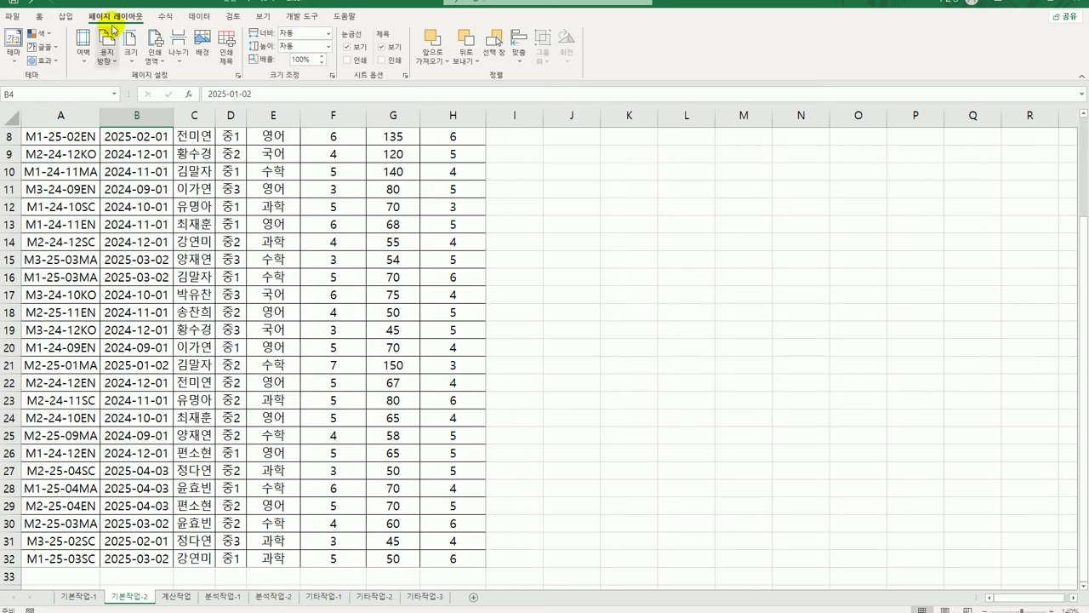
Apply the Narrow margin preset, then review Page Setup margins and cancel
click(84, 61)
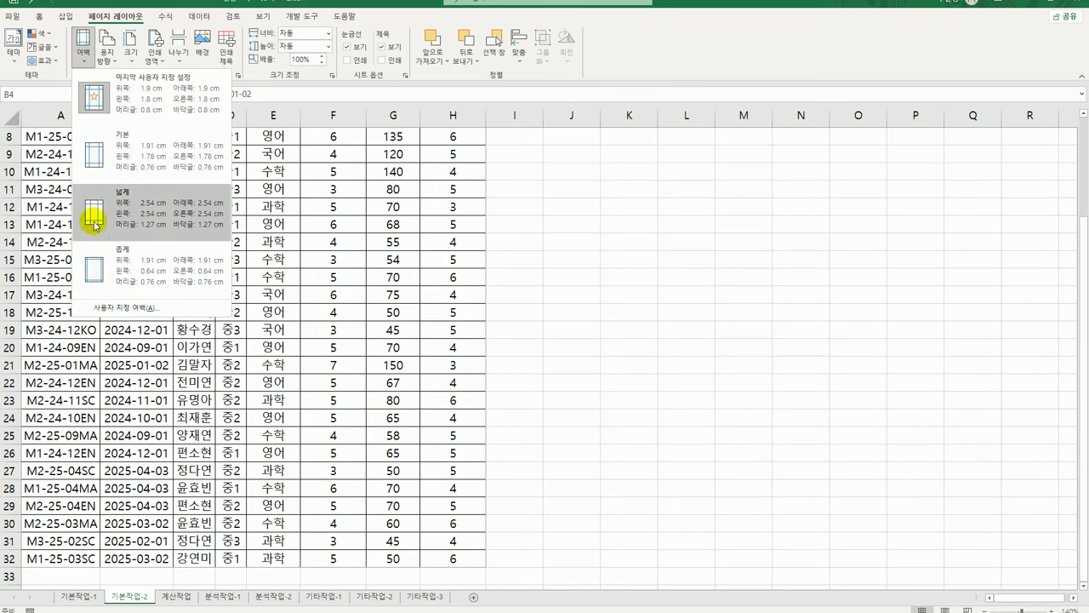
click(113, 272)
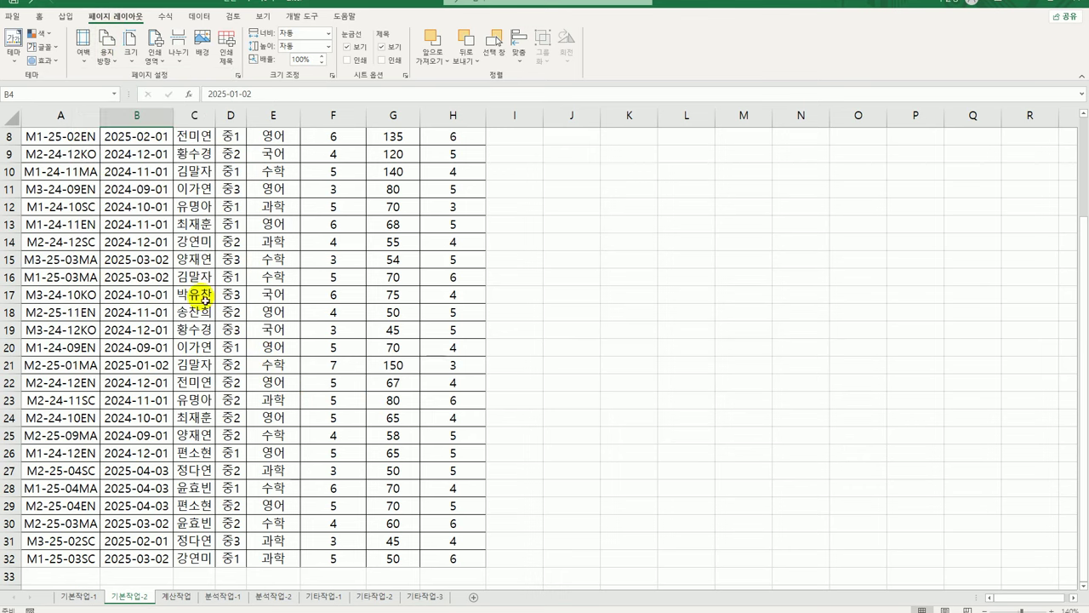
scroll(267, 358, up, 3)
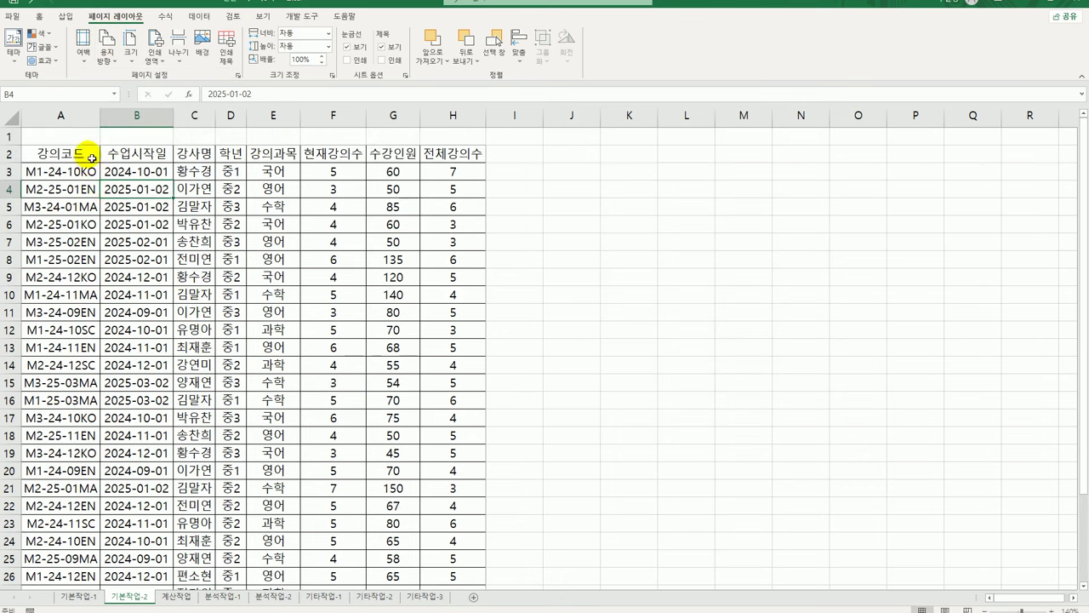
click(94, 154)
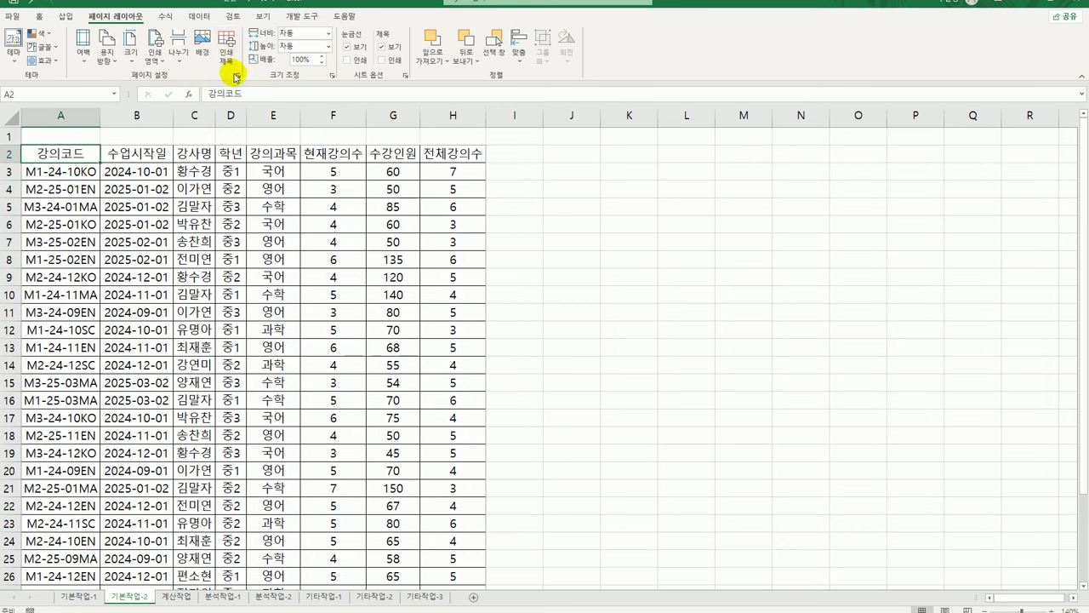
click(238, 75)
click(622, 195)
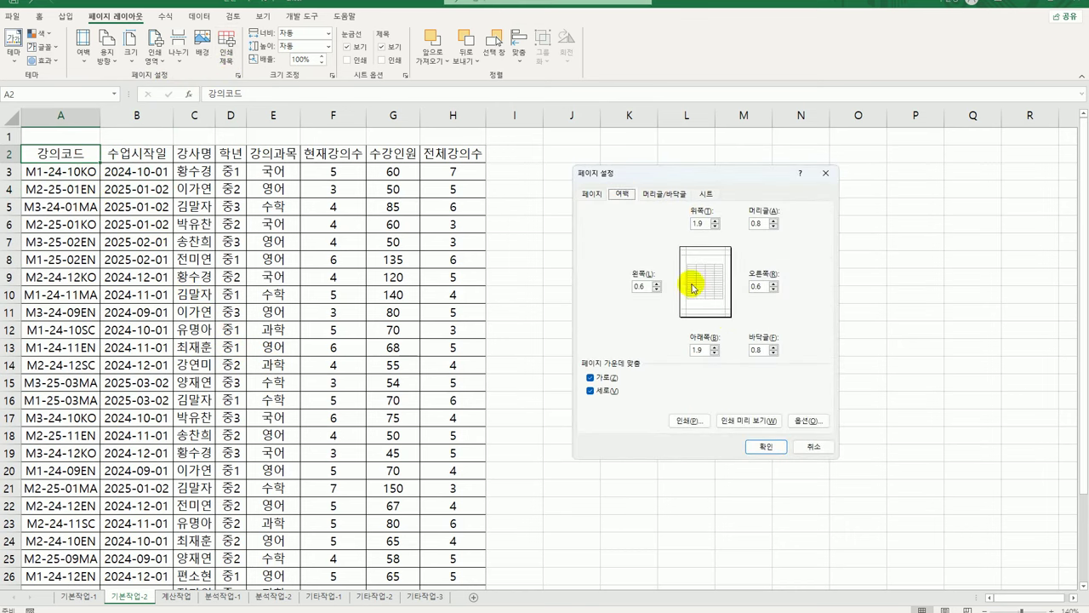
click(812, 452)
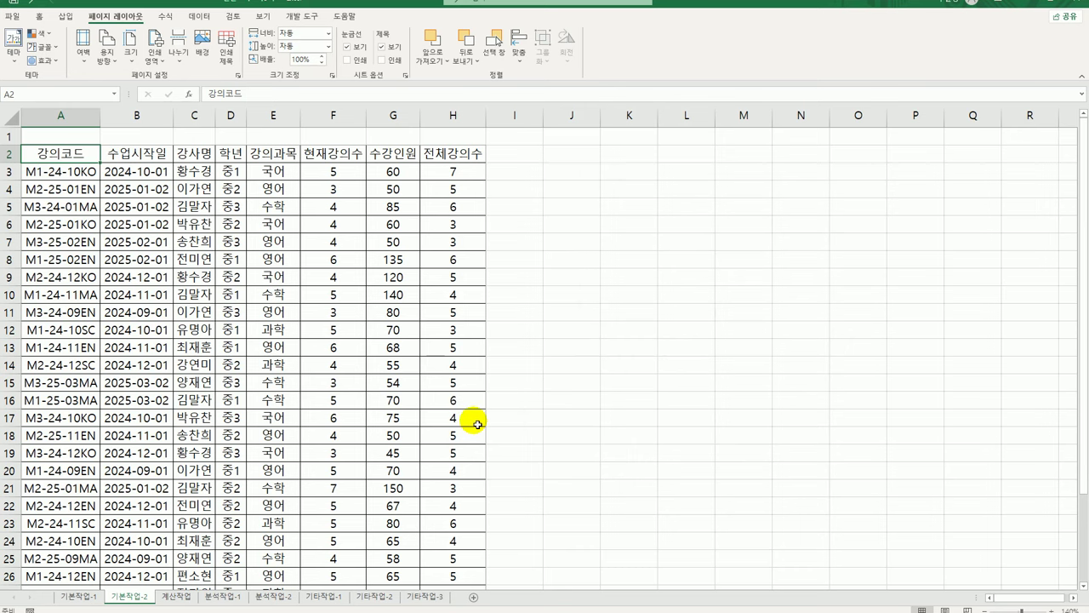
Go to the 계산작업 sheet and select B3, then A3 holding code M110KO
click(175, 598)
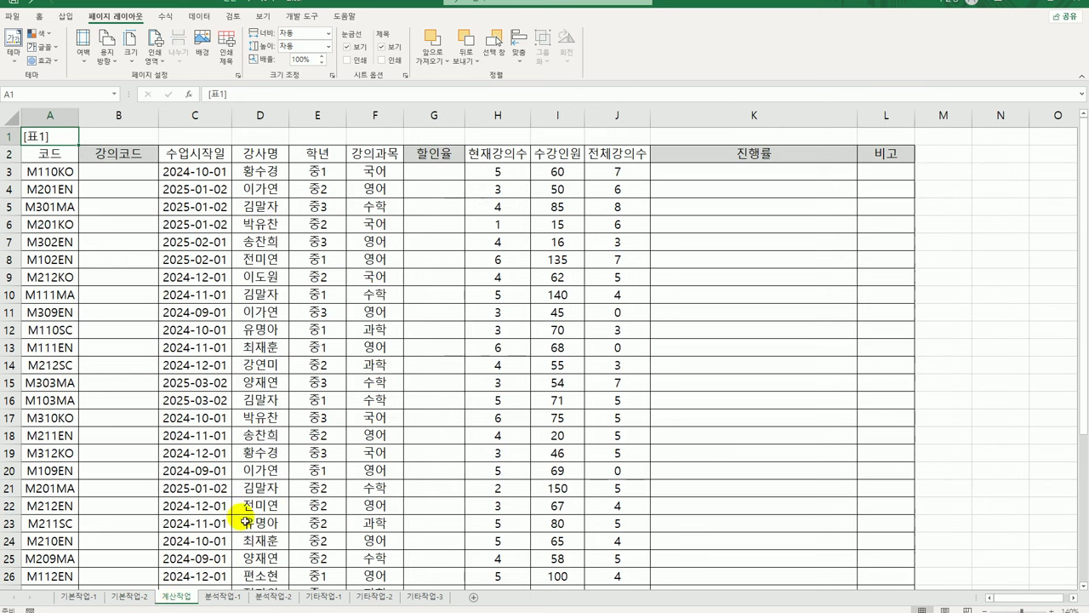
click(139, 180)
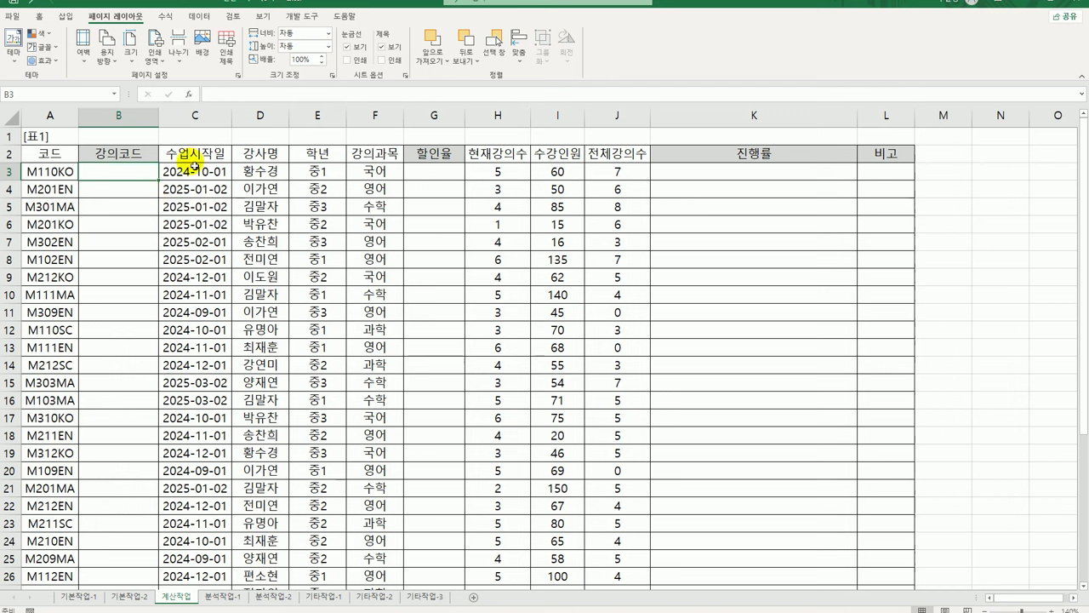
click(53, 175)
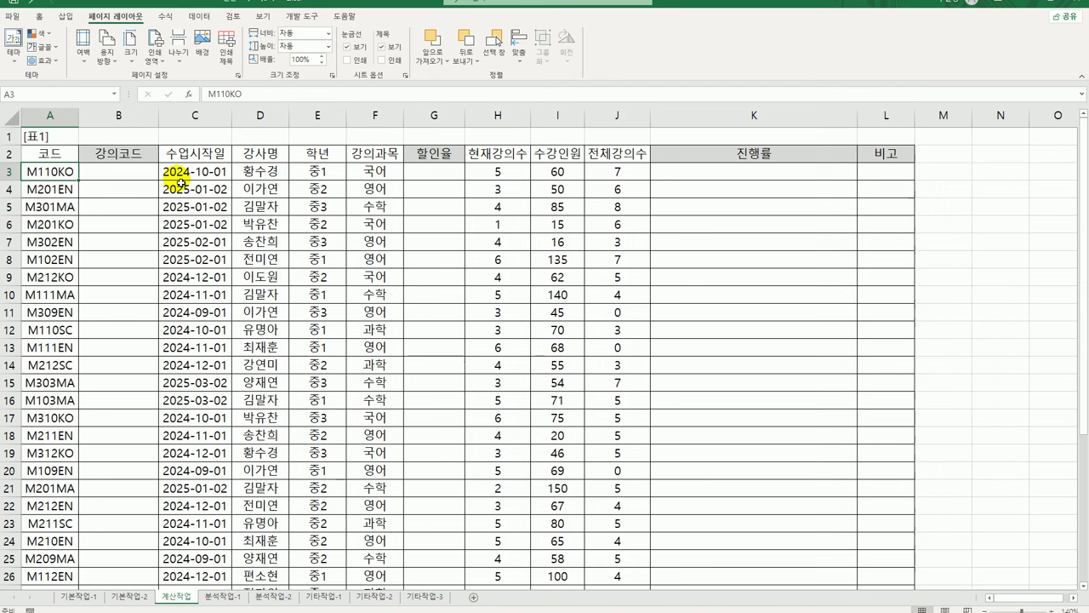
In B3 enter =YEAR(C3) so it shows the start year 2024
click(111, 173)
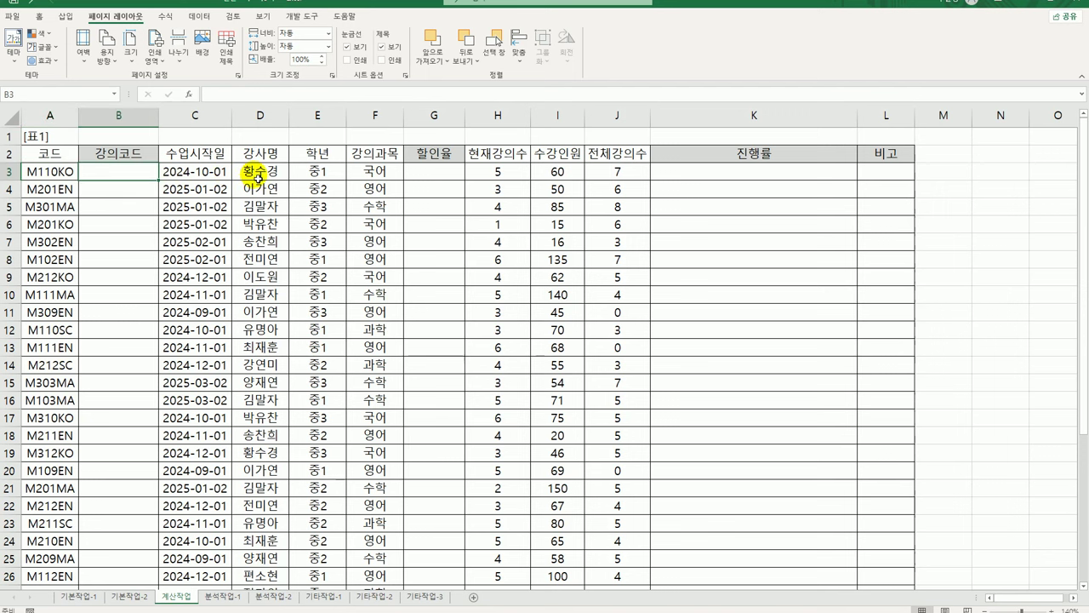
text(=)
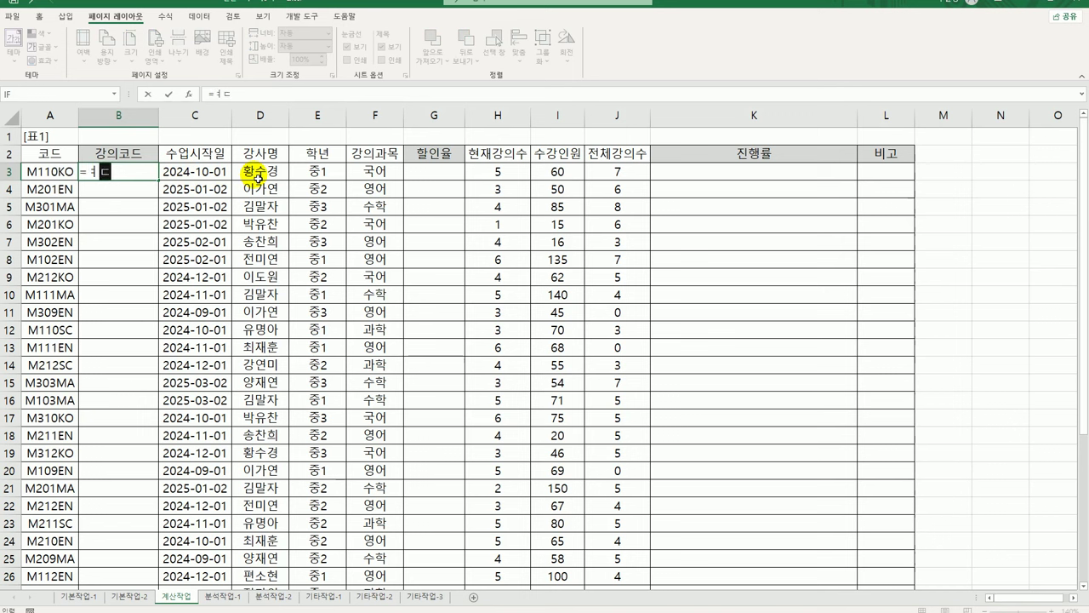
text(year)
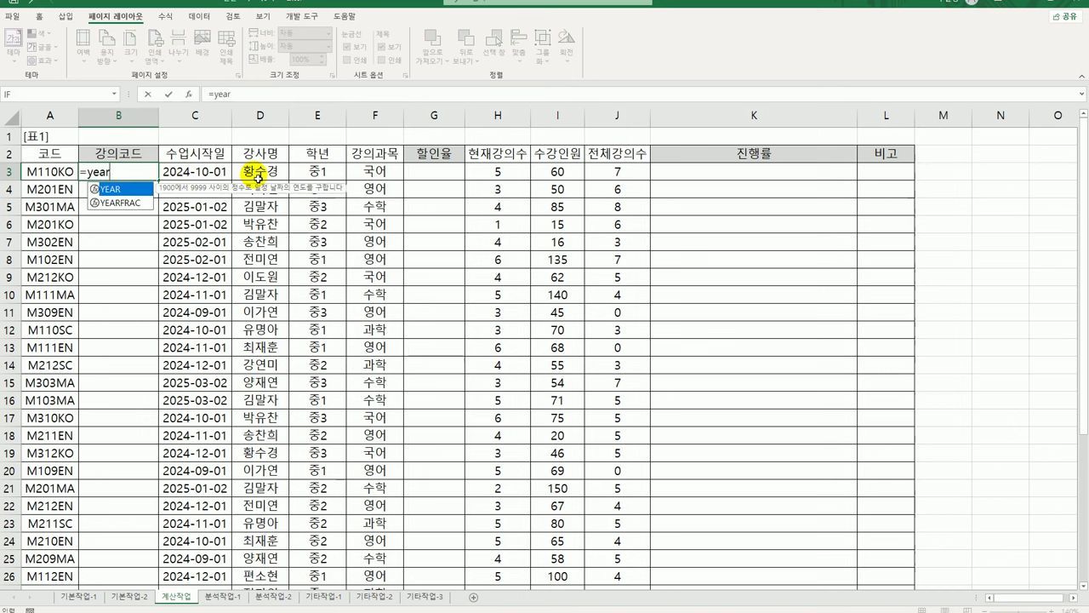
key(Tab)
key(Right)
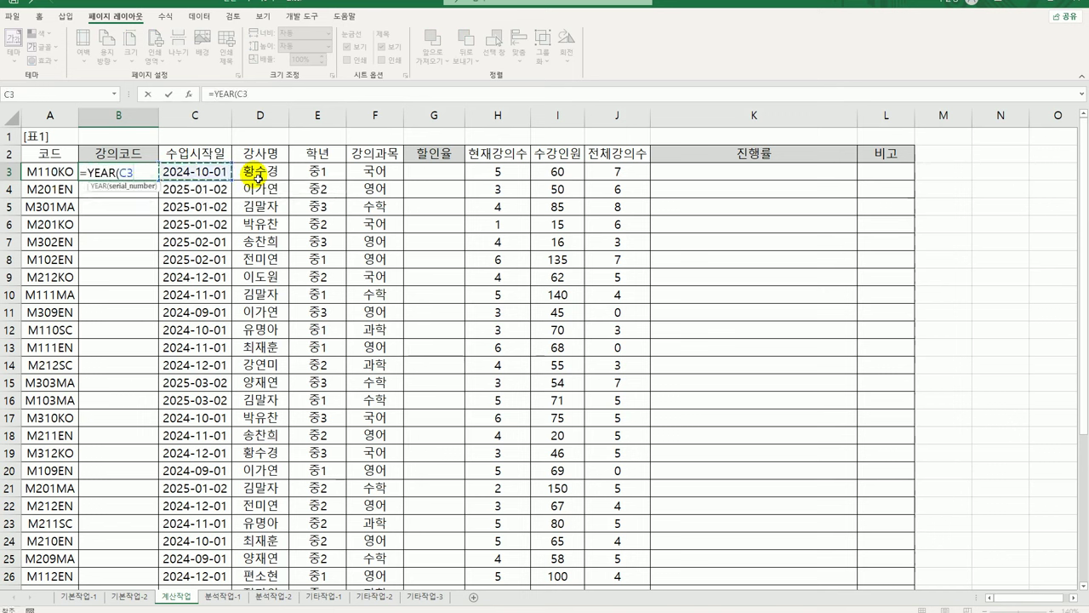
text())
key(Return)
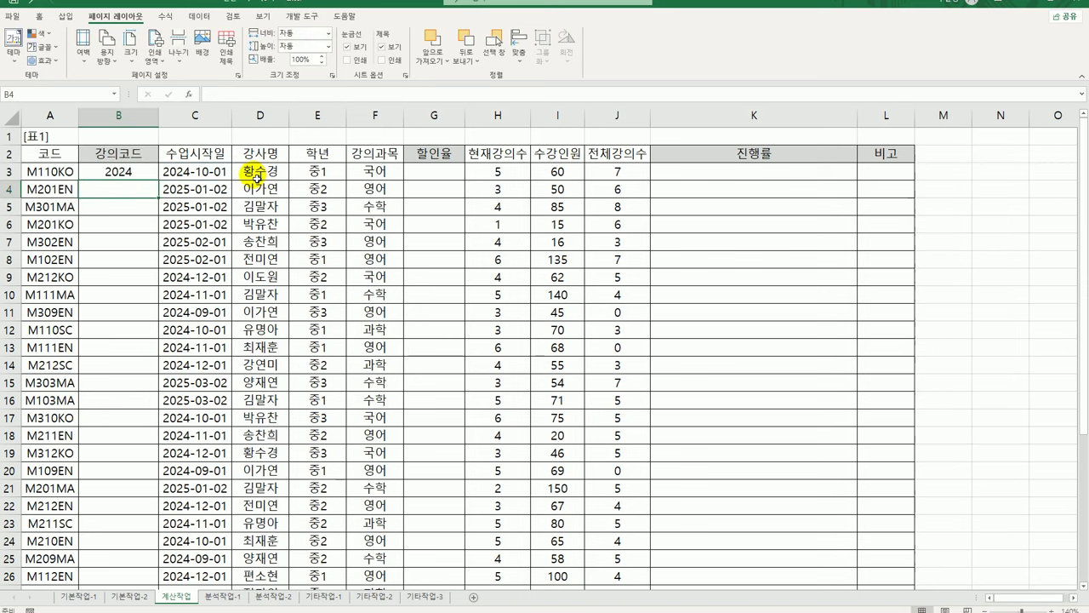
Wrap B3's formula in RIGHT(...,2) so it shows 24
click(128, 177)
double_click(126, 175)
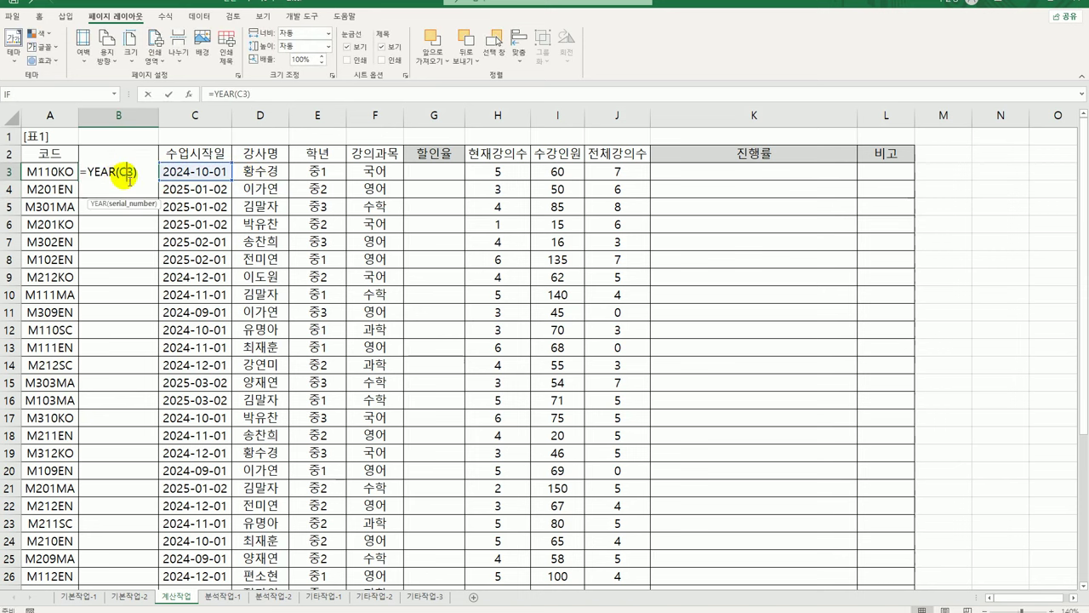
text(righ)
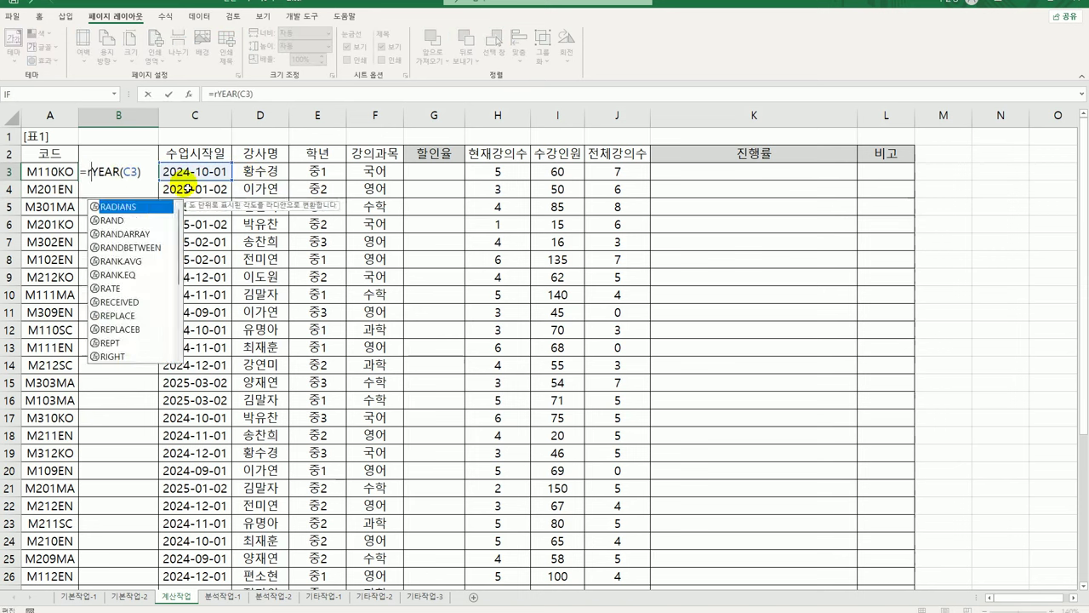
key(Tab)
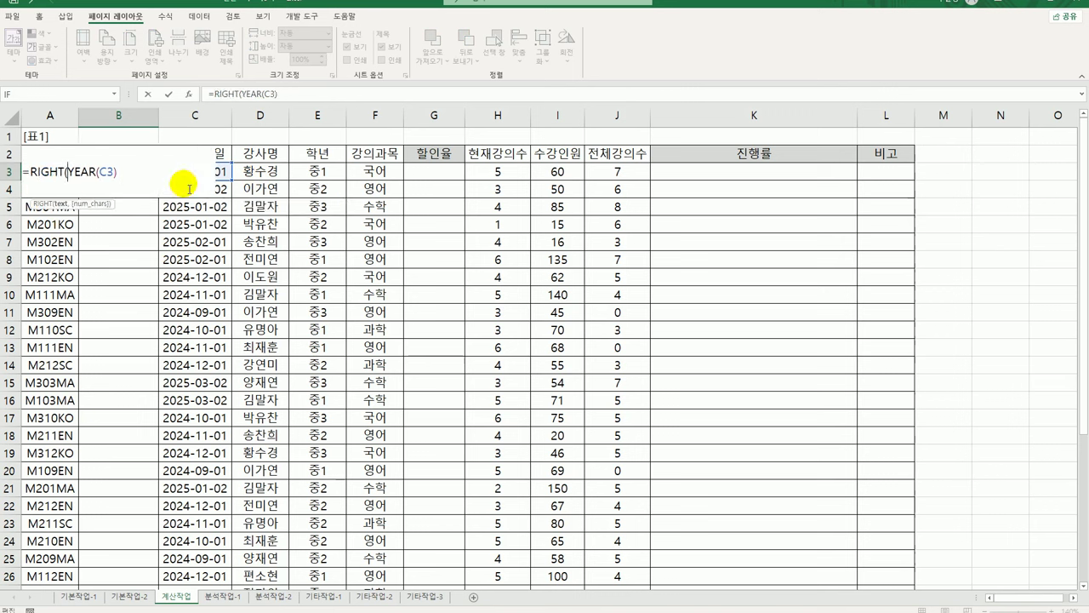
text(,2))
key(Return)
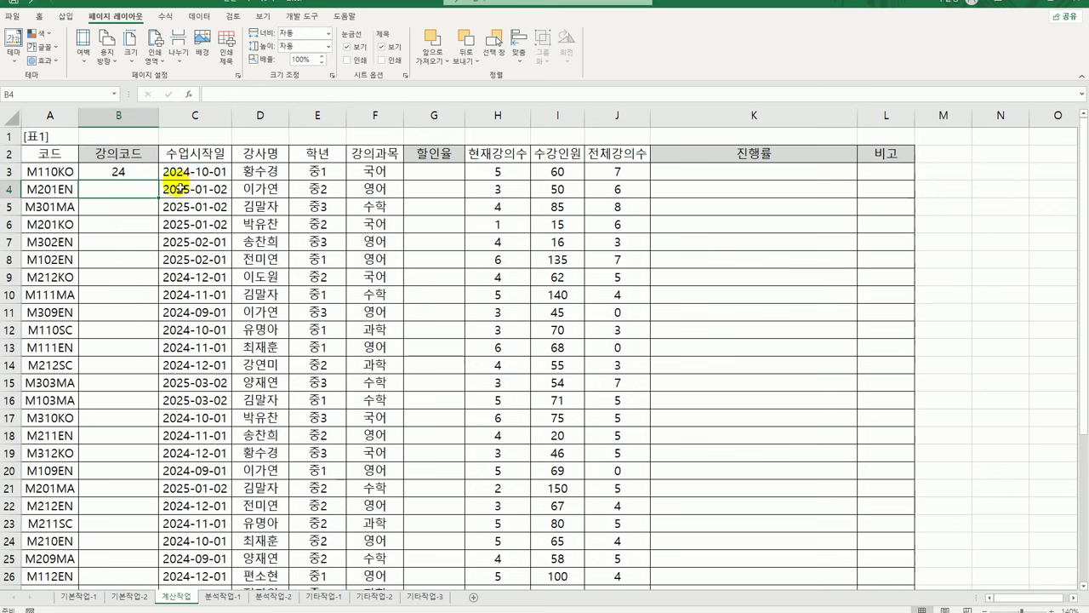
Surround the year digits with hyphens: ="-" & RIGHT(YEAR(C3),2) & "-", showing -24-
click(122, 177)
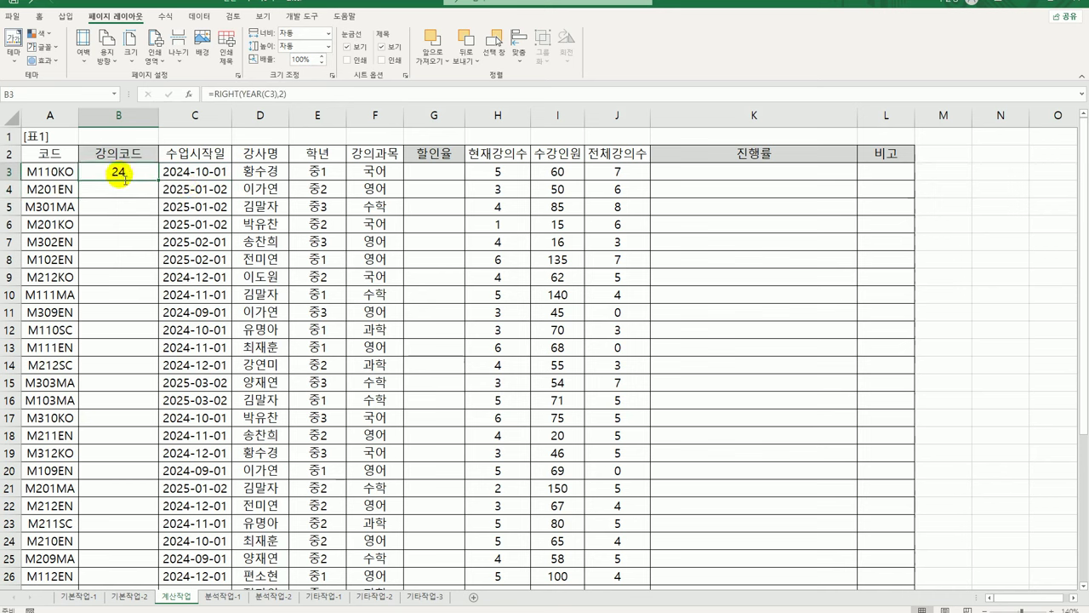
double_click(123, 177)
click(34, 175)
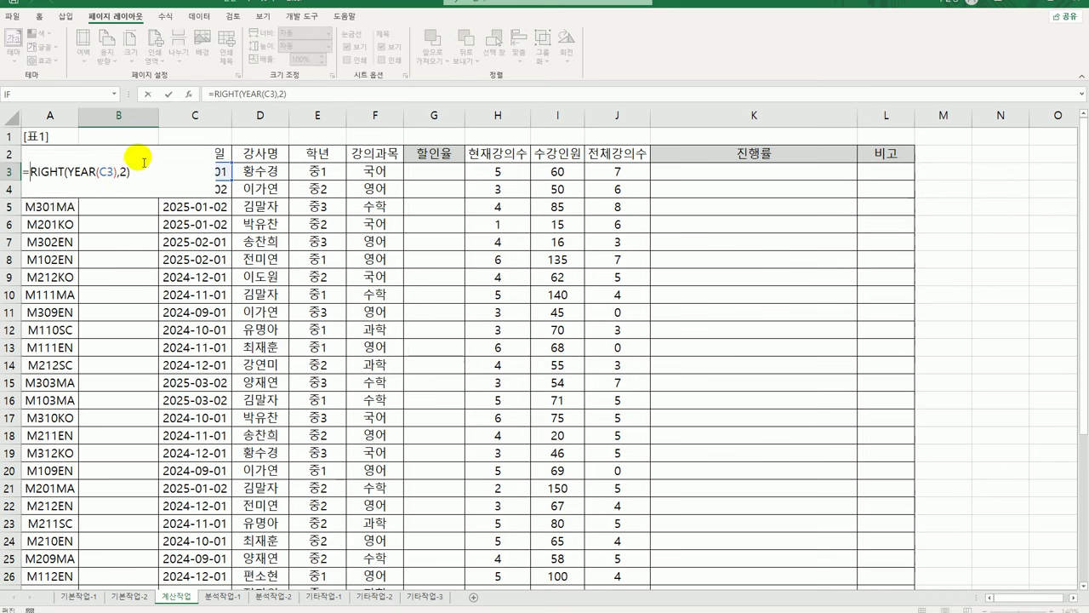
text(&"-")
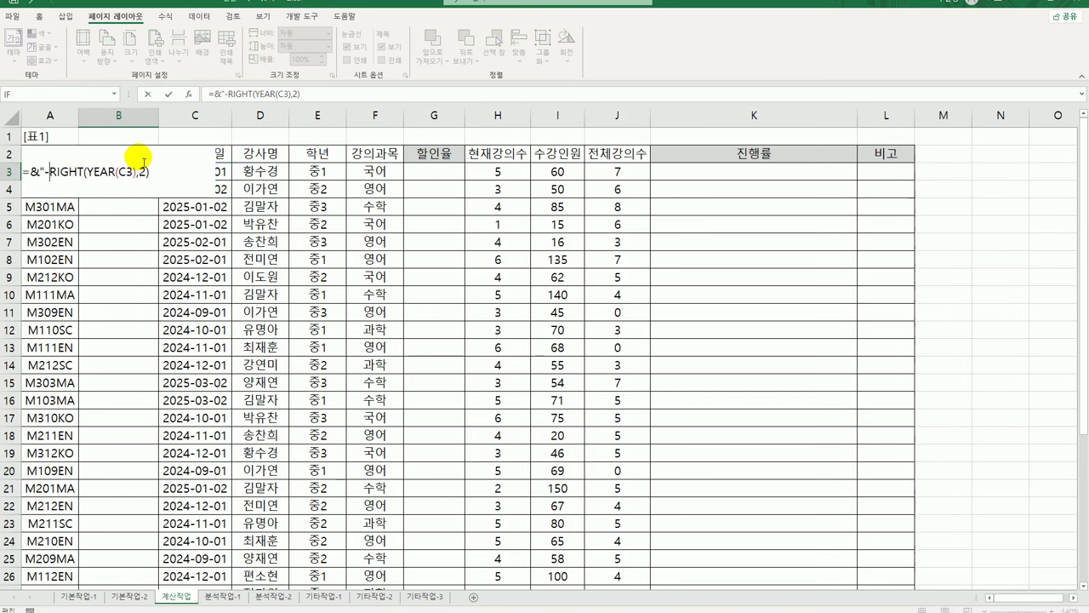
key(Left)
key(Left)
key(Left)
key(Left)
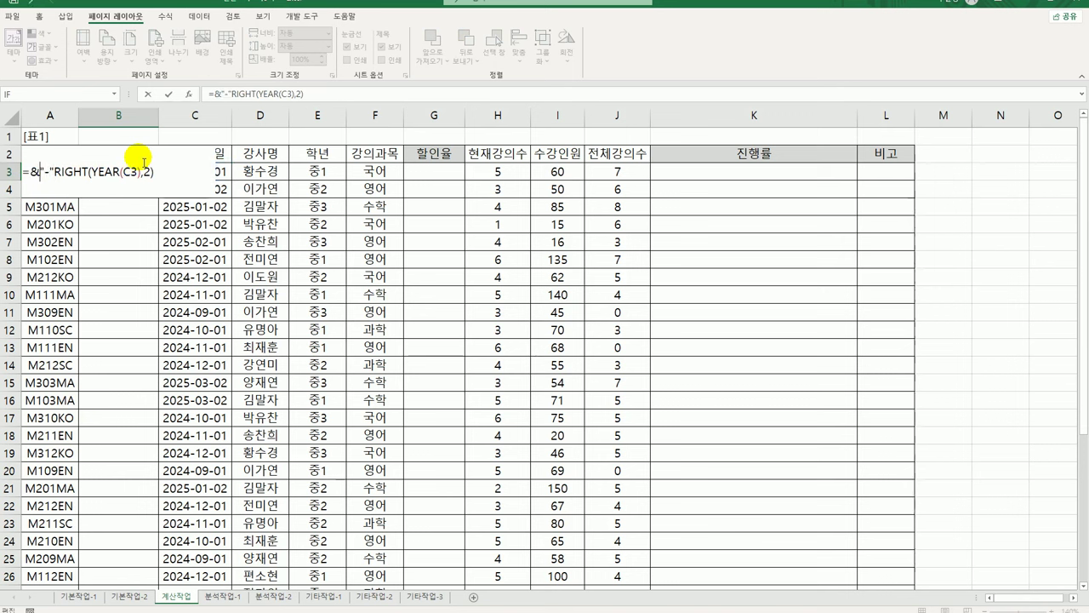
key(Delete)
key(Right)
key(Right)
key(Right)
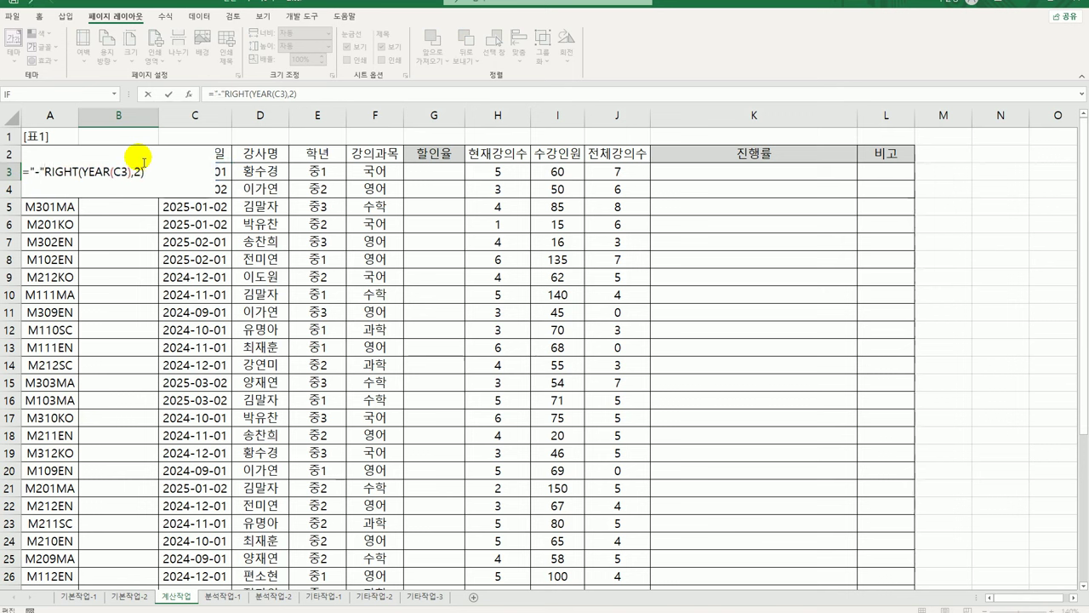
text(&)
key(Left)
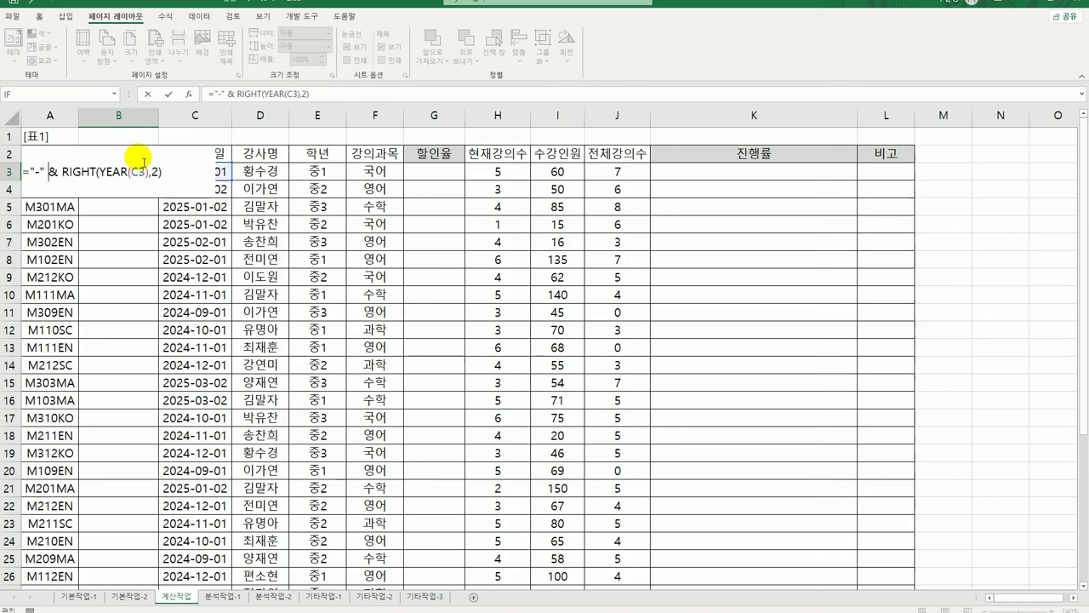
key(End)
text(& "-")
key(ctrl+Return)
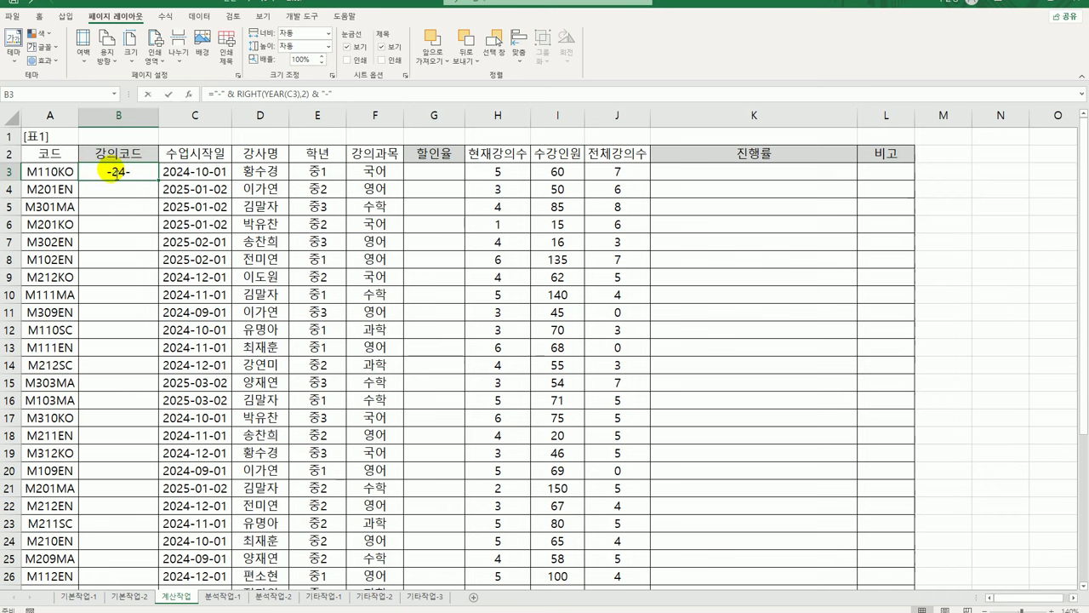
Wrap B3 in =REPLACE(A3,3,0,...) to insert the year into the code, giving M1-24-10KO
double_click(113, 172)
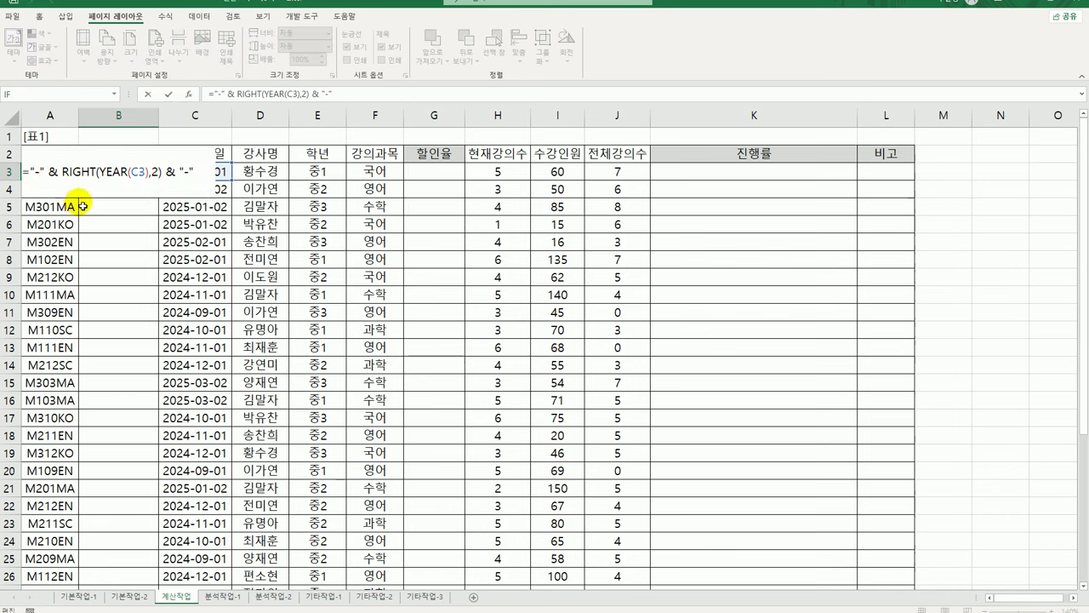
text(rep)
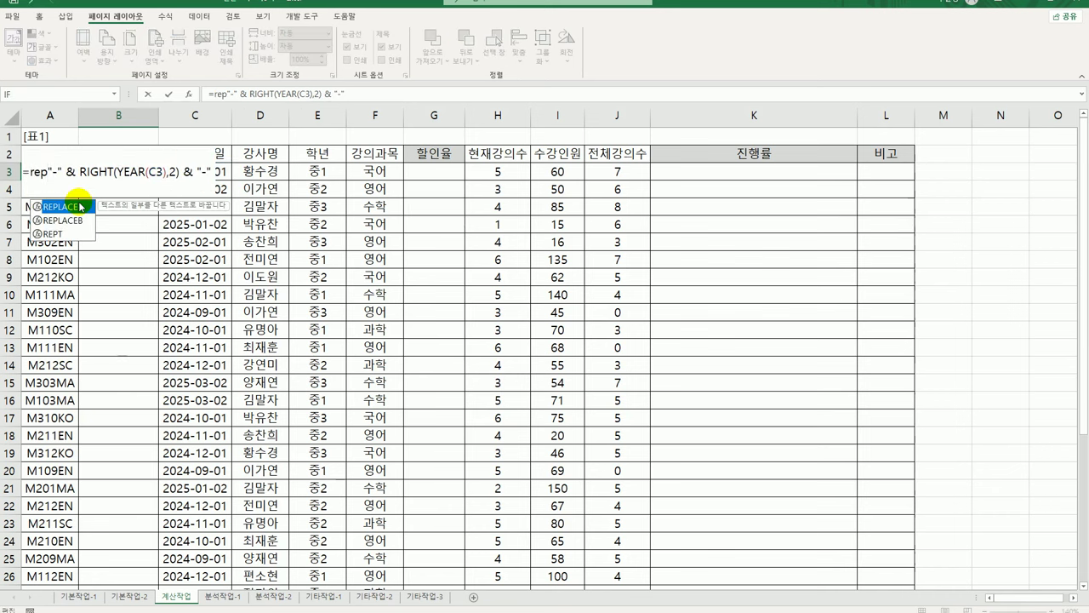
double_click(81, 207)
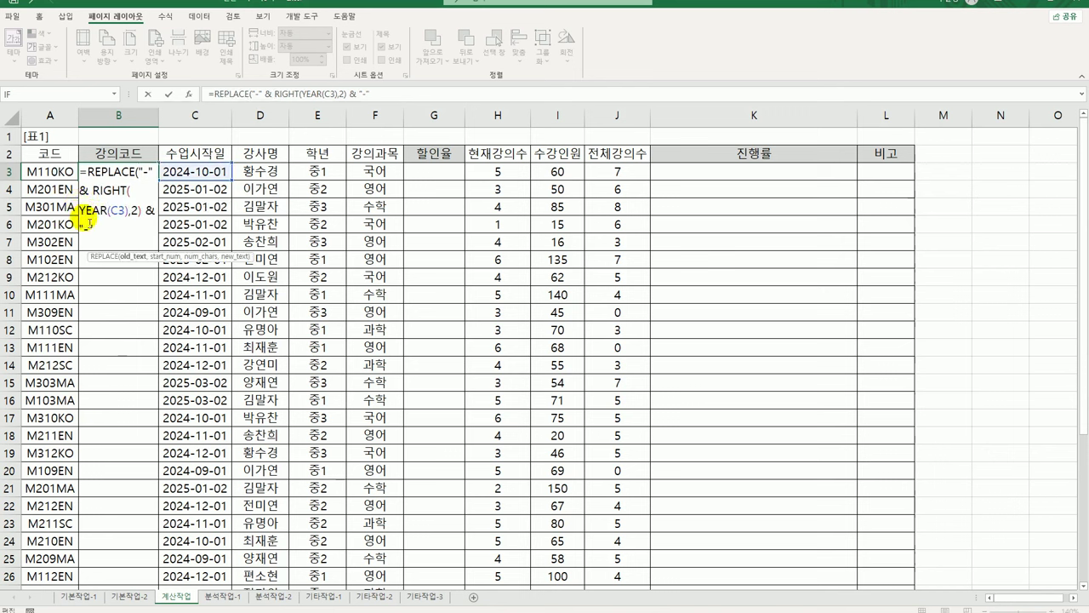
click(52, 174)
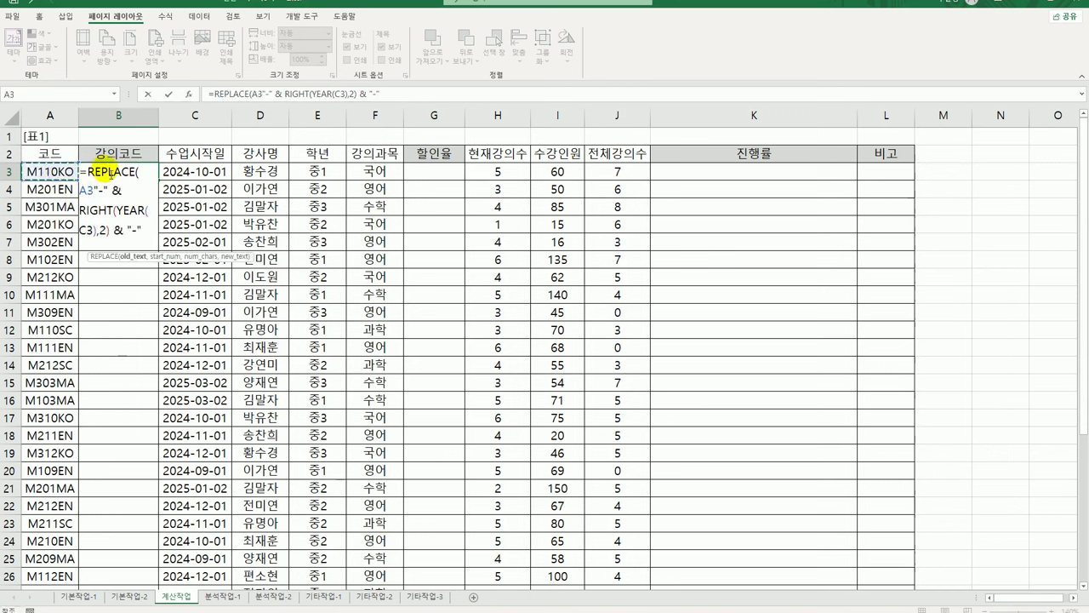
text(,)
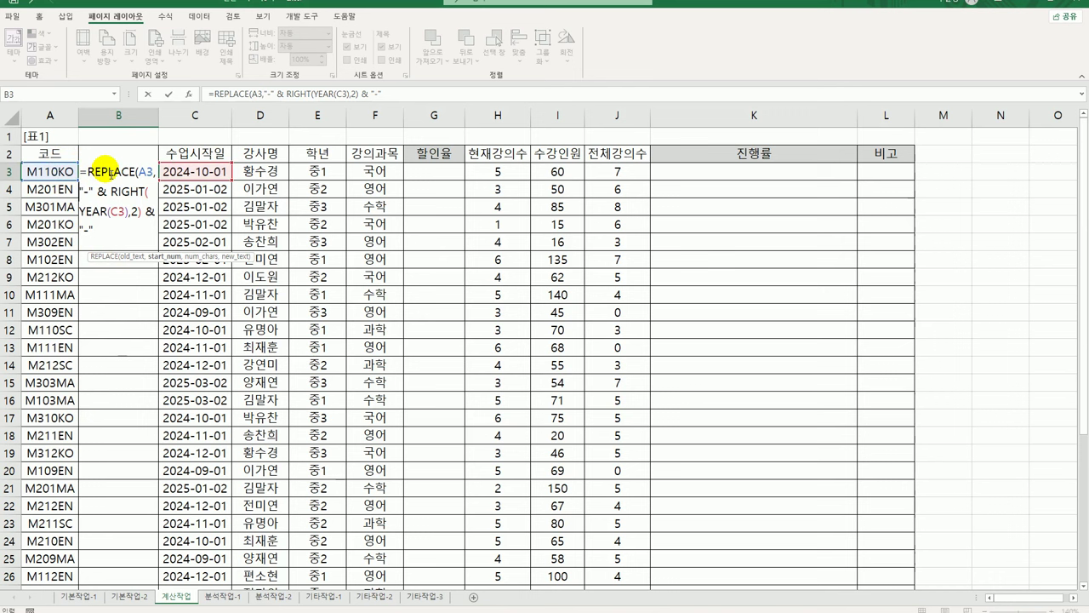
text(3)
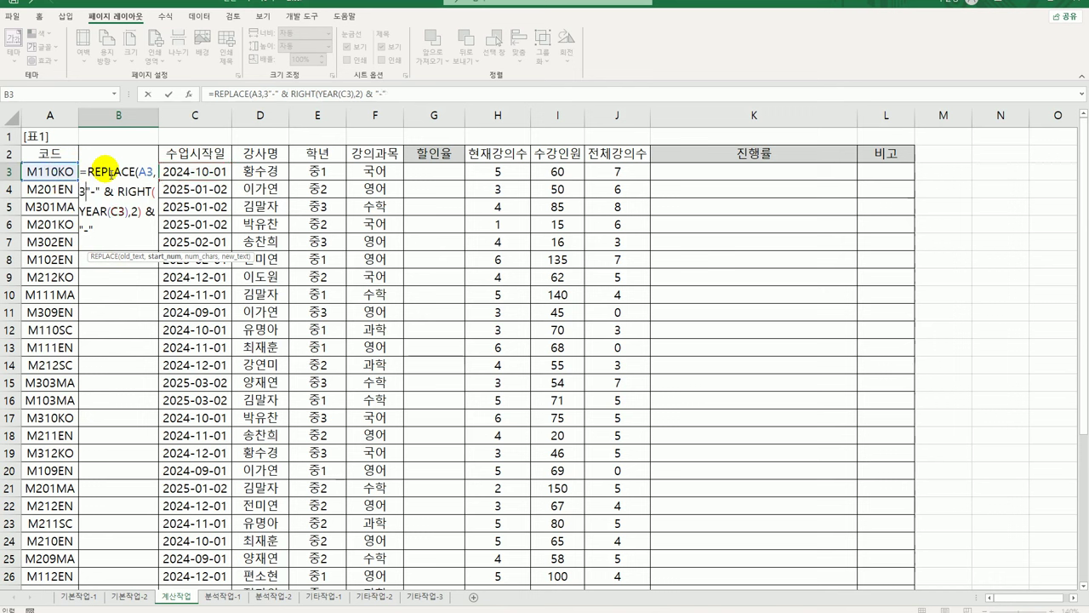
text(,)
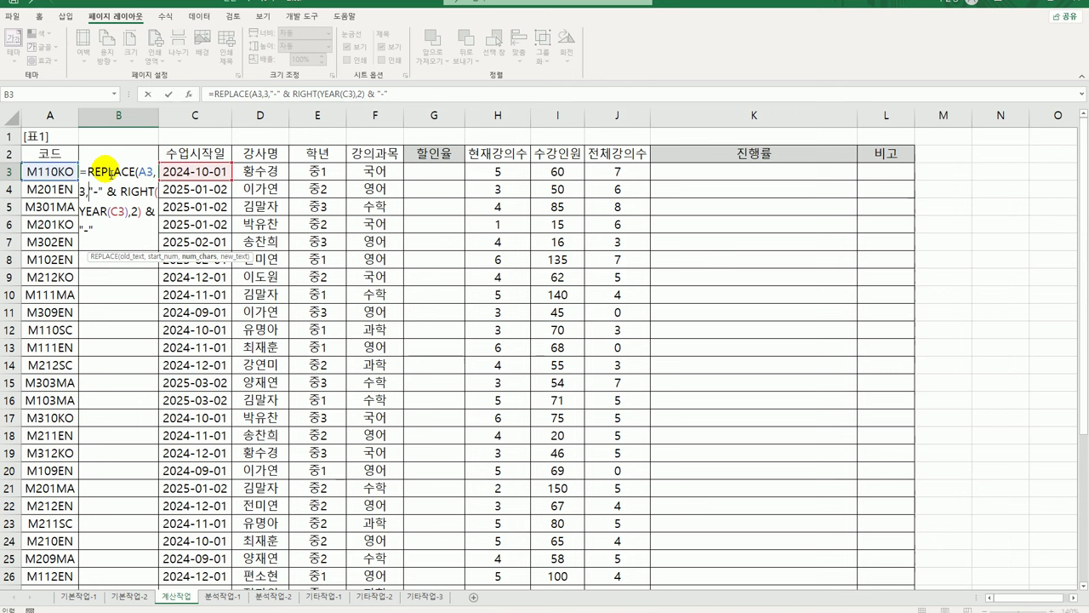
text(0)
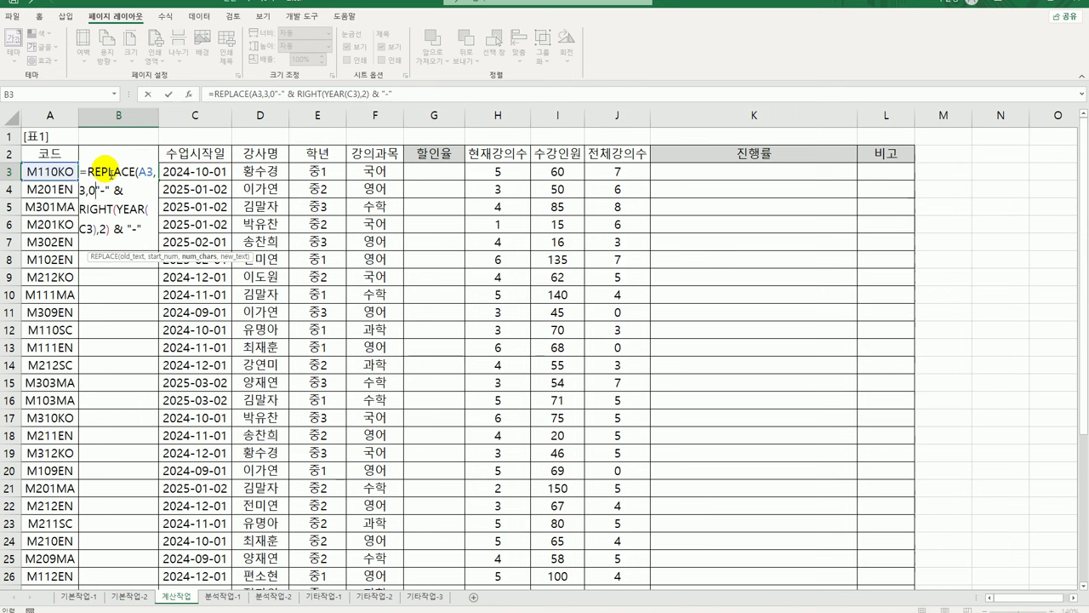
text(,)
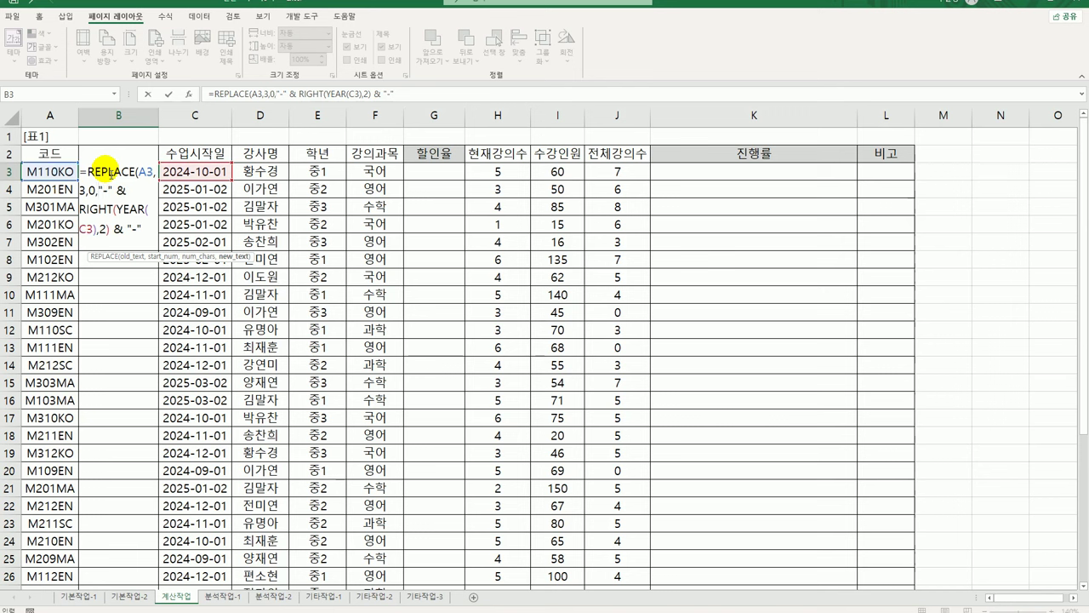
click(168, 226)
text())
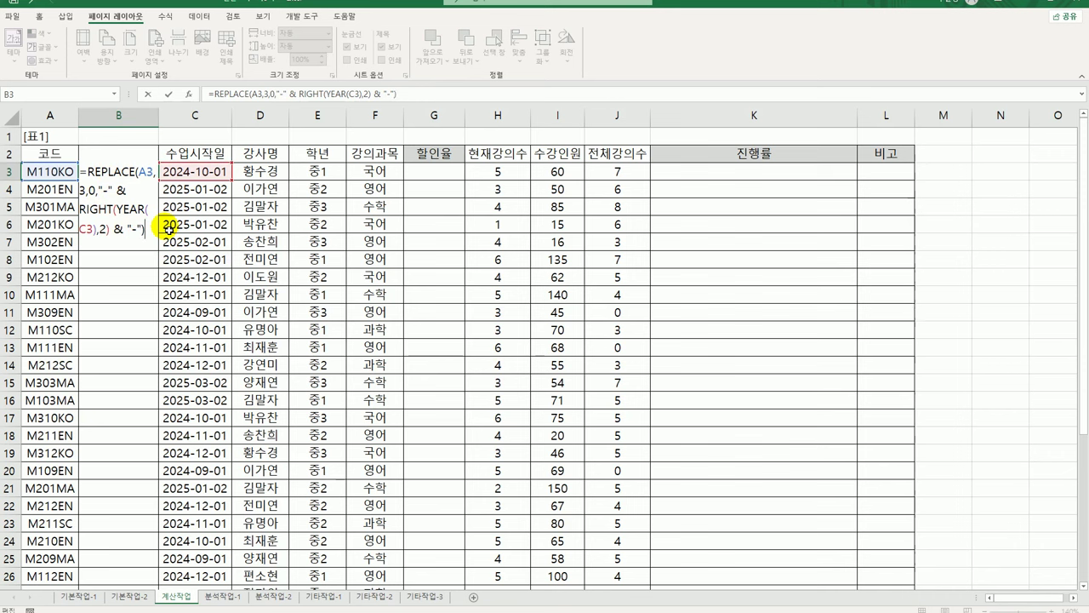
key(ctrl+Return)
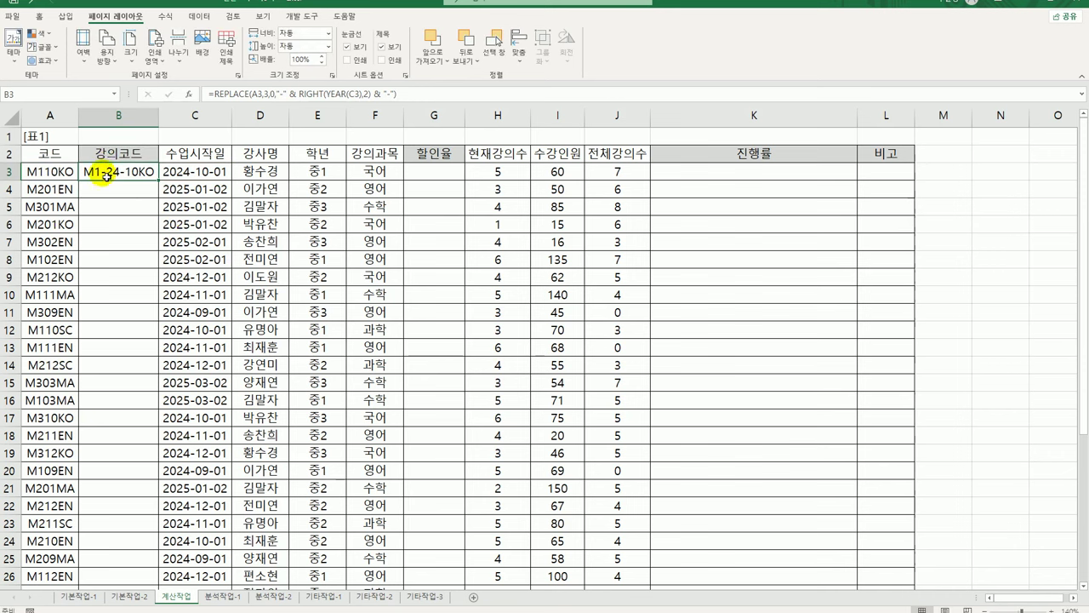
Copy B3's course-code formula down to row 32, producing codes like M2-25-01EN
drag(160, 182, 162, 182)
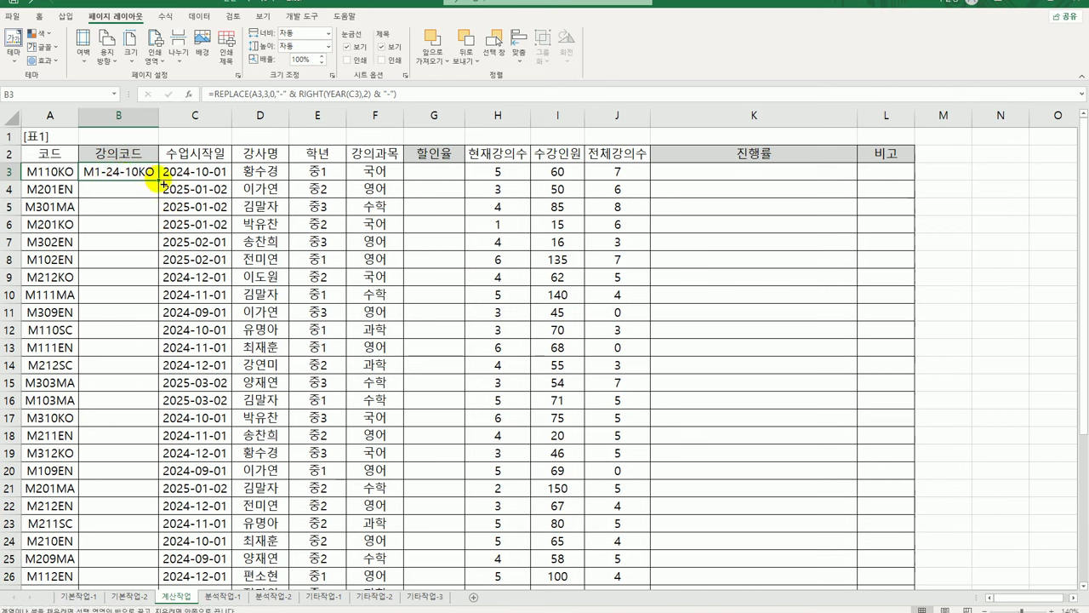
double_click(162, 183)
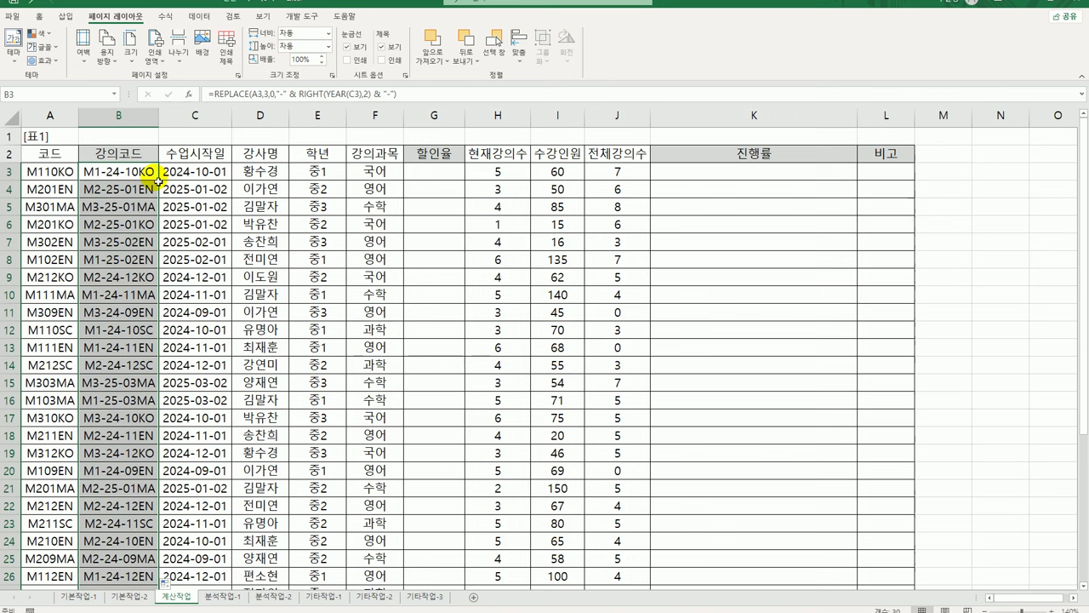
click(446, 178)
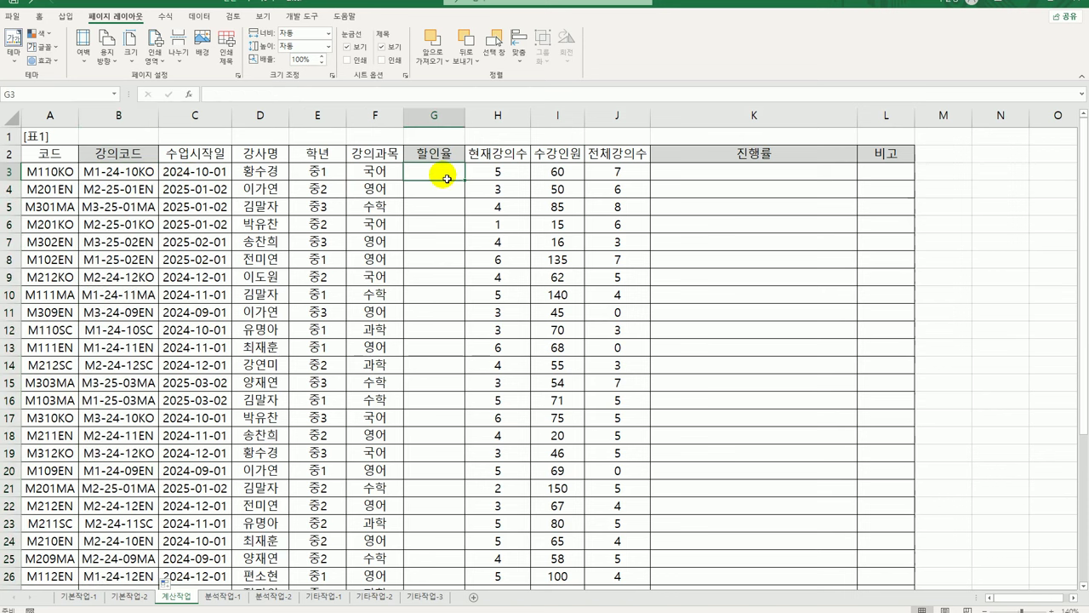
scroll(434, 285, down, 6)
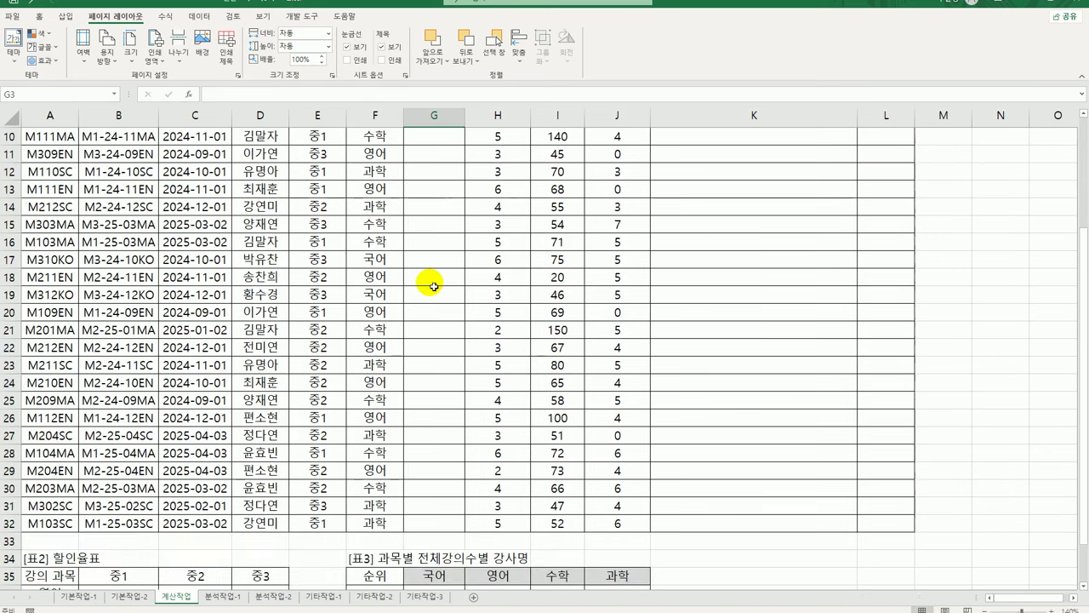
drag(68, 417, 254, 453)
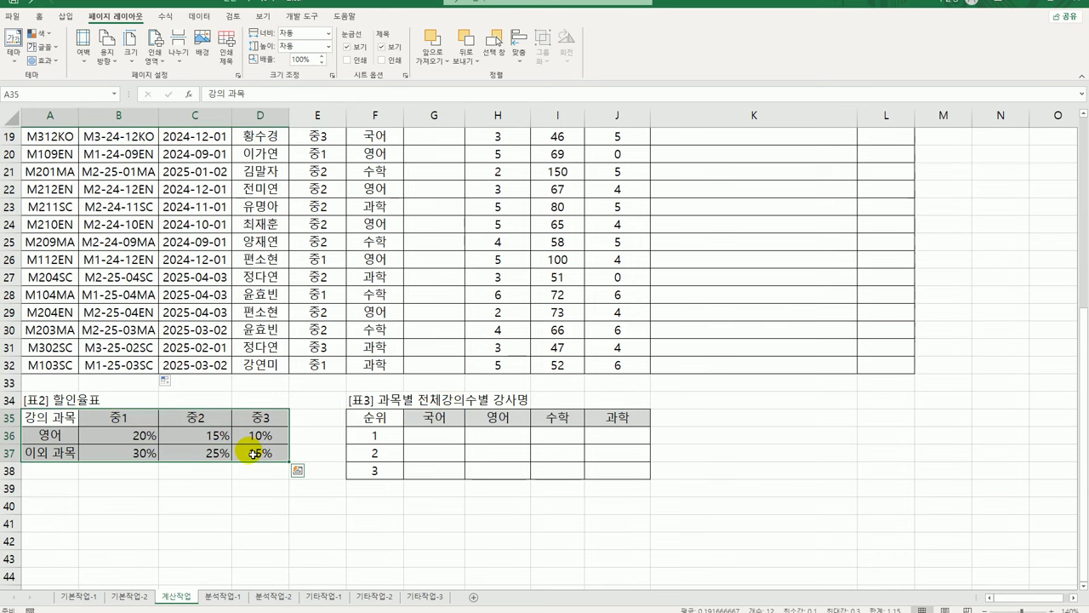
scroll(494, 371, up, 6)
click(417, 175)
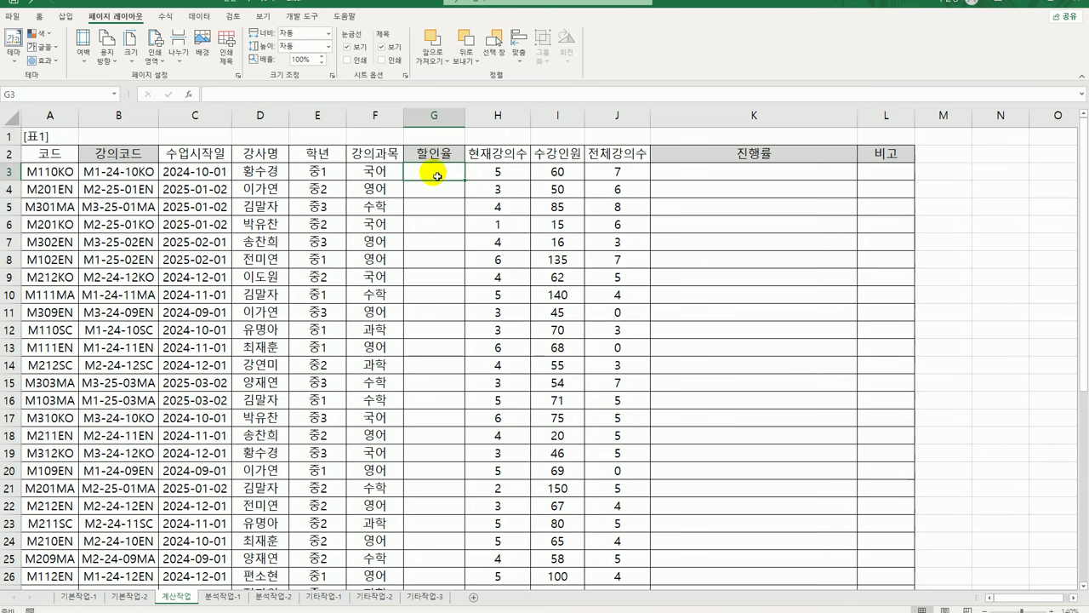
click(317, 171)
click(423, 175)
scroll(386, 265, down, 6)
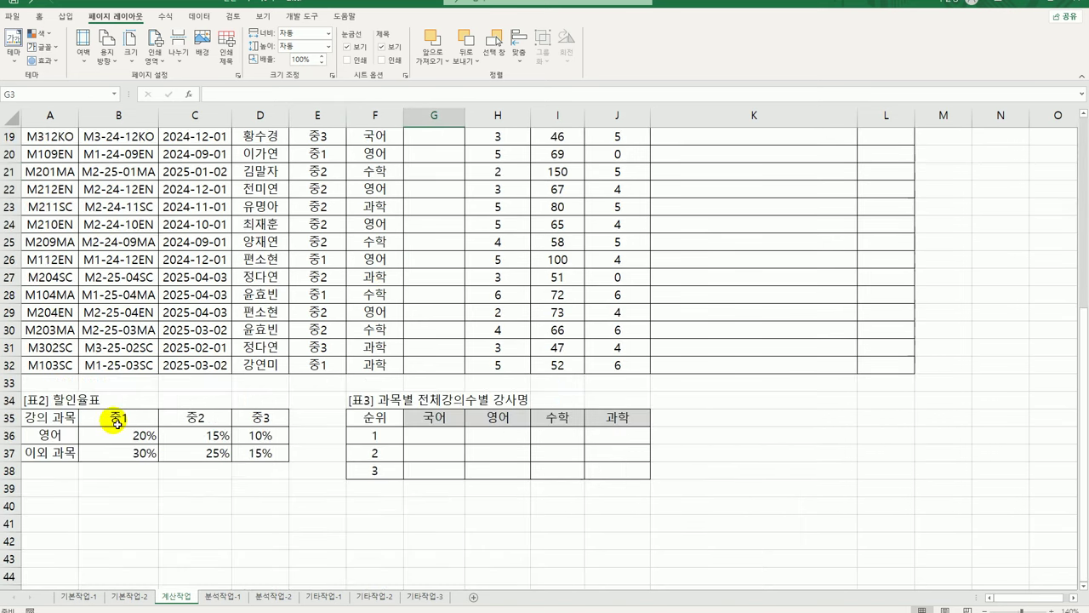
drag(117, 423, 254, 426)
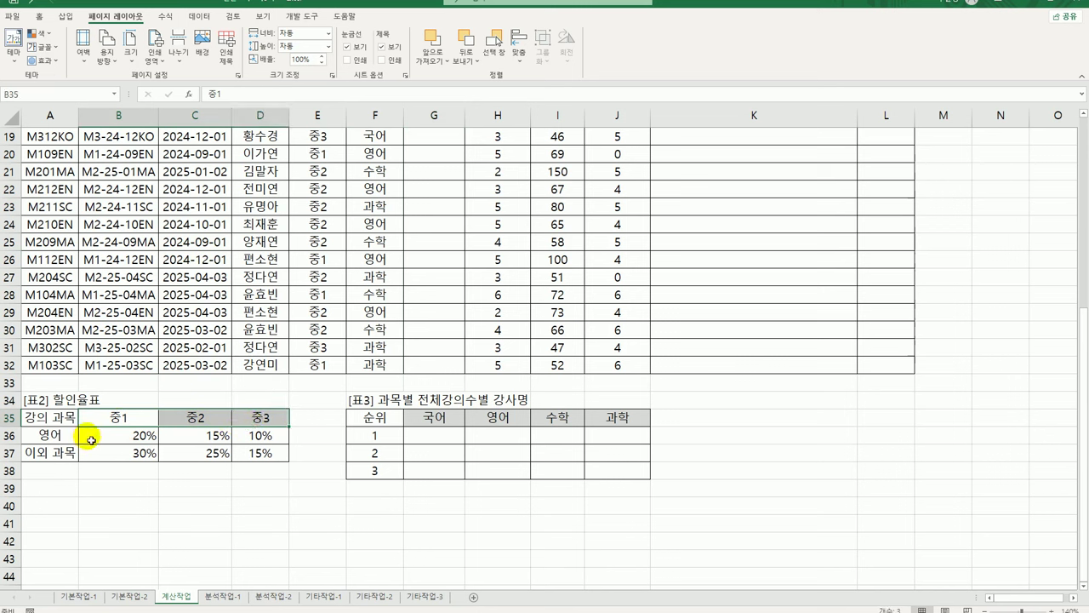
click(115, 440)
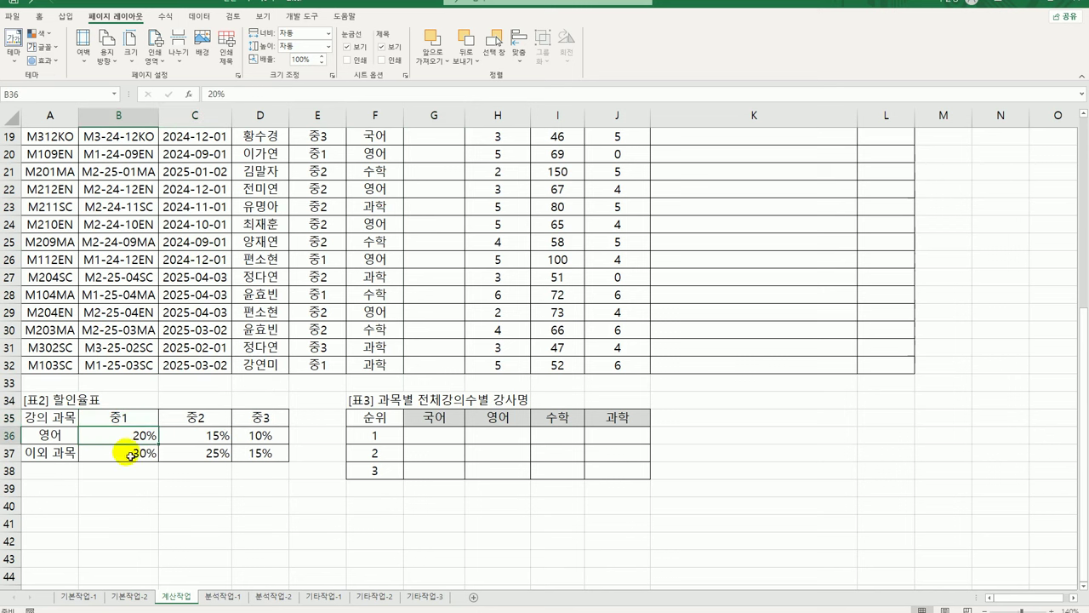
click(117, 453)
drag(132, 435, 281, 436)
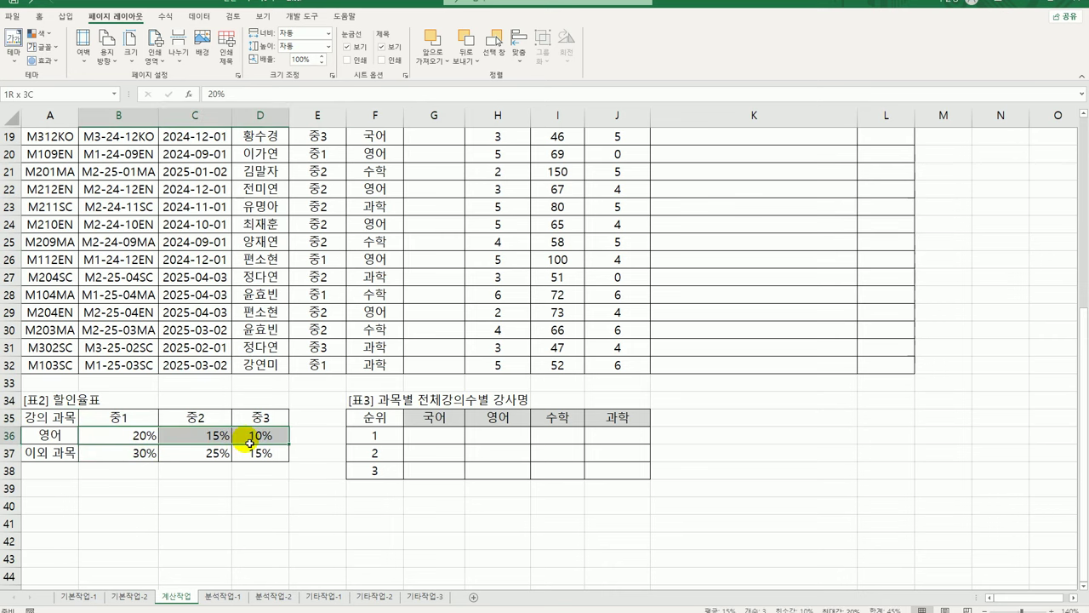
drag(129, 458, 258, 453)
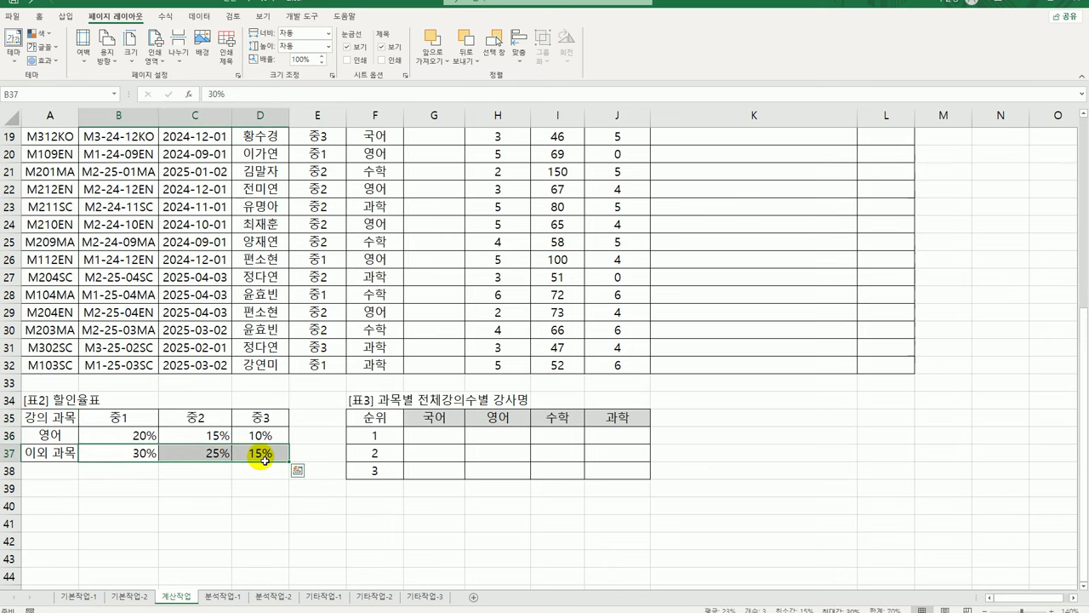
scroll(440, 243, up, 6)
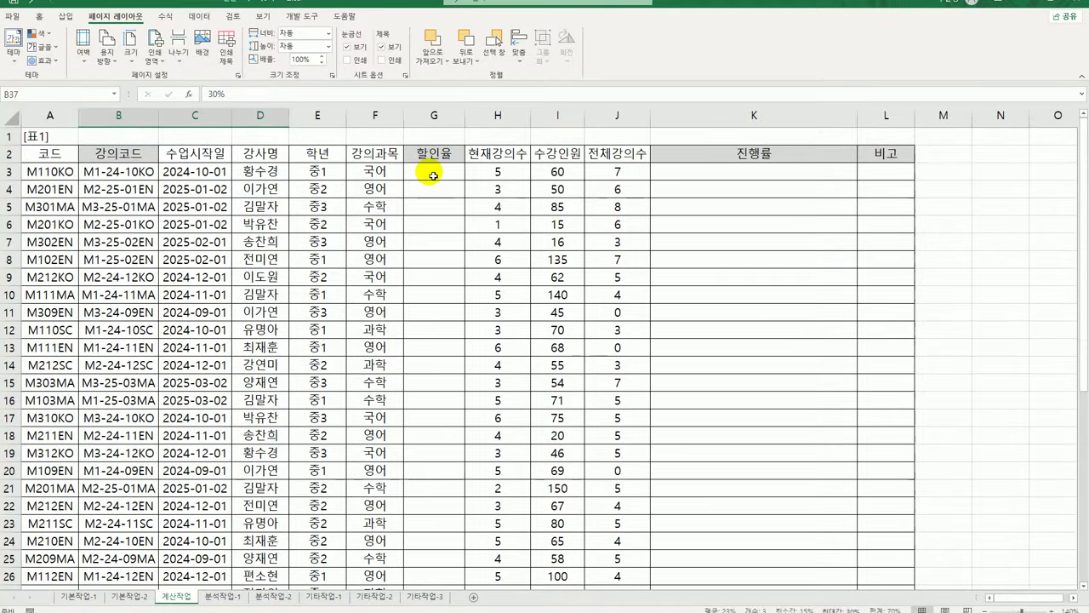
click(434, 175)
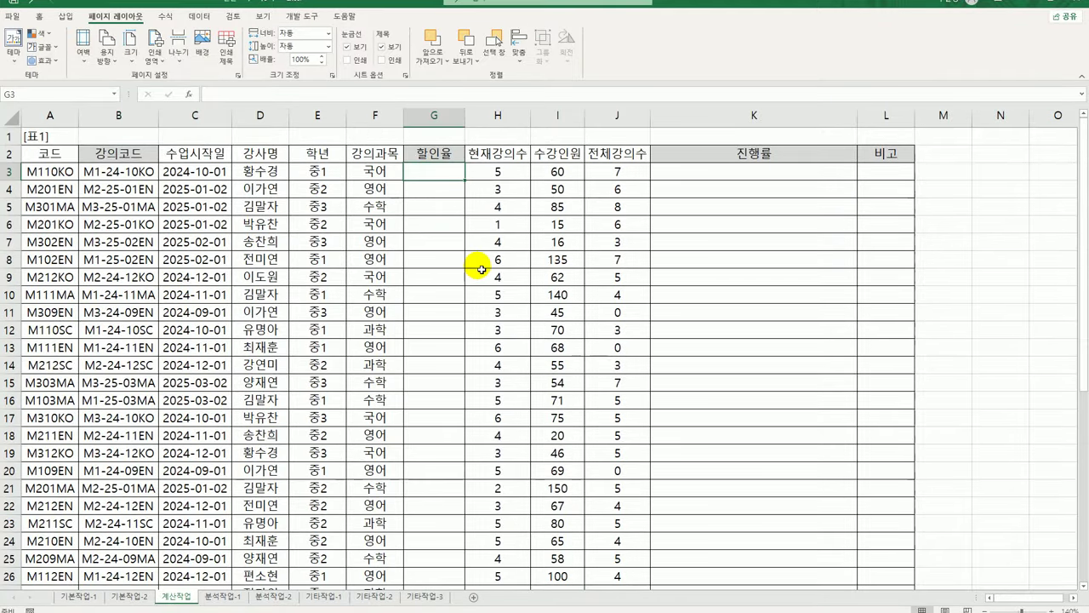
scroll(481, 269, down, 6)
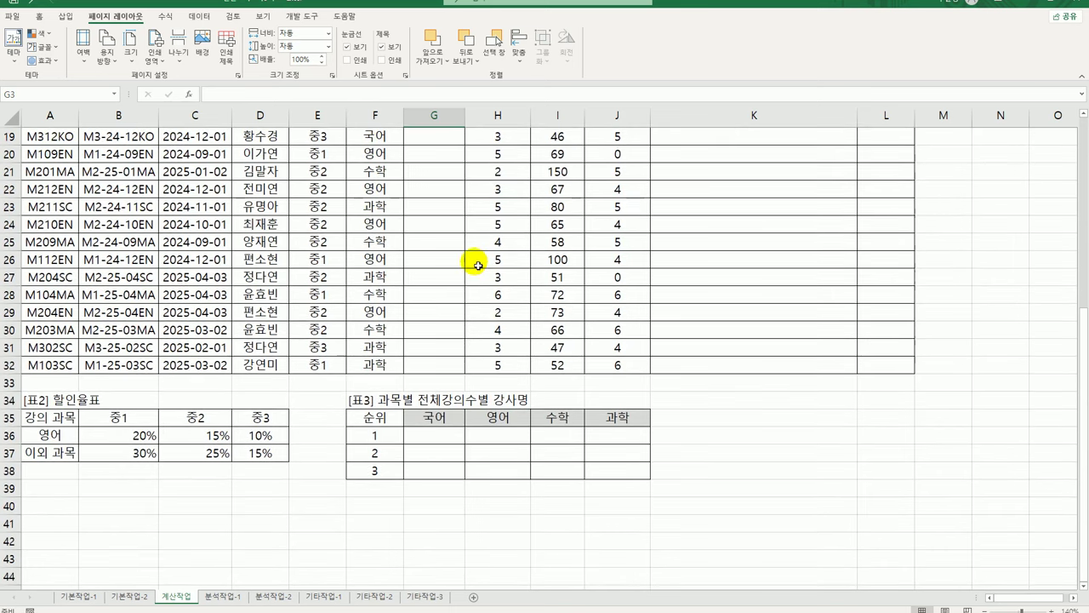
Type 국어, 영어, 수학, 과학 into D40:D43 and select the four cells
click(279, 504)
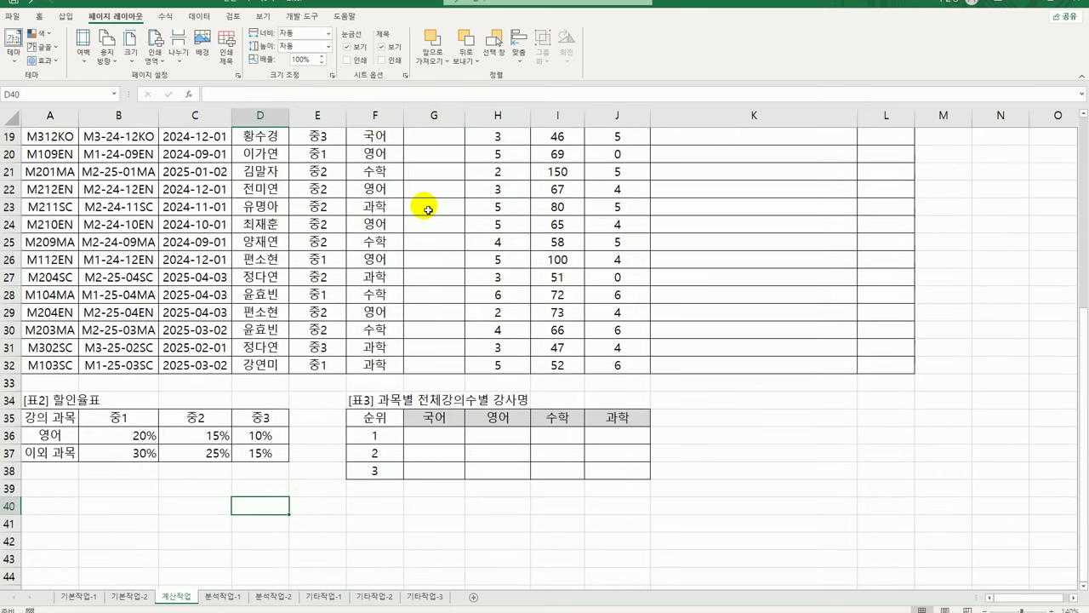
text(국어)
key(Return)
text(영어)
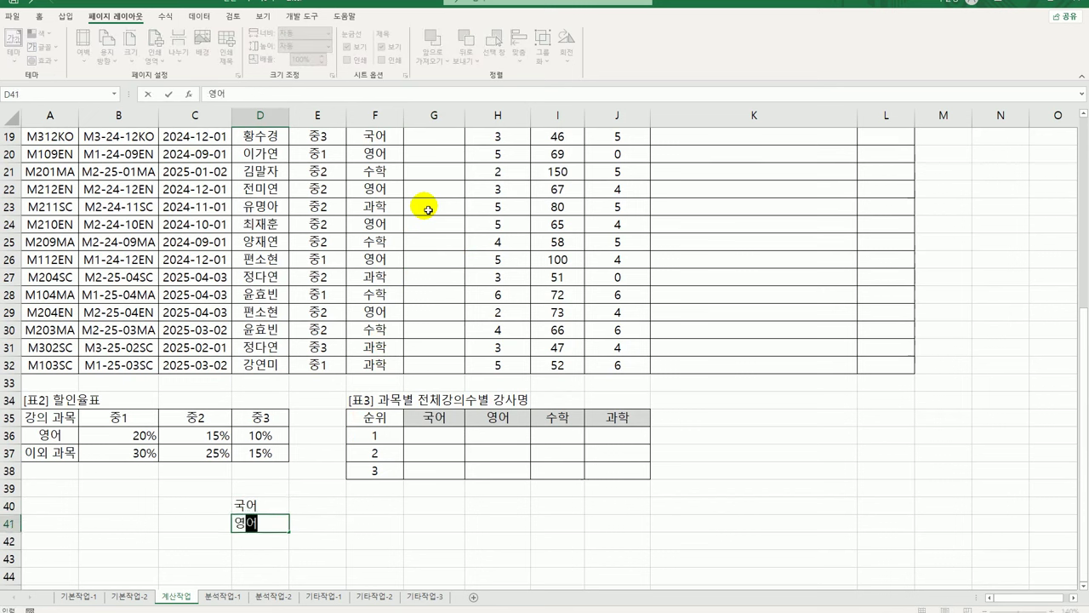
key(Return)
text(수학)
key(Return)
text(과학)
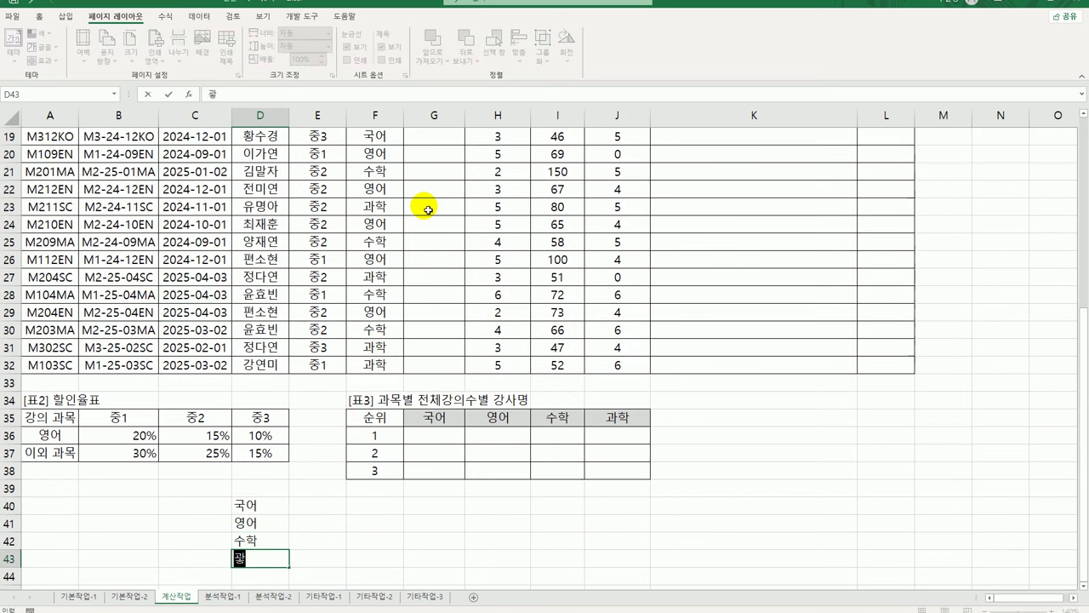
key(Return)
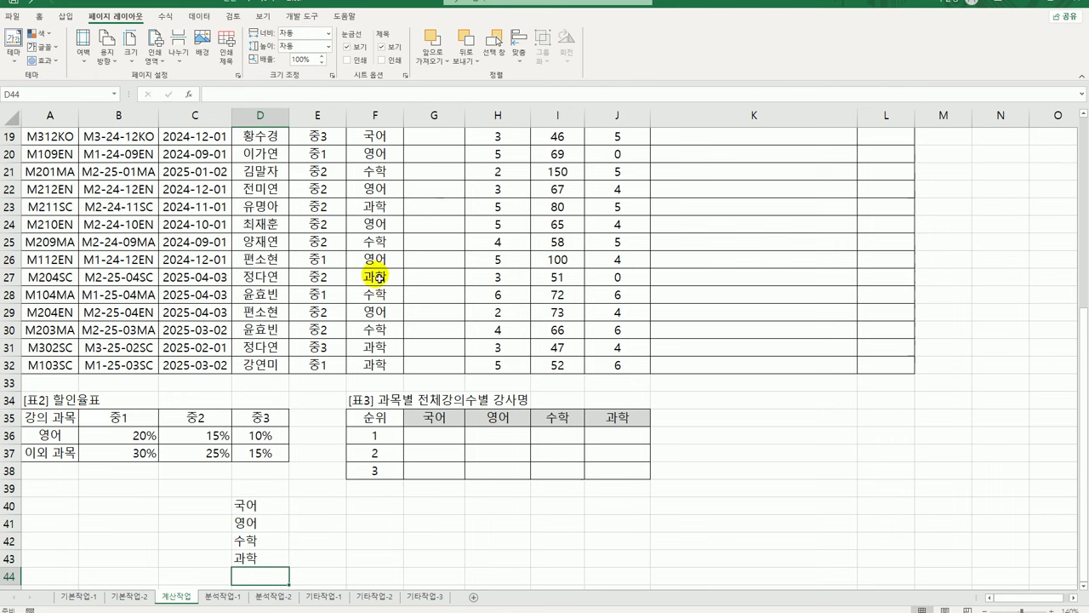
drag(259, 500, 274, 559)
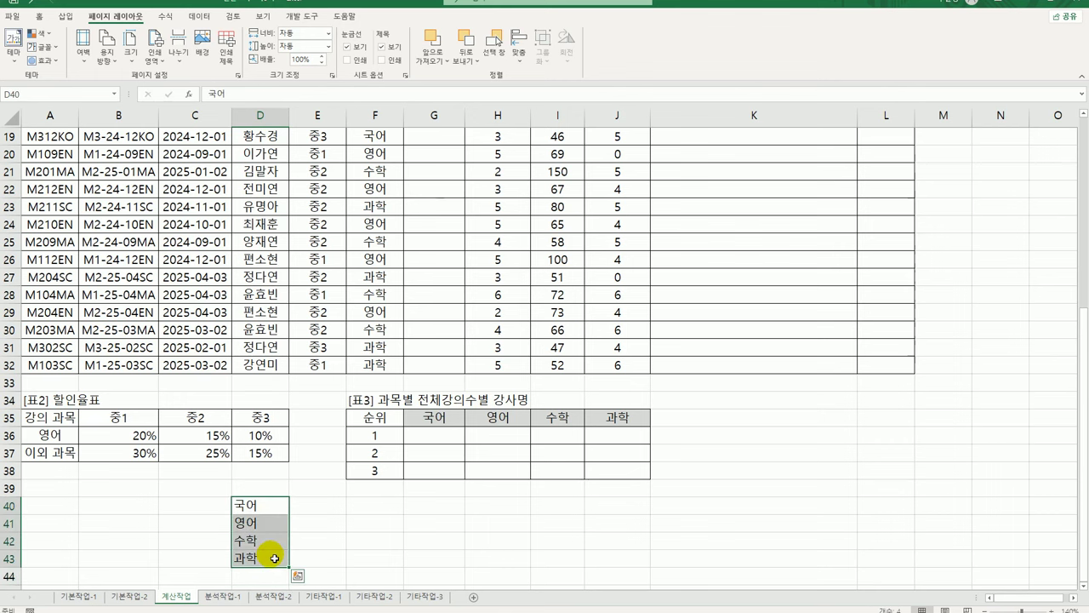
Sort D40:D43 descending so the list reads 영어, 수학, 국어, 과학
click(203, 24)
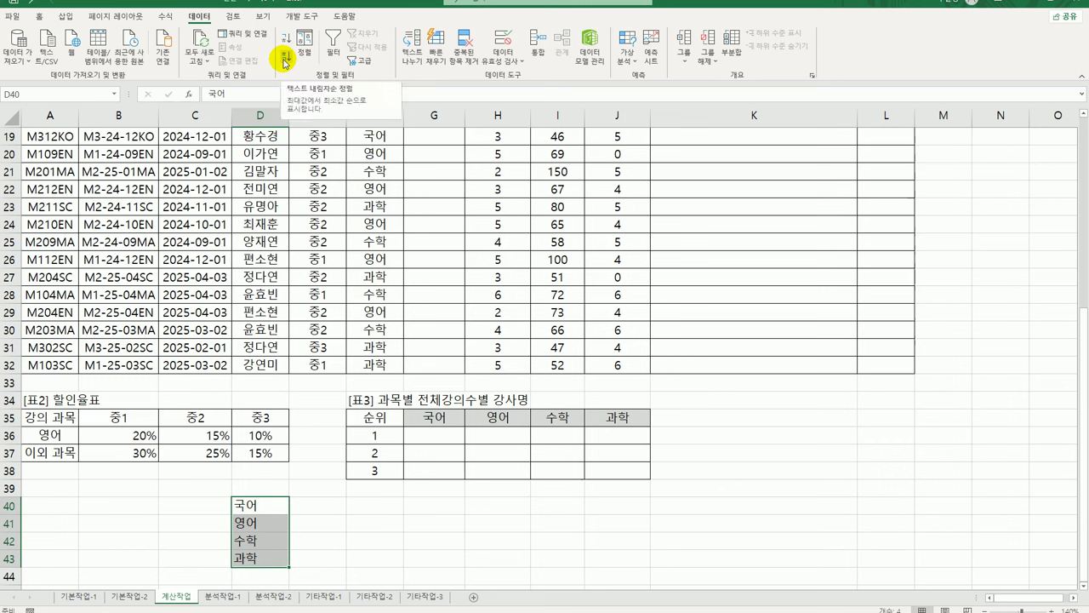
click(285, 62)
click(267, 507)
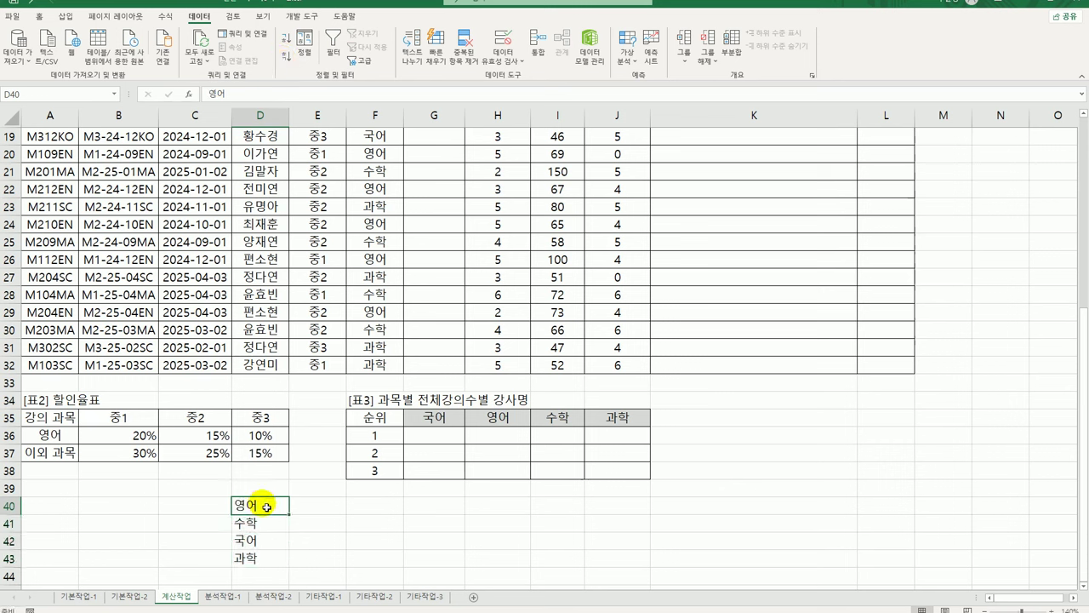
drag(273, 521, 264, 564)
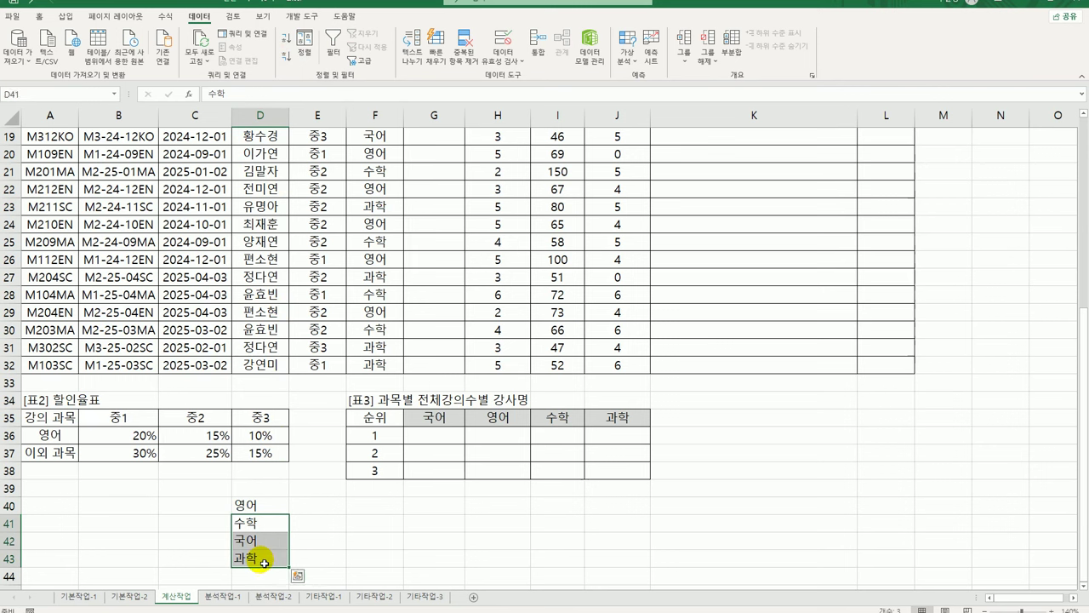
Compare the sorted list with the 할인율표 영어 and 이외 과목 rows, then select G3
click(261, 503)
click(49, 435)
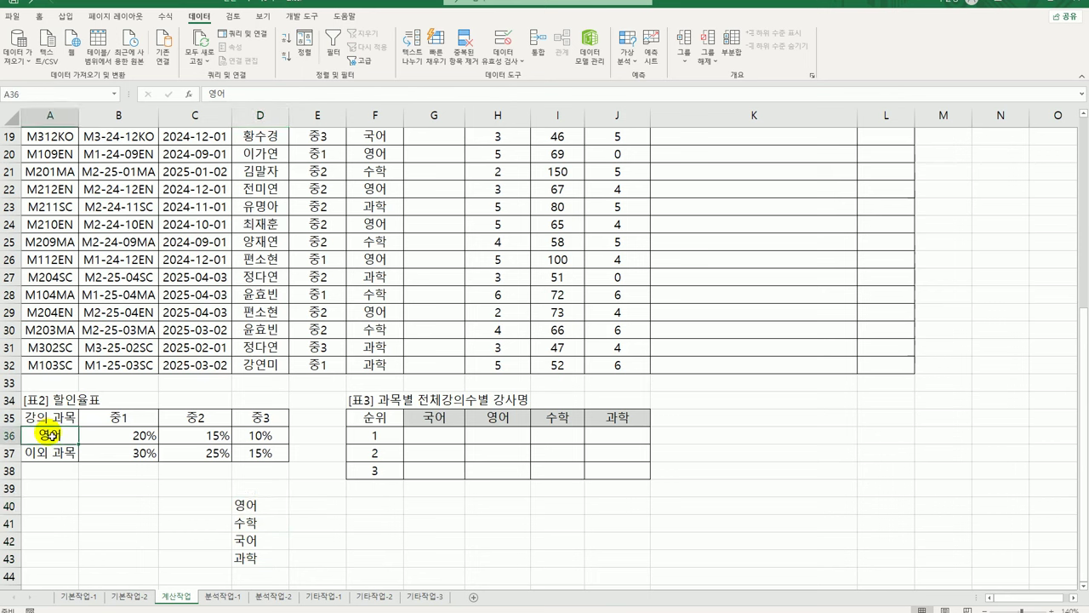
drag(48, 435, 248, 437)
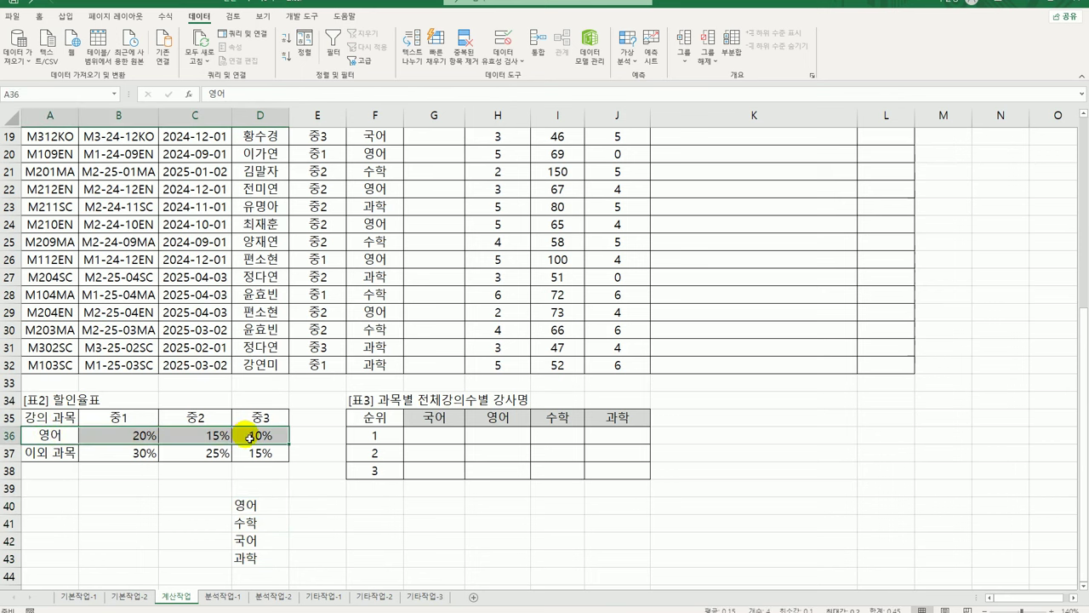
drag(255, 523, 264, 567)
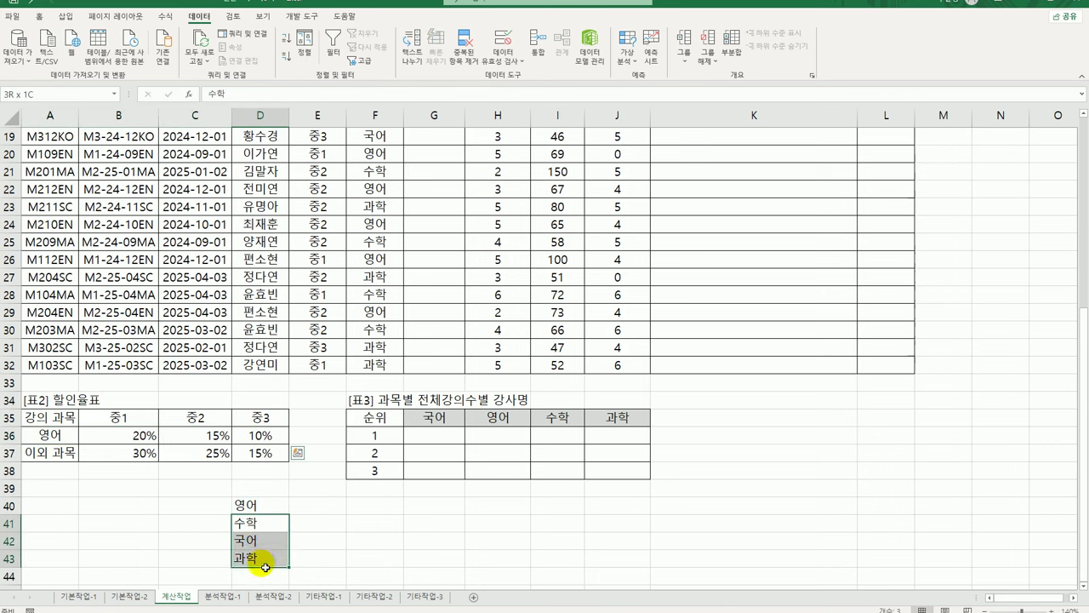
click(53, 455)
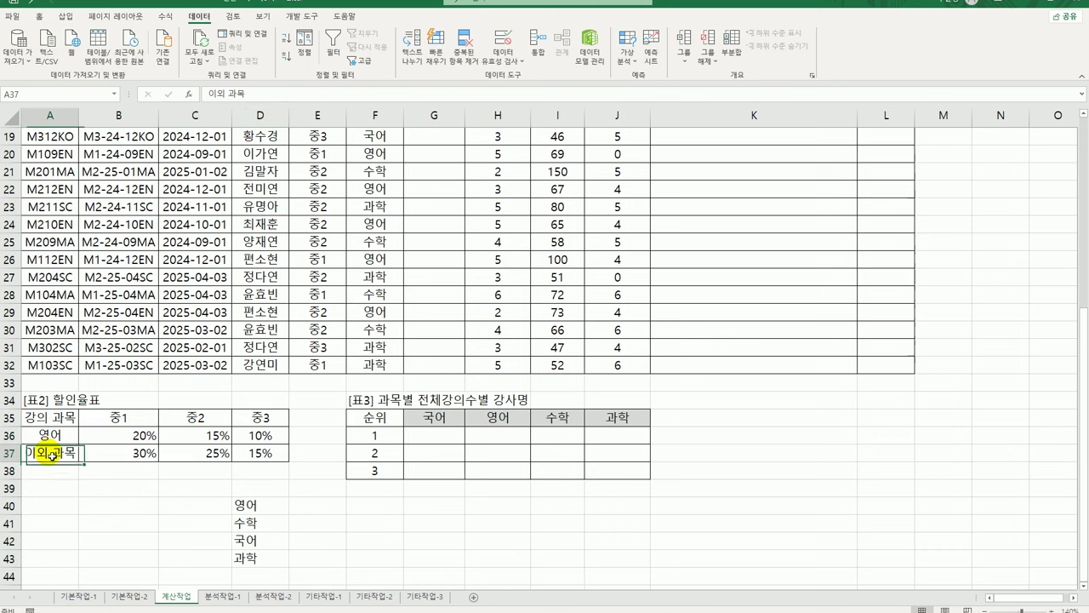
drag(53, 456, 257, 452)
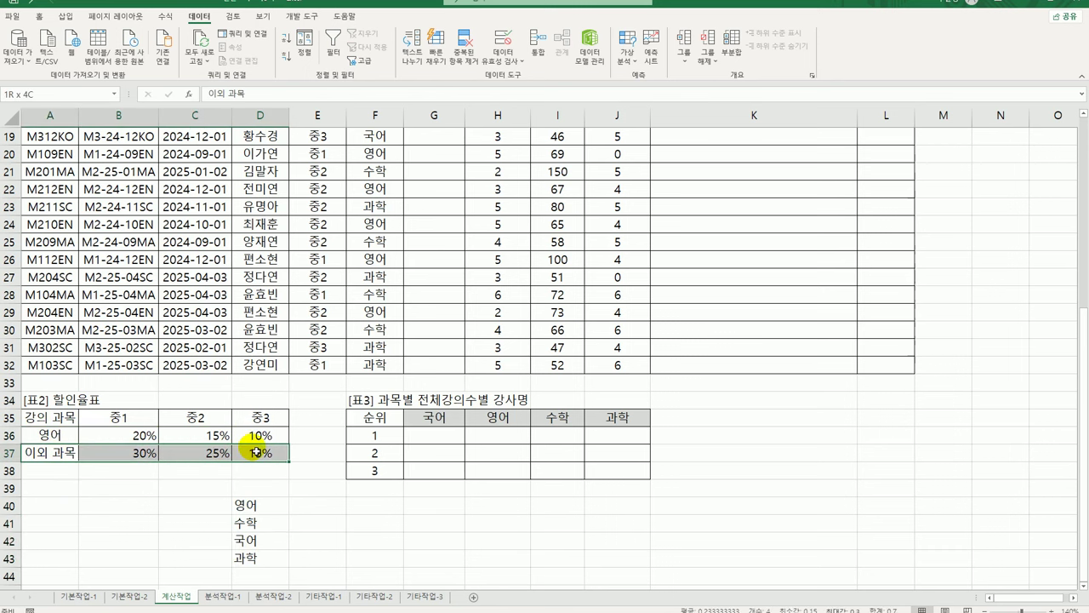
drag(273, 520, 272, 554)
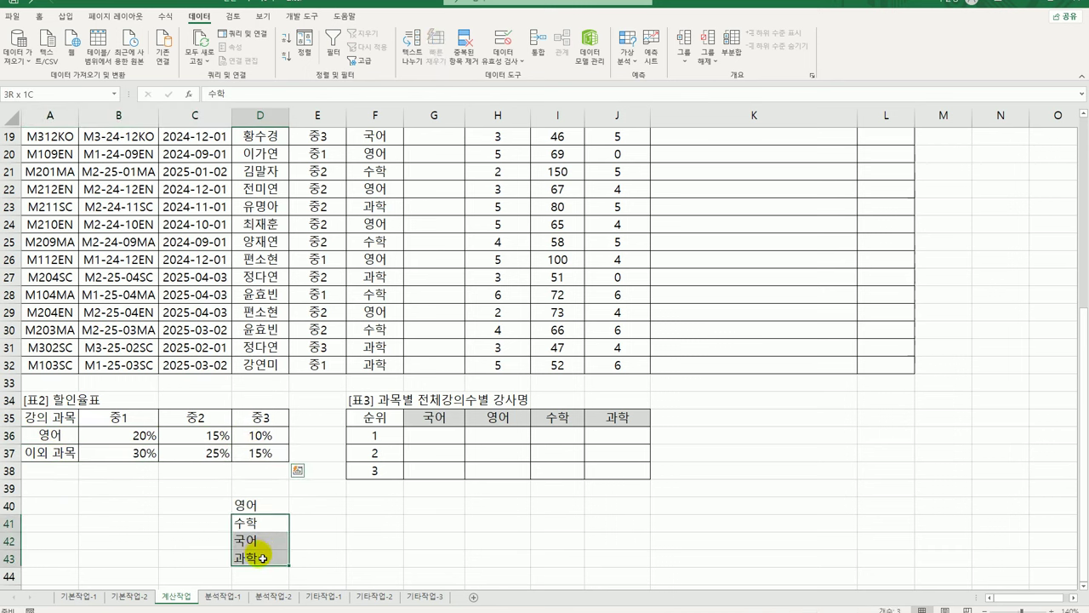
drag(269, 513, 268, 560)
scroll(503, 383, up, 6)
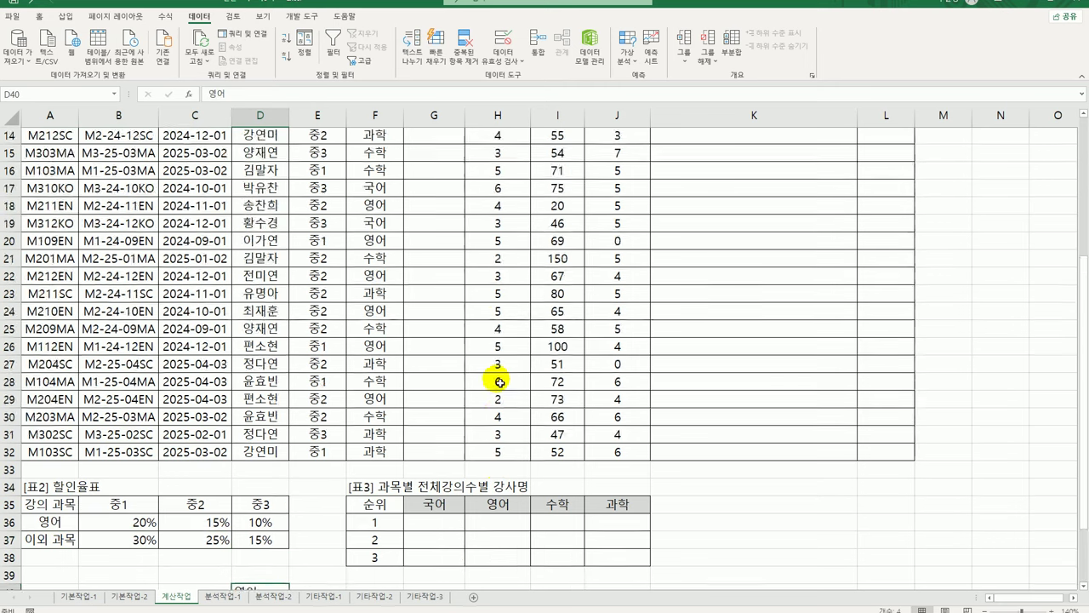
click(446, 176)
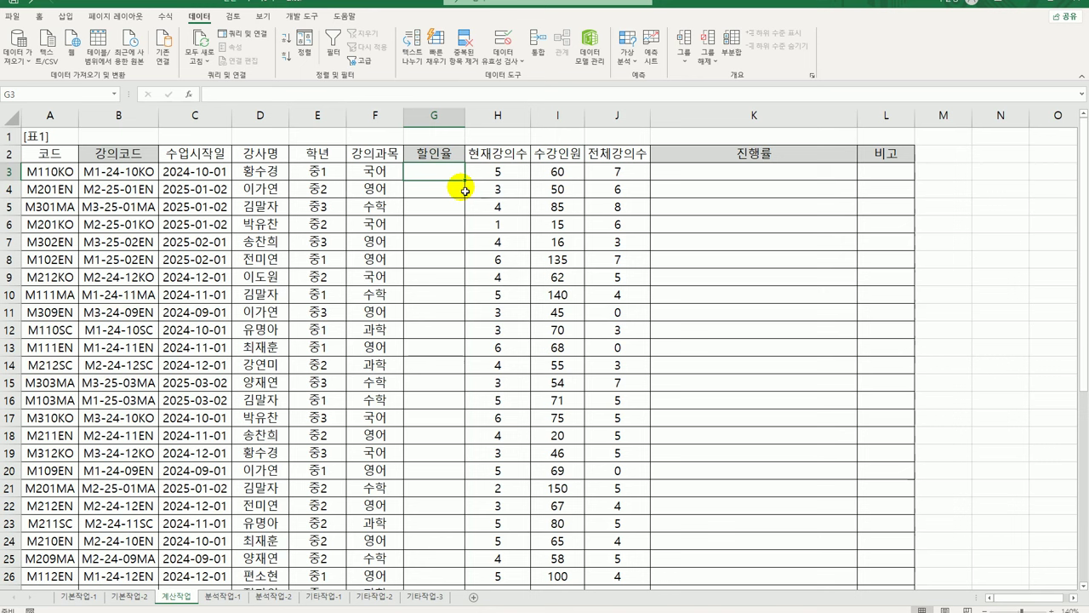
In G3 enter =MATCH(F3,$A$36:$A$37,-1) to locate F3's subject in the table
text(=)
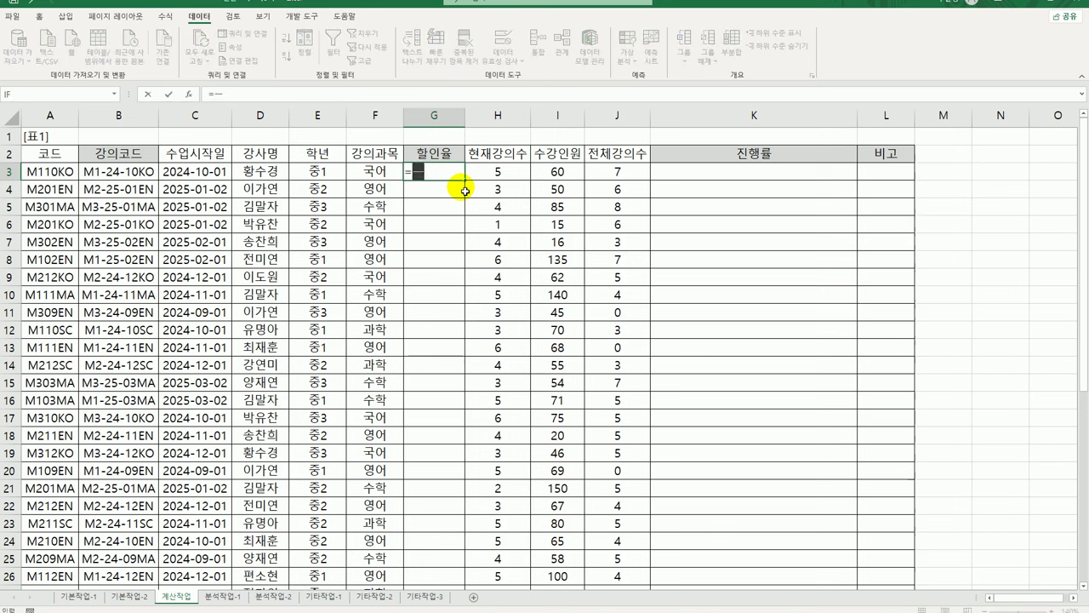
text(MATCH()
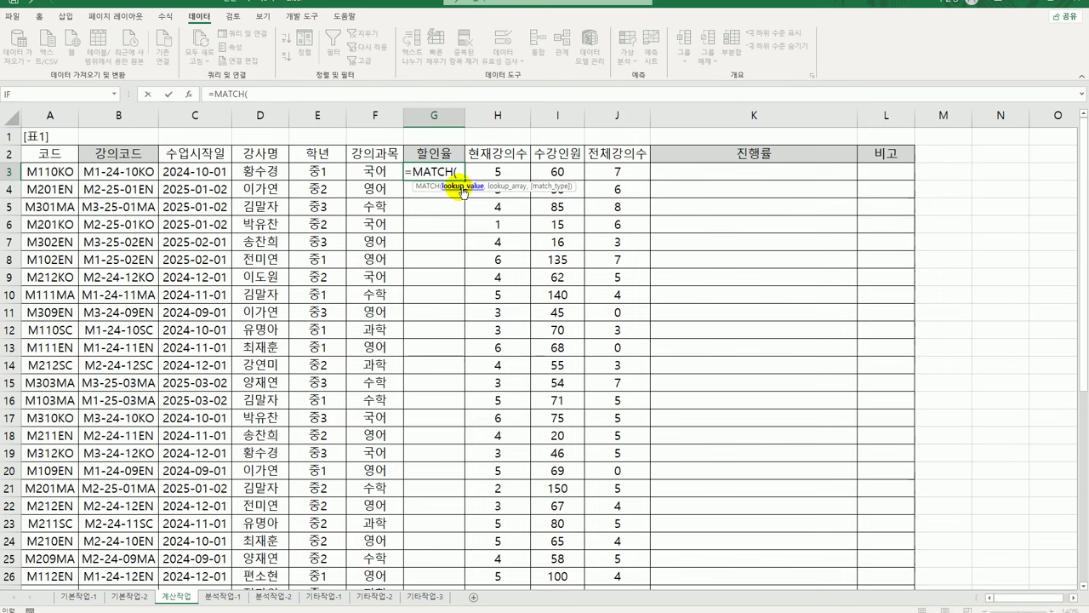
click(375, 172)
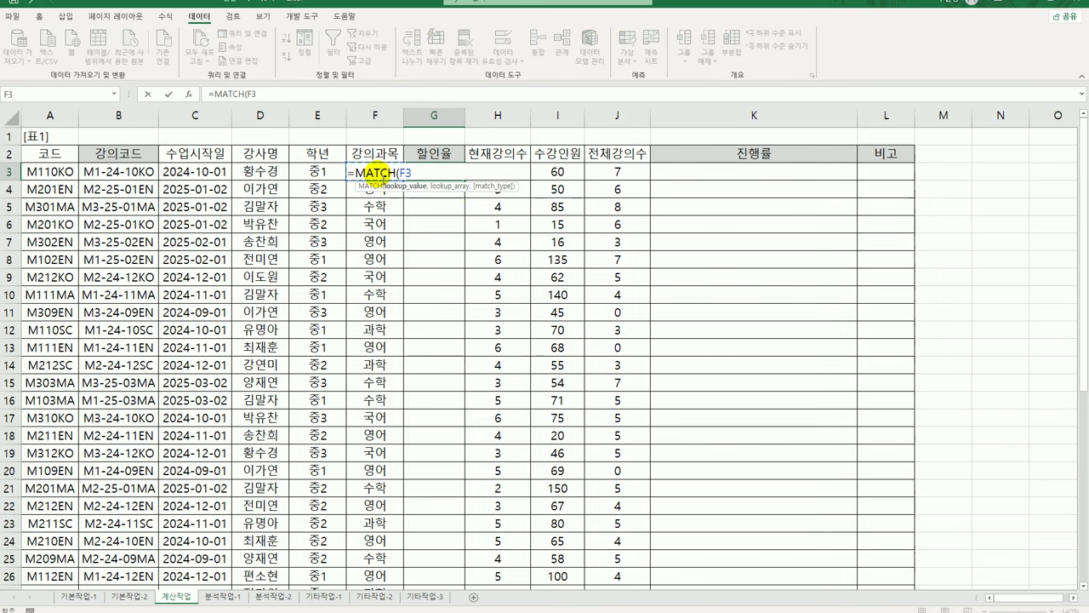
text(,)
scroll(166, 459, down, 6)
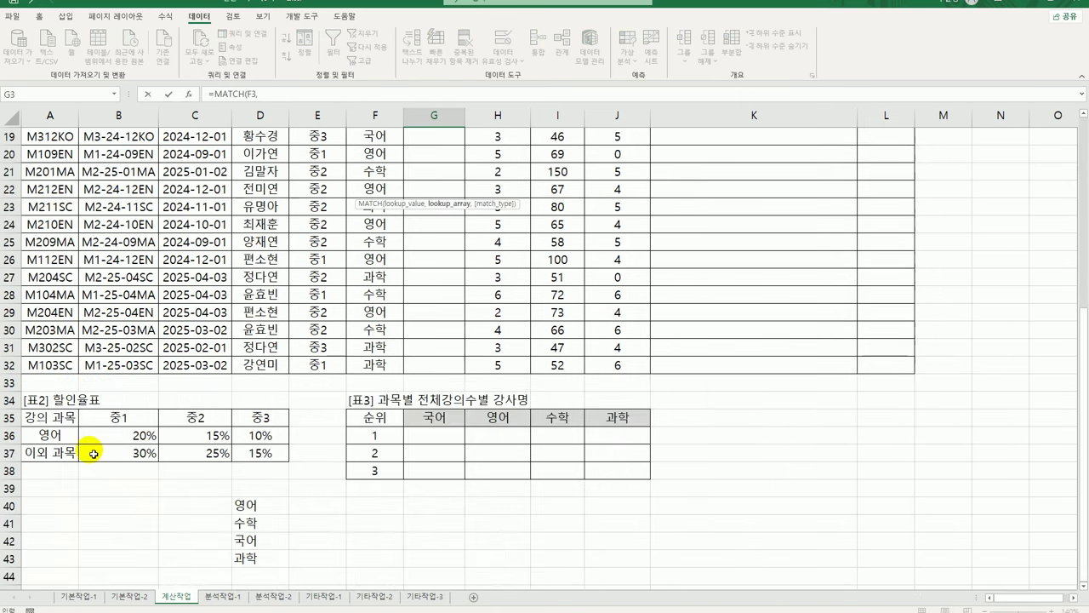
drag(59, 435, 61, 454)
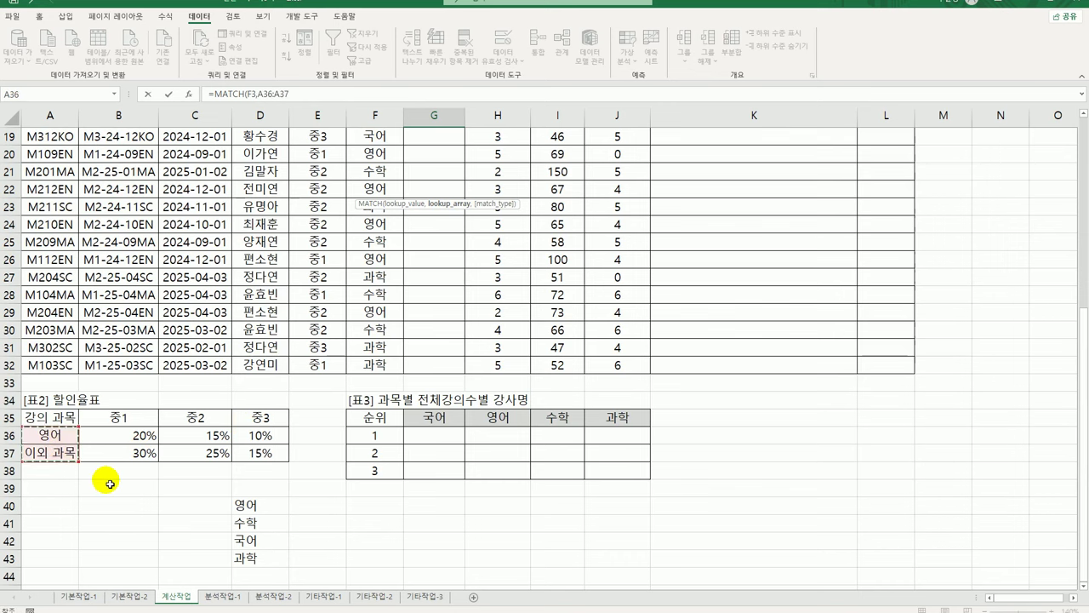
key(F4)
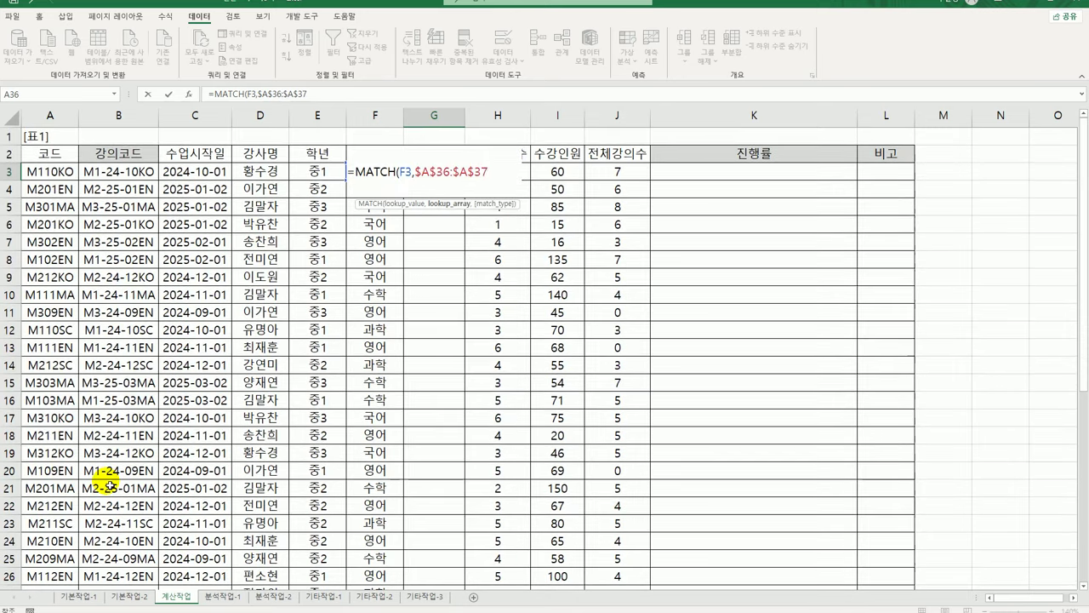
text(,)
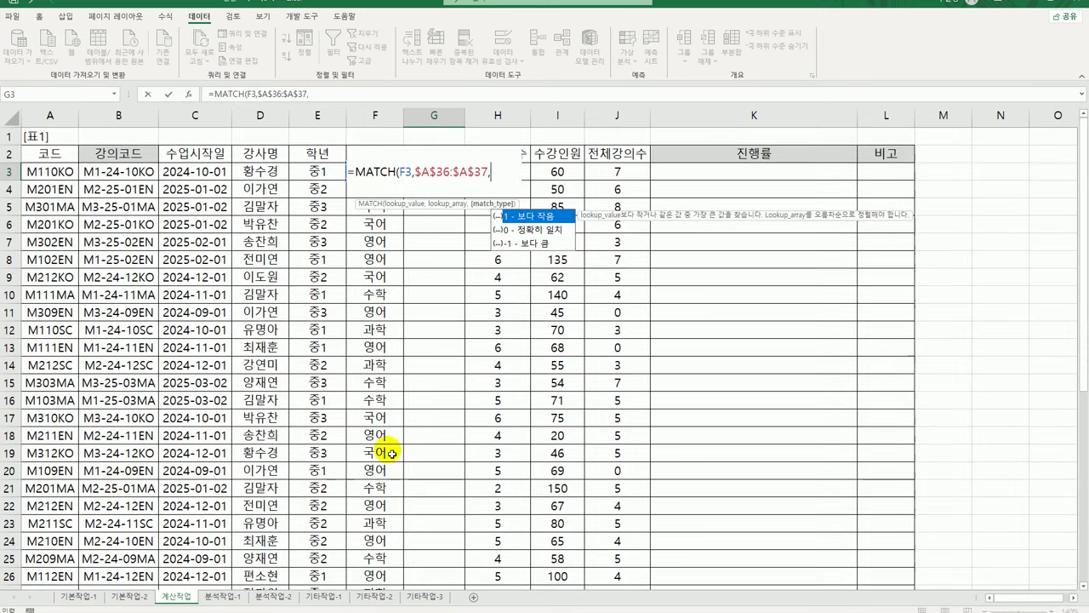
scroll(400, 444, down, 6)
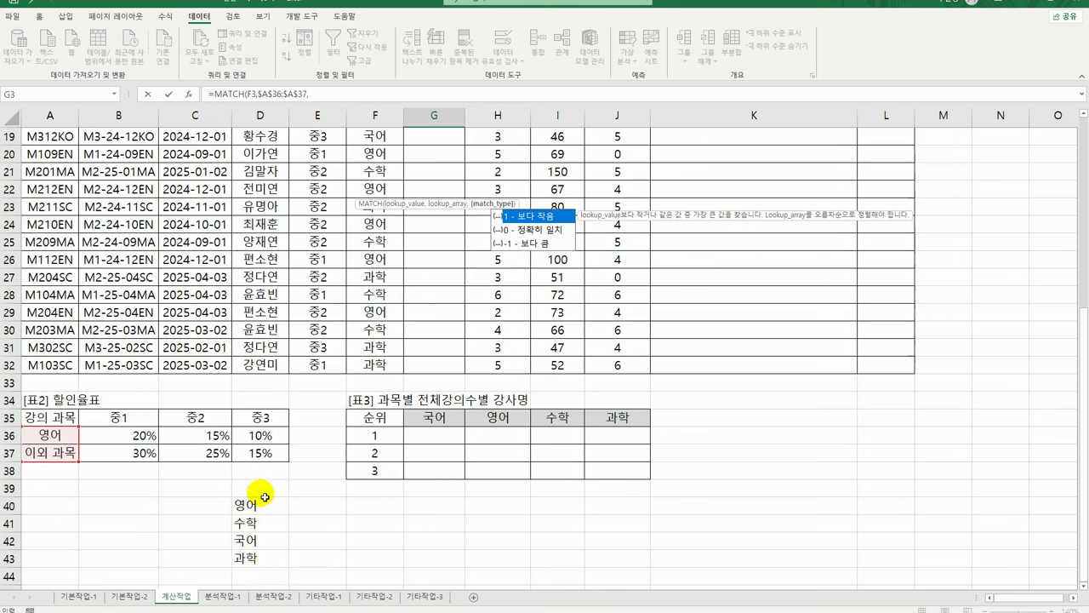
text(1)
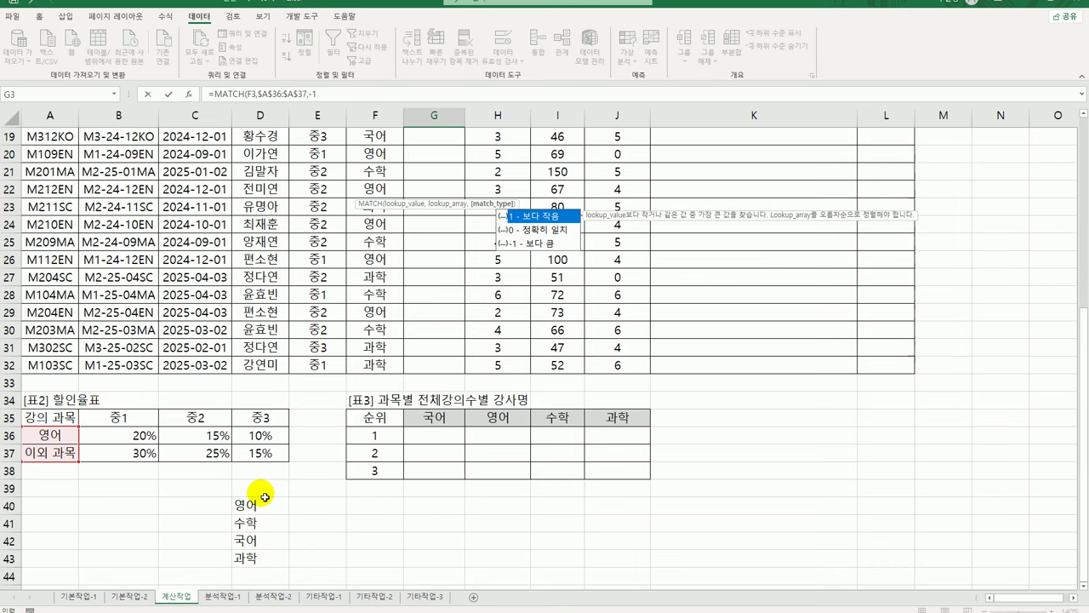
key(Return)
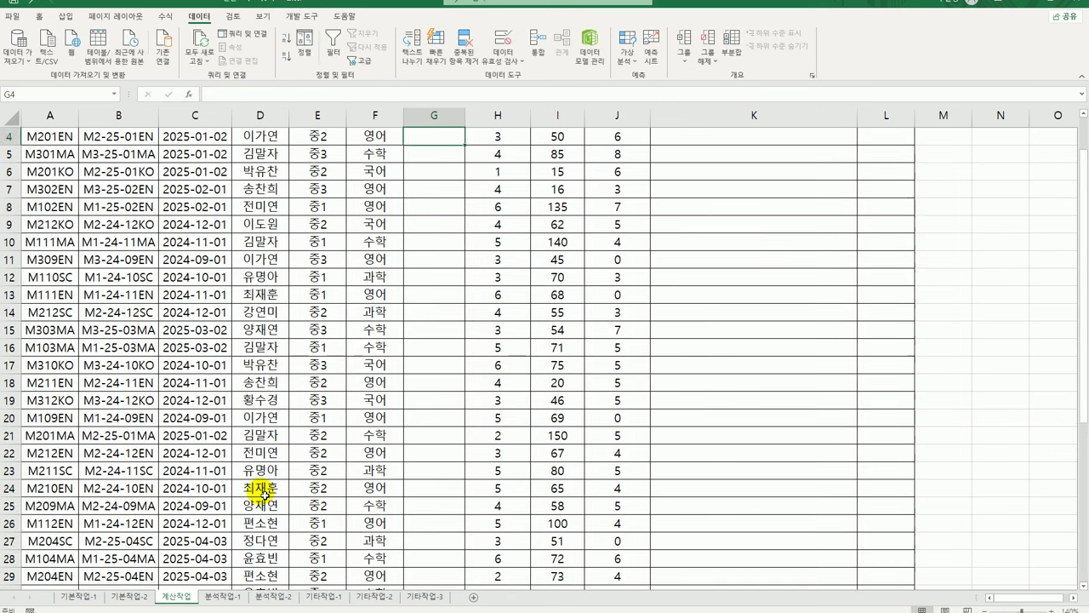
Change G3's number format to General (일반) so it reads 2
scroll(276, 468, up, 1)
click(452, 180)
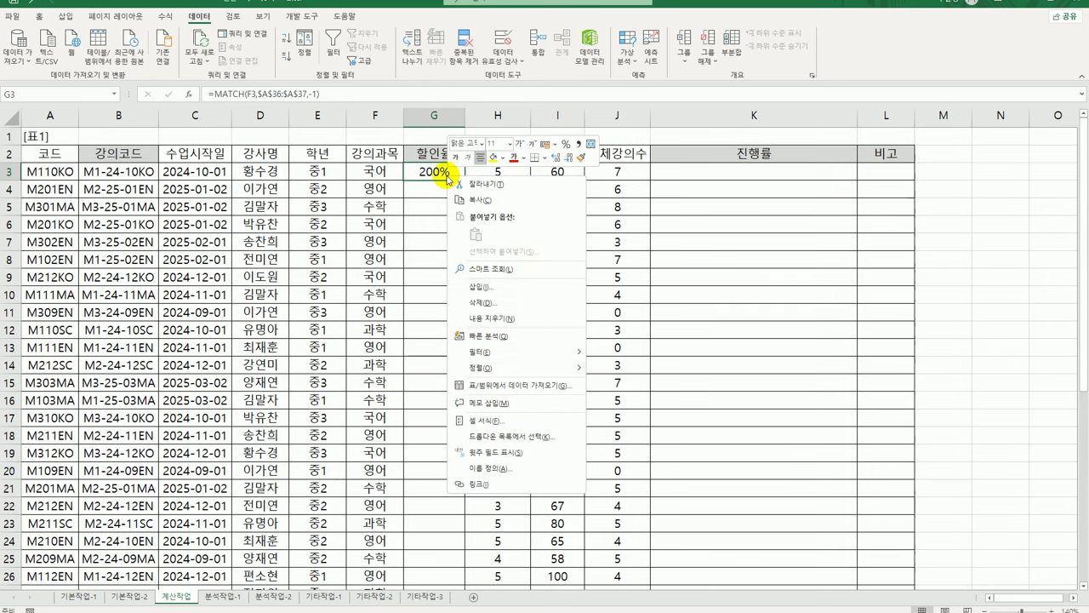
right_click(449, 177)
click(35, 19)
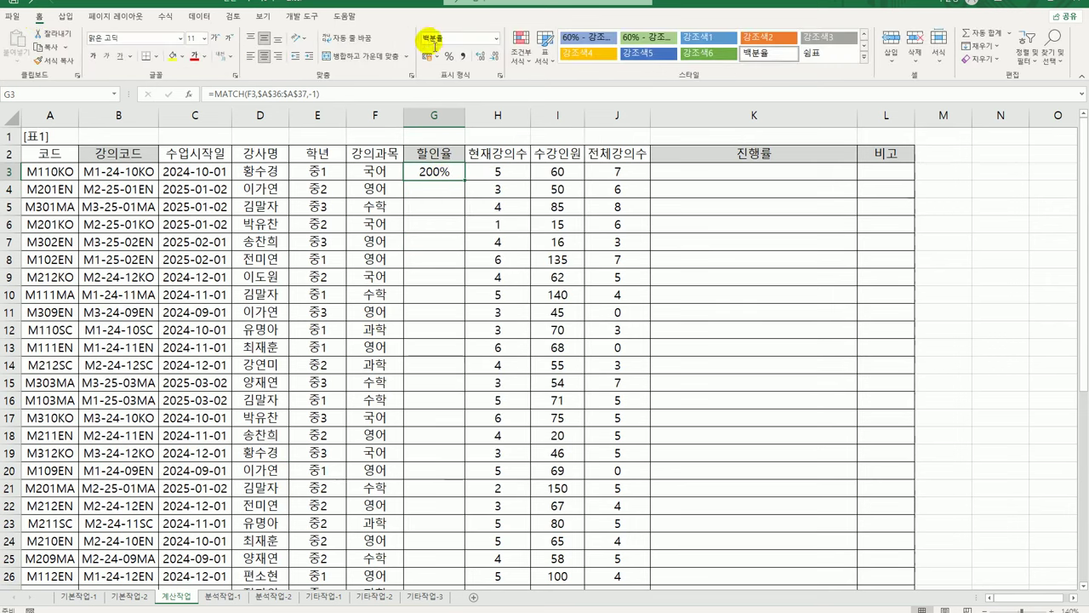
click(496, 38)
click(485, 65)
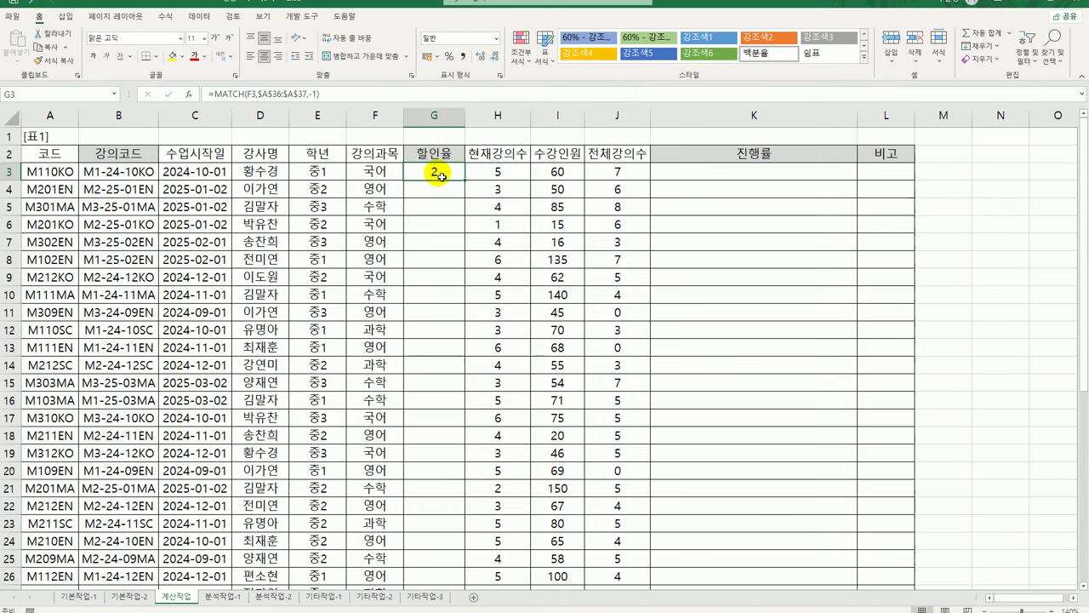
Check the 영어 and 이외 과목 discount rate rows, then reopen G3's MATCH formula
scroll(433, 175, down, 9)
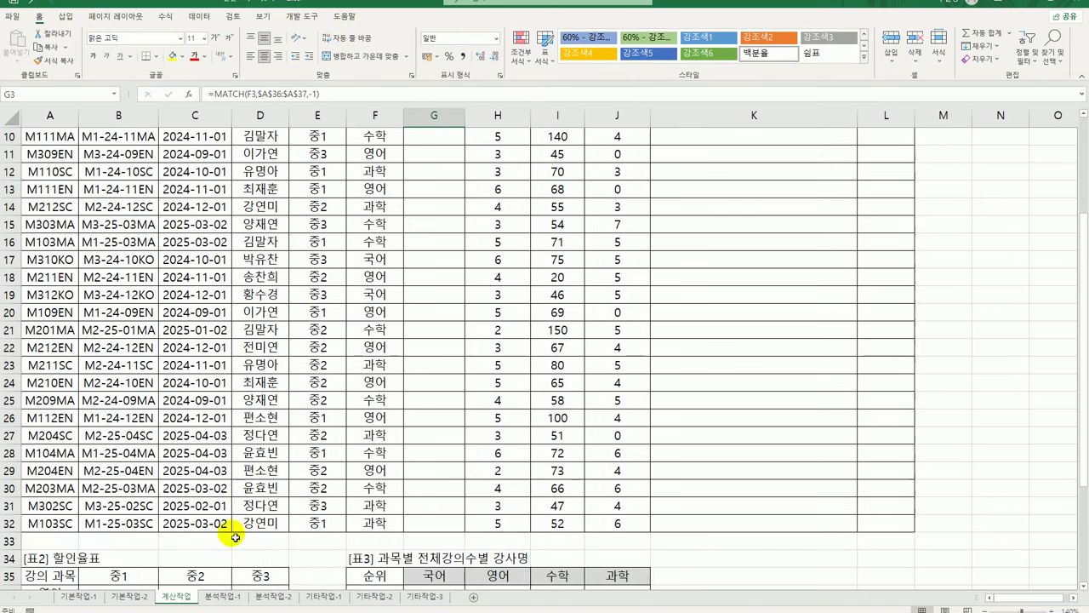
drag(128, 279, 255, 278)
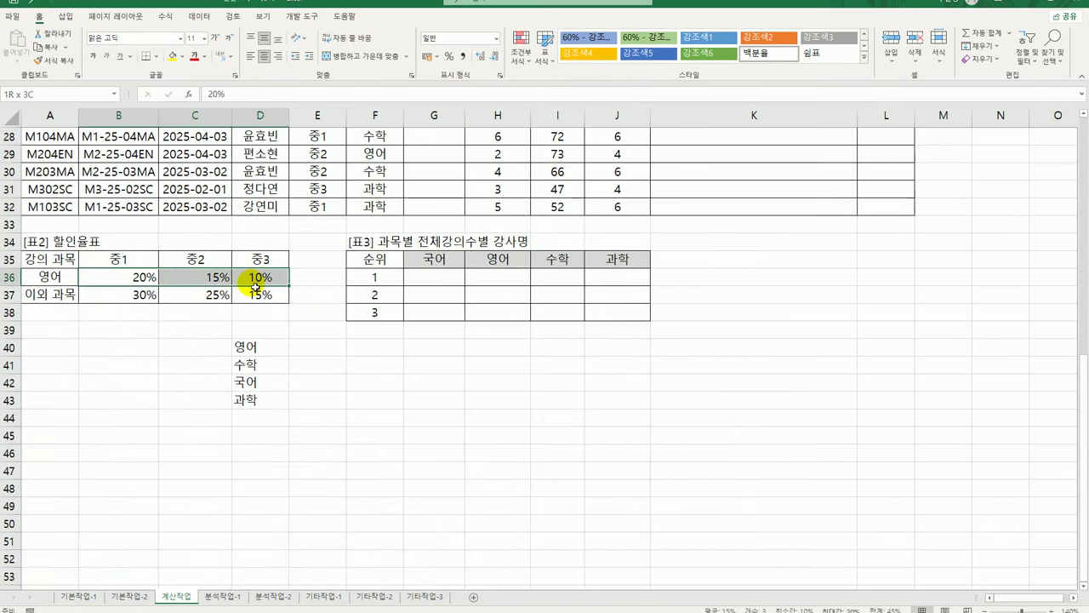
drag(138, 302, 272, 293)
scroll(401, 348, up, 9)
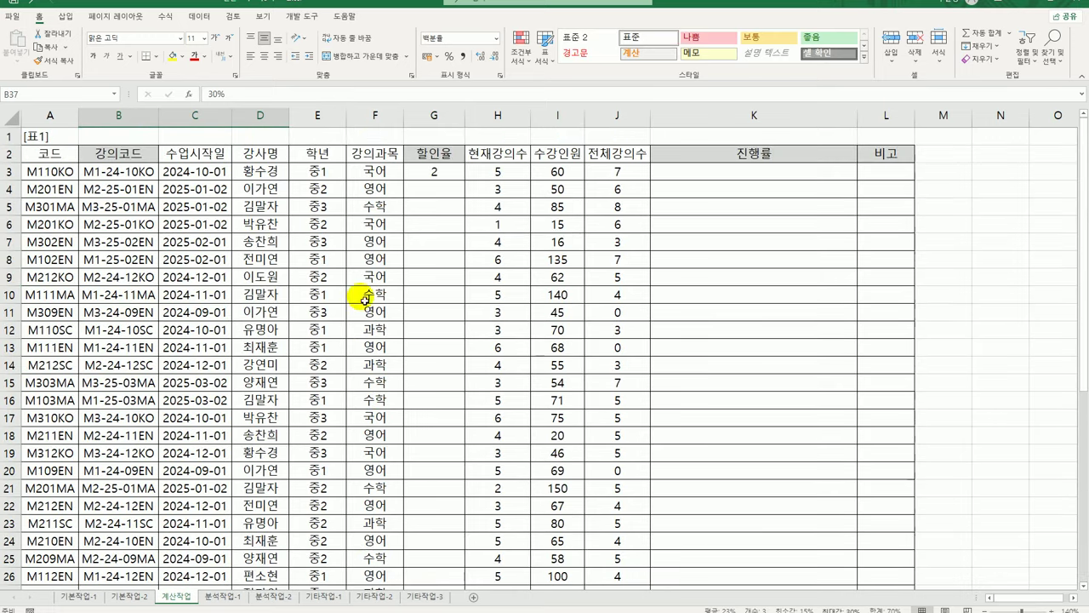
click(459, 175)
double_click(459, 176)
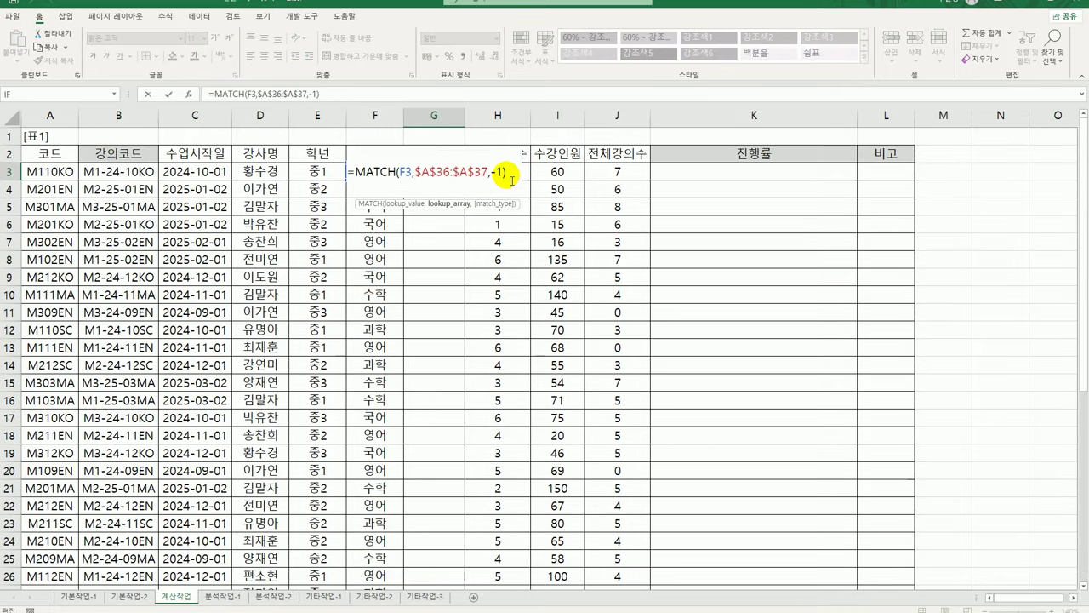
Add +1 to G3's MATCH formula and fill it down column G, checking rows 5 and 14
text(+1)
key(Return)
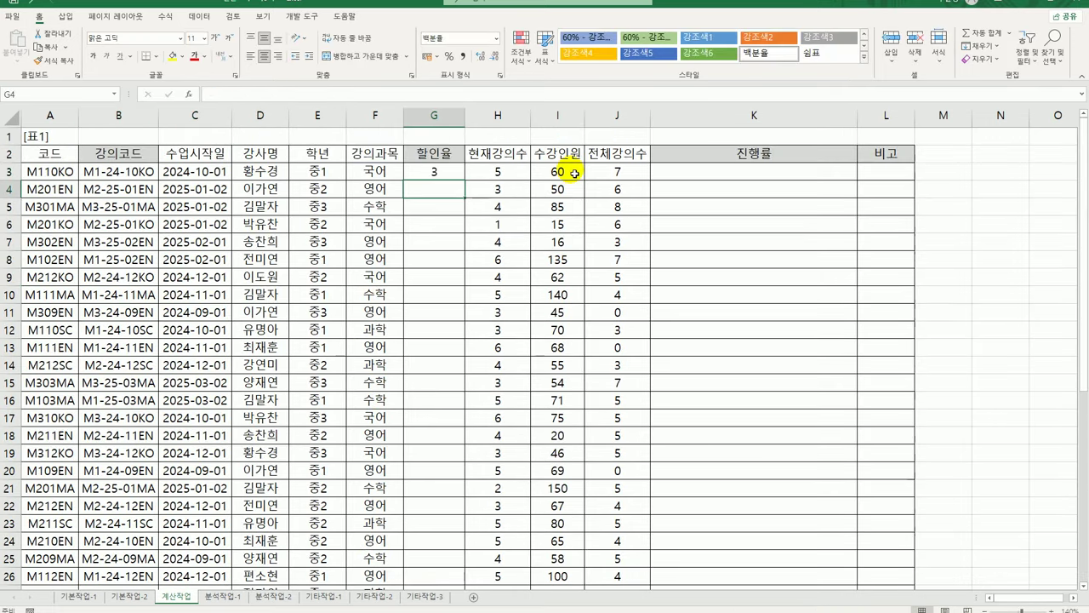
click(435, 170)
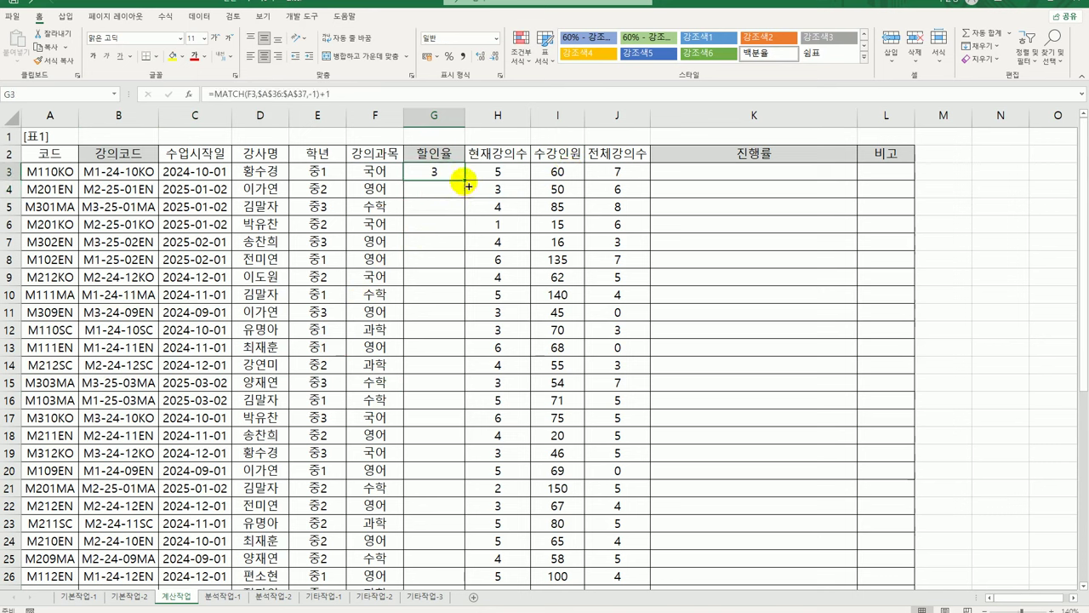
double_click(467, 181)
click(447, 193)
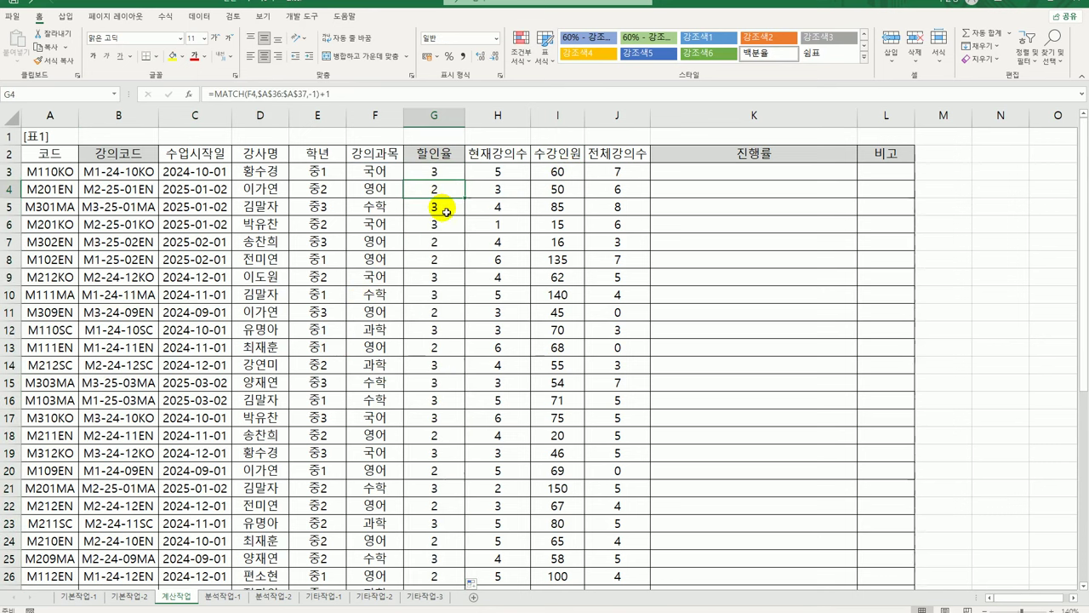
click(445, 210)
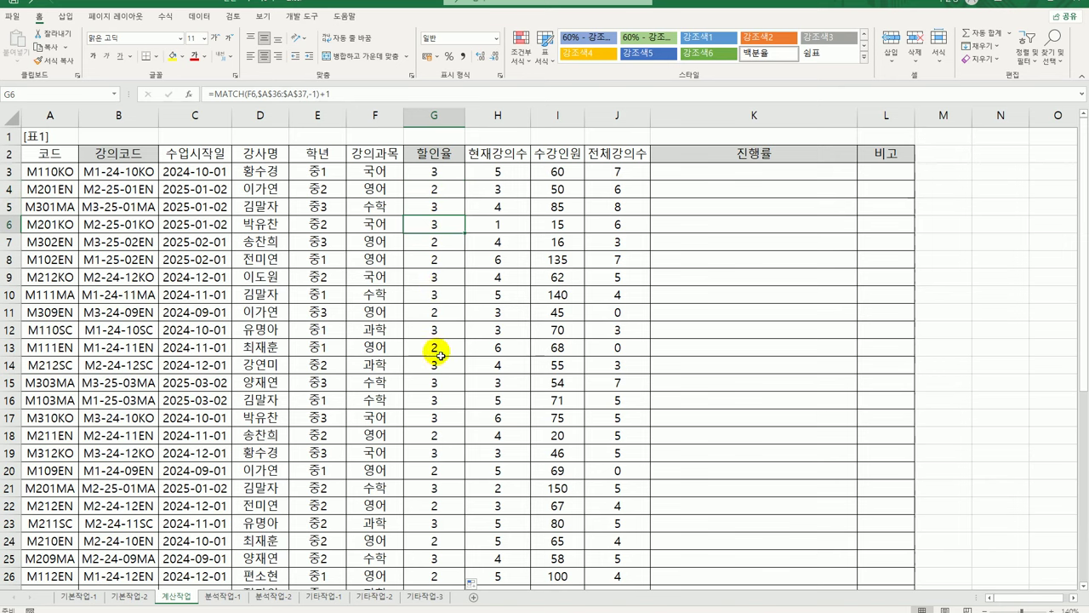
click(433, 364)
Review the 할인율표 grade and rate rows, then clear the helper list D40:D43
scroll(195, 445, down, 6)
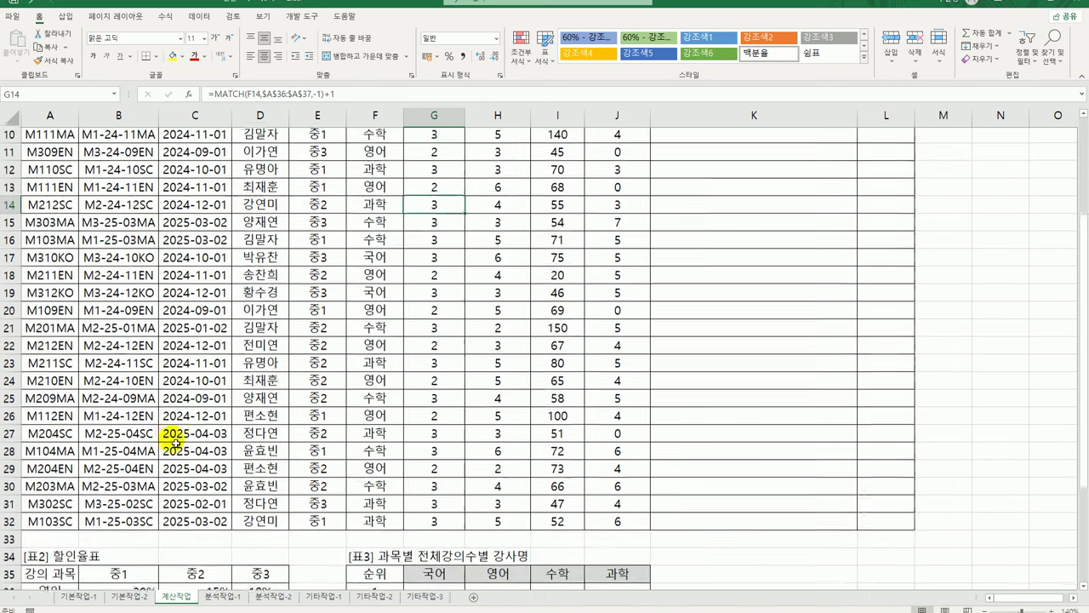
drag(119, 425, 281, 424)
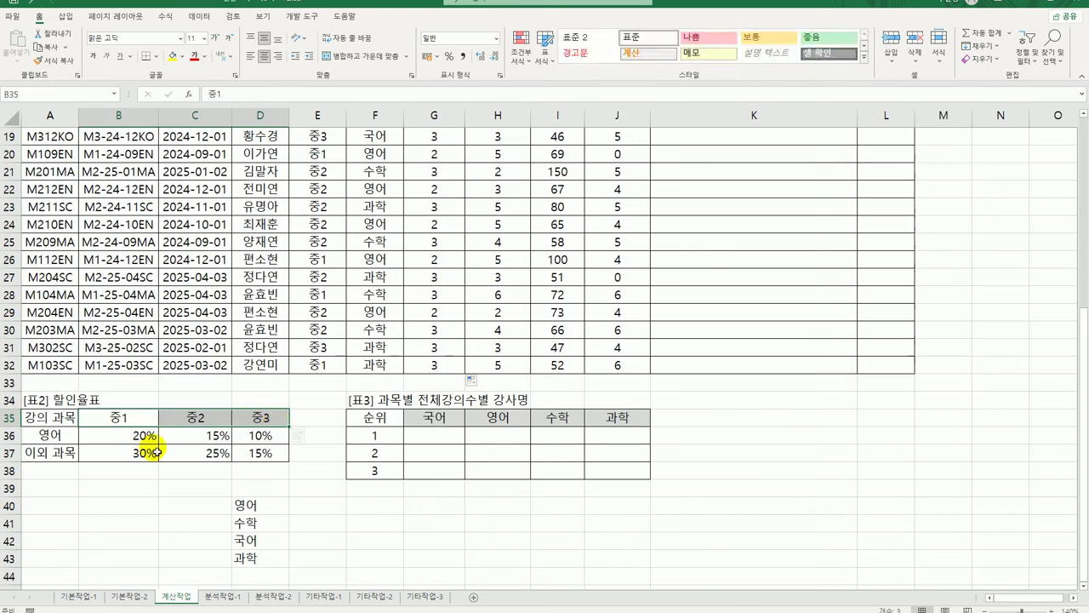
drag(136, 435, 260, 435)
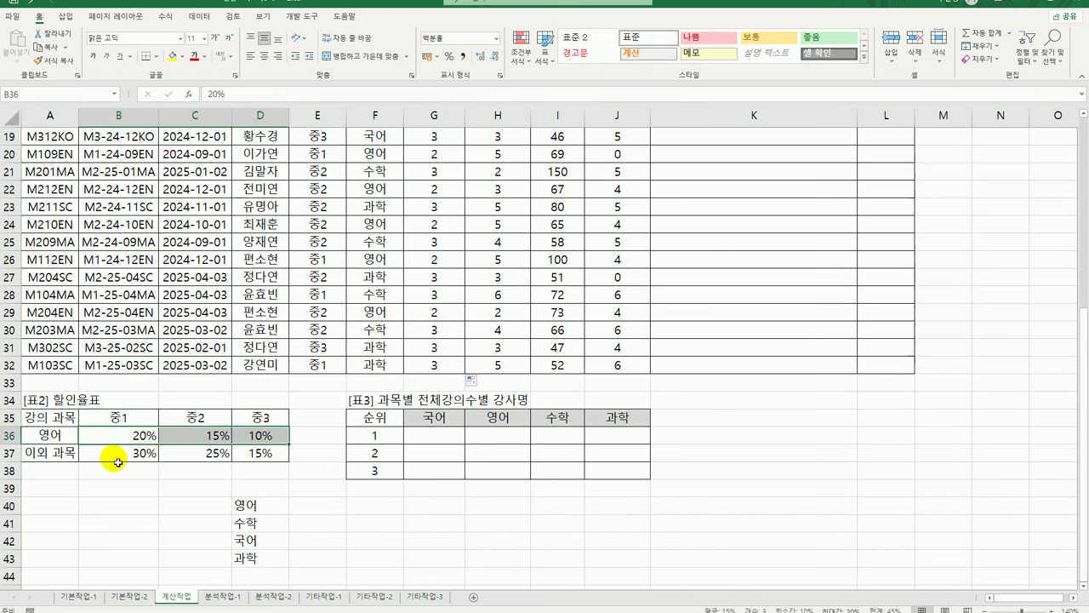
drag(110, 455, 263, 454)
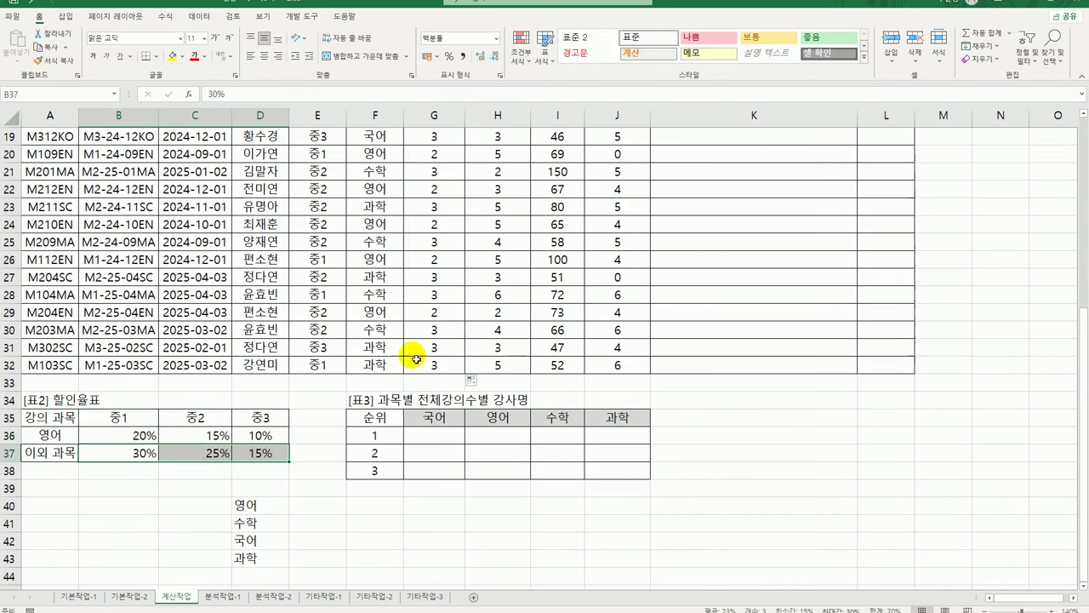
click(247, 512)
drag(250, 519, 245, 564)
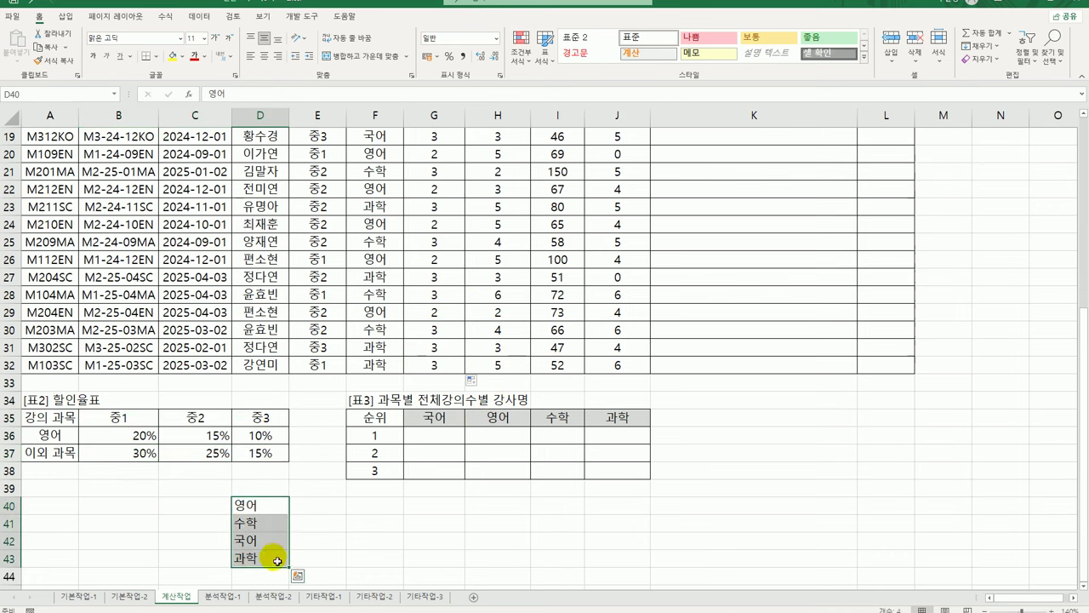
key(Delete)
scroll(374, 425, up, 6)
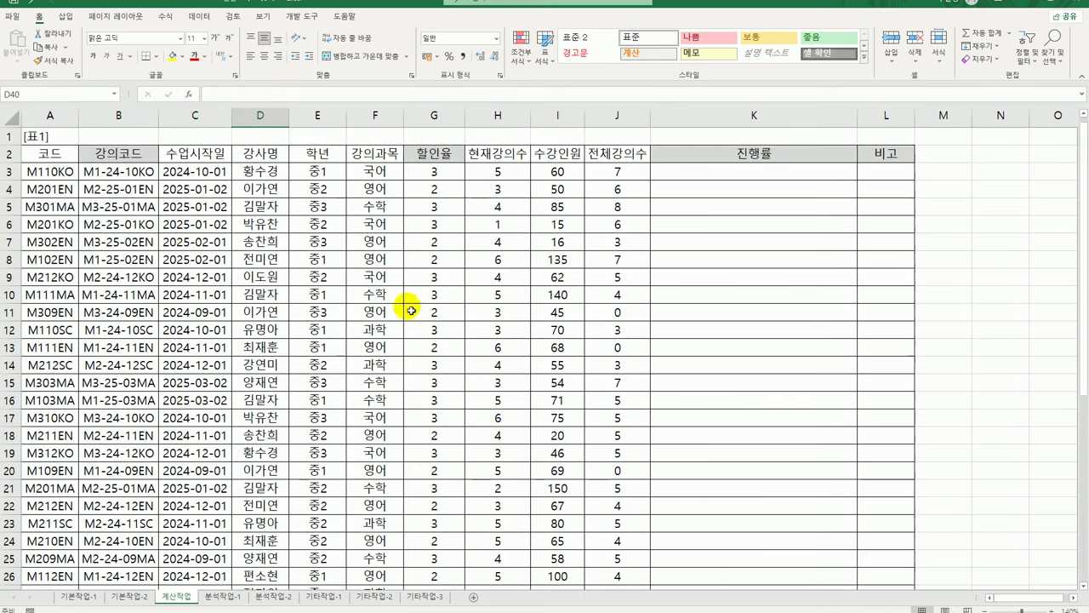
Change G3 to =HLOOKUP(E3,$B$35:$D$37,MATCH(F3,$A$36:$A$37,-1)+1), showing 0.3
click(412, 169)
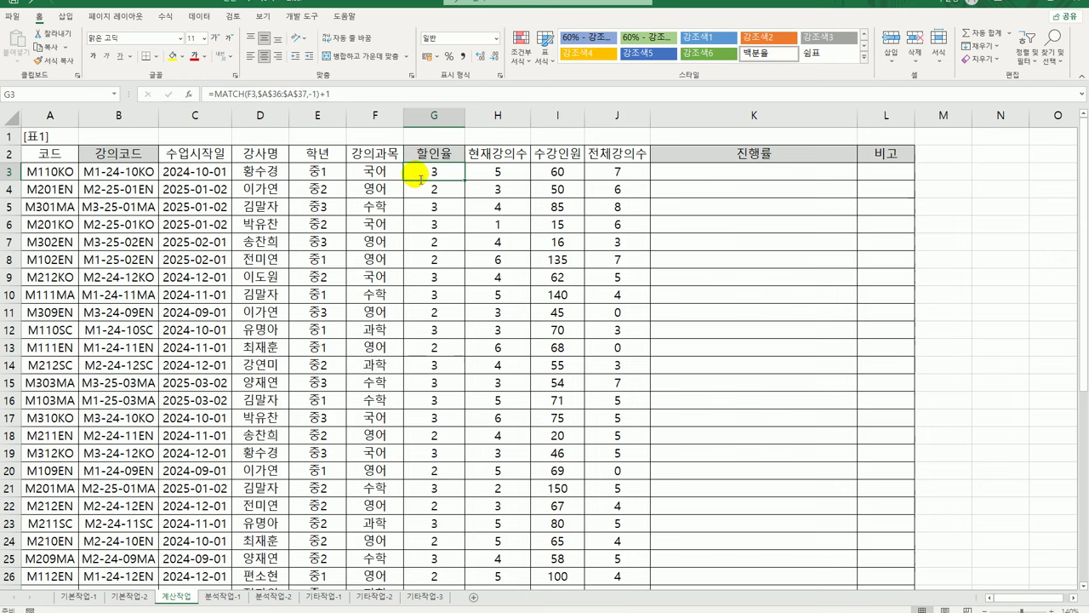
double_click(414, 171)
click(358, 170)
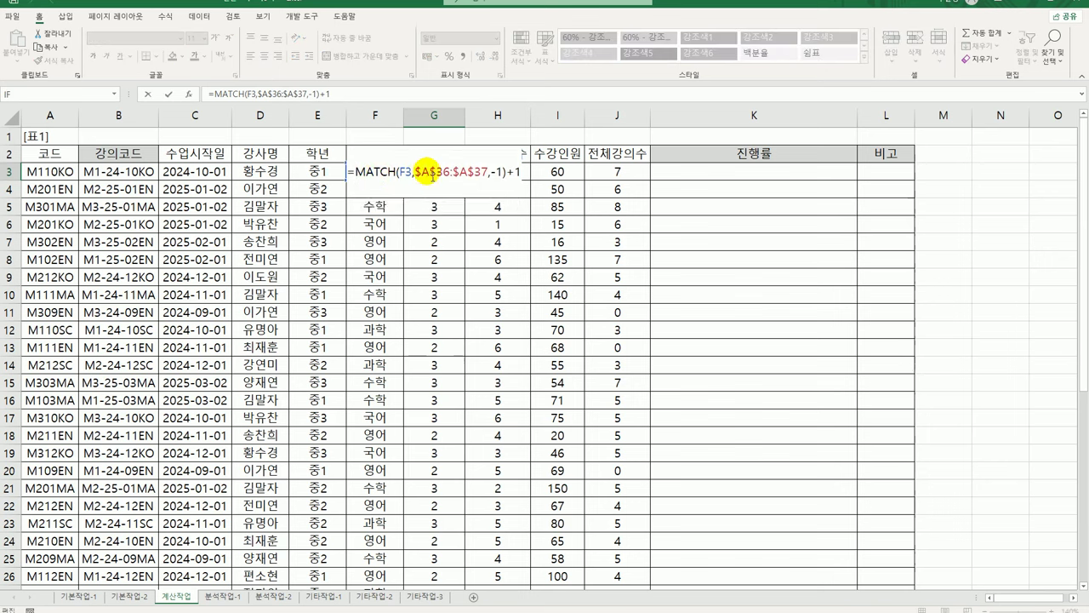
text(HLOOKUP()
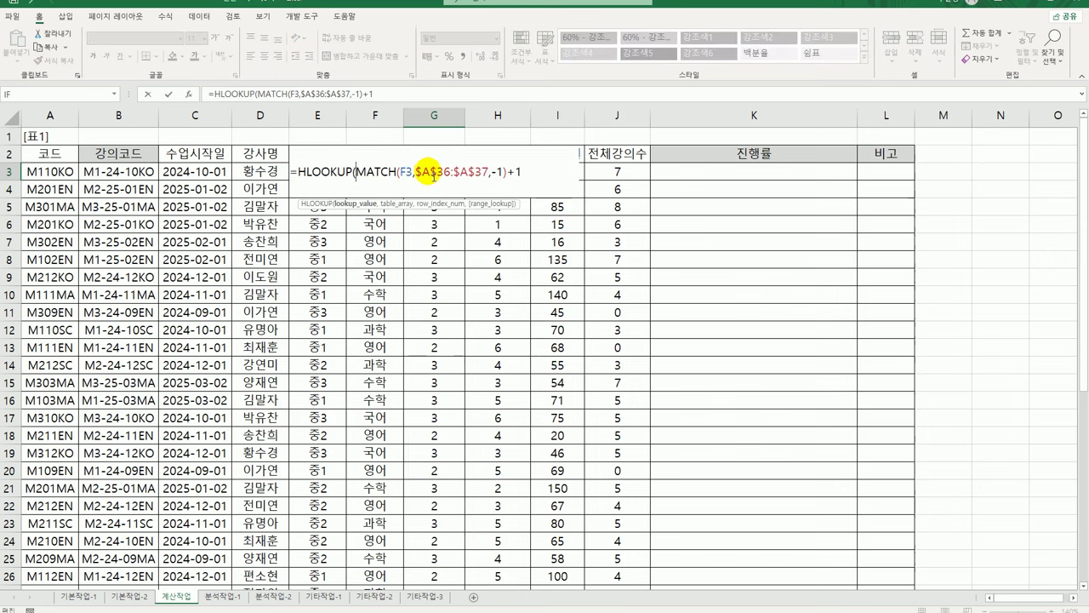
text(e3)
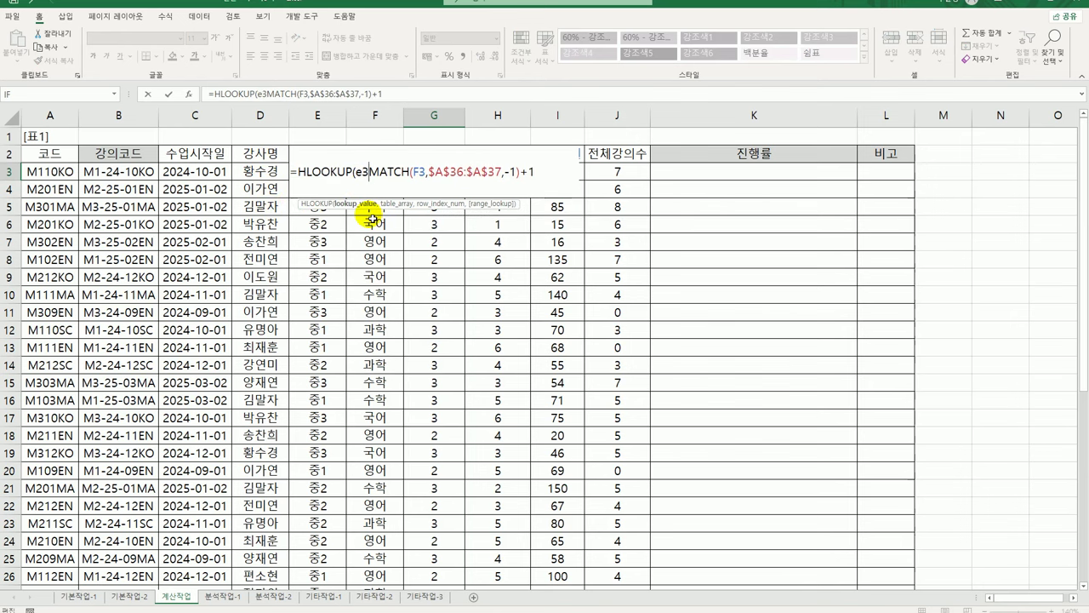
text(,)
scroll(334, 285, down, 6)
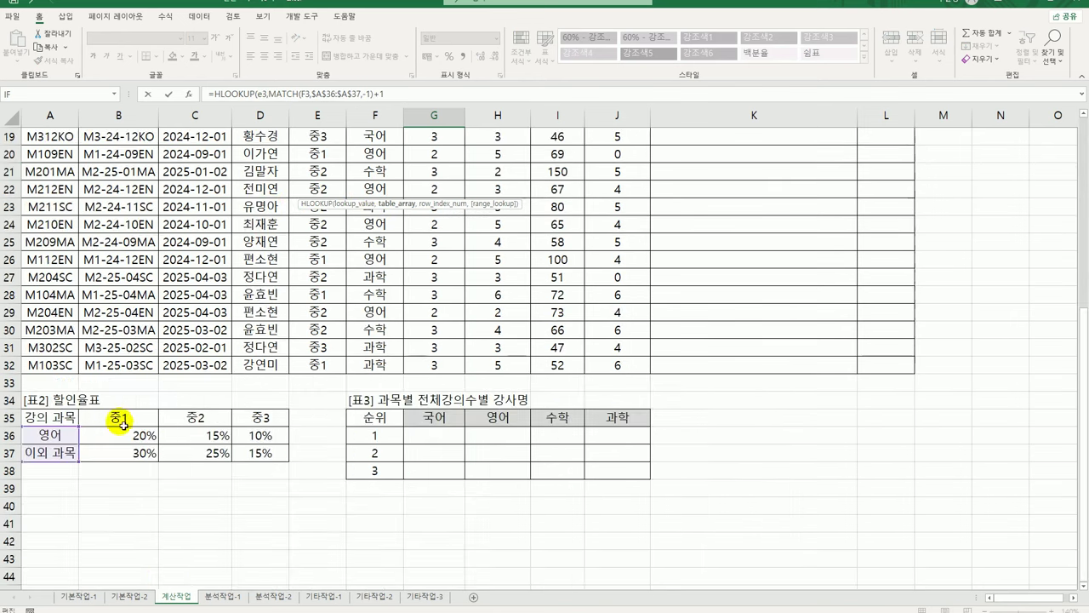
drag(119, 417, 245, 455)
key(F4)
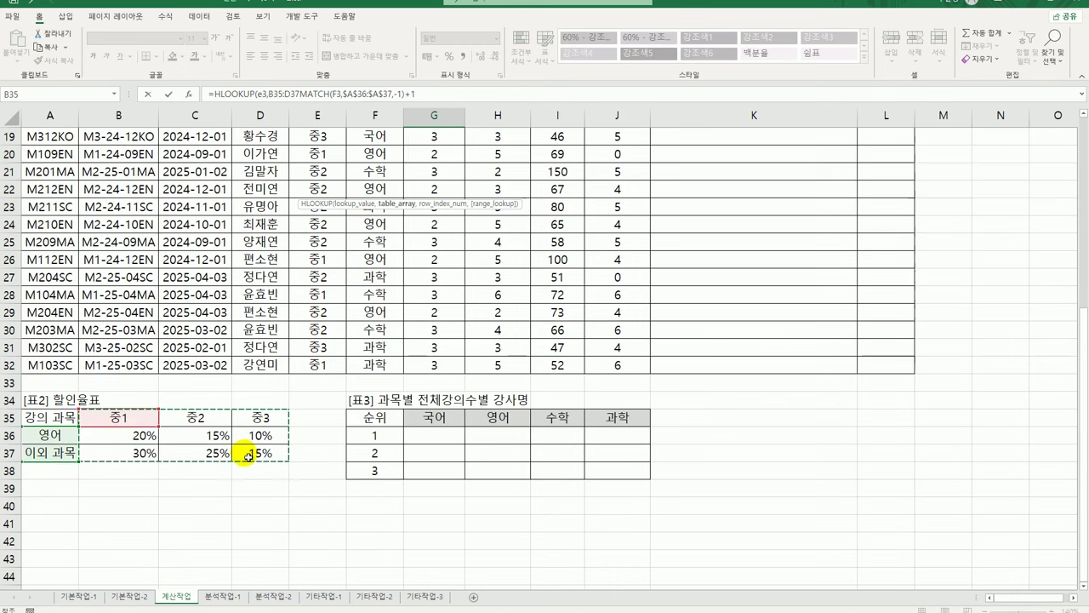
scroll(247, 456, up, 6)
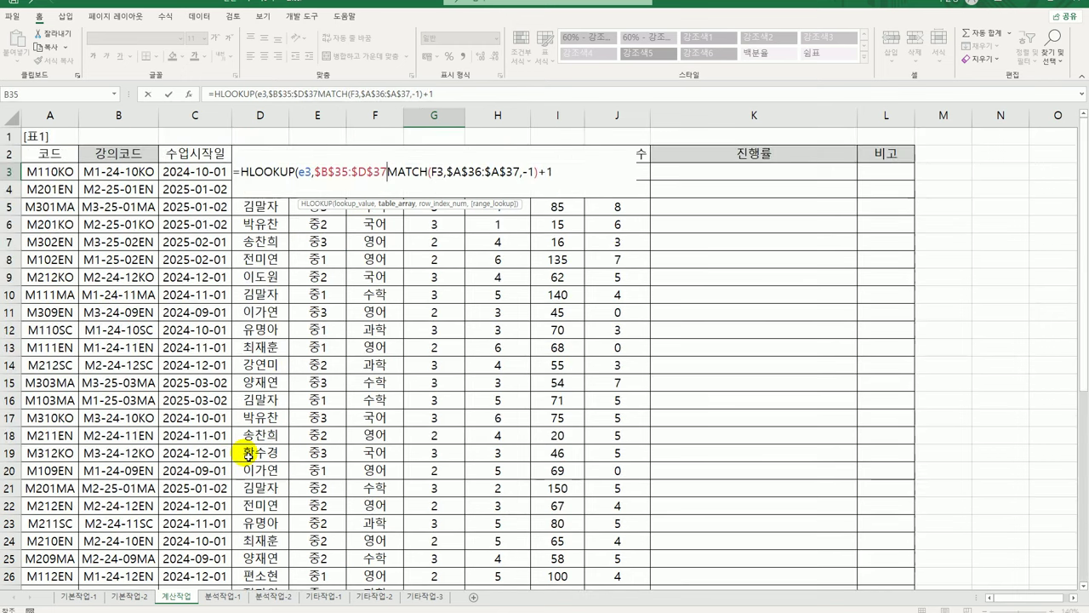
text(,-1)
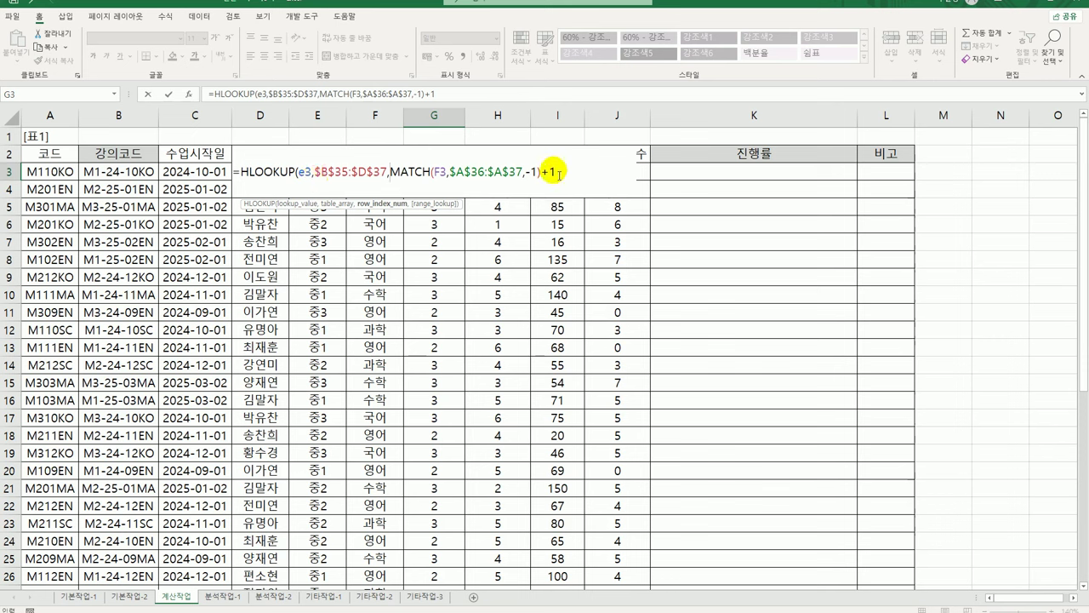
text())
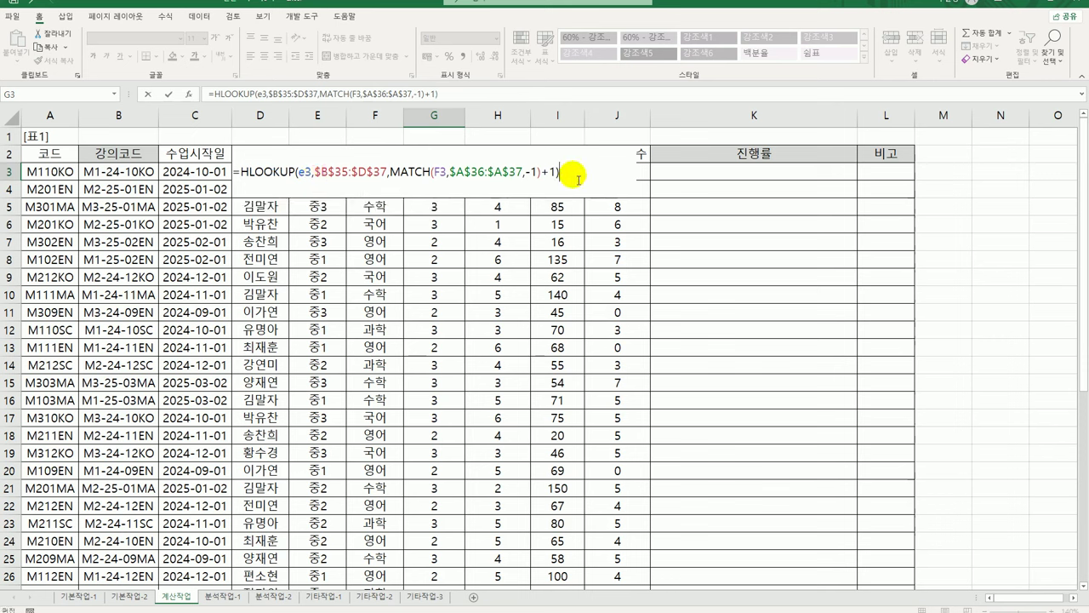
key(Return)
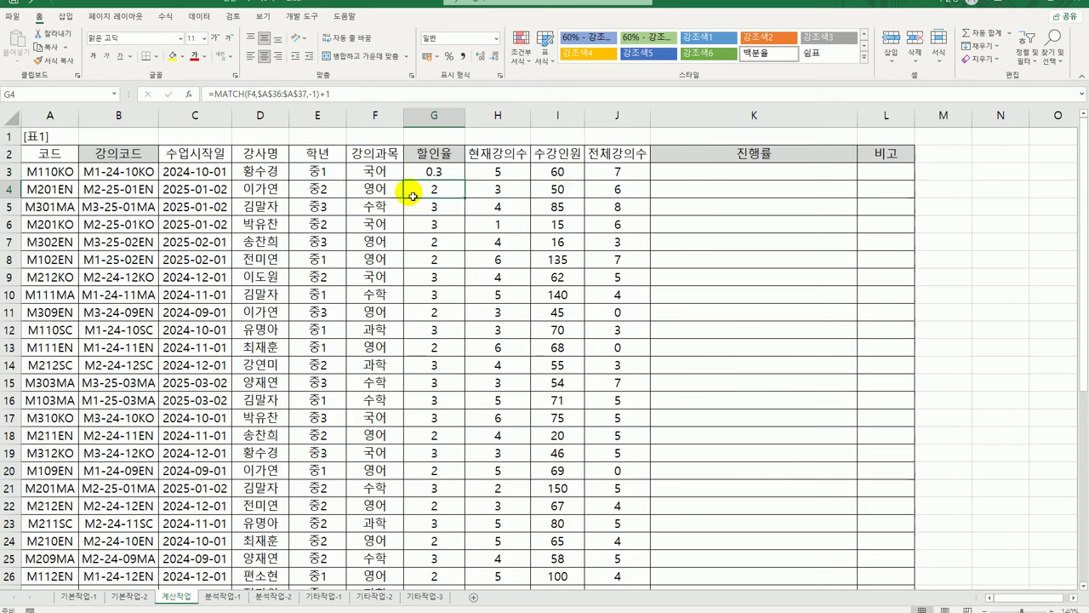
Format G3 as 백분율 and fill it down column G, showing rates like 30%, 15%, 25%
click(436, 171)
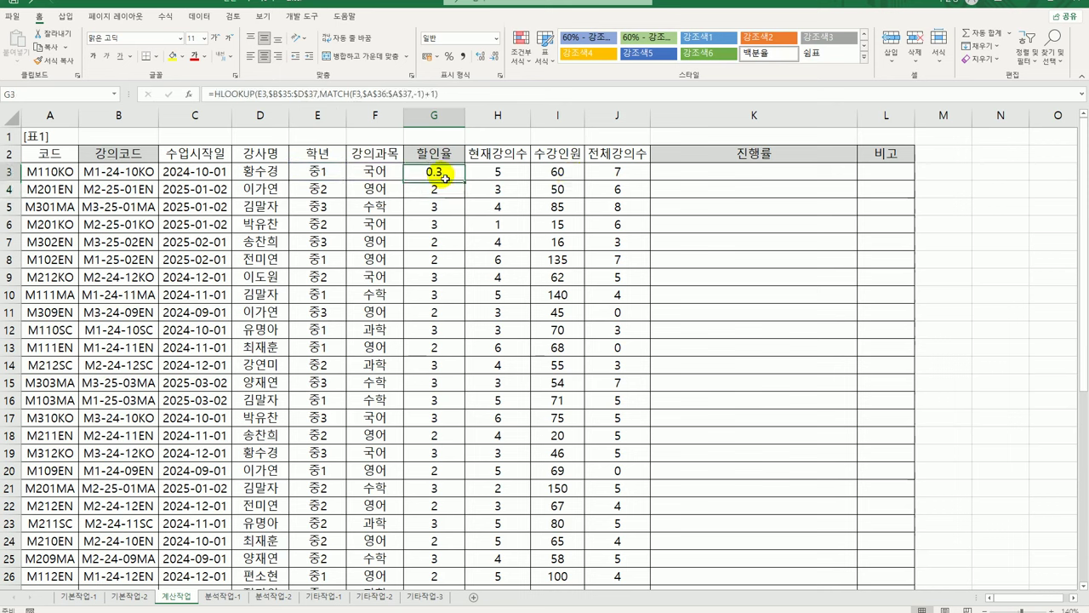
click(497, 39)
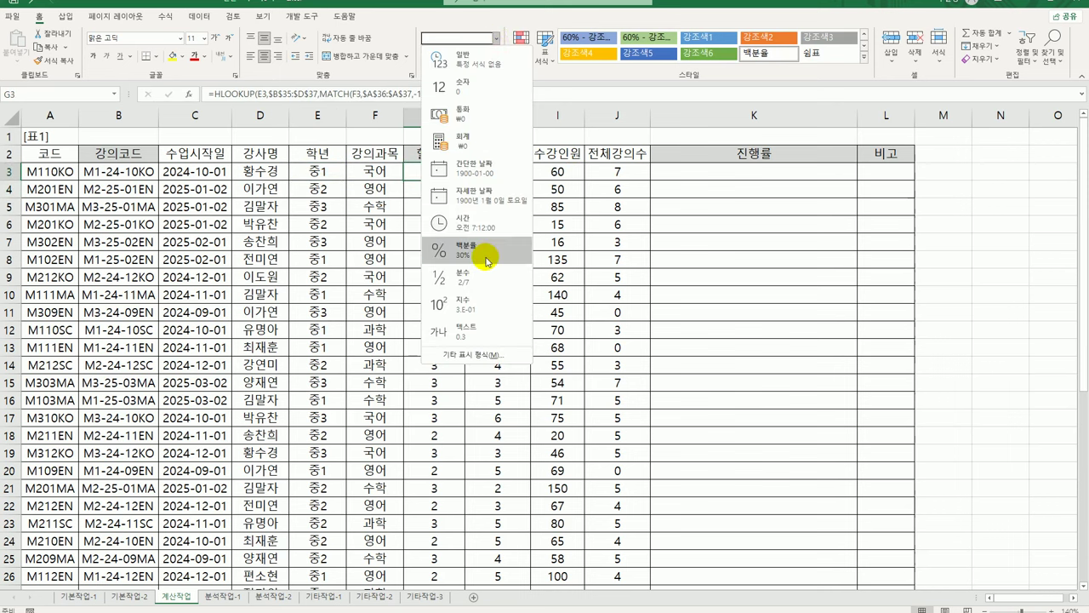
click(486, 248)
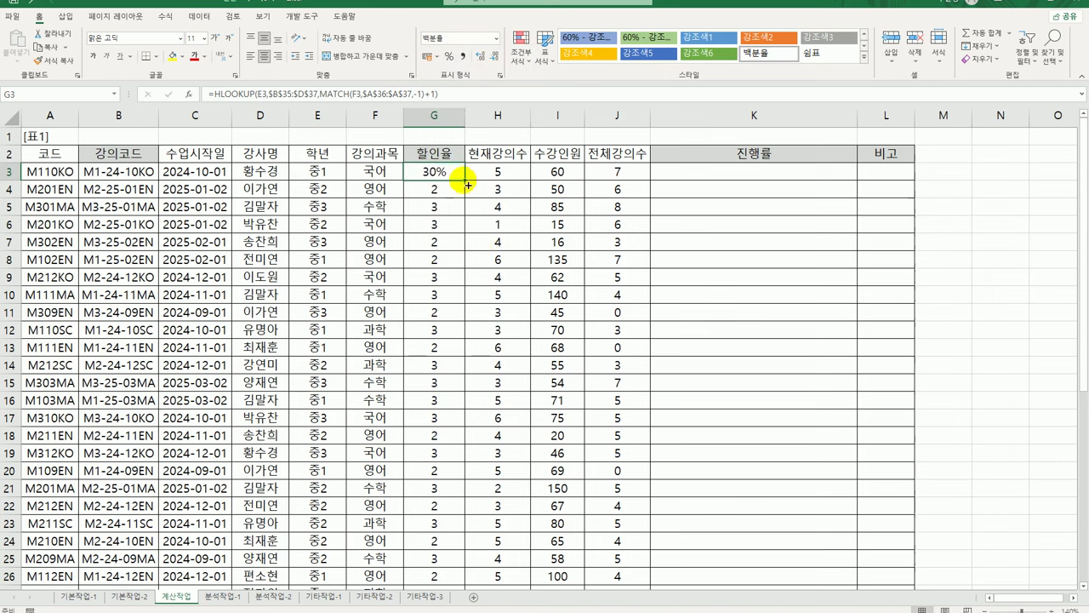
double_click(465, 179)
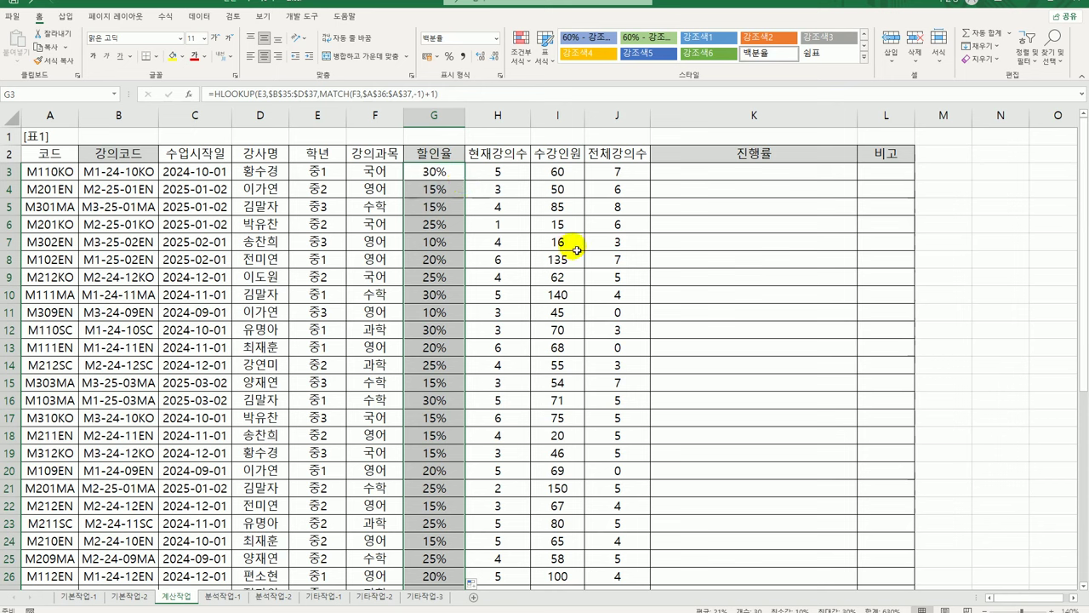
click(696, 174)
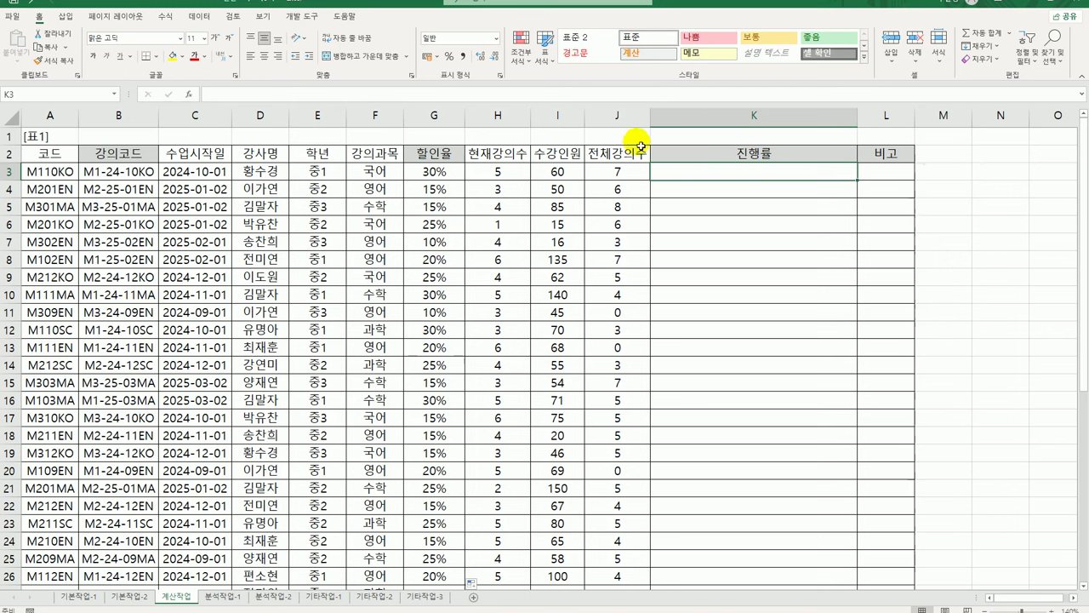
click(503, 172)
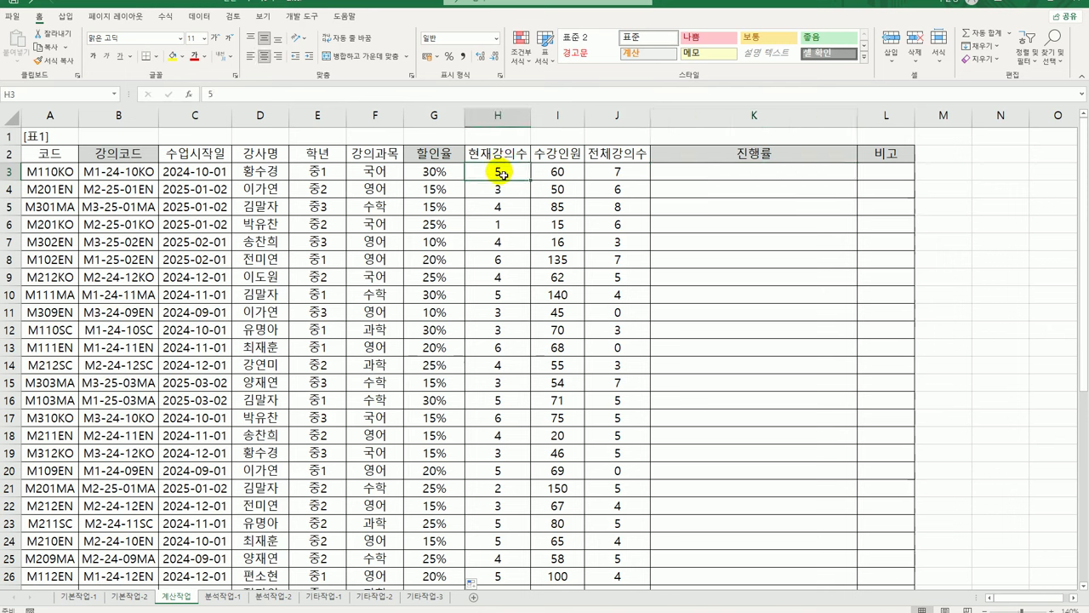
click(615, 174)
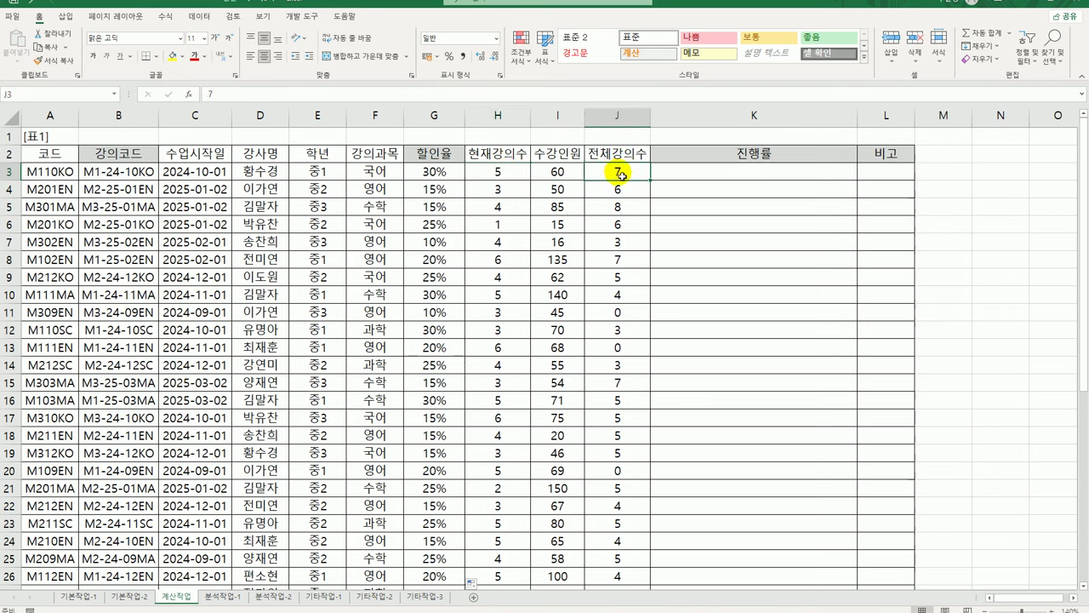
click(706, 180)
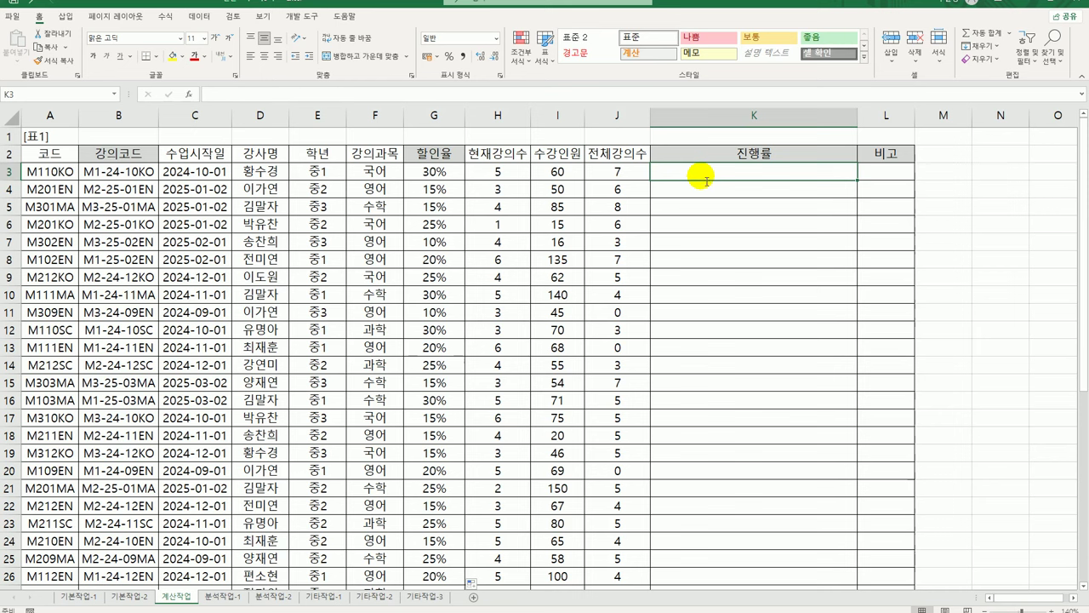
Enter =H3/J3*10 in K3, the lecture progress ratio times ten
text(=)
key(Left)
key(Left)
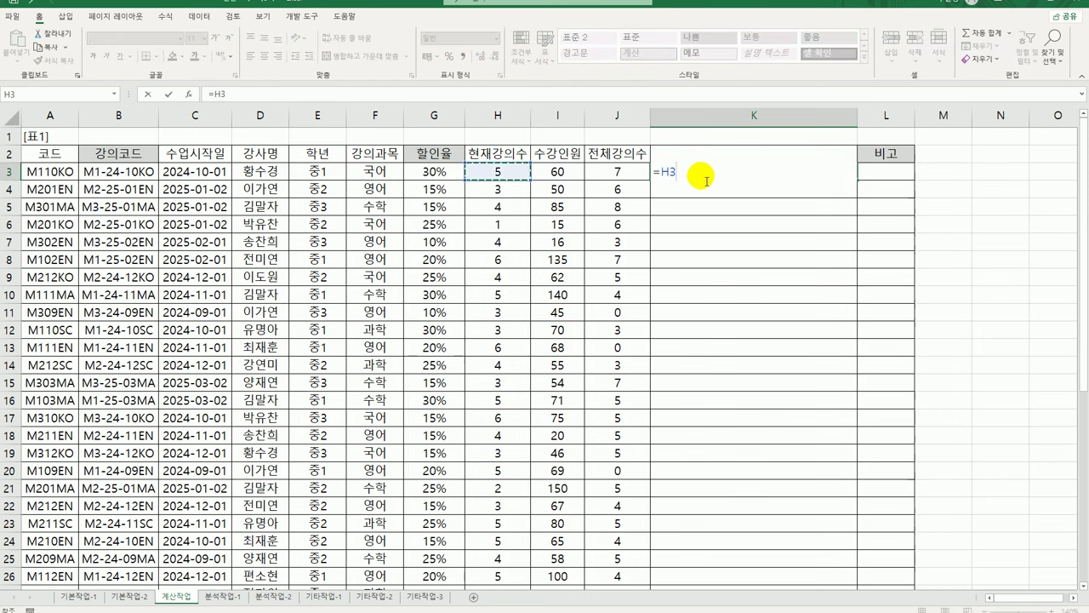
text(/)
key(Left)
key(ctrl+Return)
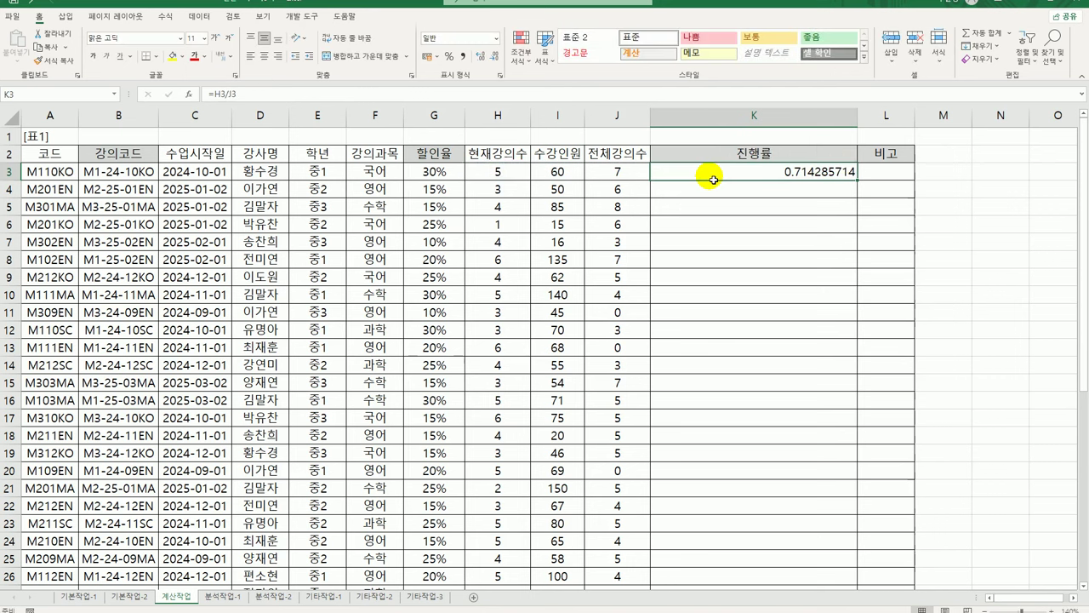
double_click(757, 173)
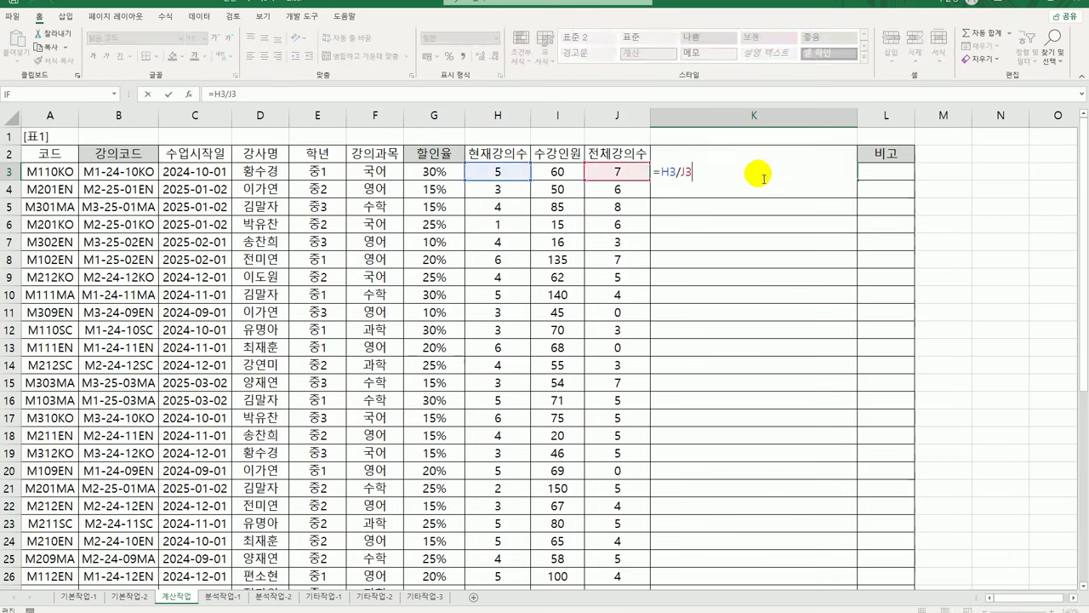
text(*10)
key(Return)
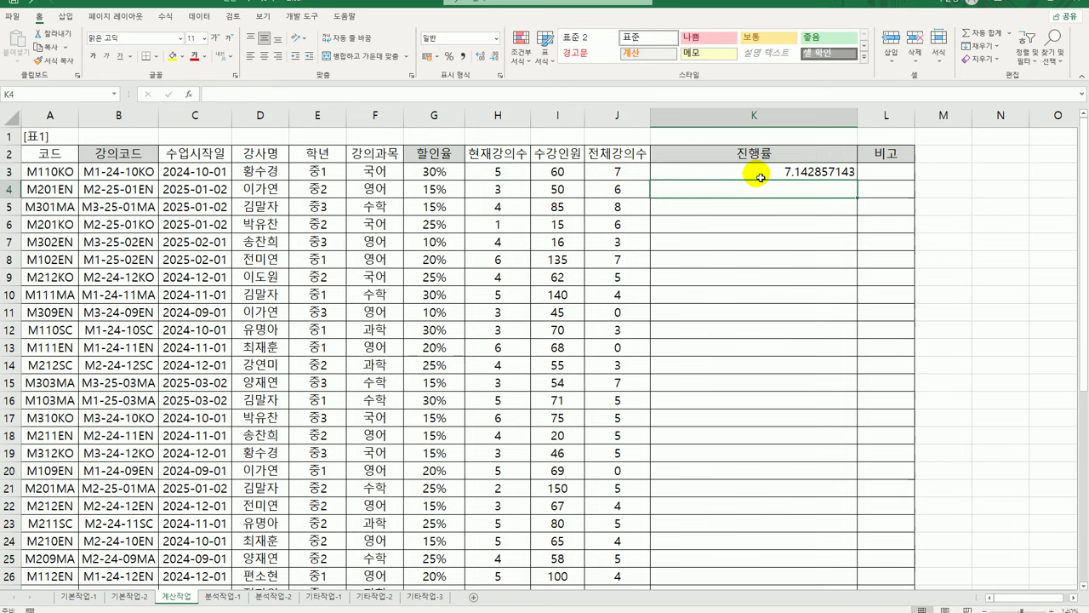
Wrap K3's formula as =REPT("▶",H3/J3*10), taking ▶ from the ㅁ+한자 symbol list
click(766, 175)
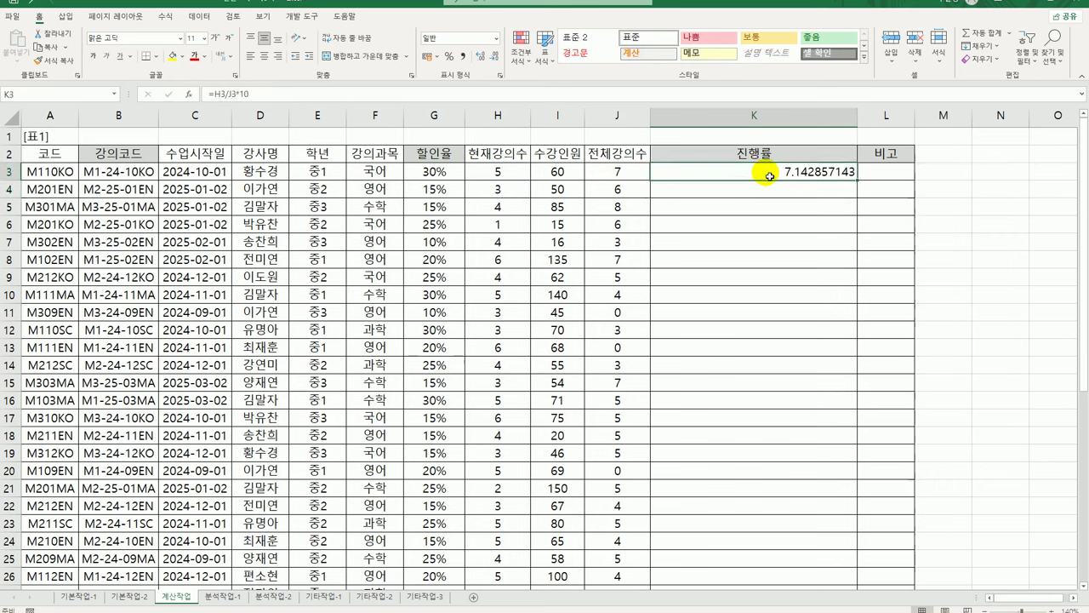
double_click(771, 177)
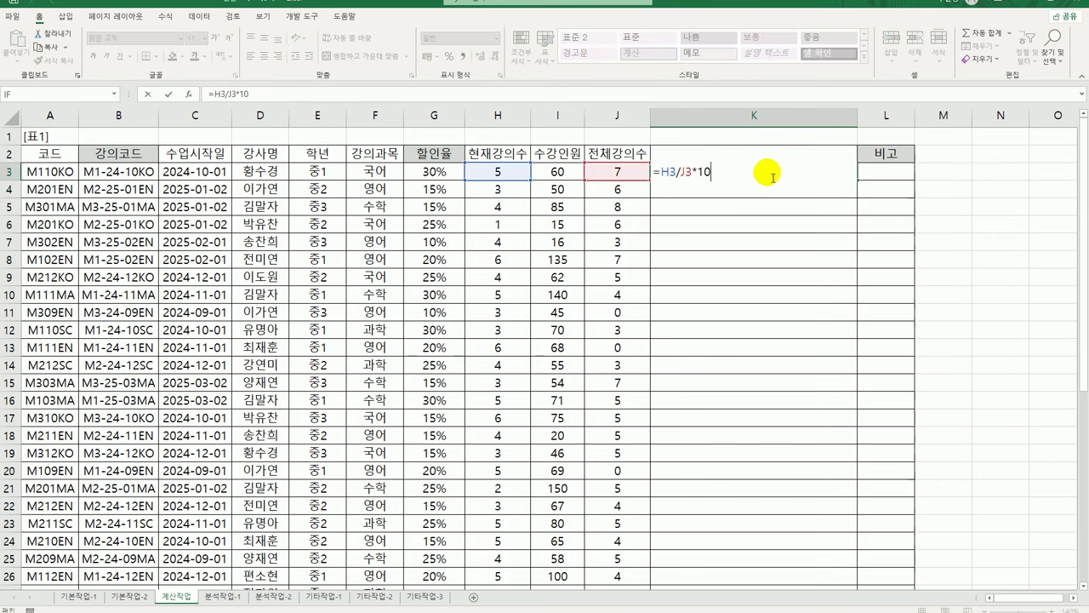
click(658, 171)
text(r)
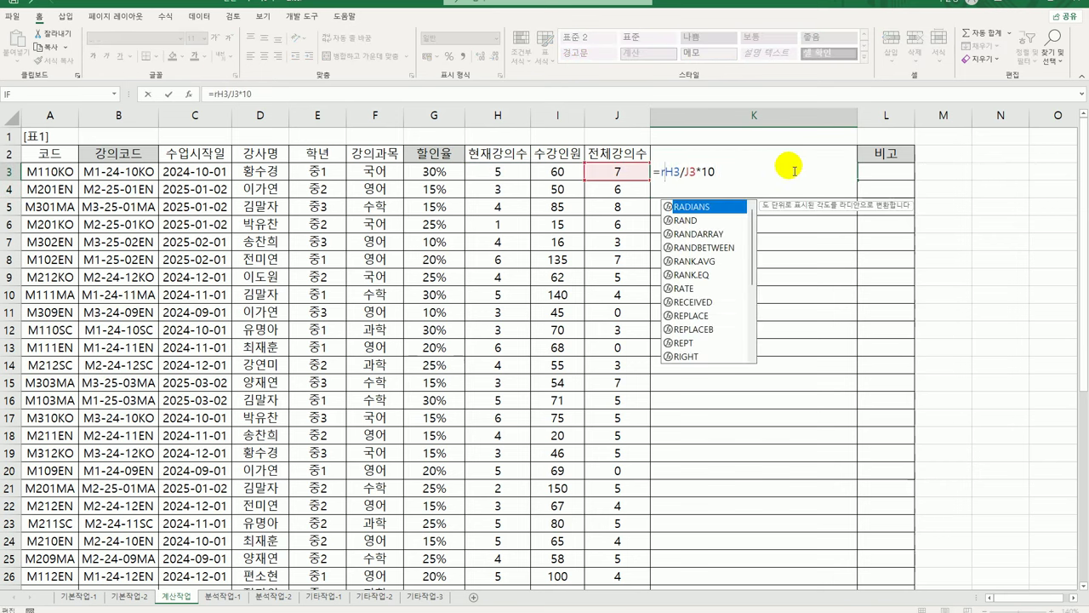
text(ept()
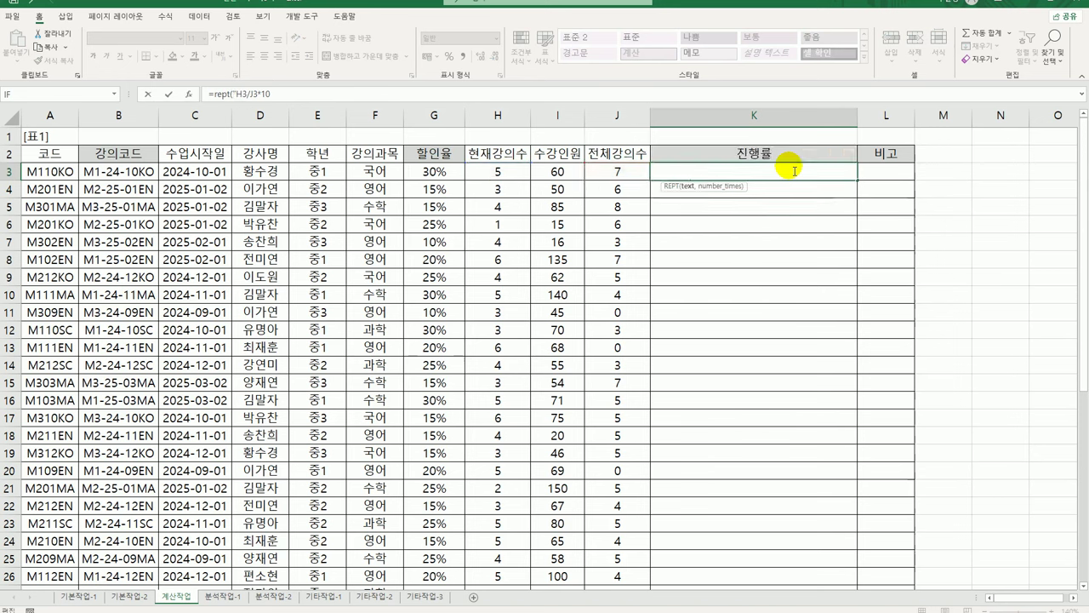
text("ㅁ)
key(Hangul_Hanja)
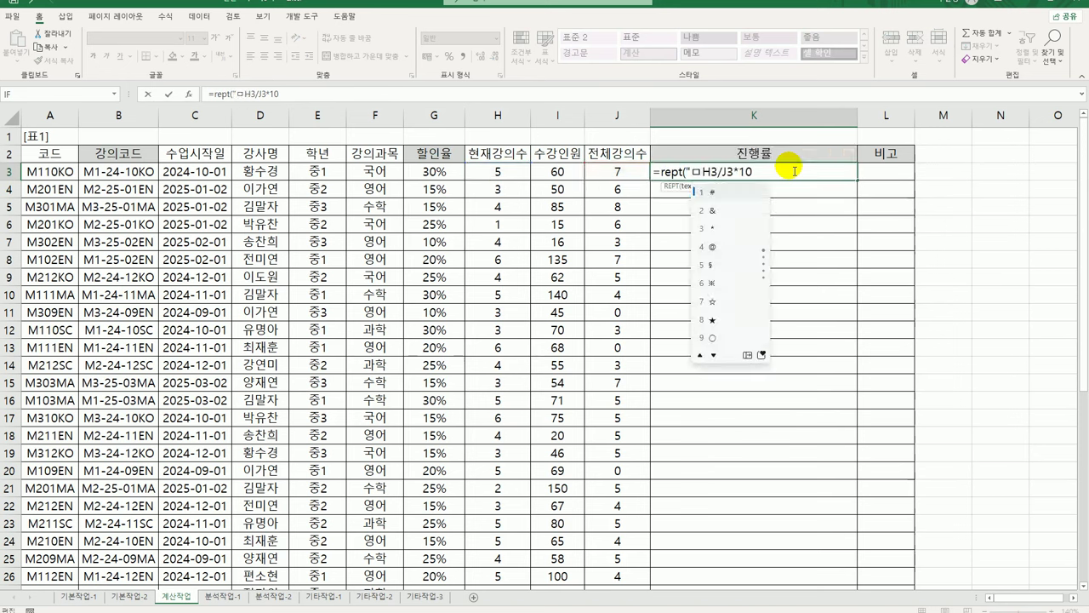
click(746, 356)
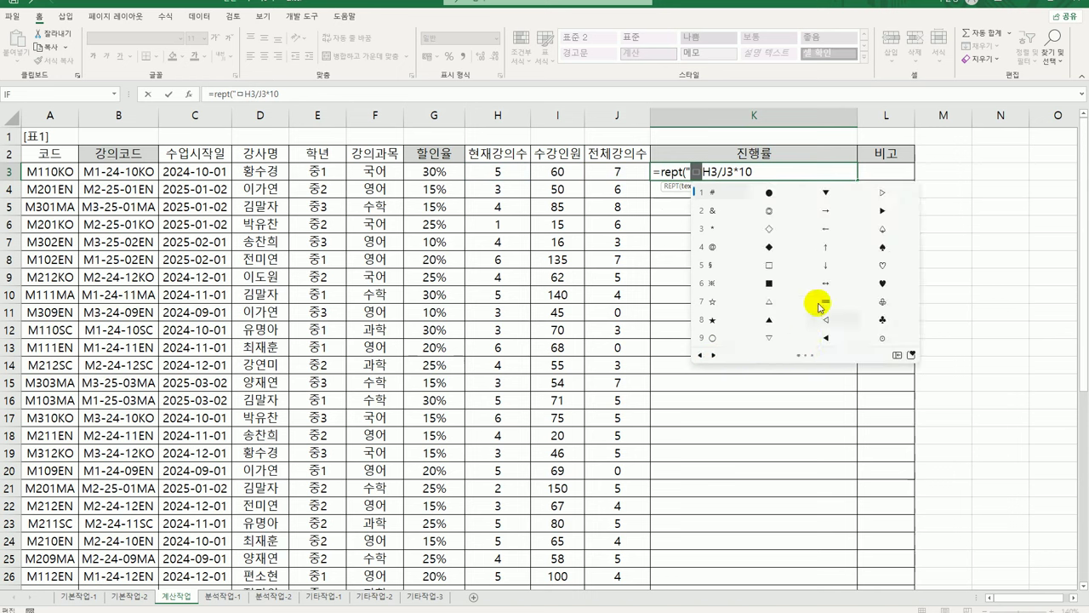
click(891, 216)
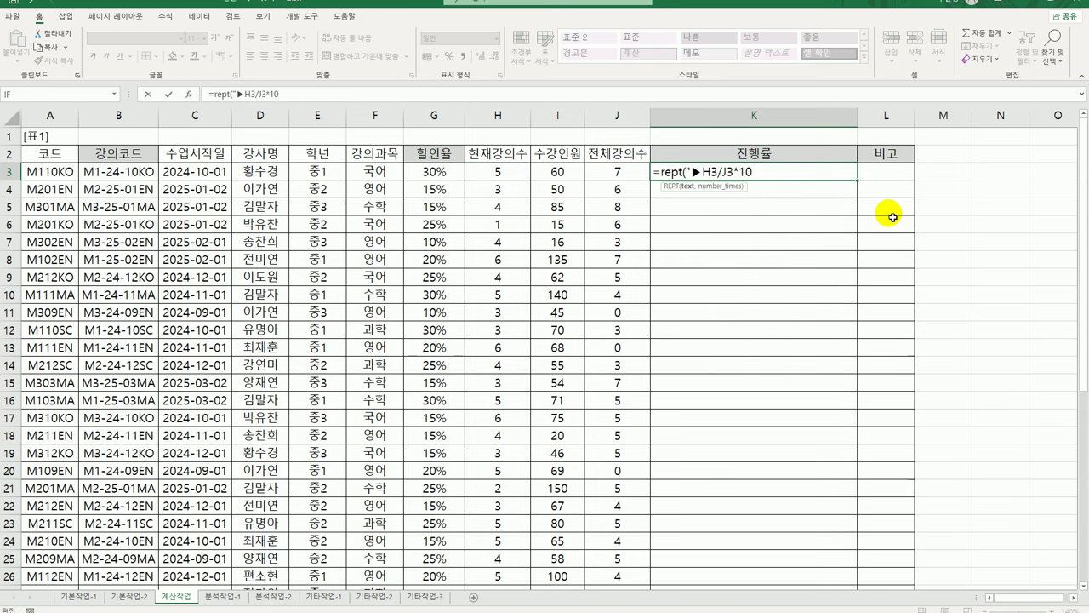
text(",)
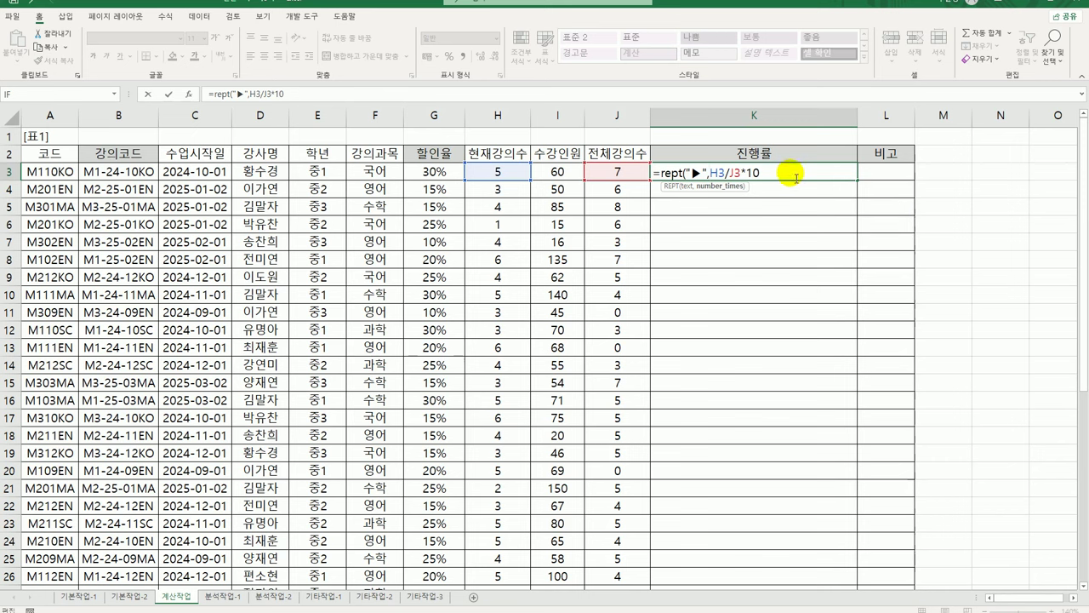
text())
key(ctrl+Return)
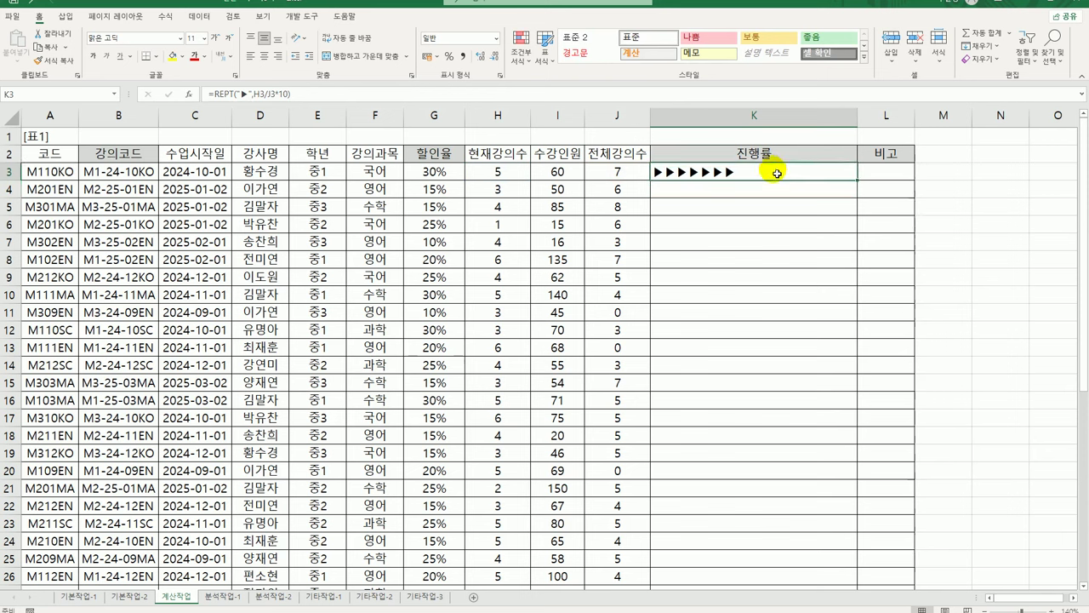
Append &TEXT(H3/J3,"0.0%") to K3's arrow formula and fill it down, showing values like 71.4%
drag(858, 181, 861, 184)
double_click(861, 184)
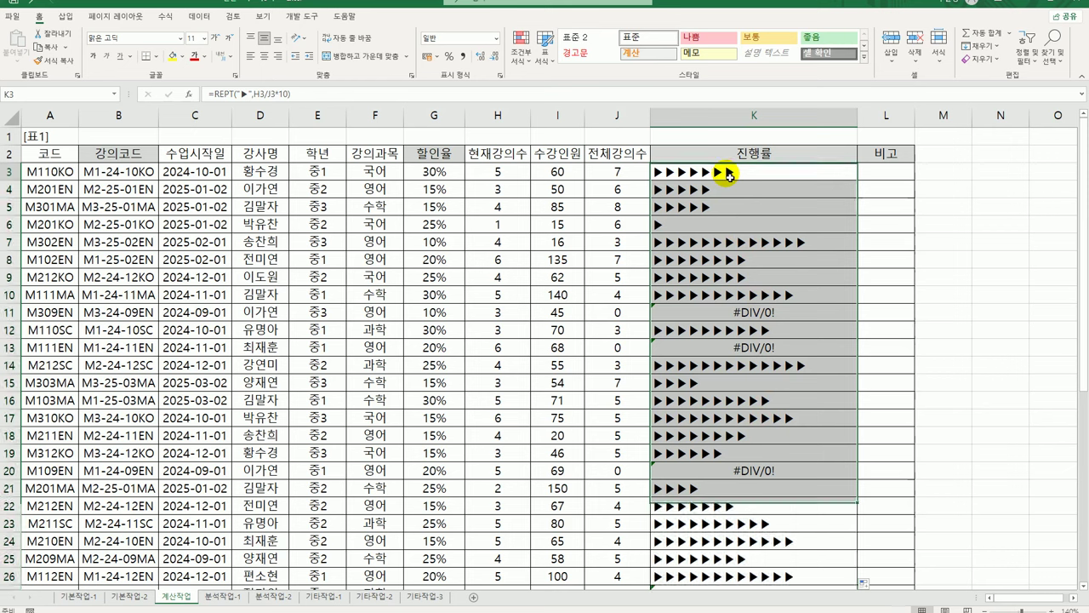
click(729, 175)
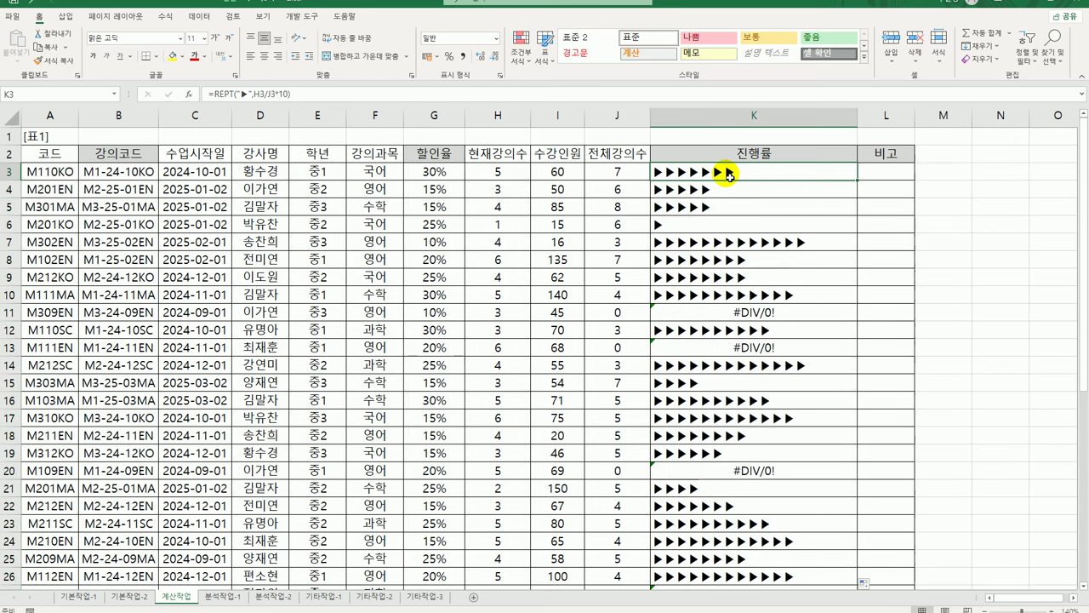
key(F2)
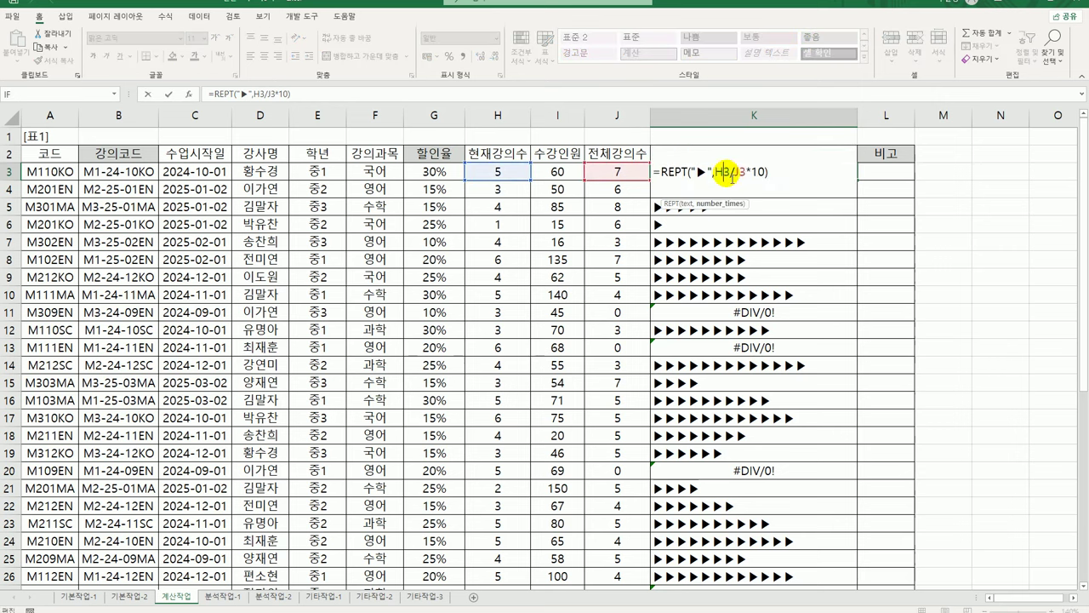
text(&ㅅ)
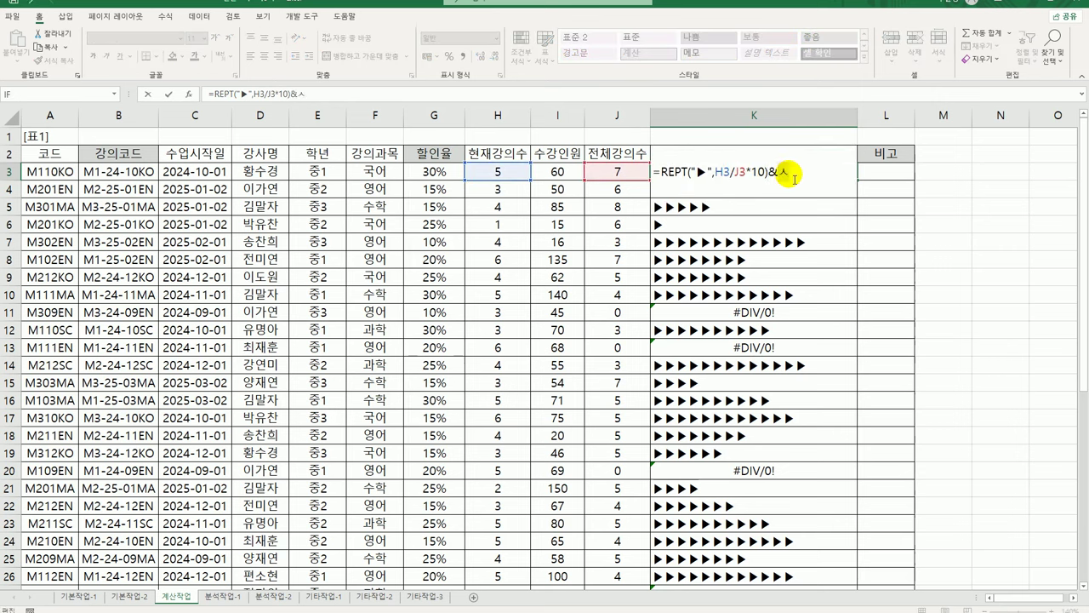
key(BackSpace)
text(text()
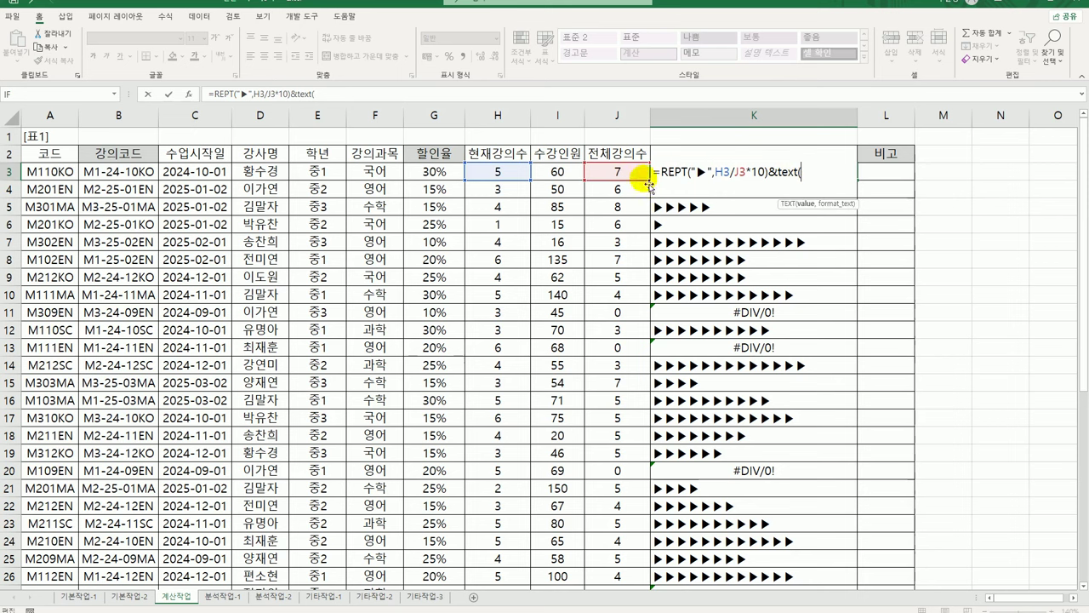
click(498, 171)
text(/)
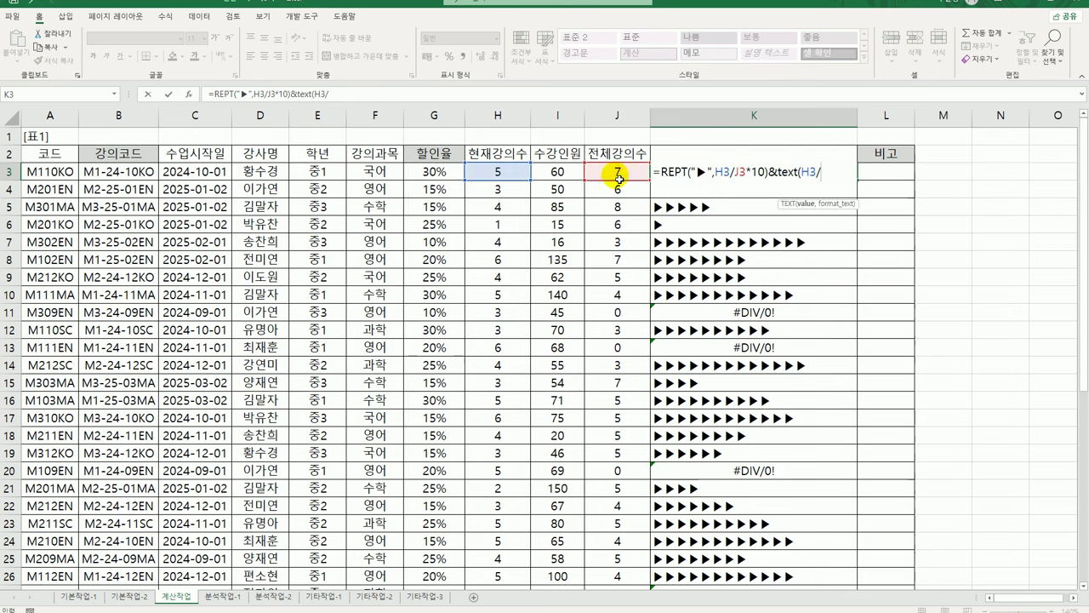
click(619, 172)
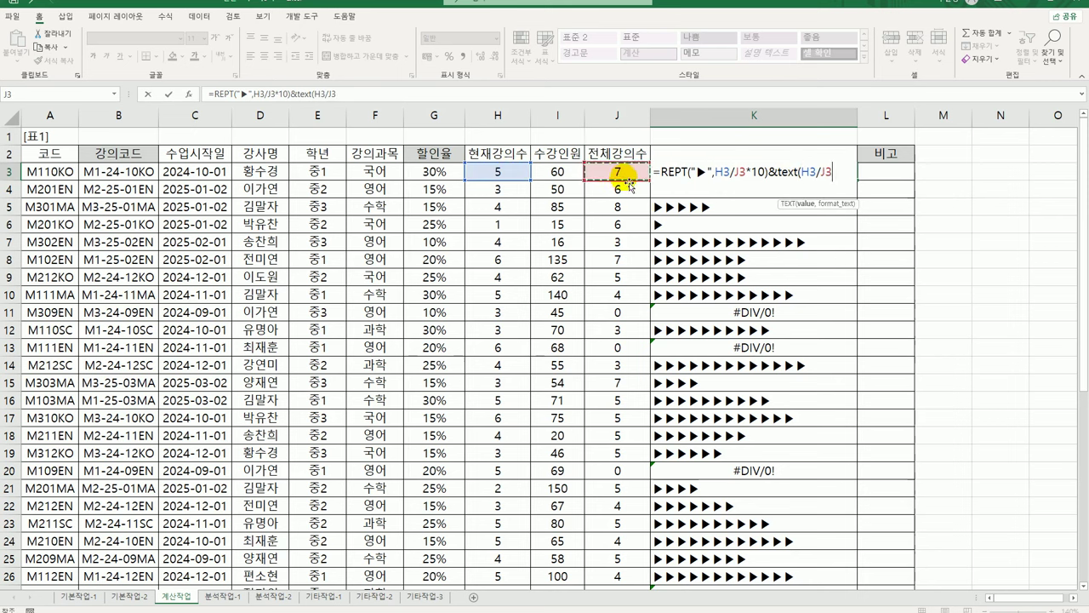
text(,")
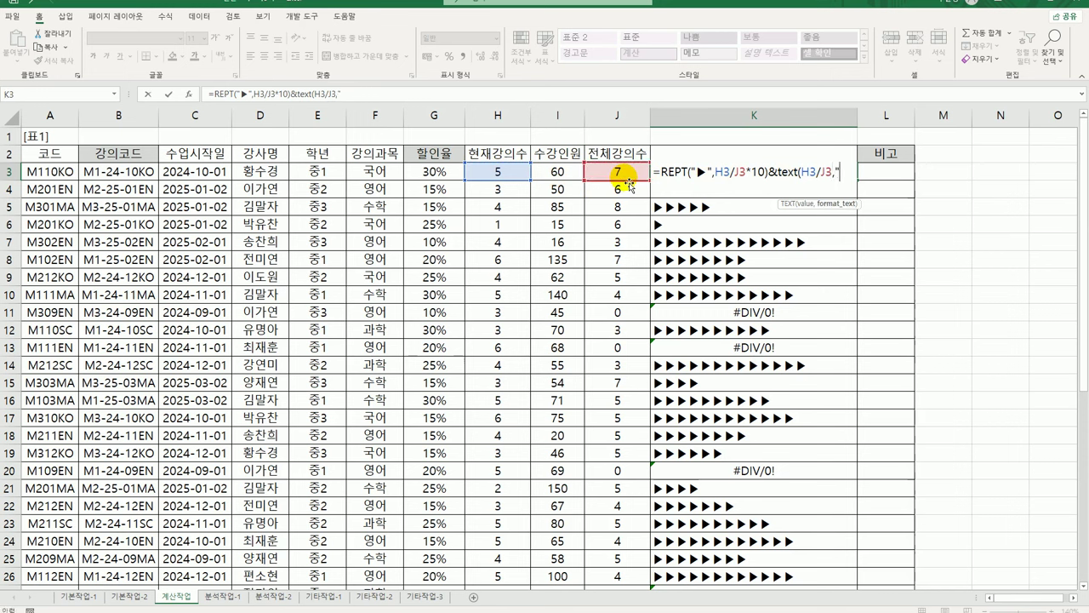
text(0.0)
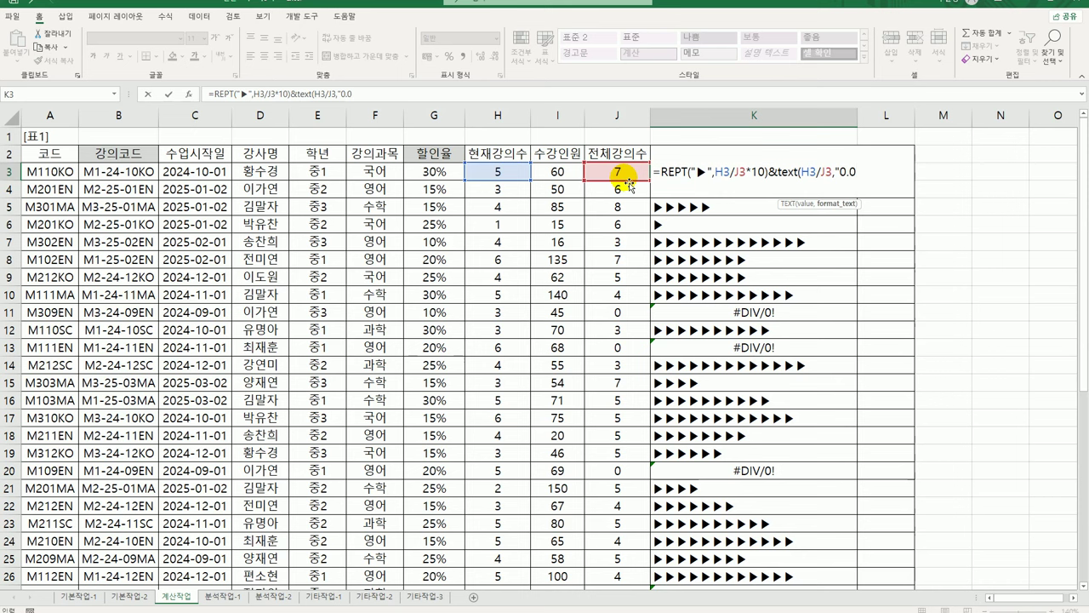
text(%"))
key(ctrl+Return)
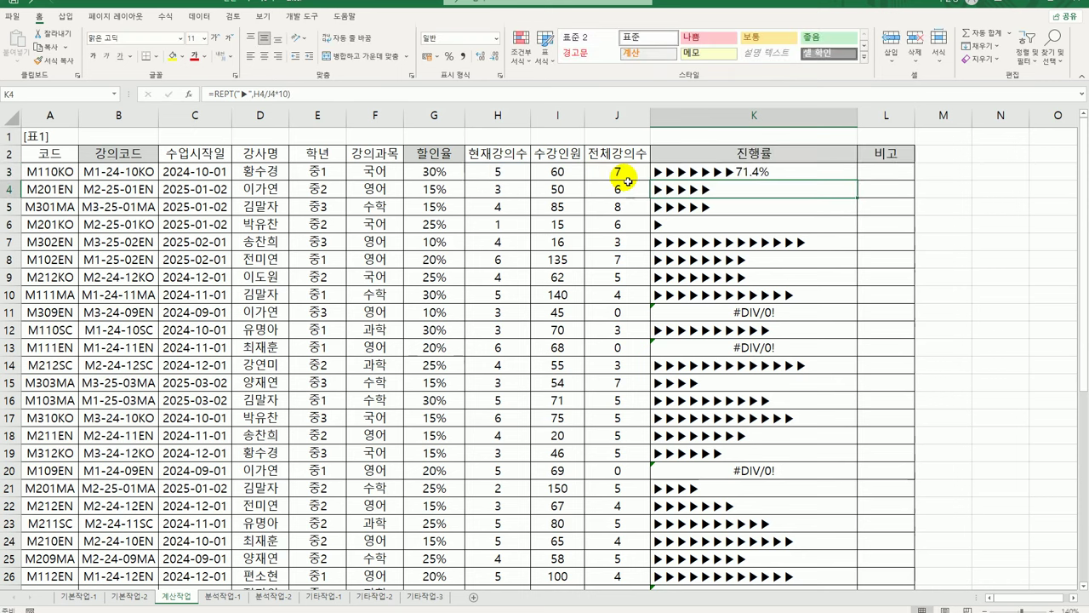
double_click(858, 181)
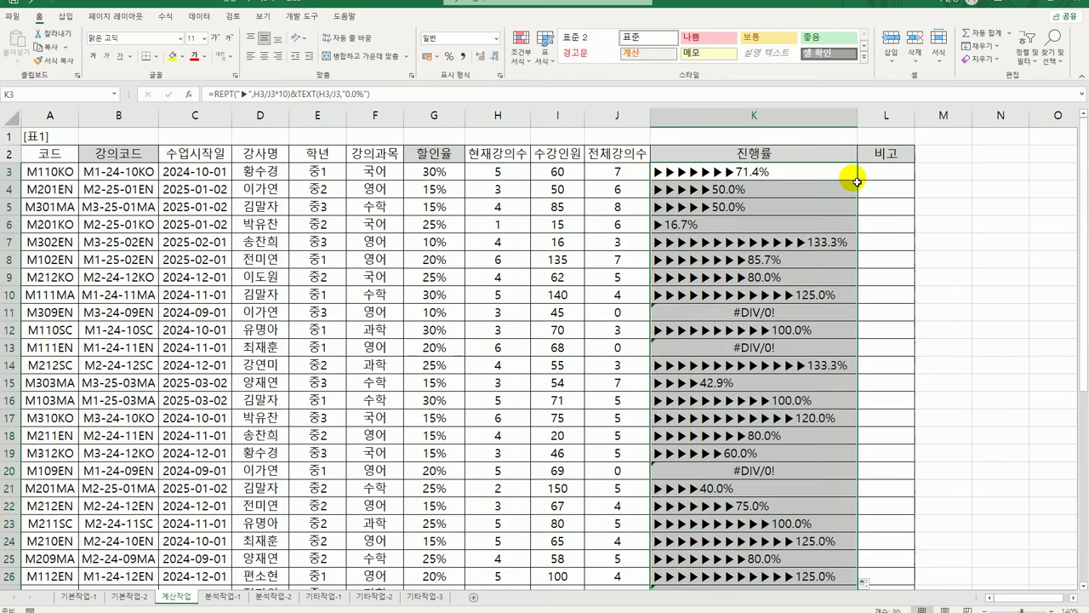
drag(712, 247, 691, 173)
Wrap K3's formula in IFERROR(...,"신생강의") and fill it down column K
click(692, 173)
double_click(674, 171)
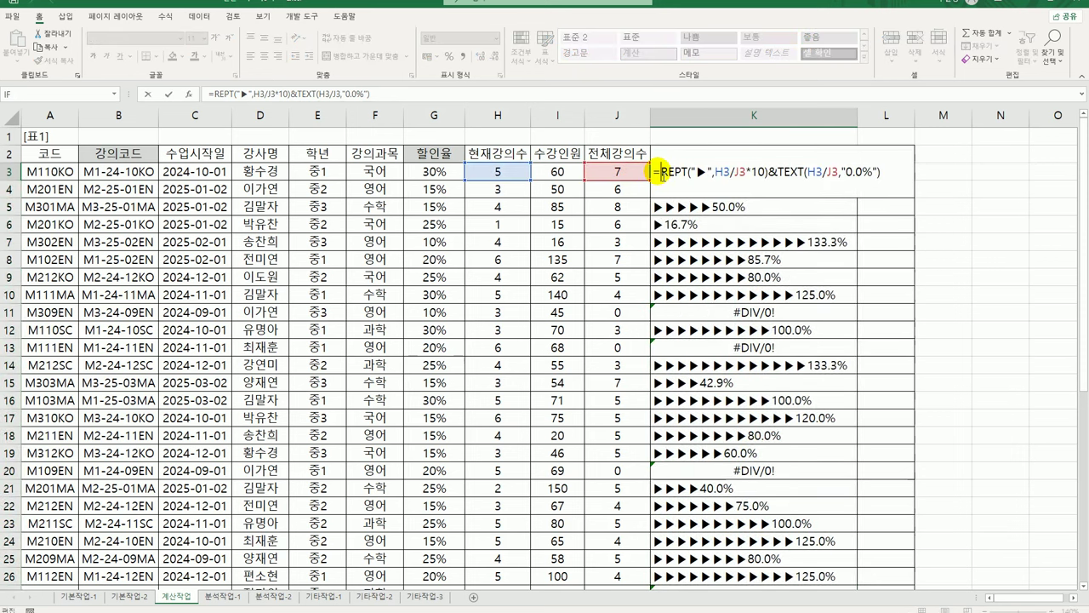
text(IFERROR()
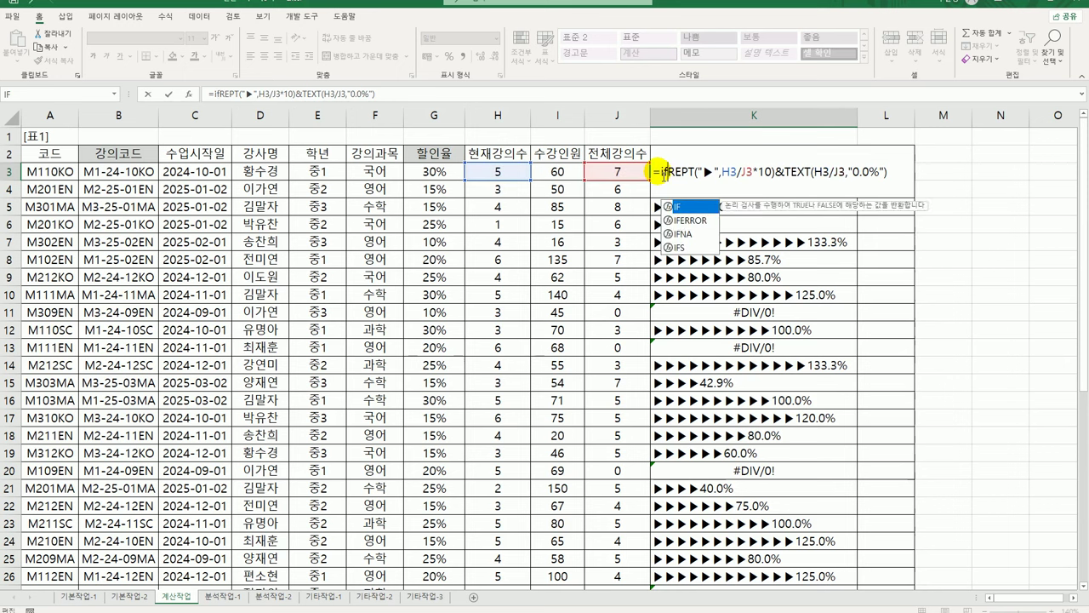
key(End)
text(,)
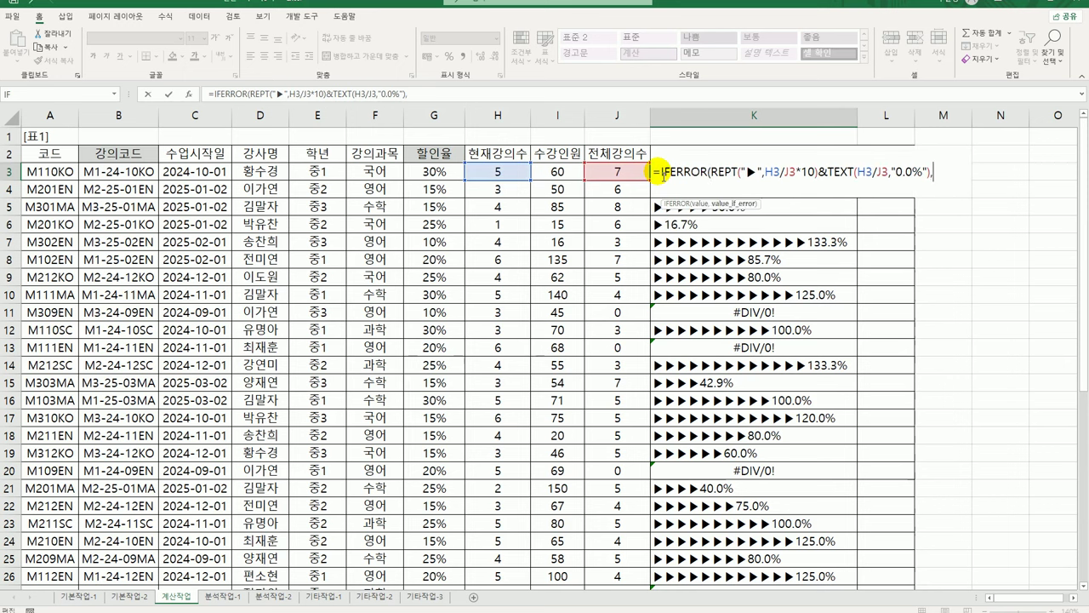
key(Return)
key(Return)
text("신새)
text(강의"))
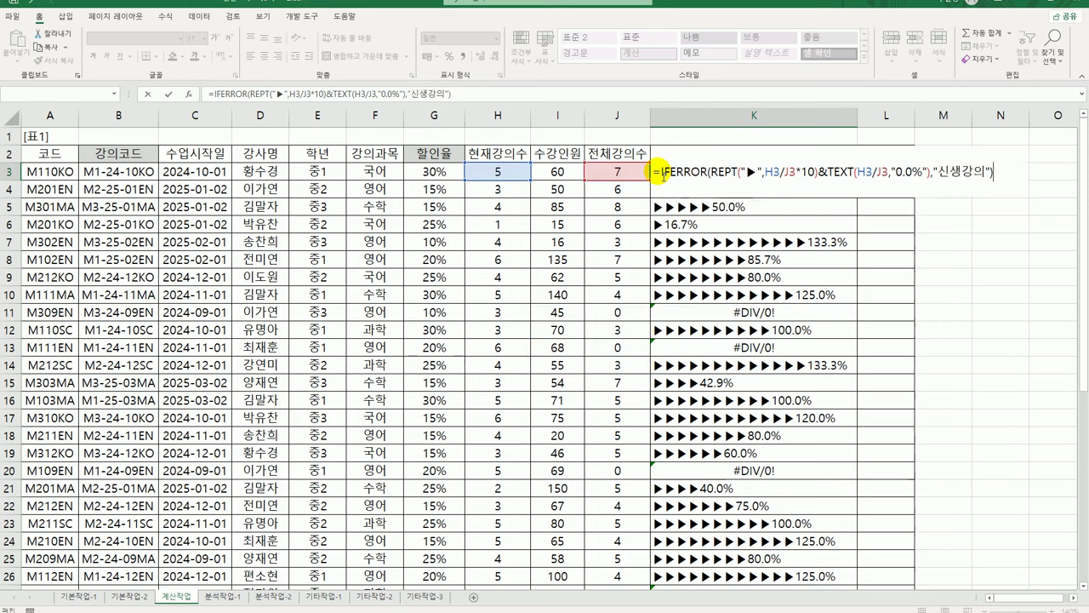
key(Return)
click(660, 173)
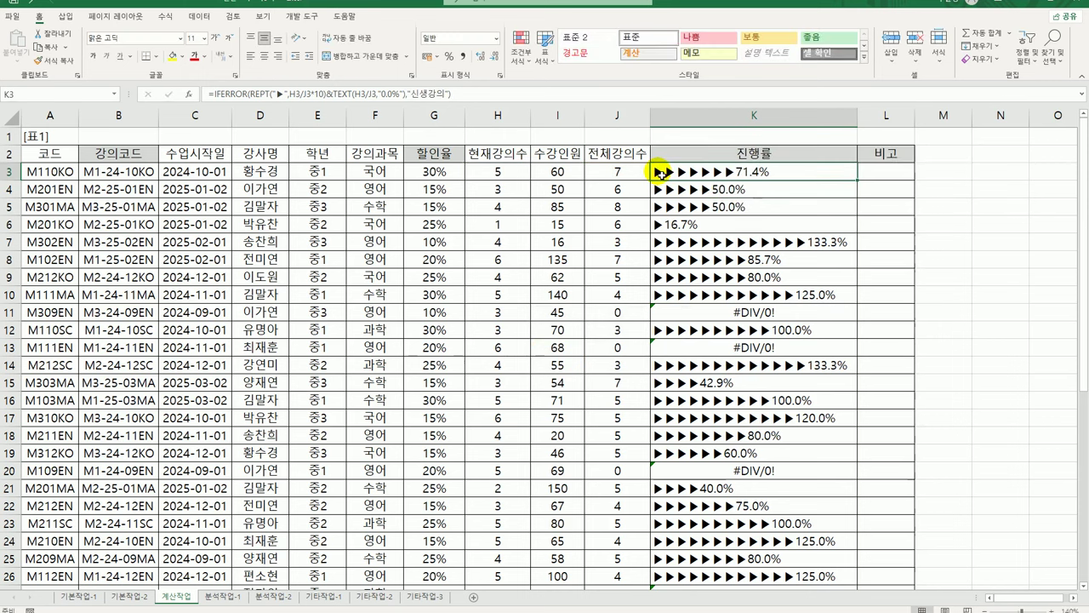
double_click(858, 181)
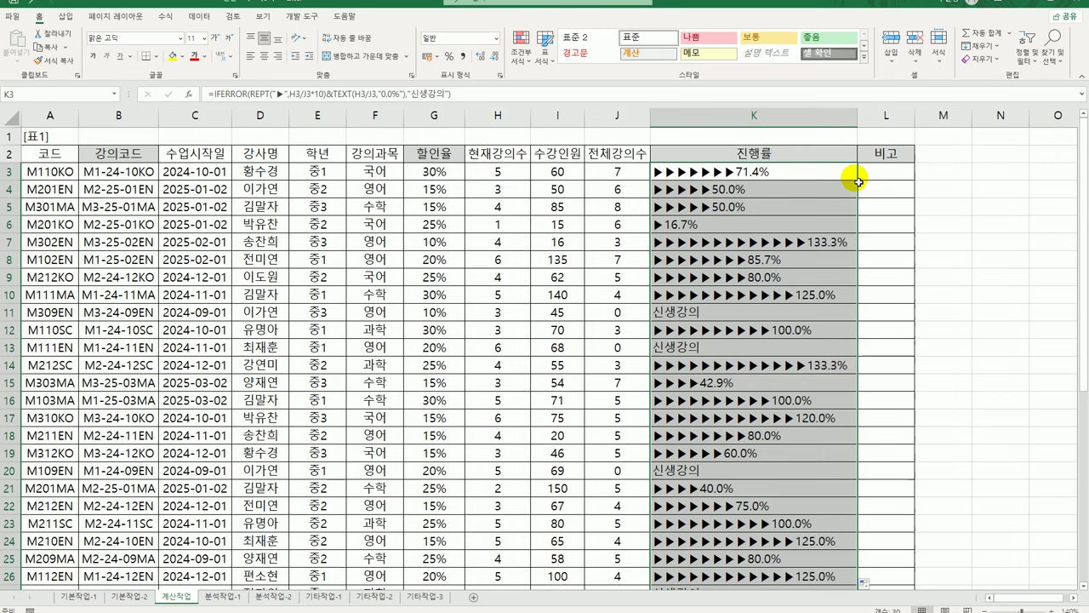
Open the Visual Basic editor from the Developer tab and insert a new module
click(877, 174)
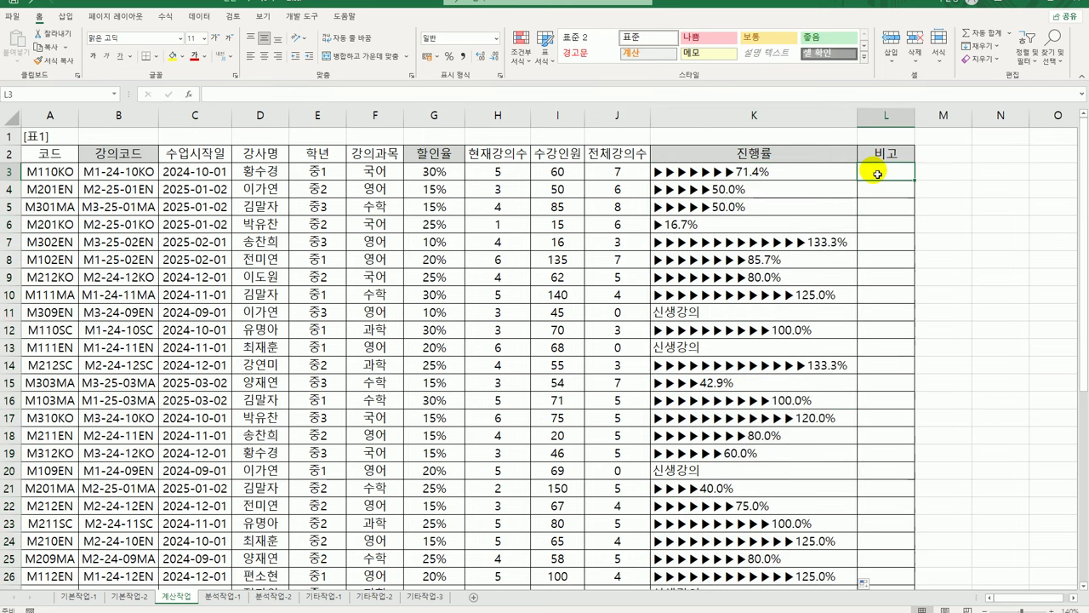
click(302, 17)
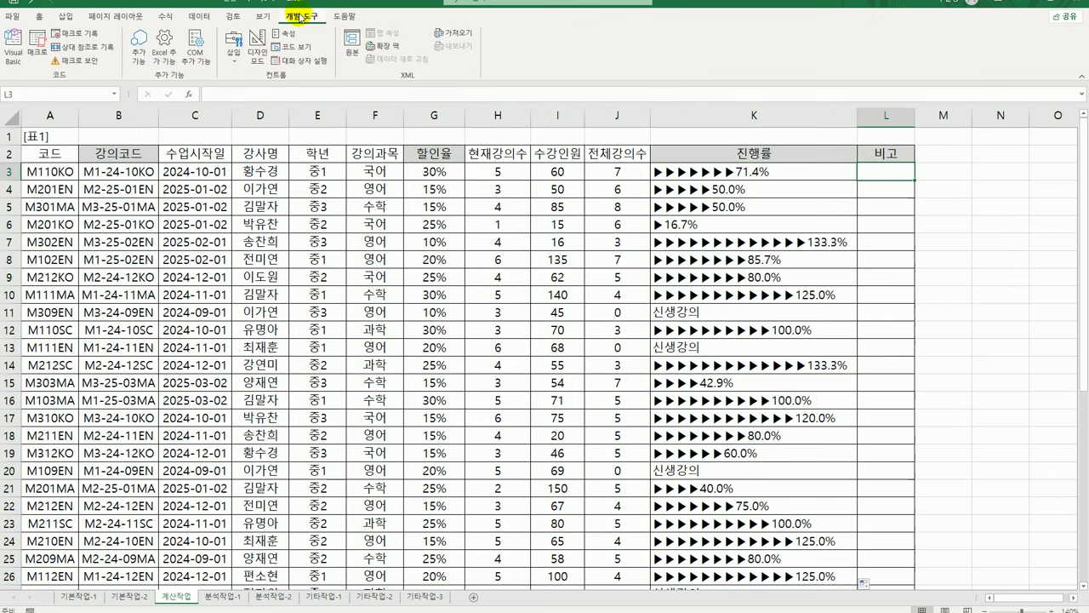
click(13, 47)
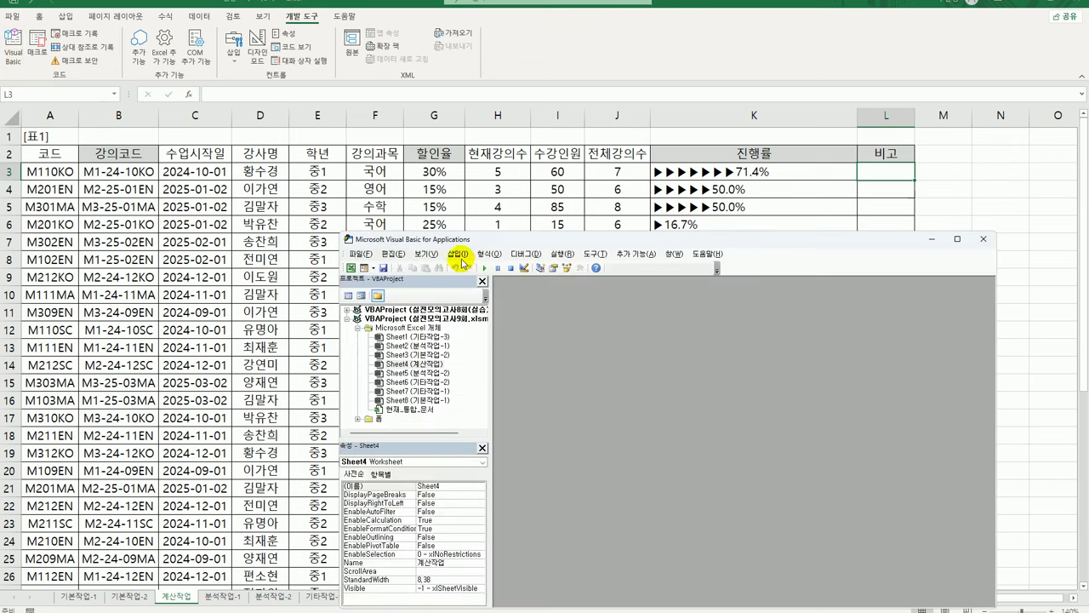
click(459, 254)
click(473, 291)
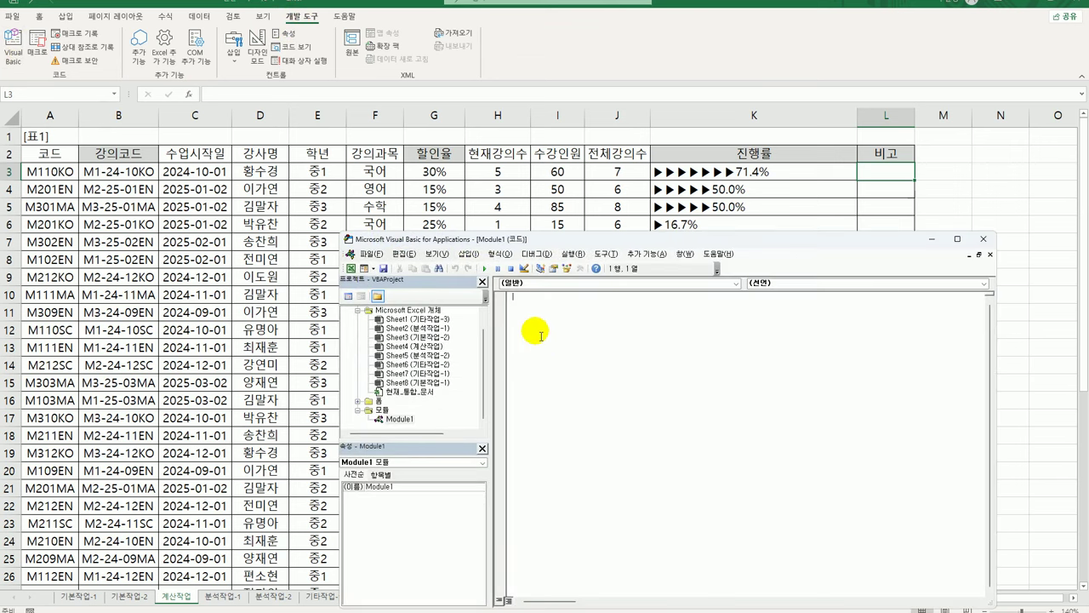
drag(543, 246, 530, 209)
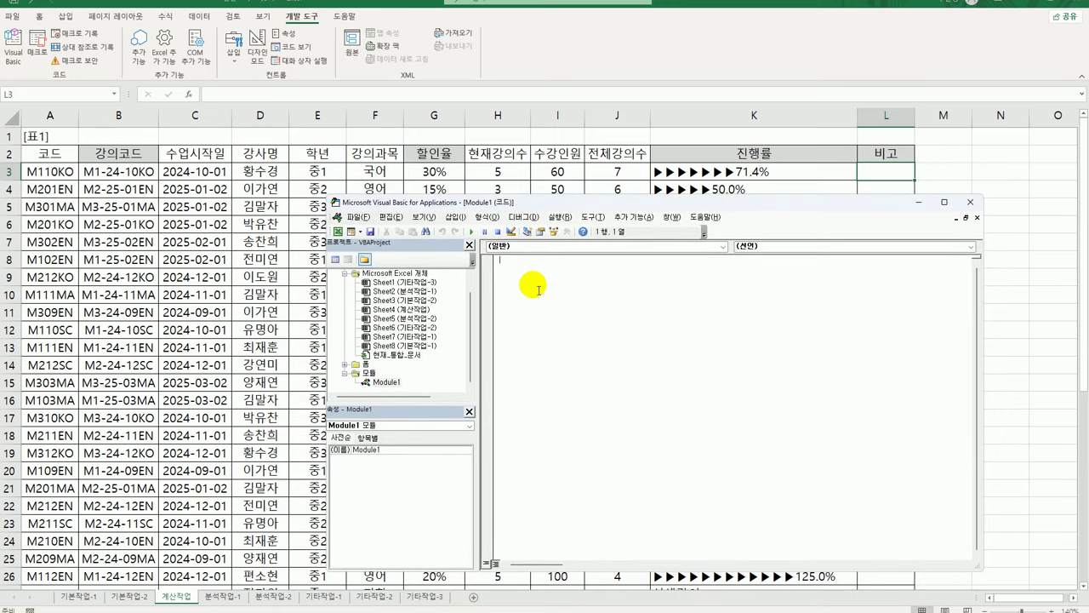
Declare Public Function fn비고(현재강의수, 수강인원) in Module1
text(opb)
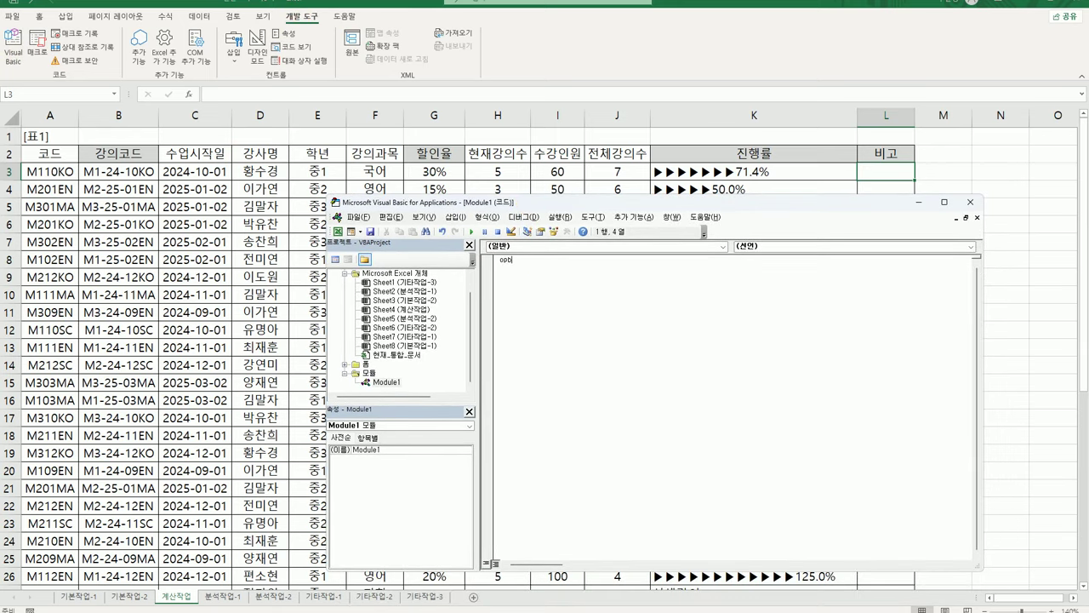
key(BackSpace)
key(BackSpace)
key(BackSpace)
text(public fun)
text(ction fn)
text(ㄴ)
key(BackSpace)
text(ㄴ고(ㄱㄱ)
key(BackSpace)
key(BackSpace)
text(현재강의수, )
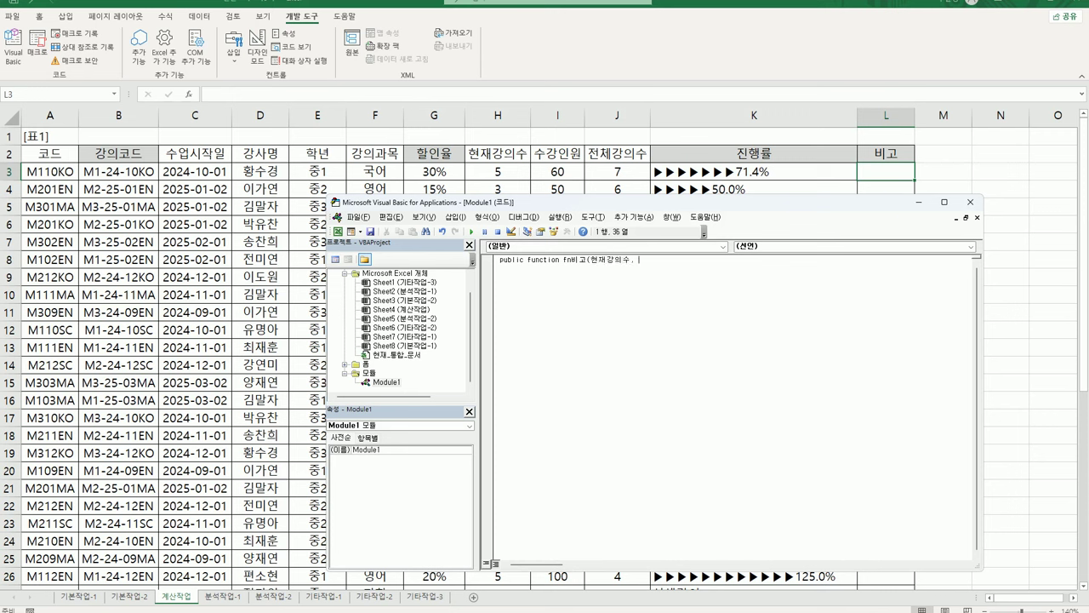
text(수강인원))
key(Return)
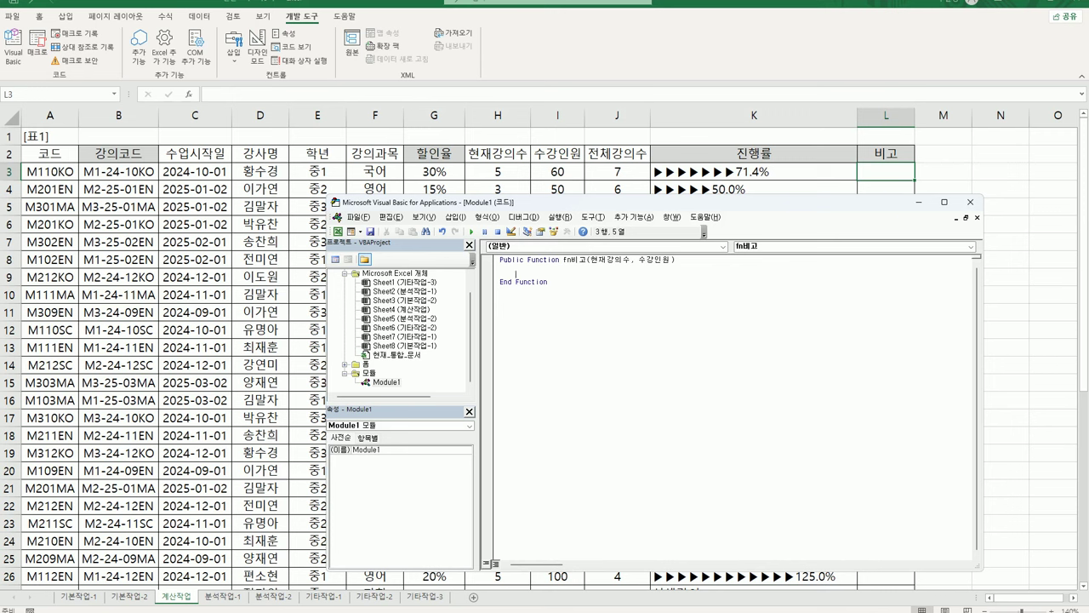
Start Select Case 수강인원/현재강의수 with Case Is >= 20 returning "강의증설"
text(select)
text( case)
text( 수강이)
text(원/현재강)
text(의수)
key(Return)
key(Return)
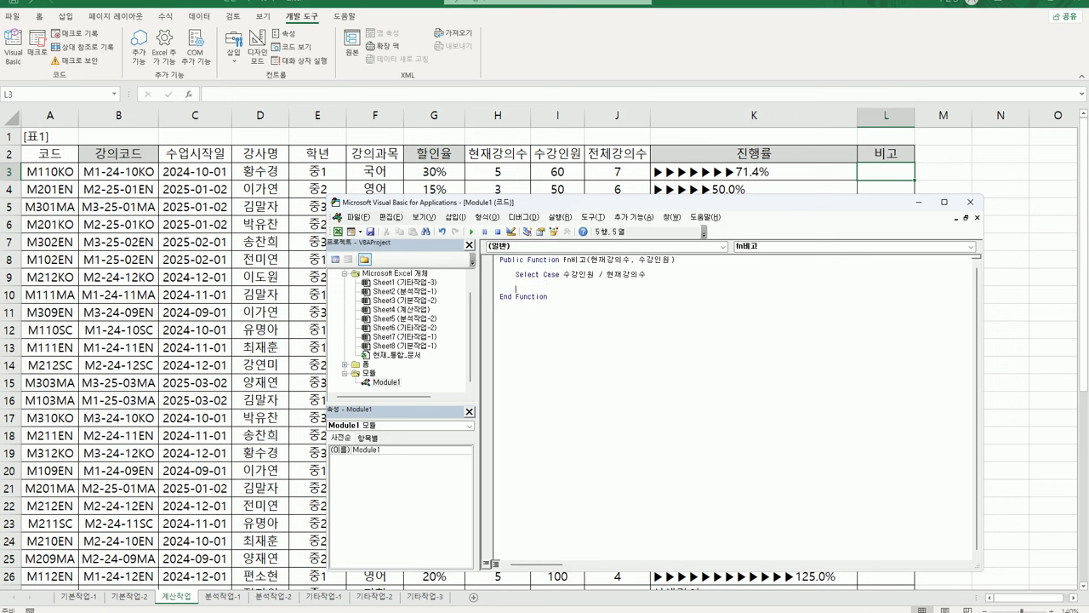
text(case is >= 20)
key(Return)
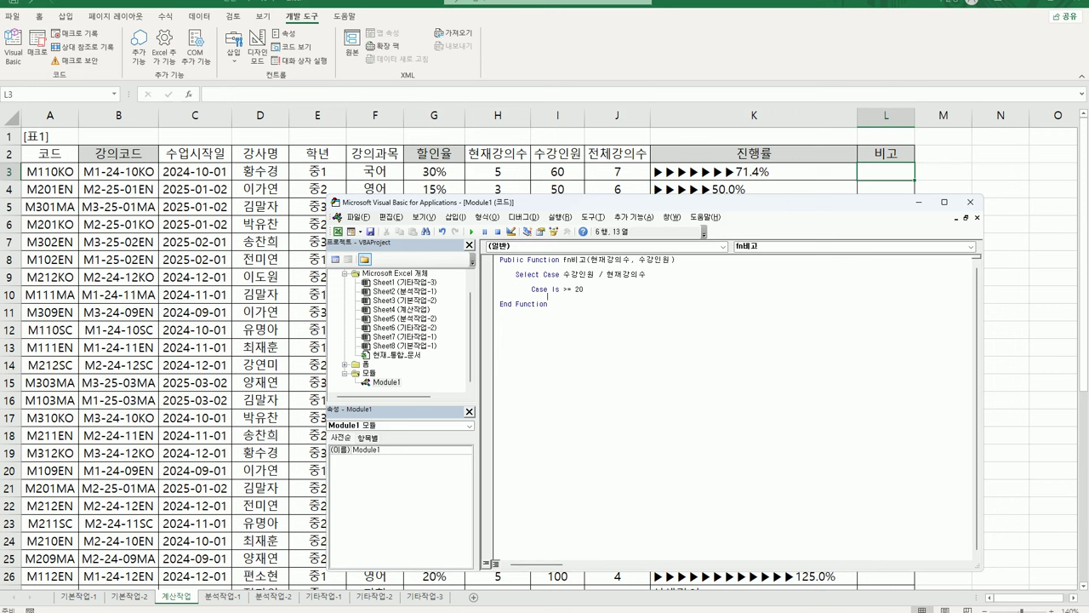
text(fn비고 )
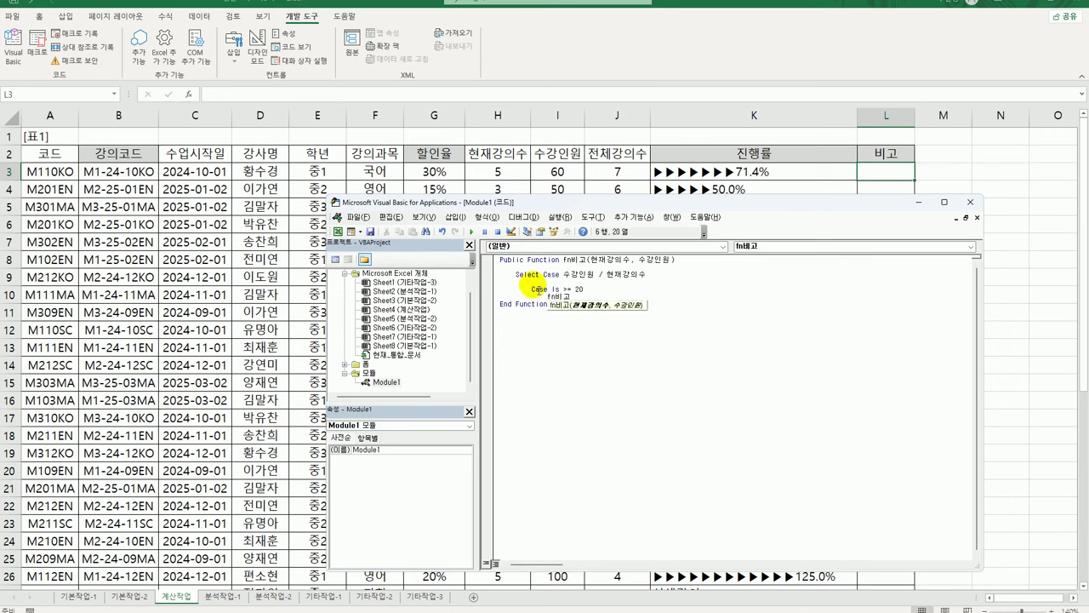
text(=)
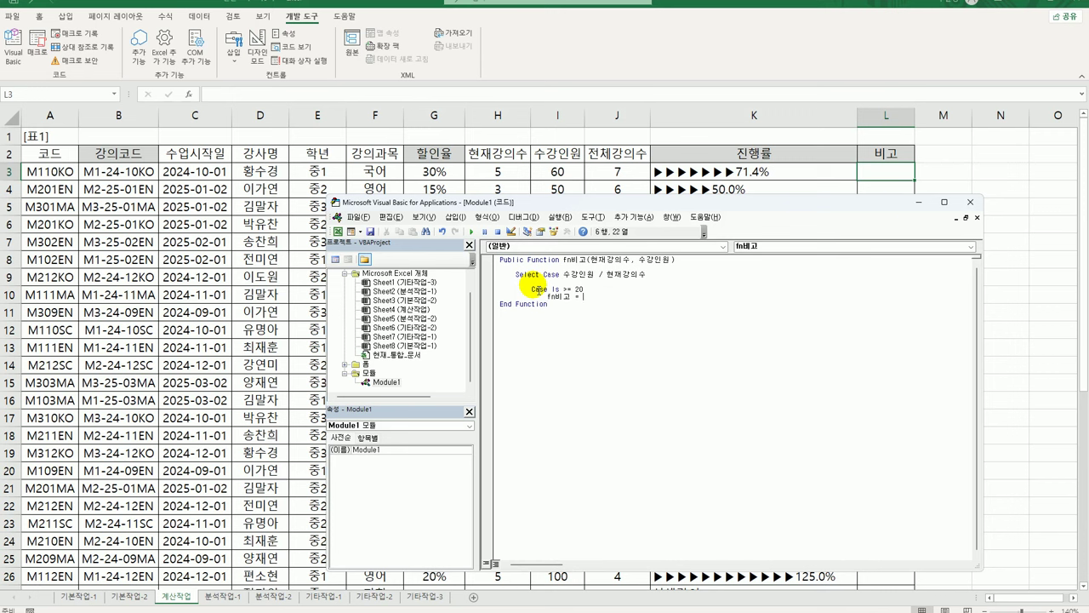
text( "rk)
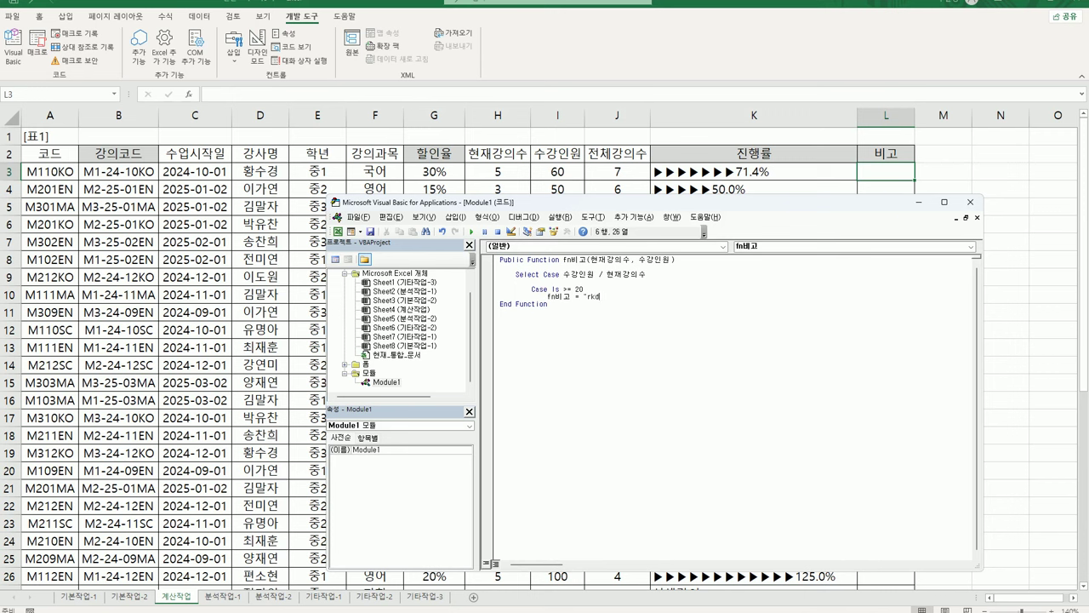
key(BackSpace)
key(BackSpace)
key(Hangul)
text(강의중)
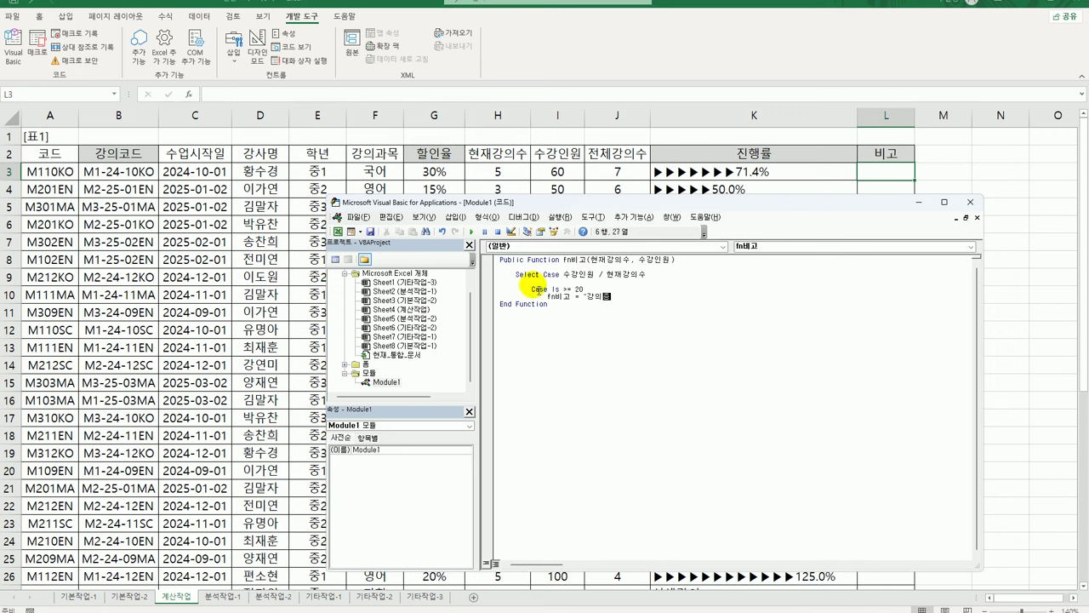
text(설)
key(Return)
Add a Case Is <= 5 branch returning "강의폐강" by duplicating the first case
drag(531, 290, 623, 296)
key(ctrl+c)
click(531, 304)
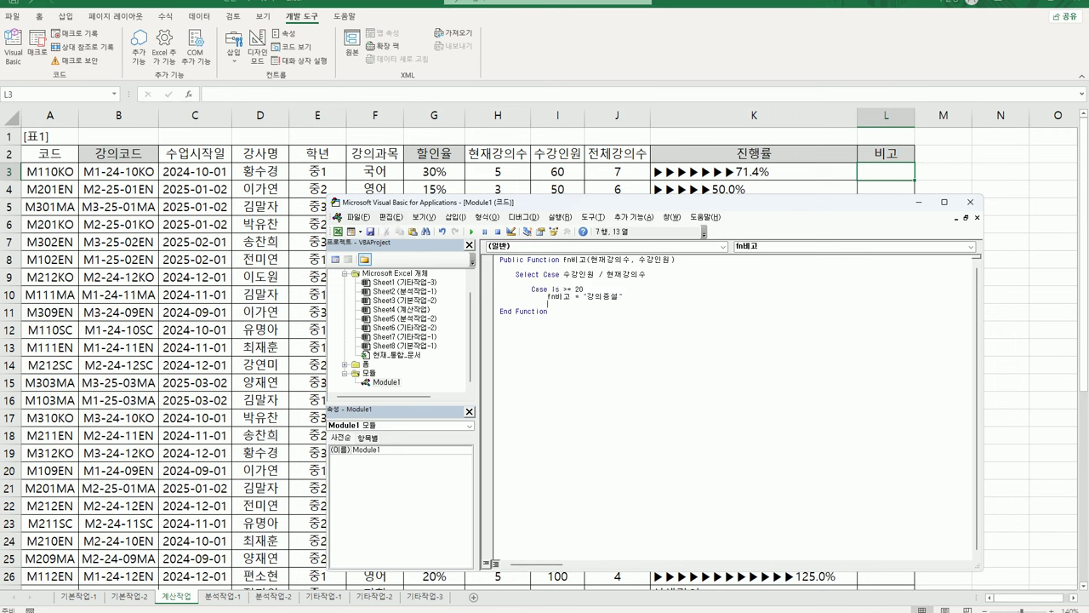
key(ctrl+v)
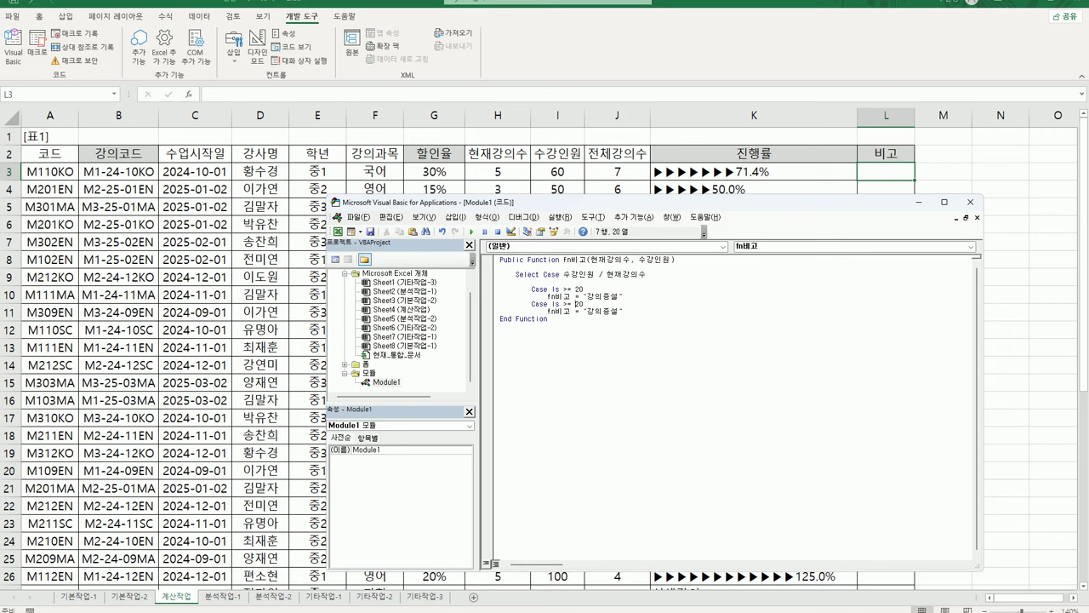
click(578, 304)
drag(563, 304, 583, 303)
text(<= 5)
drag(587, 311, 619, 311)
click(587, 311)
text(폐지)
key(Delete)
key(Delete)
key(Return)
Add Case Else returning an empty string and close the block with End Select
text(Case Else)
key(Return)
key(Up)
key(Up)
key(shift+End)
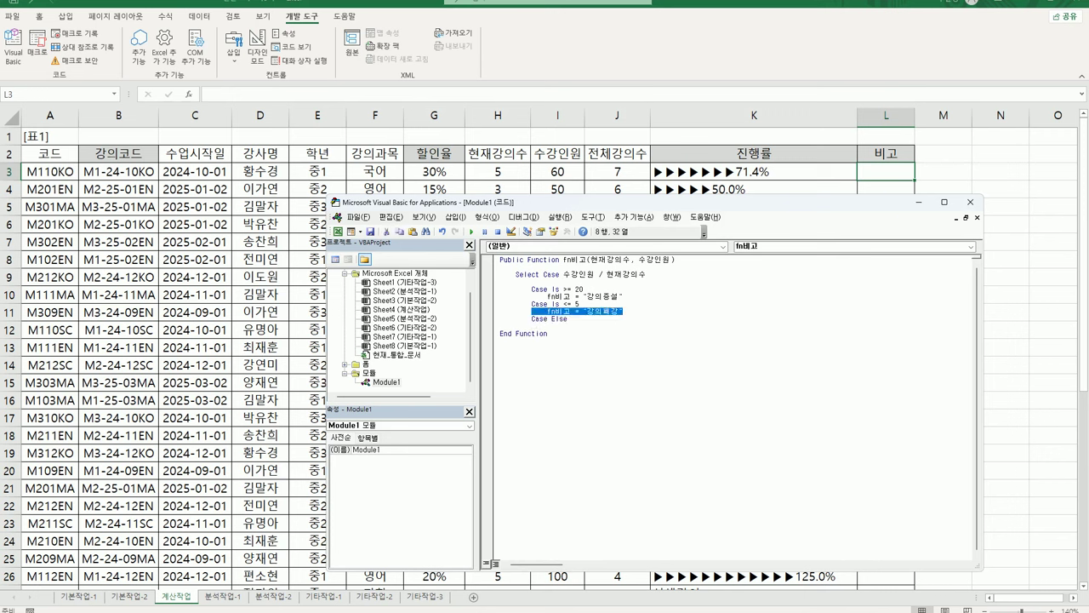
key(ctrl+c)
key(Down)
key(Down)
key(Tab)
key(ctrl+v)
key(Left)
key(shift+Left)
key(shift+Left)
key(shift+Left)
key(shift+Left)
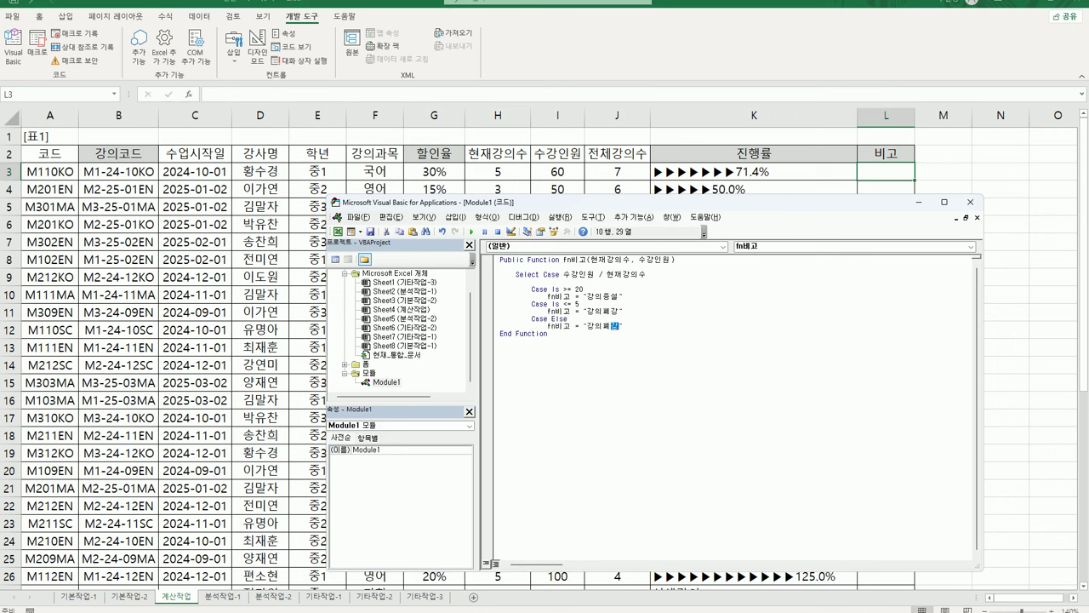
key(Delete)
key(End)
key(Return)
key(BackSpace)
key(BackSpace)
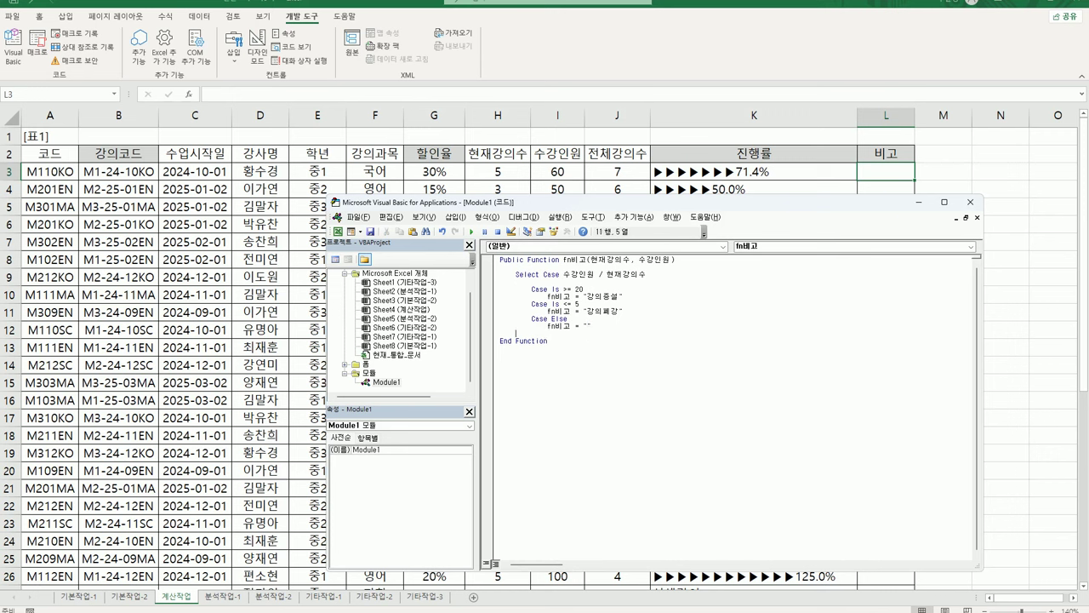
text(end select)
key(Return)
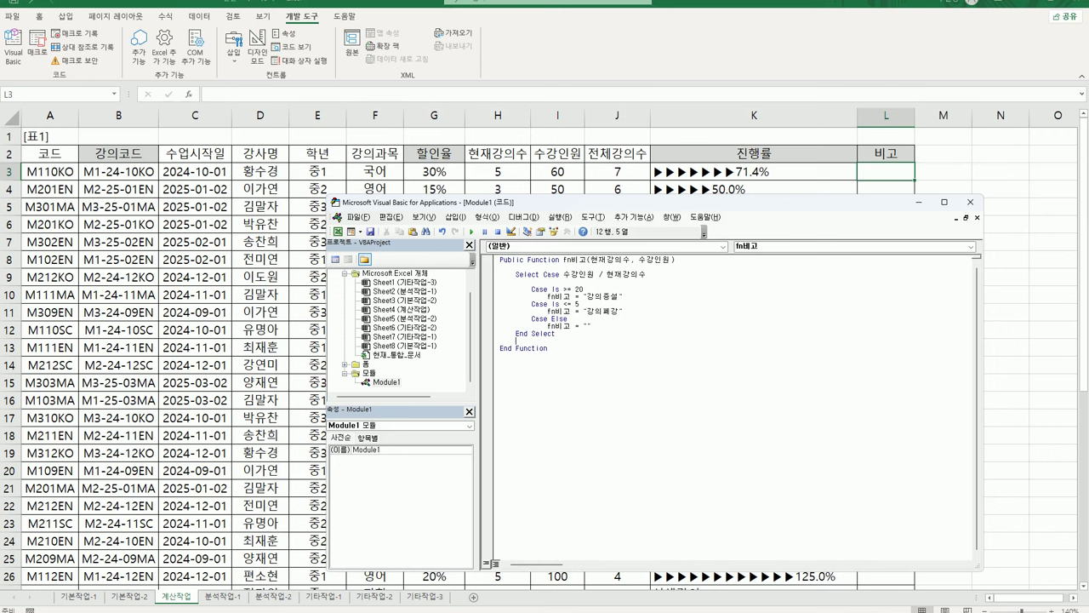
Insert =fn비고(H3,I3) in L3 via the function dialog and fill it down the 비고 column
click(971, 205)
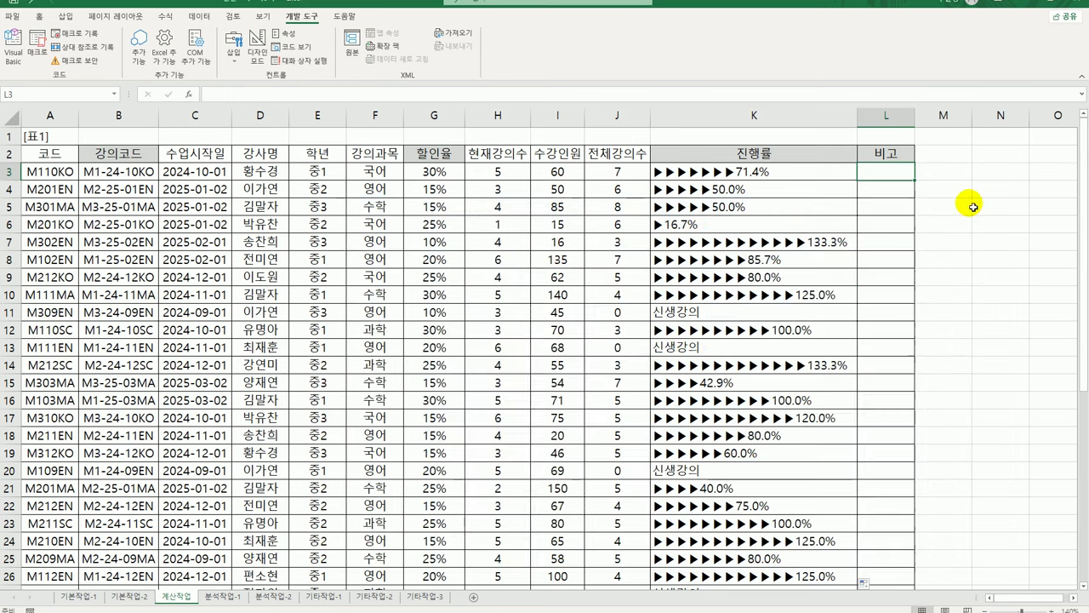
click(191, 100)
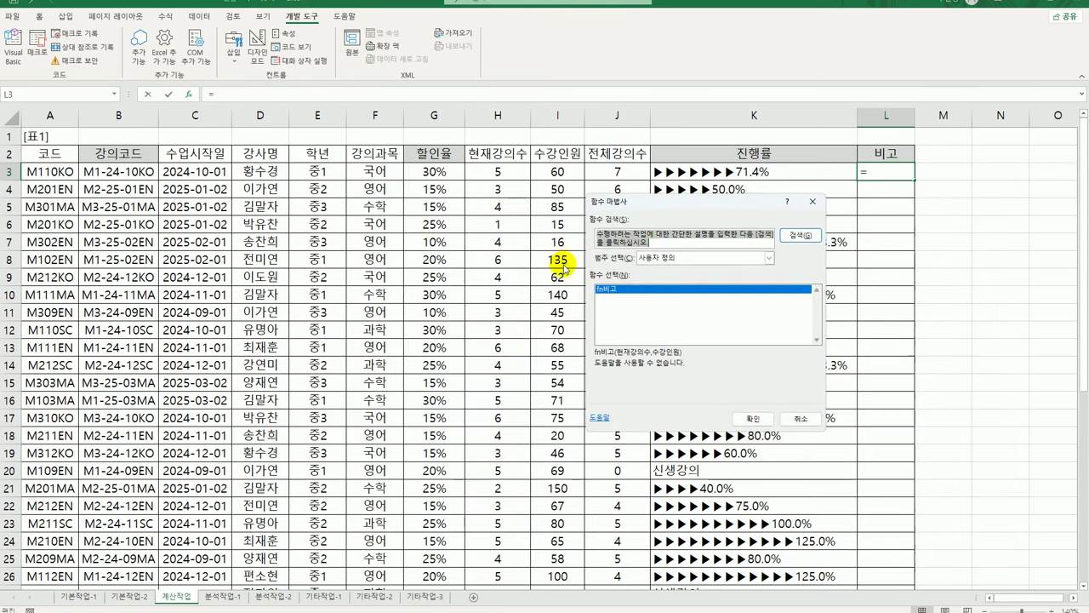
click(758, 419)
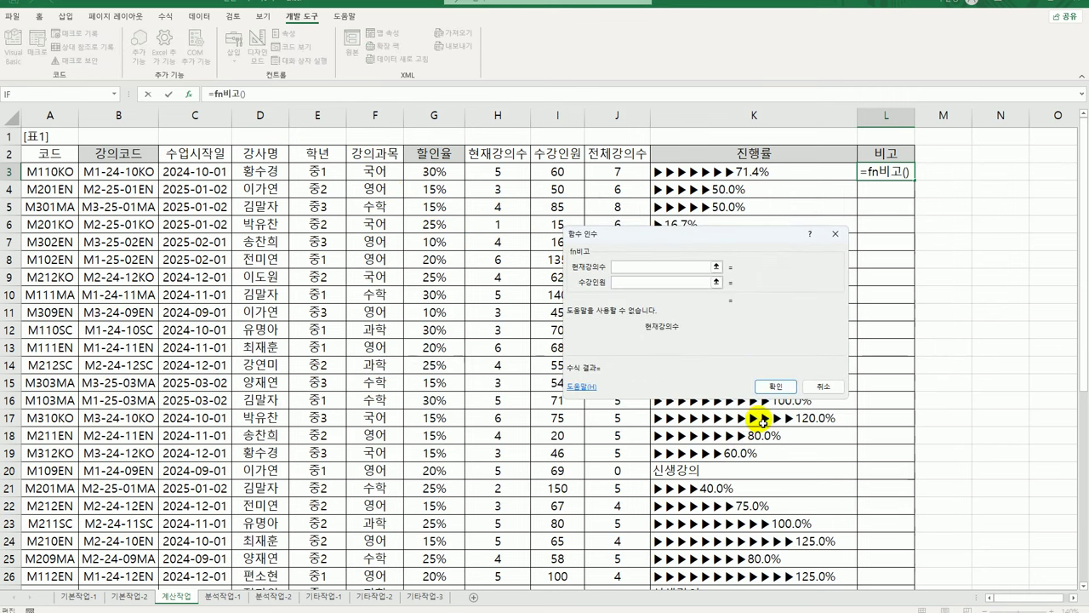
click(496, 172)
click(653, 281)
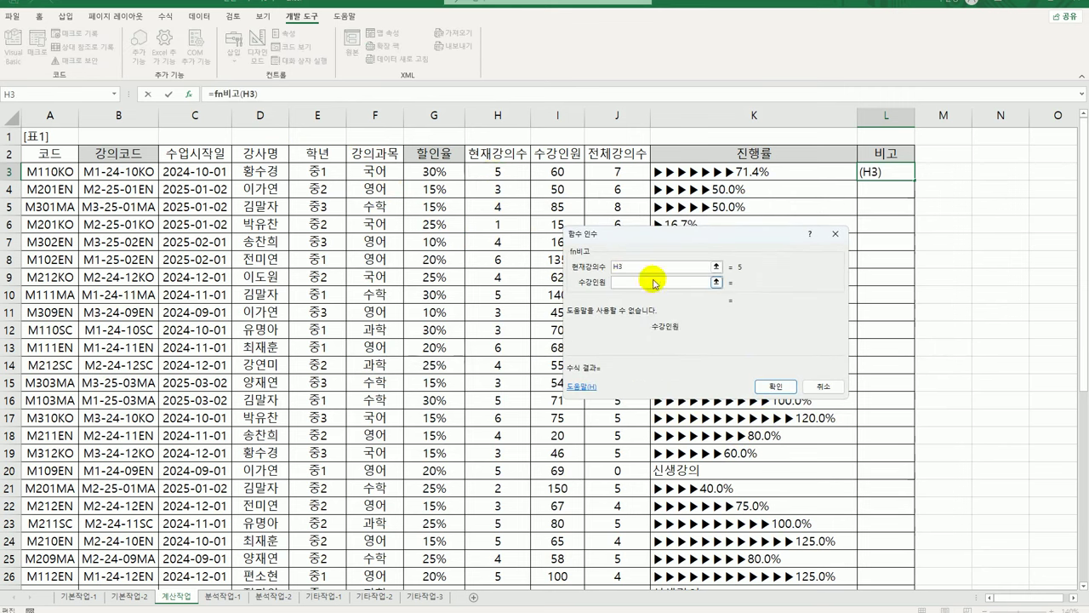
click(558, 173)
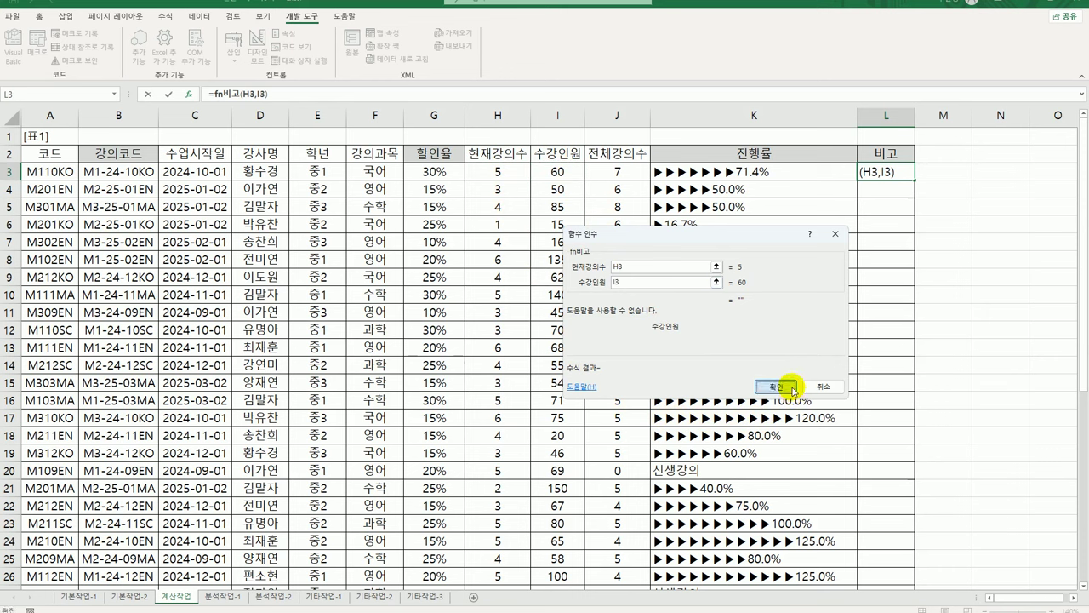
click(775, 386)
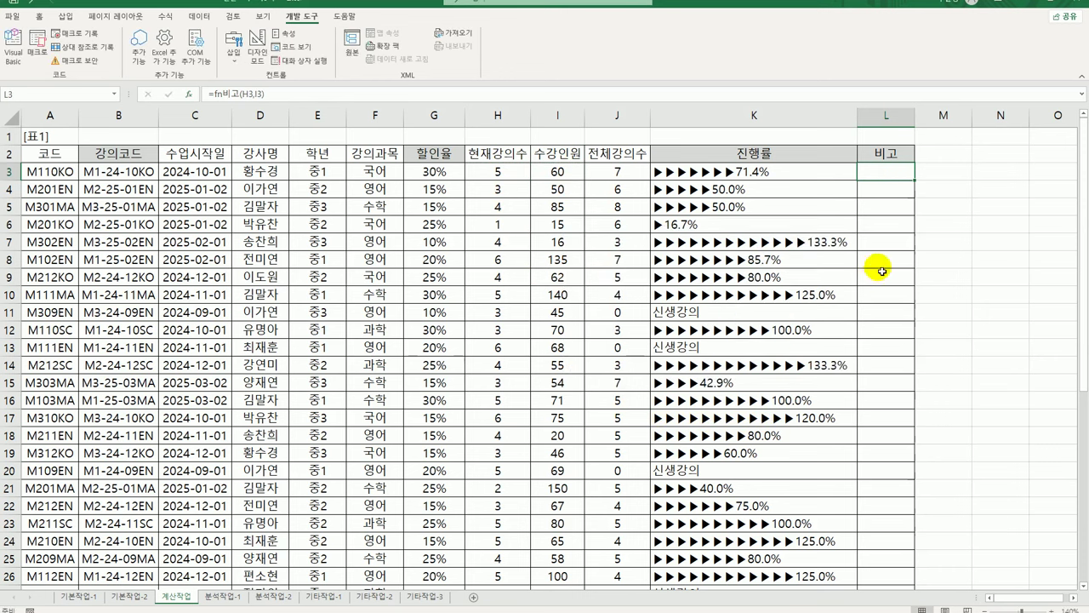
double_click(916, 180)
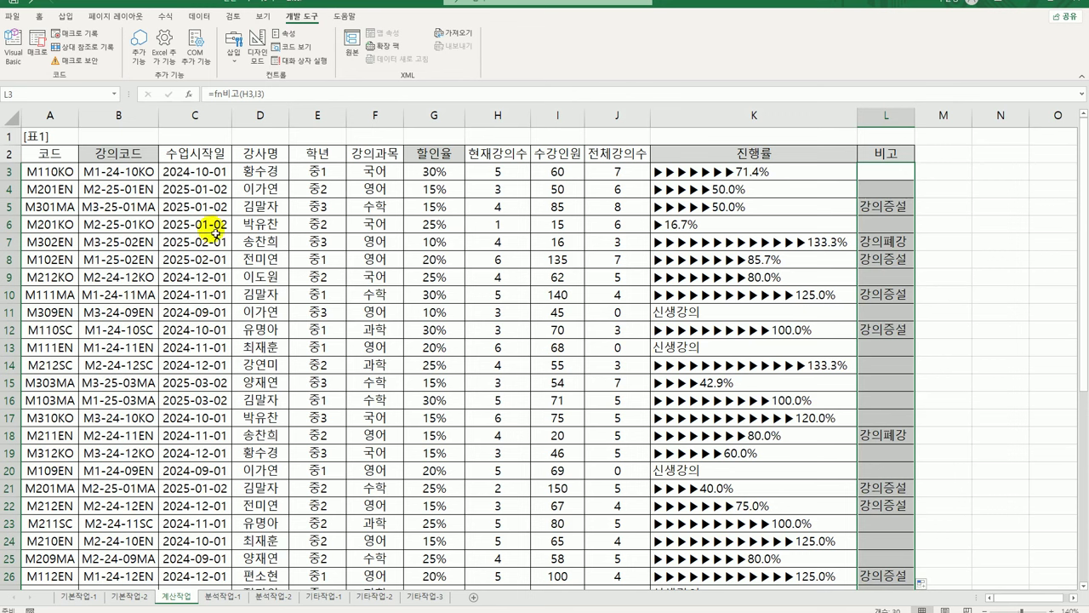
scroll(243, 276, down, 6)
click(438, 440)
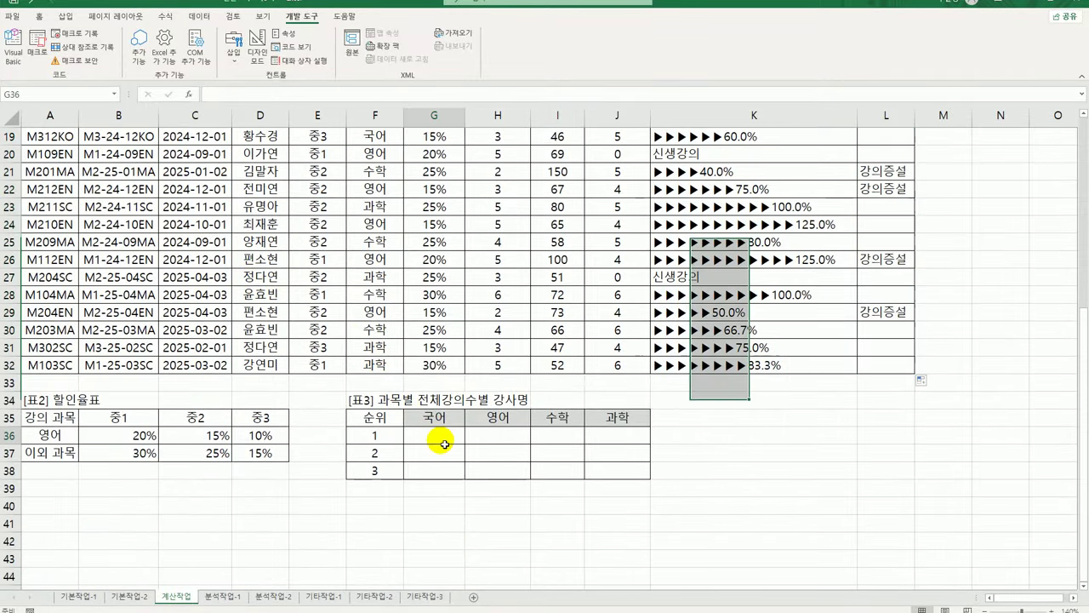
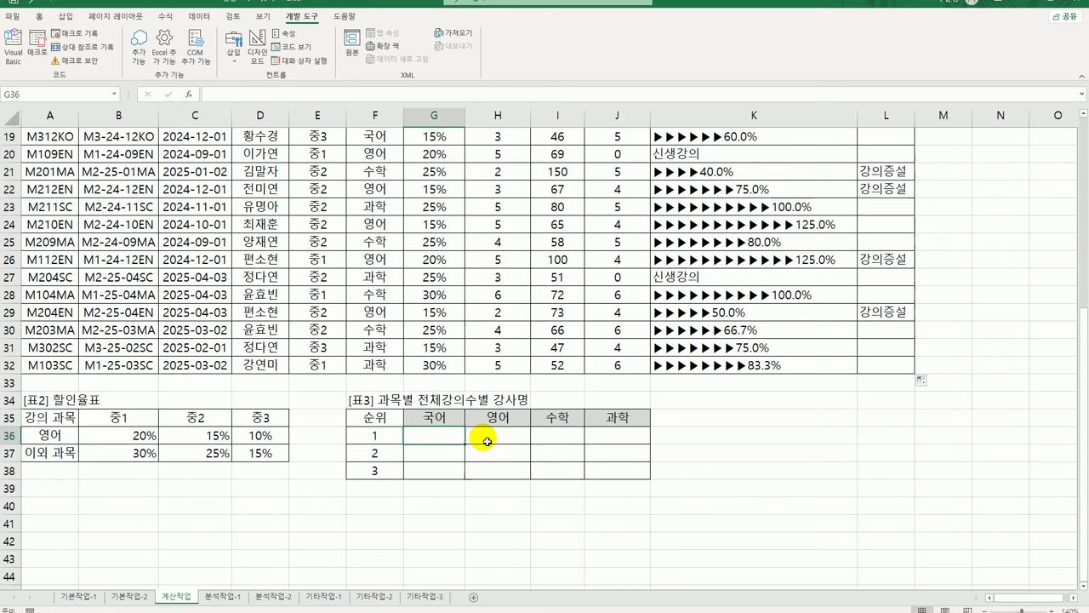
Start G36 with =INDEX over the absolute instructor range $D$3:$D$32
text(=ind)
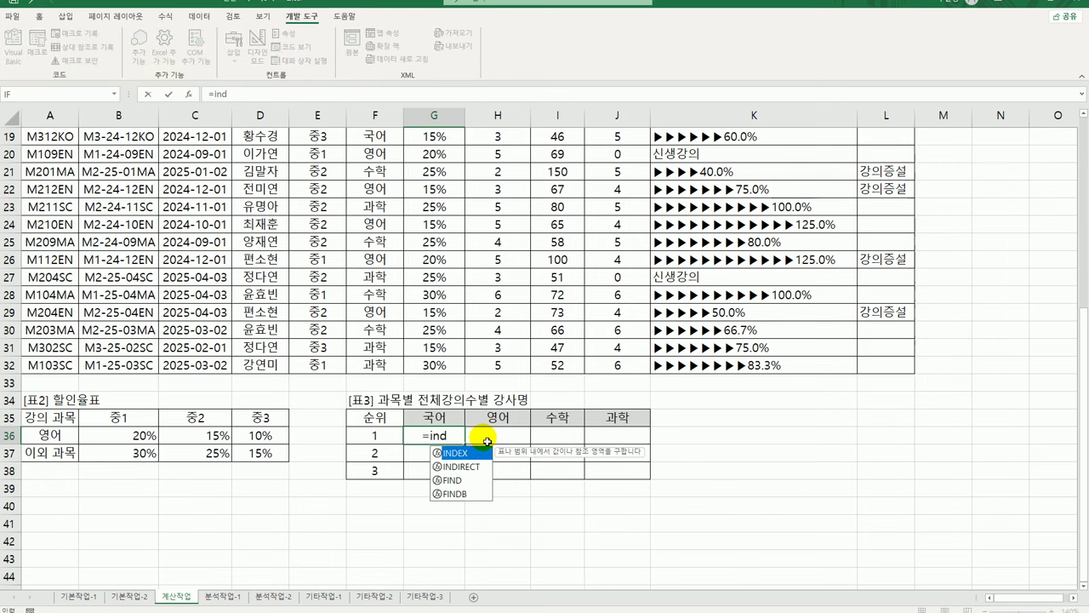
key(Tab)
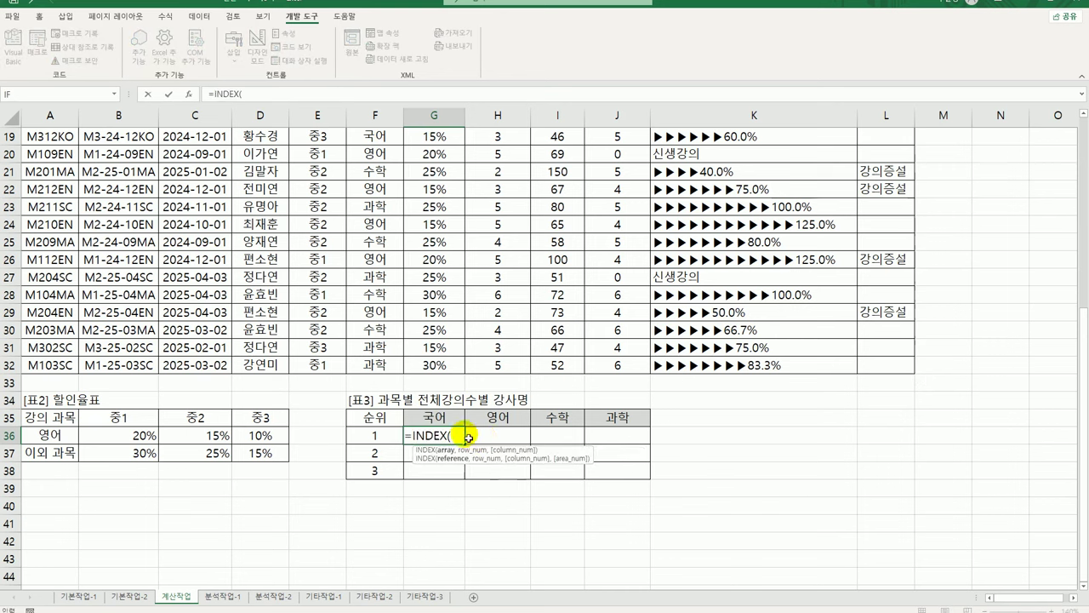
scroll(134, 297, up, 6)
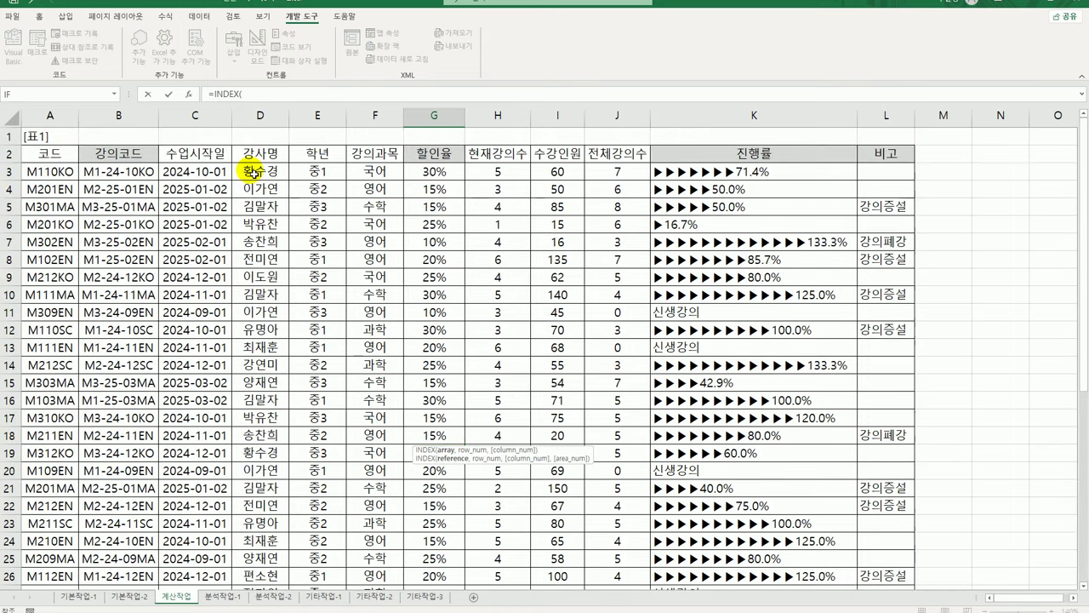
drag(255, 171, 274, 562)
scroll(379, 530, down, 3)
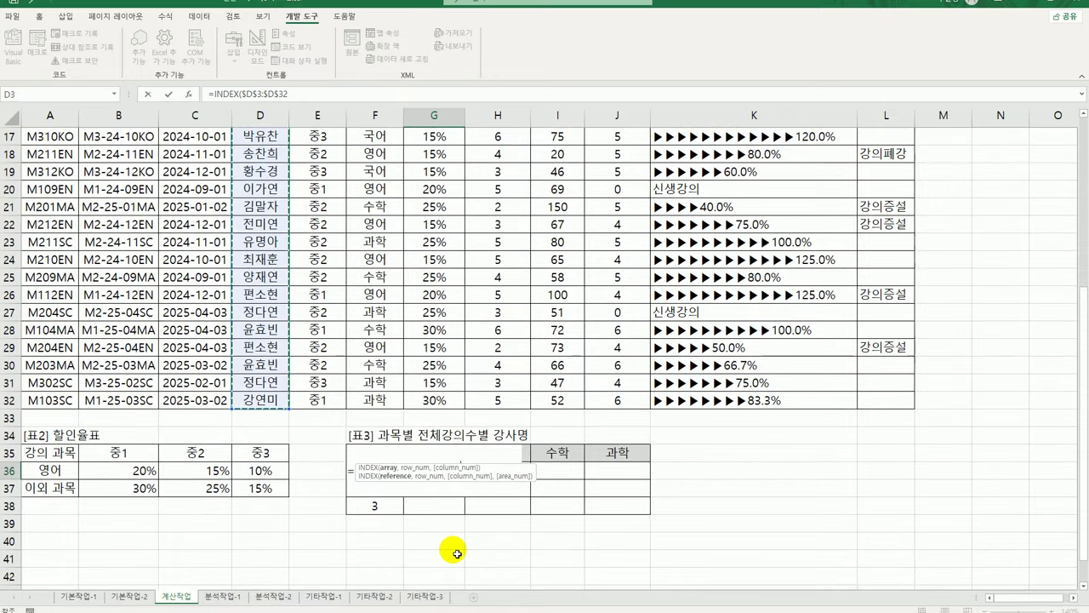
key(F4)
text(,)
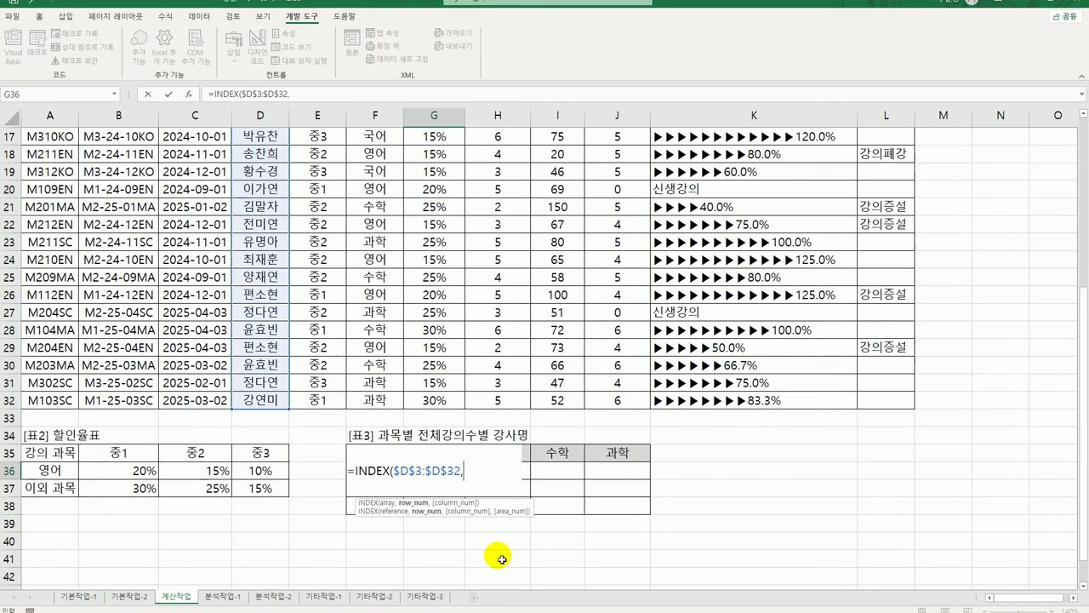
Add MATCH(LARGE(( over the absolute subject range $F$3:$F$32
text(mat)
key(Tab)
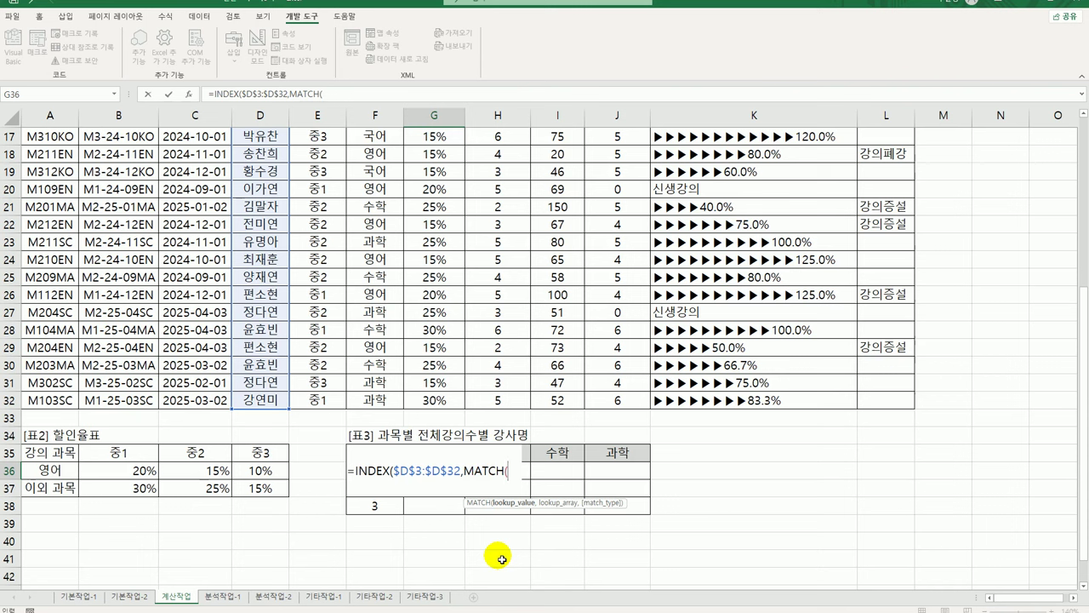
text(lar)
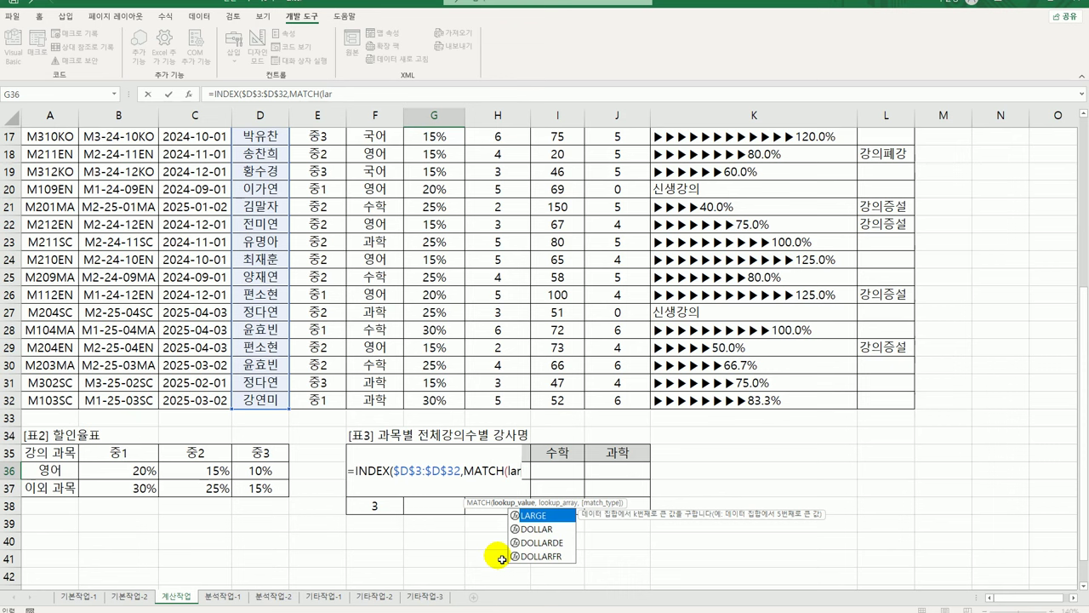
key(Tab)
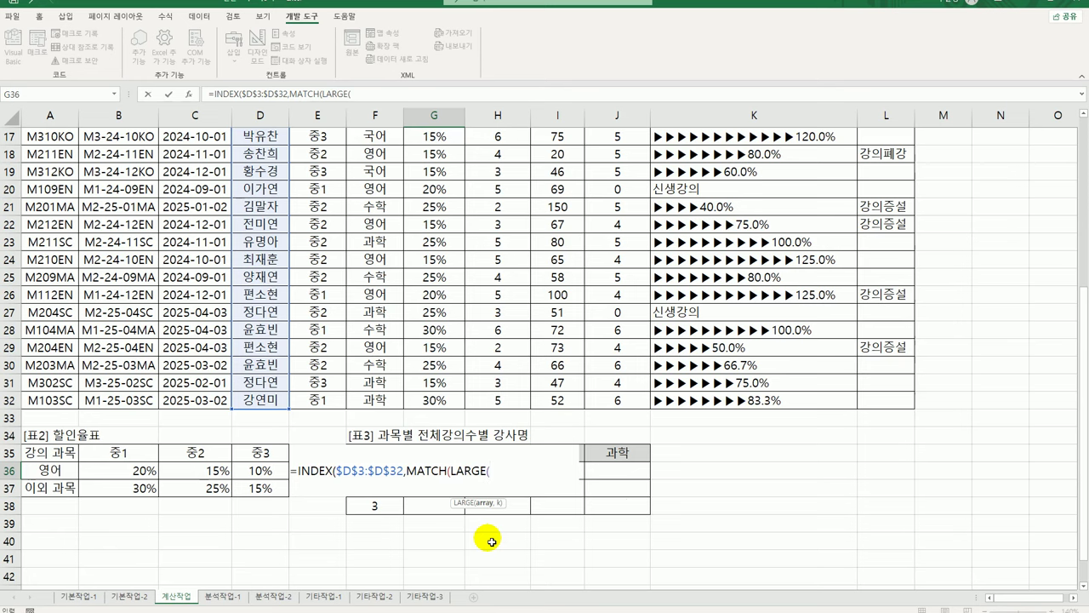
text(()
scroll(470, 487, up, 6)
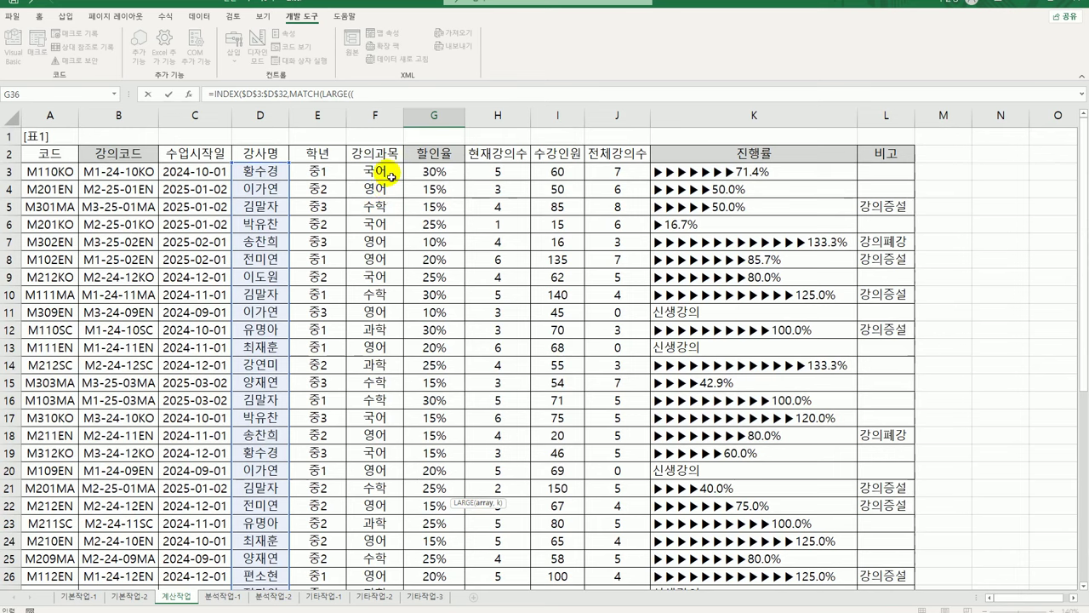
drag(390, 176, 402, 543)
key(F4)
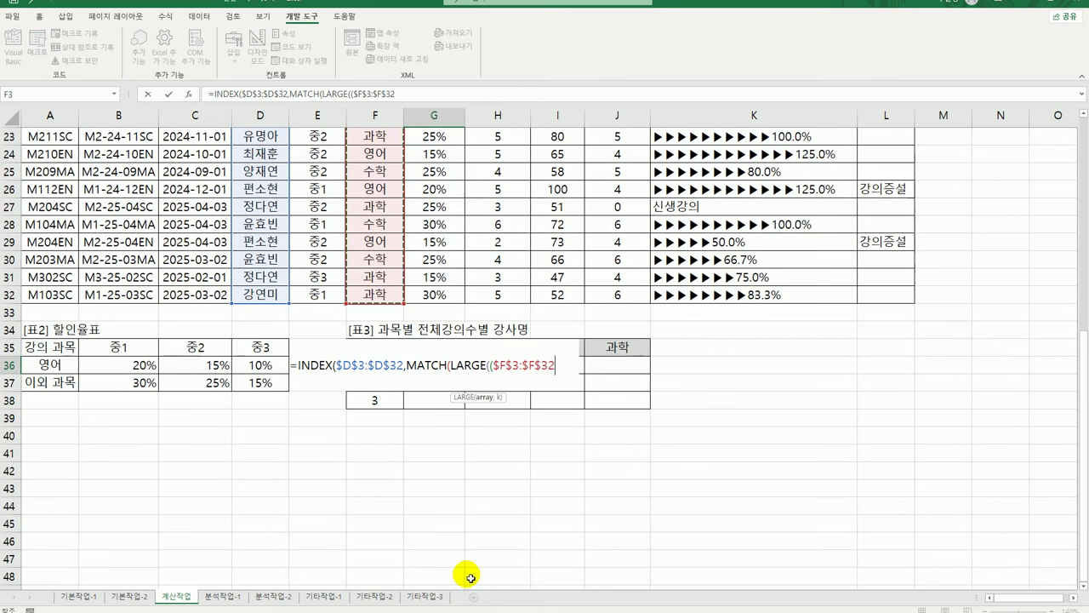
Extend LARGE with =G$35)*$J$3:$J$32 and a comma, then reference rank cell F36
text(=)
key(Up)
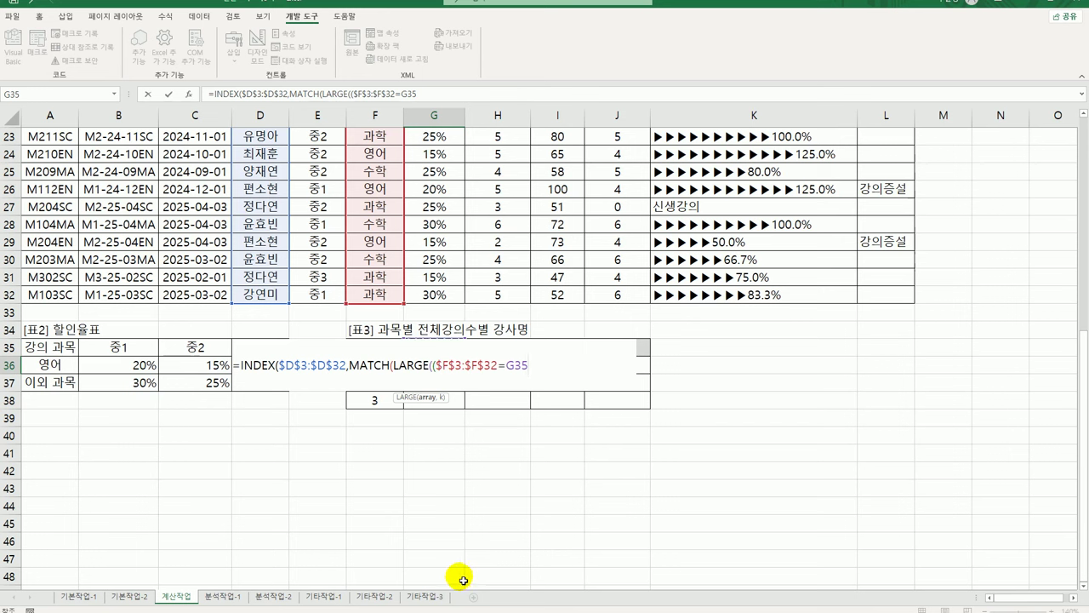
key(F4)
key(F4)
text()*)
scroll(544, 426, up, 7)
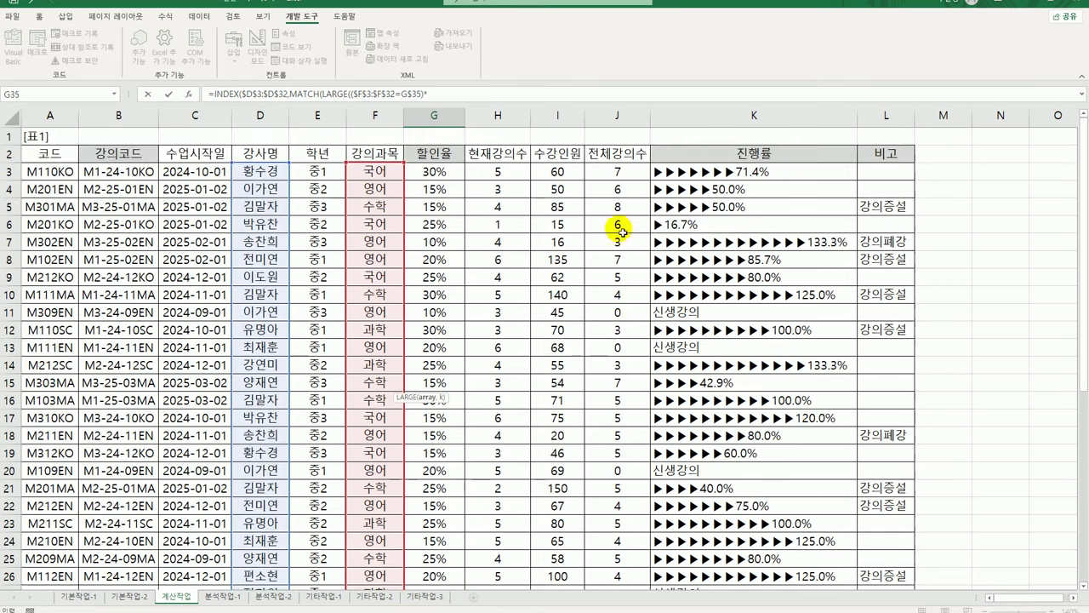
drag(617, 171, 628, 589)
key(F4)
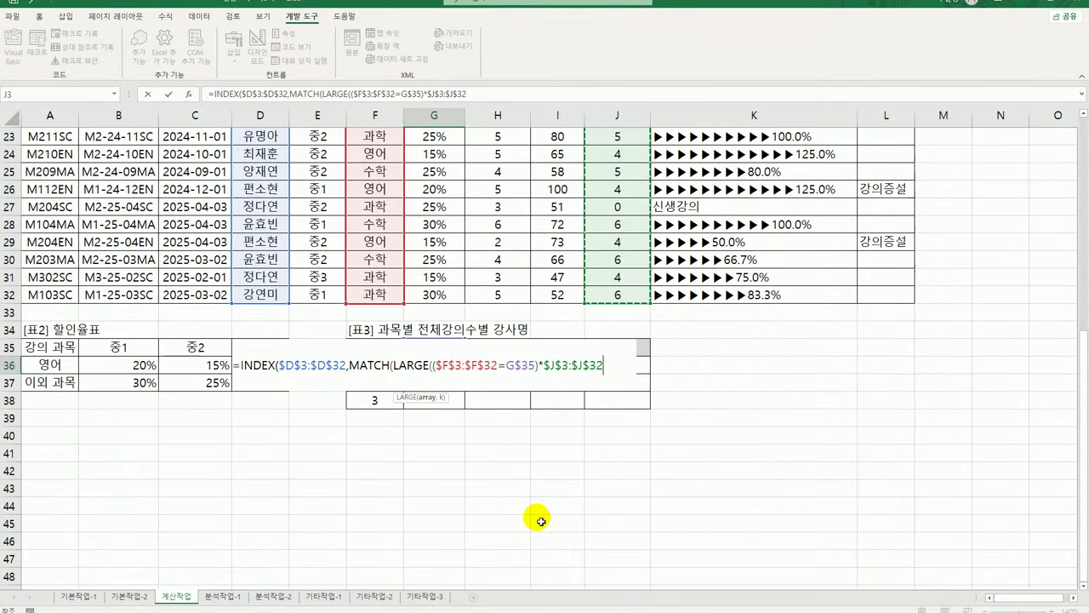
text(,)
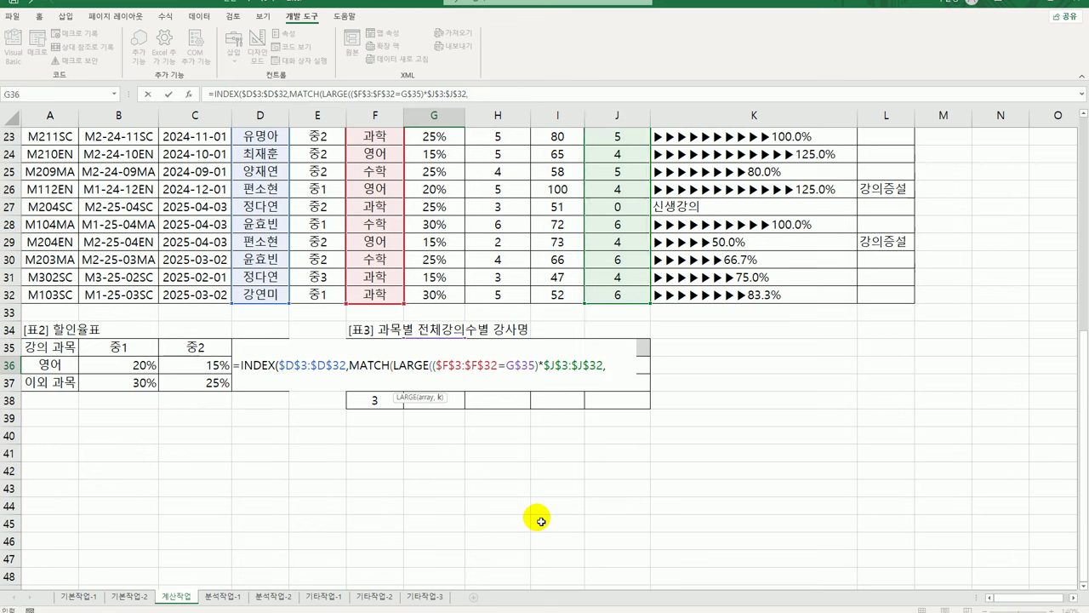
key(Left)
Lock the rank as $F36, reuse the condition array as MATCH's lookup with 0, and commit with Ctrl+Shift+Enter
key(F4)
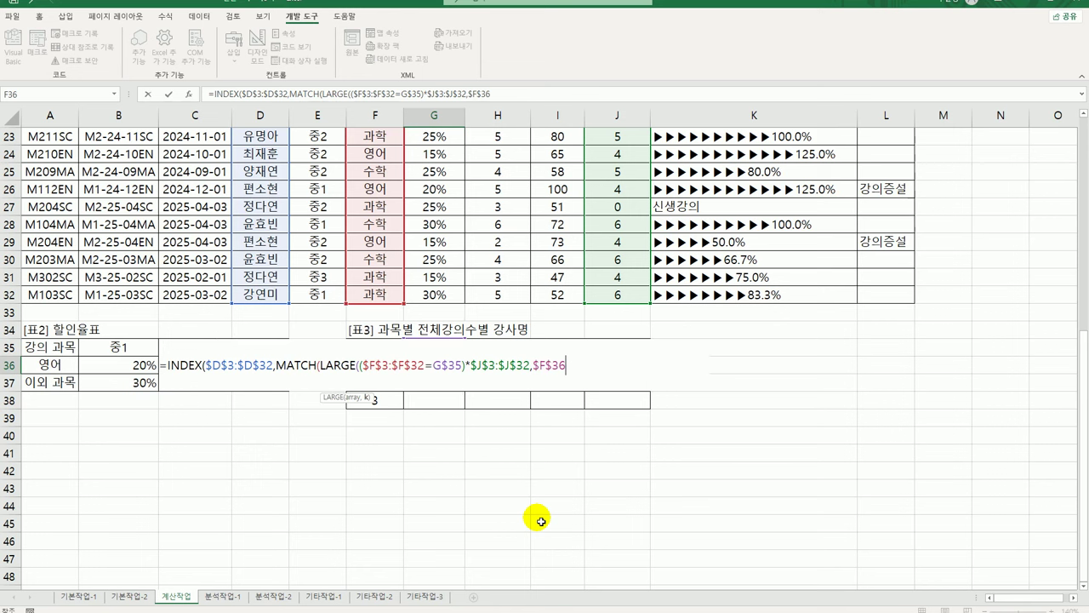
key(F4)
key(F4)
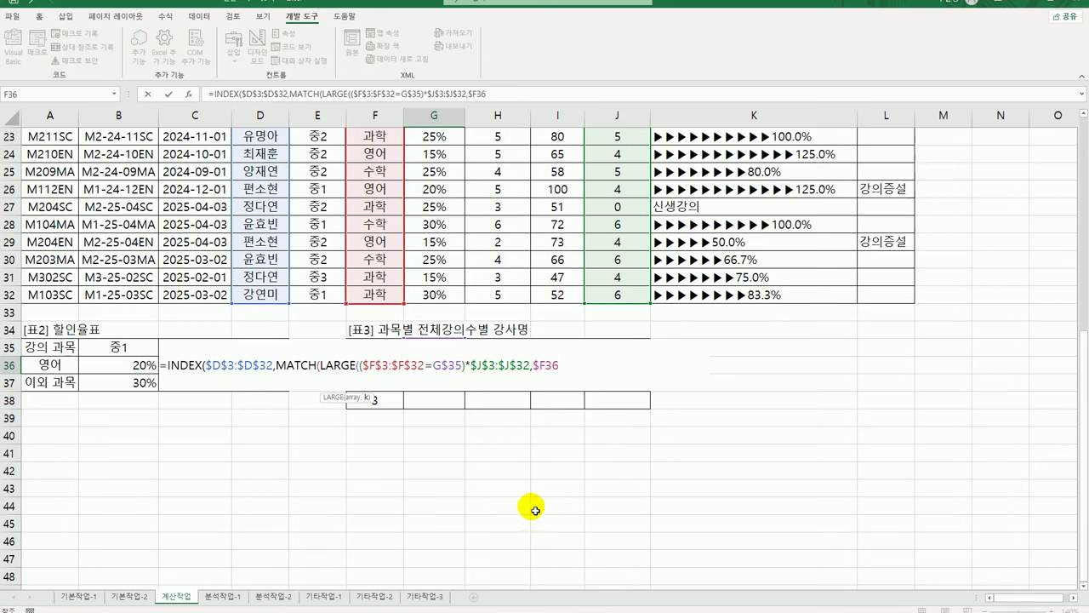
text())
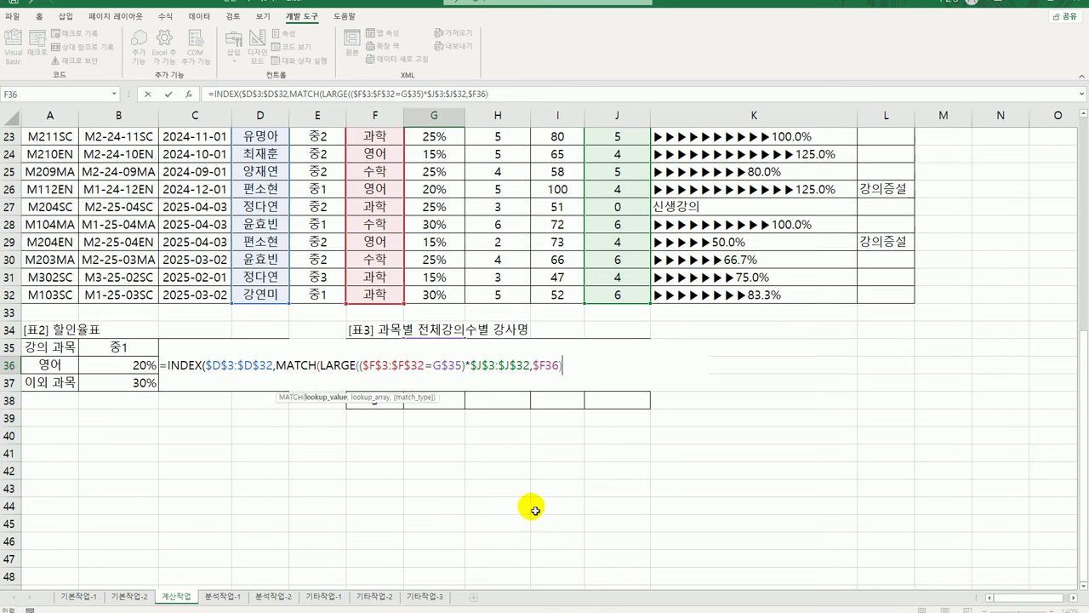
text(,)
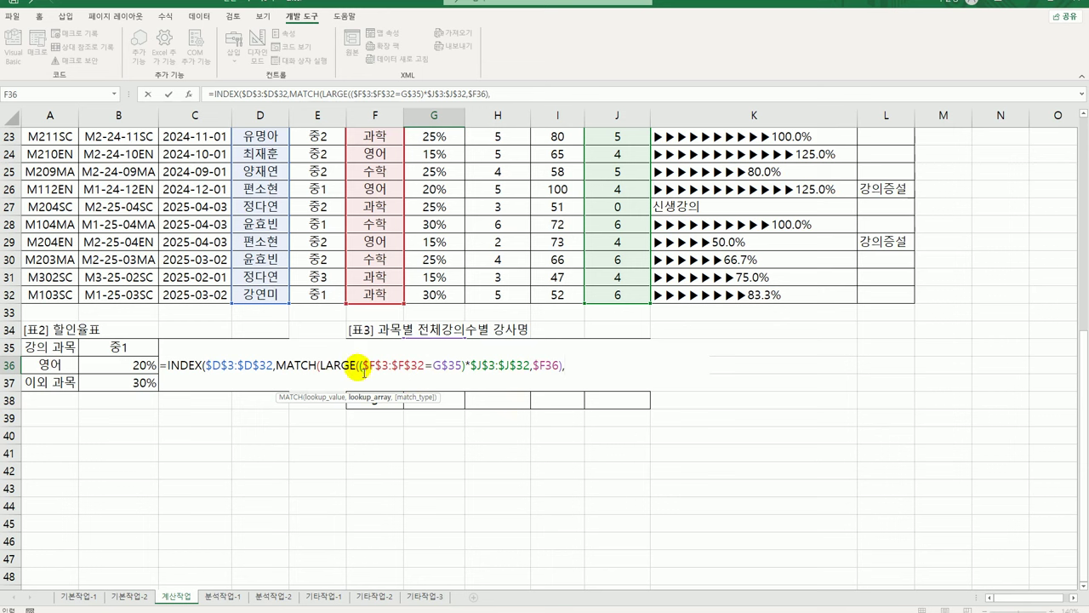
drag(363, 368, 530, 366)
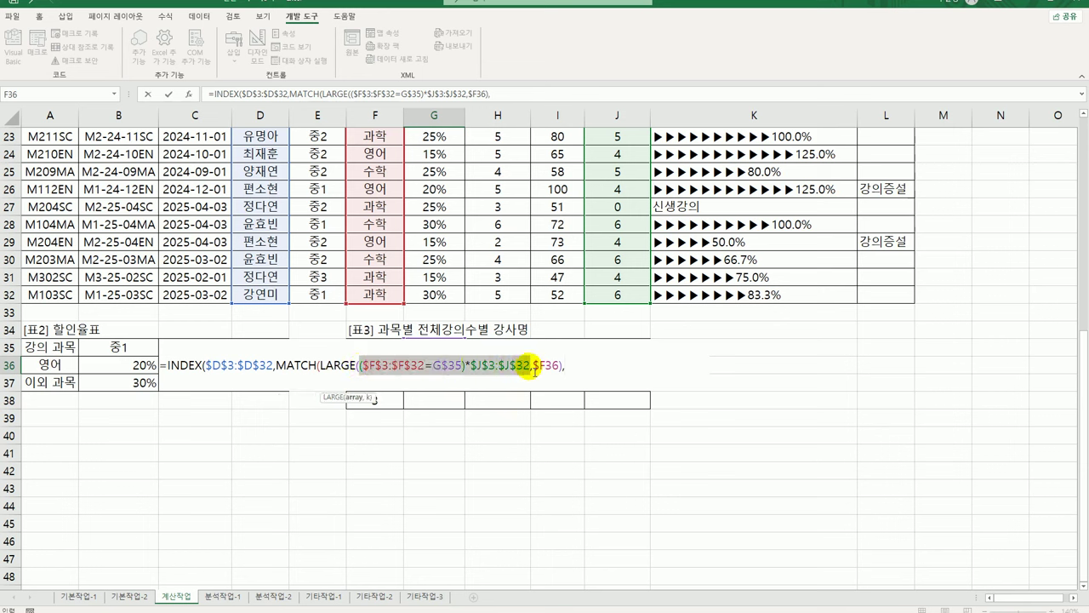
key(ctrl+c)
click(572, 366)
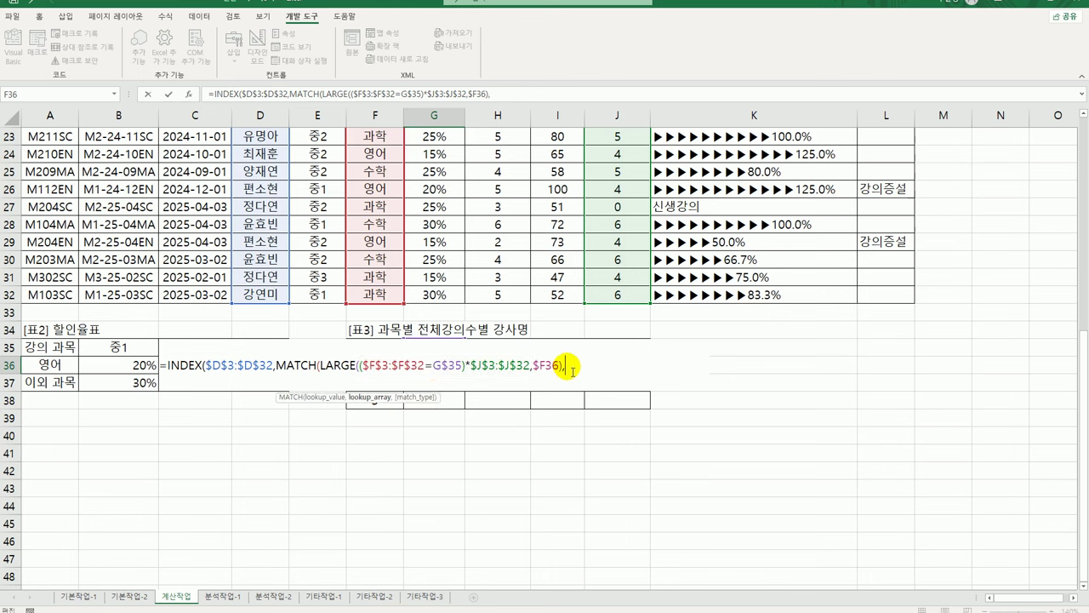
key(ctrl+v)
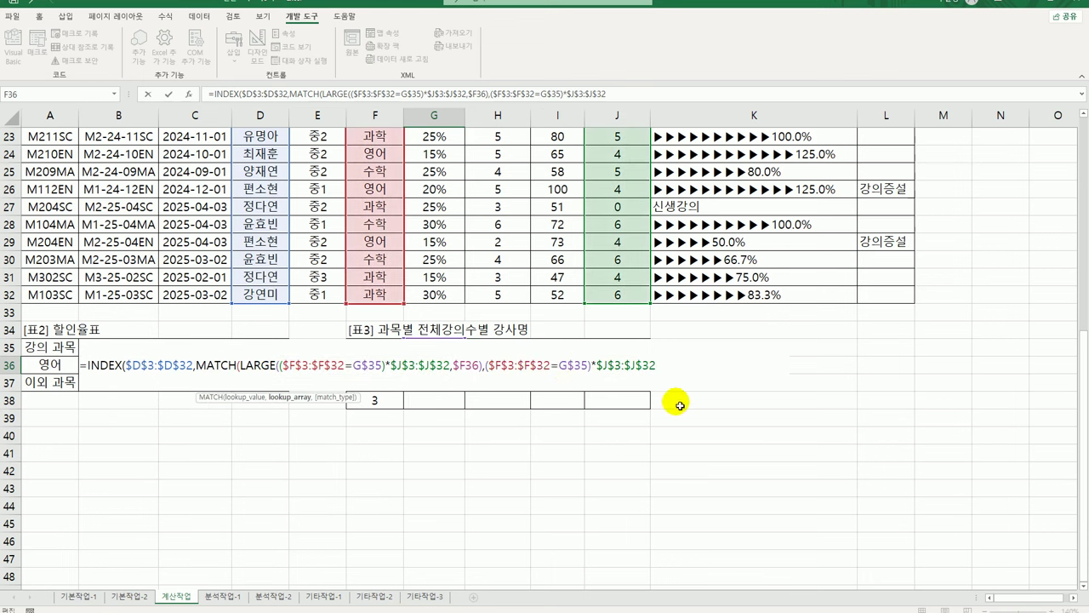
text(,)
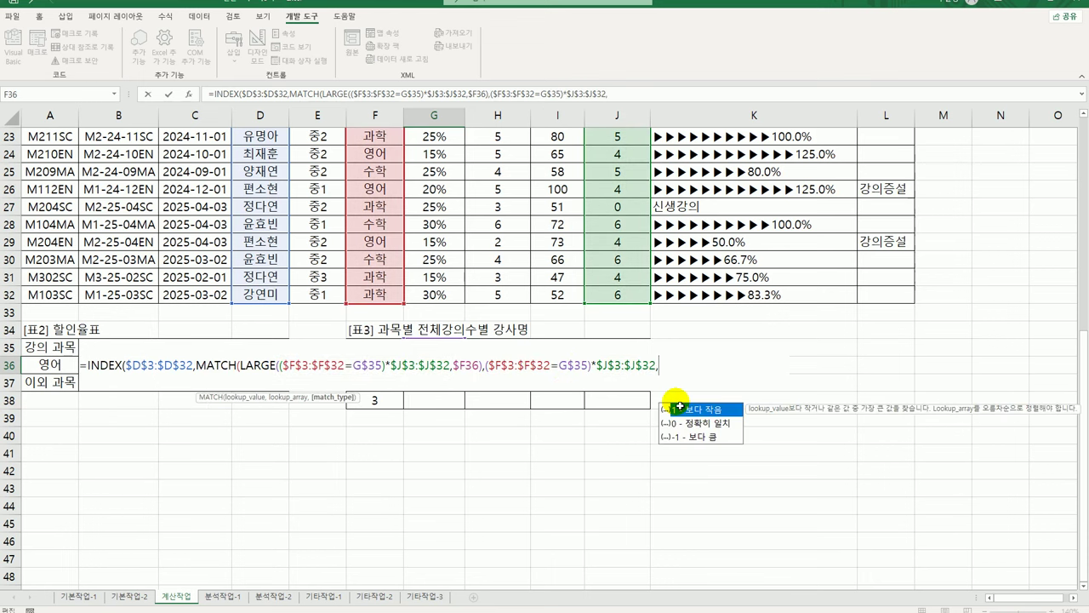
text(0))
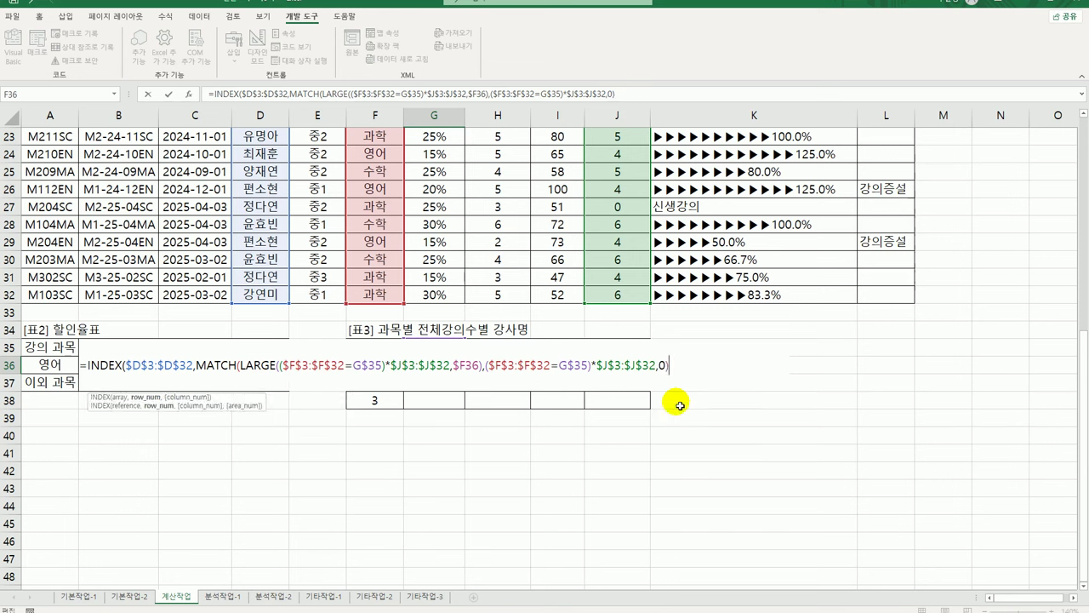
text())
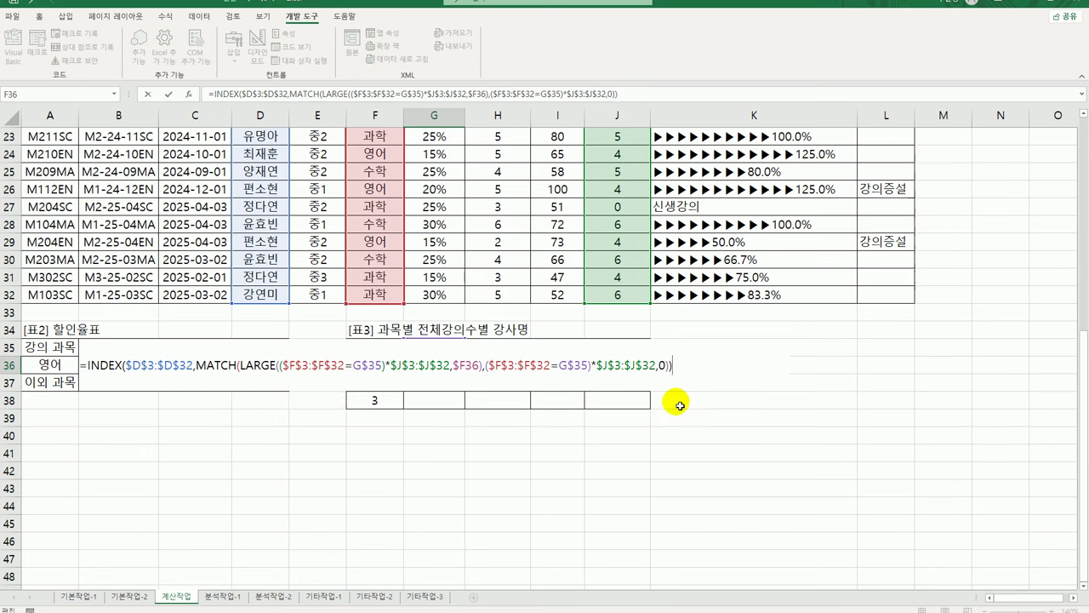
key(ctrl+shift+Return)
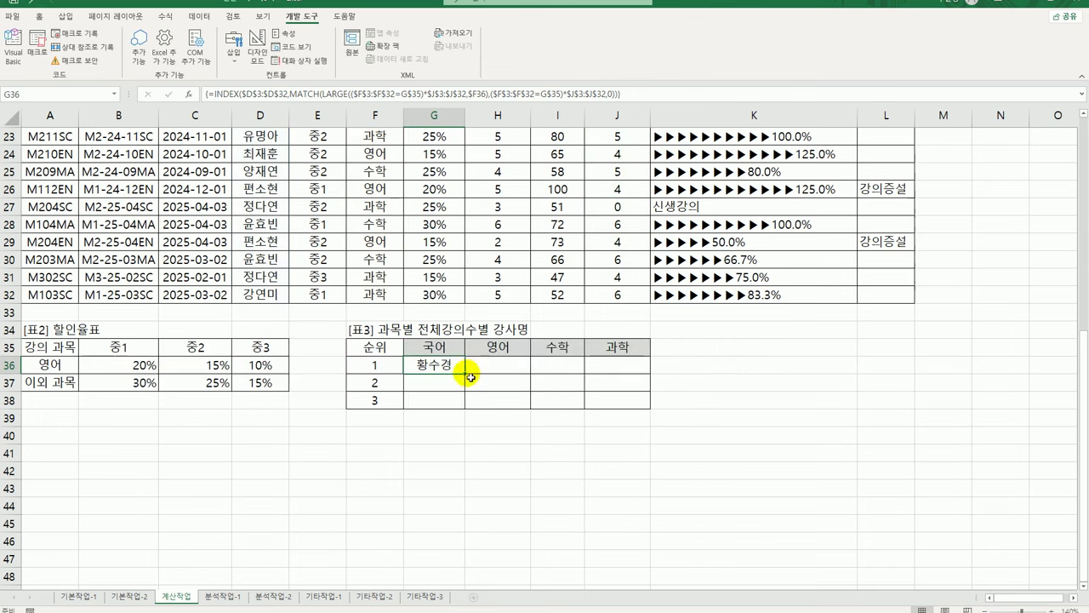
Fill G36's formula across G36:J38, then go to the 분석작업-1 sheet
drag(464, 374, 646, 416)
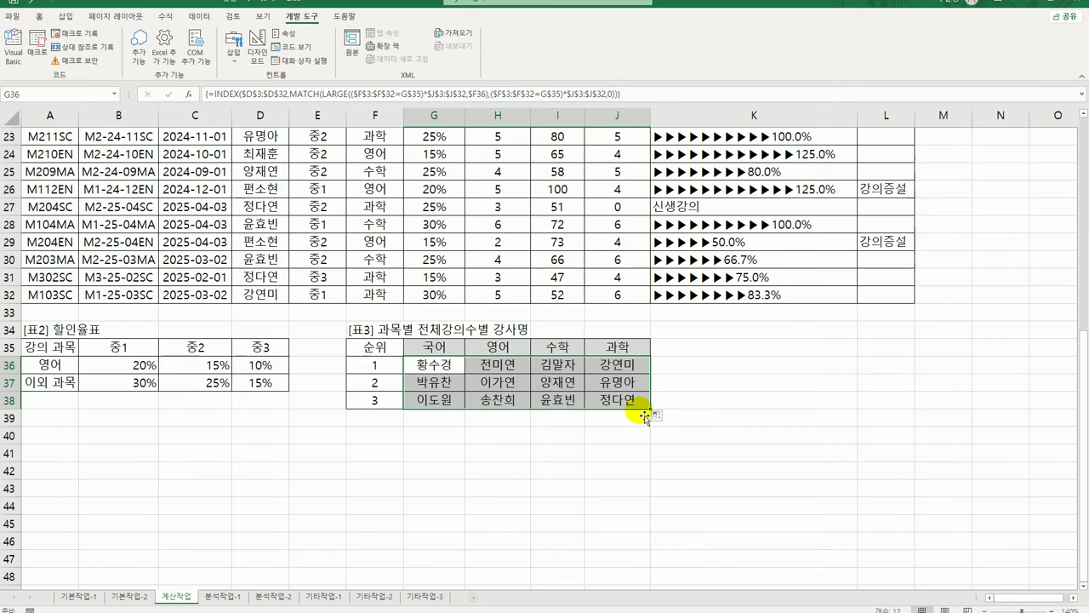
scroll(289, 490, up, 6)
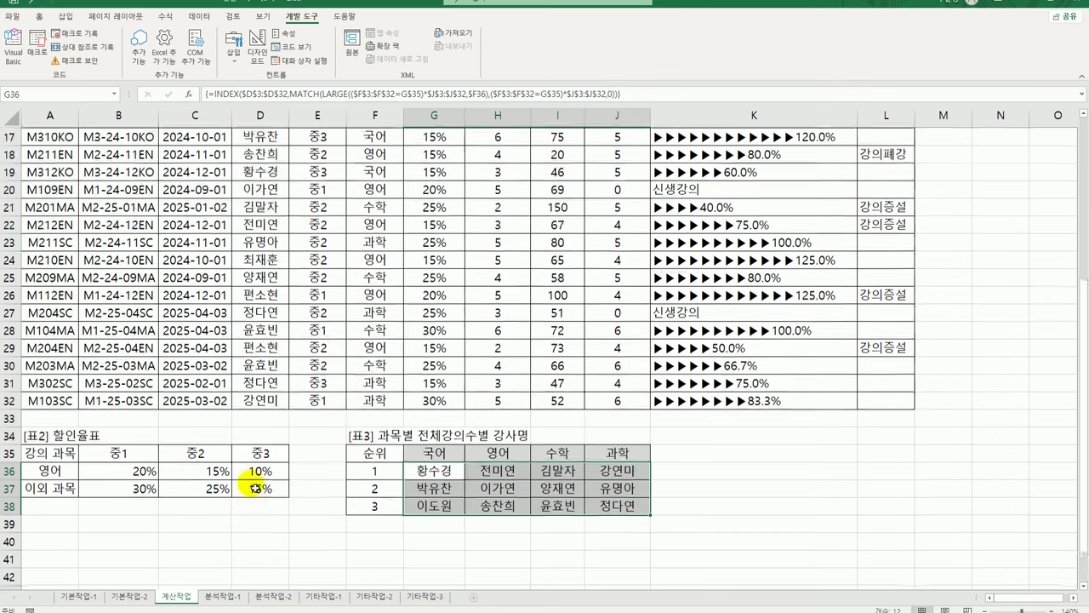
click(226, 598)
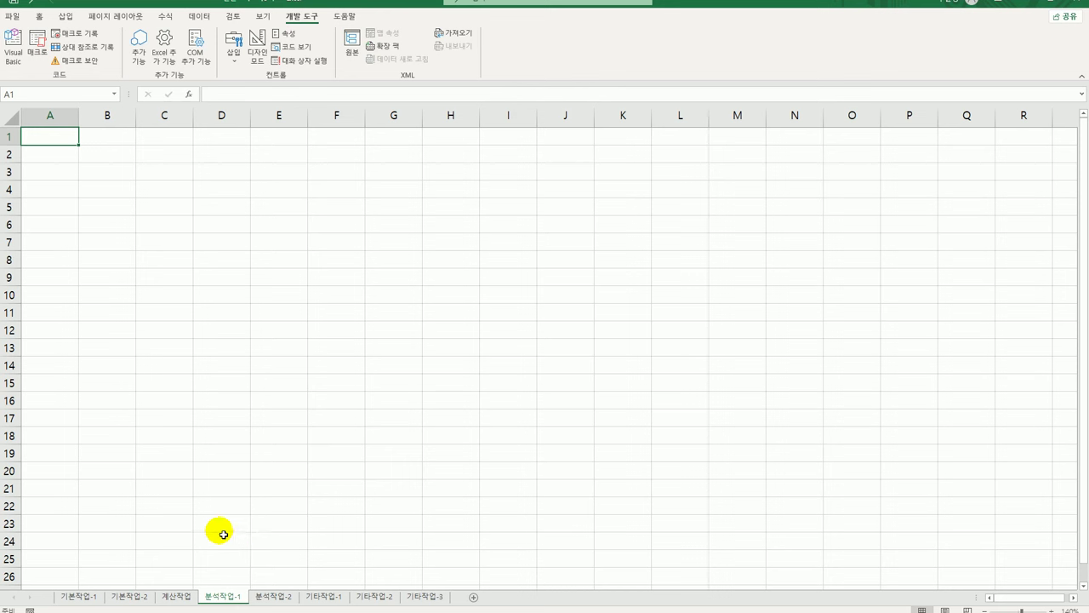
From cell B4, start a Microsoft Query import using MS Access Database and the 학원.accdb file
click(122, 194)
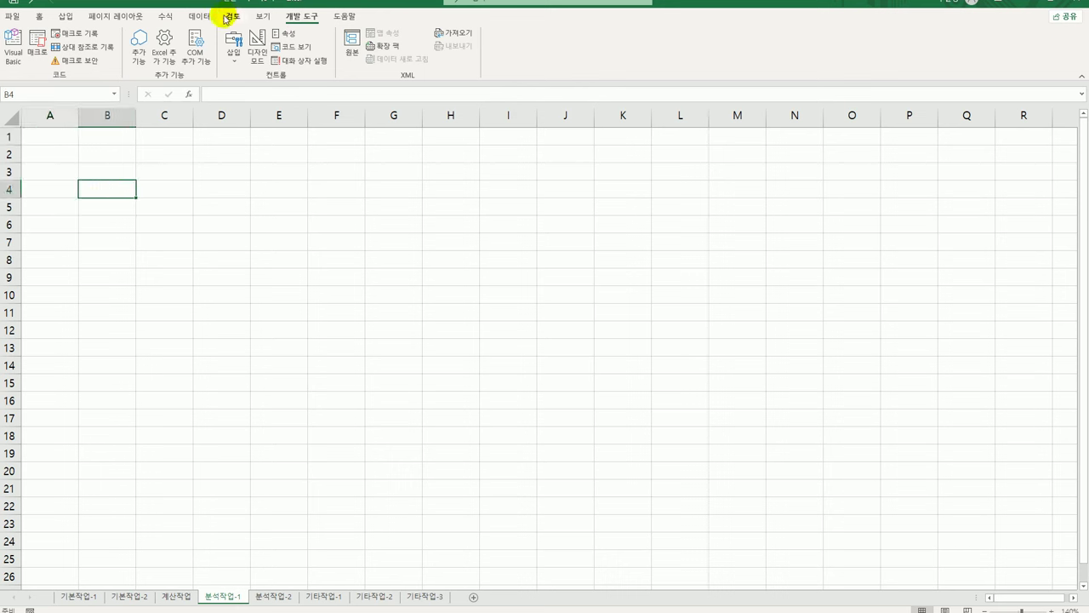
click(198, 17)
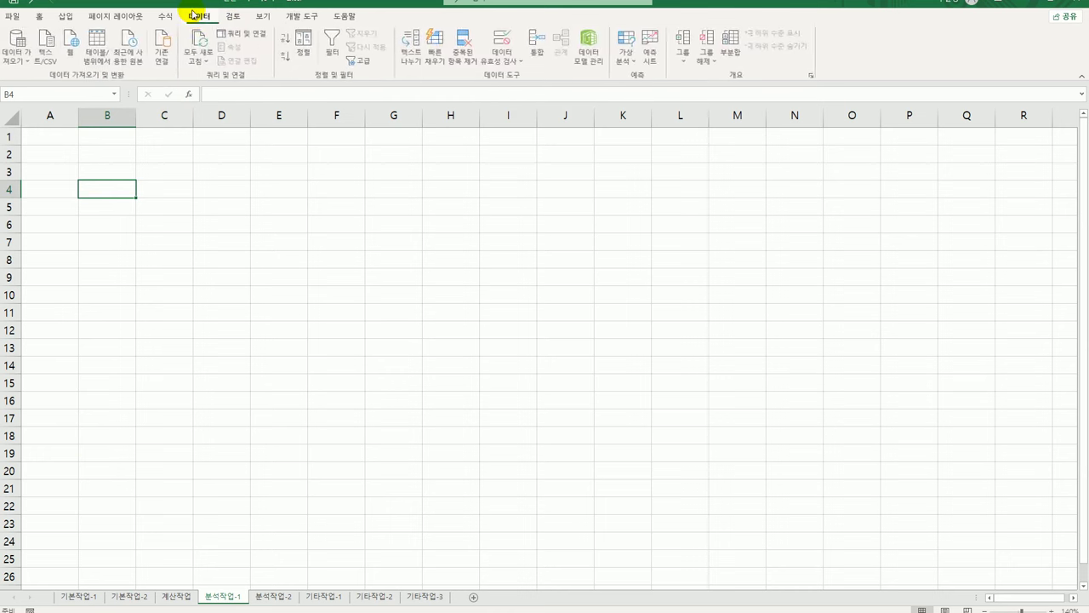
click(17, 52)
mouse_move(66, 190)
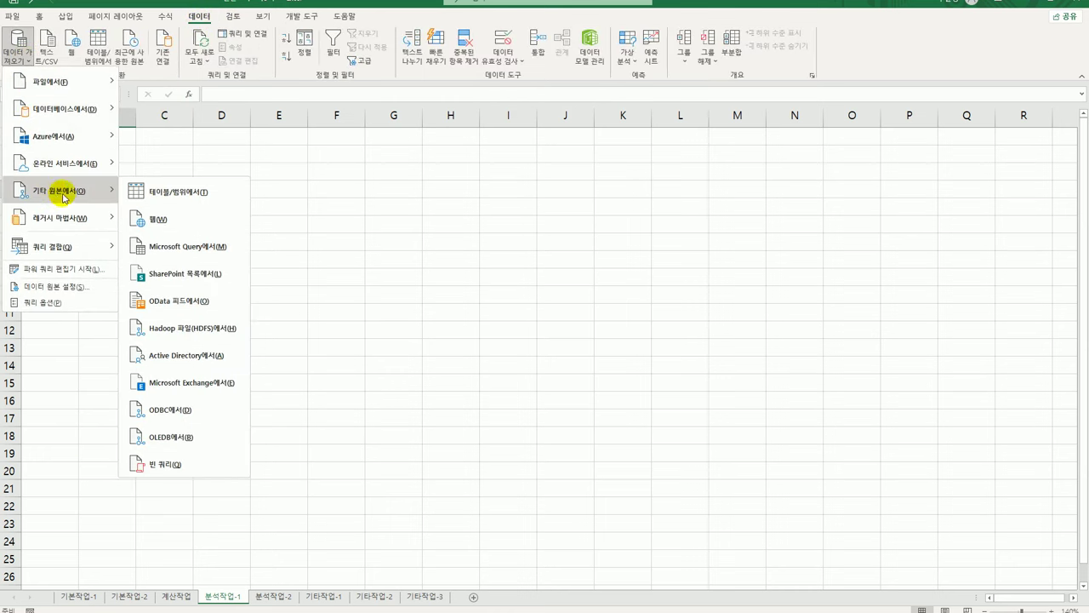
click(189, 249)
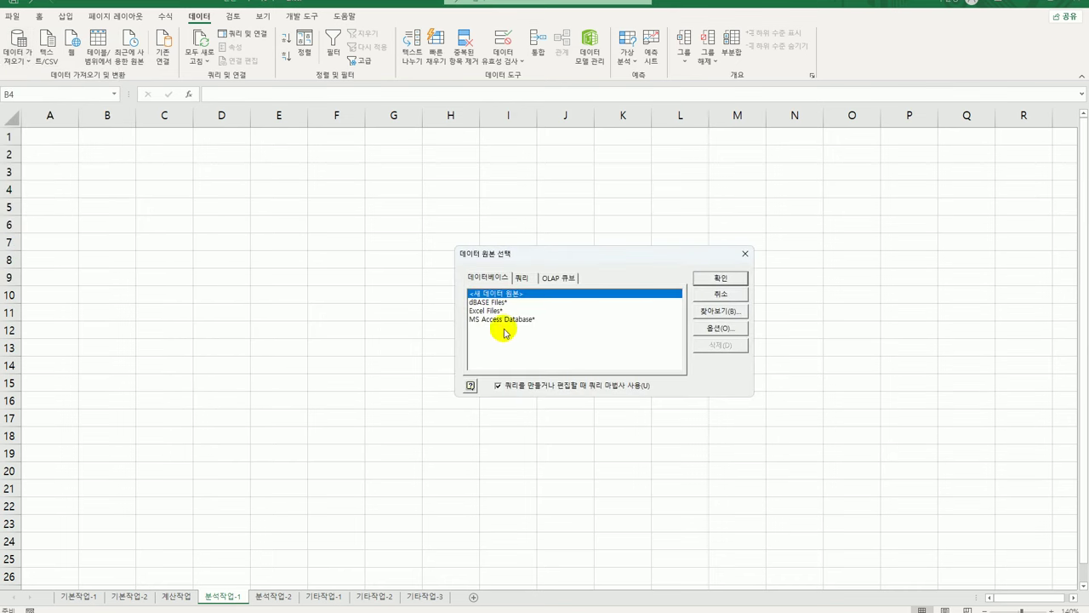
click(505, 320)
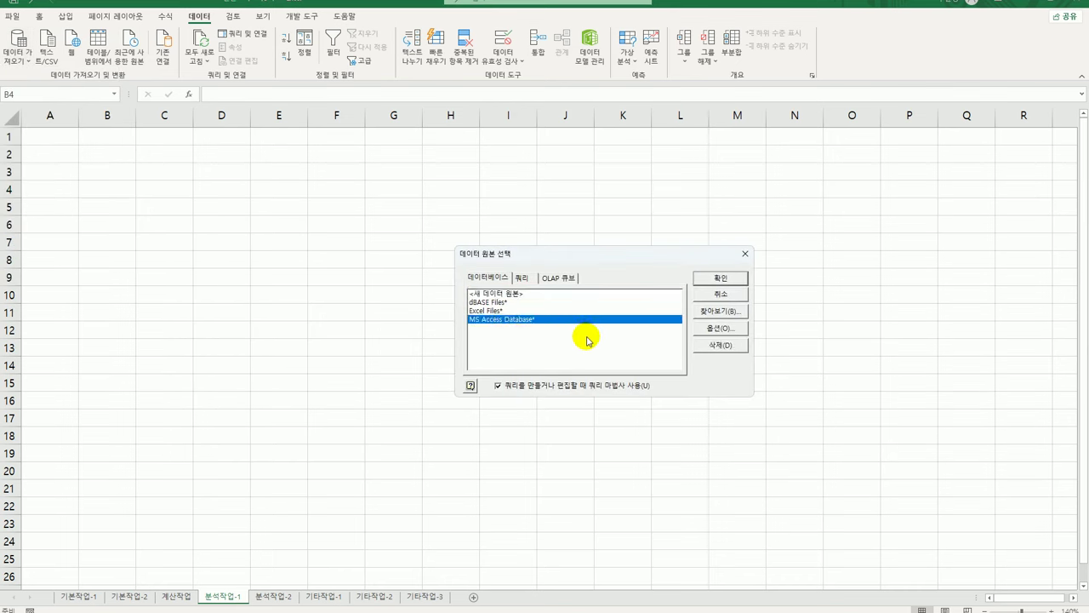
click(720, 279)
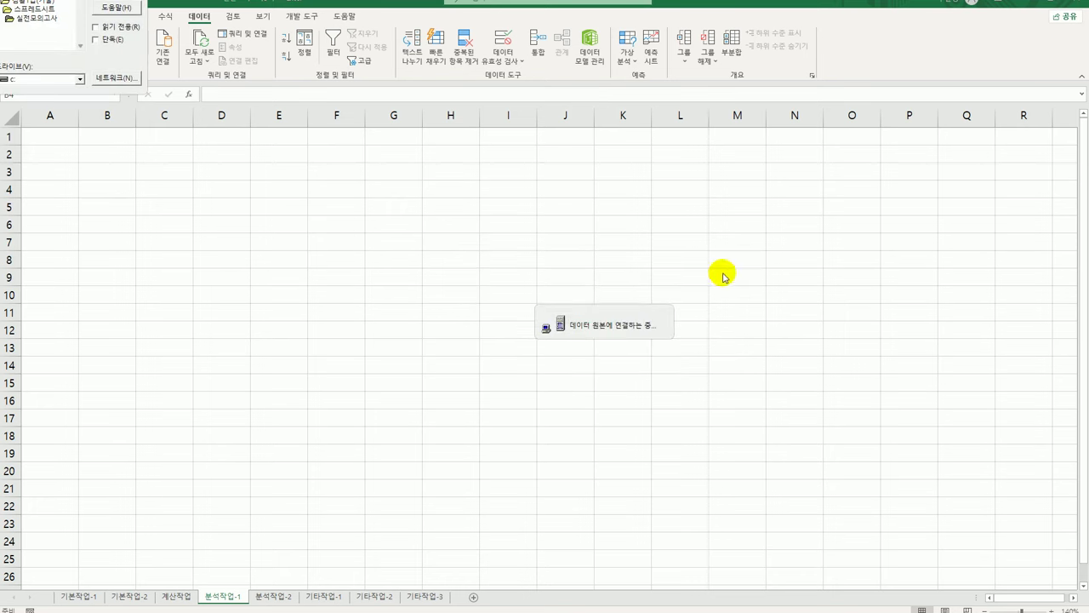
drag(562, 259, 559, 262)
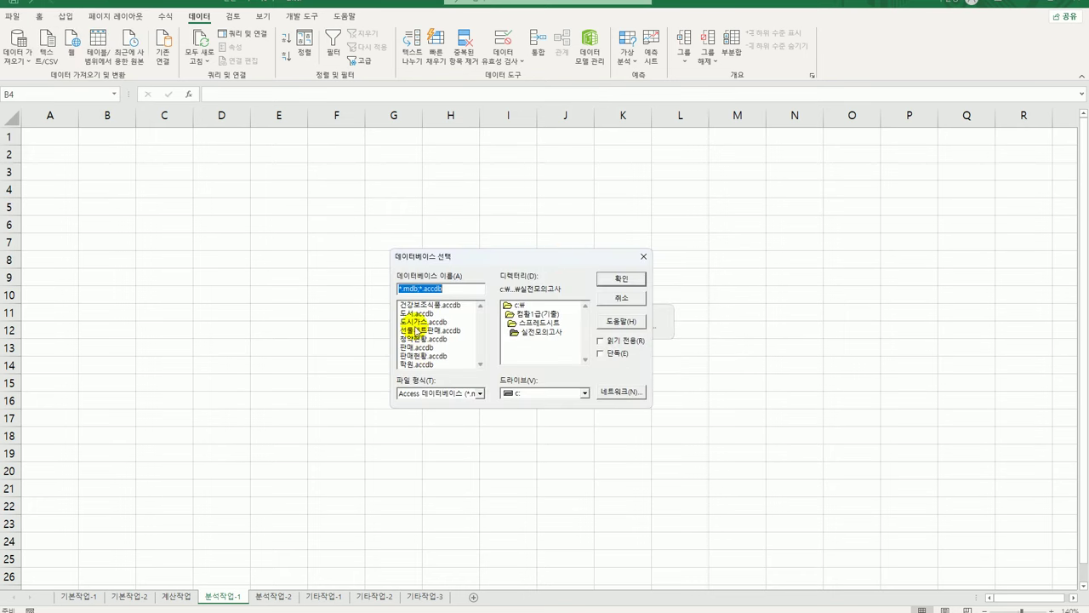
click(418, 365)
Add the 학년, 수업시작일, 강의과목 and 수강인원 columns to the query
click(621, 279)
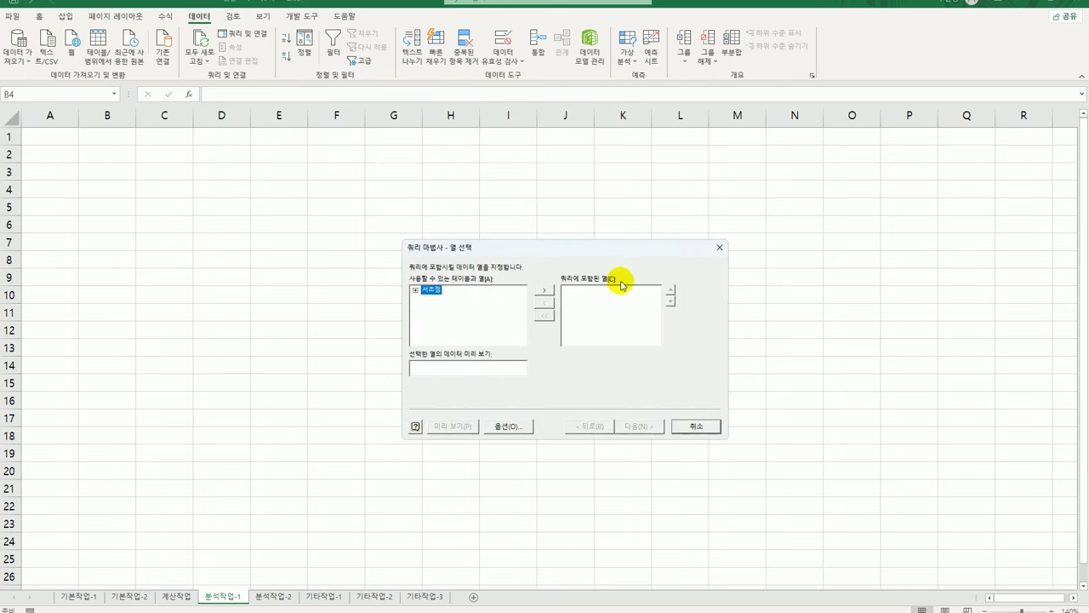
click(418, 289)
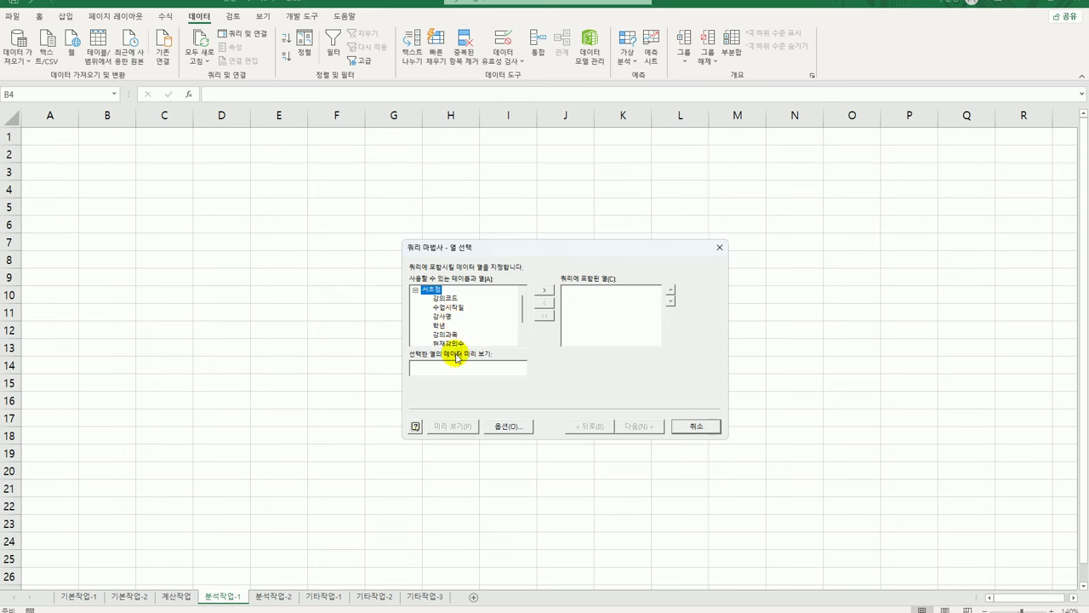
double_click(446, 324)
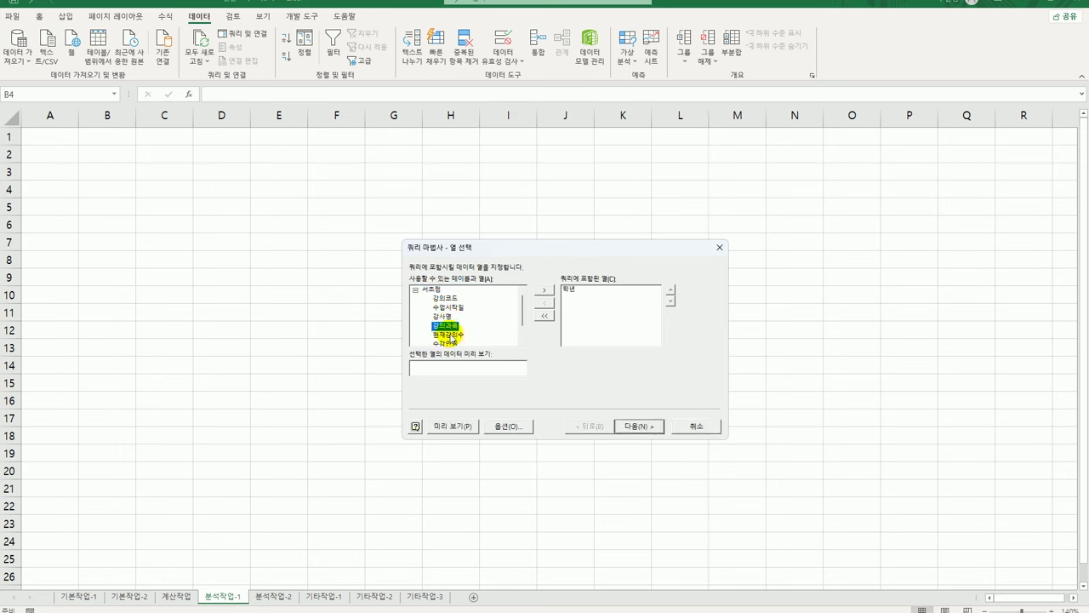
double_click(449, 307)
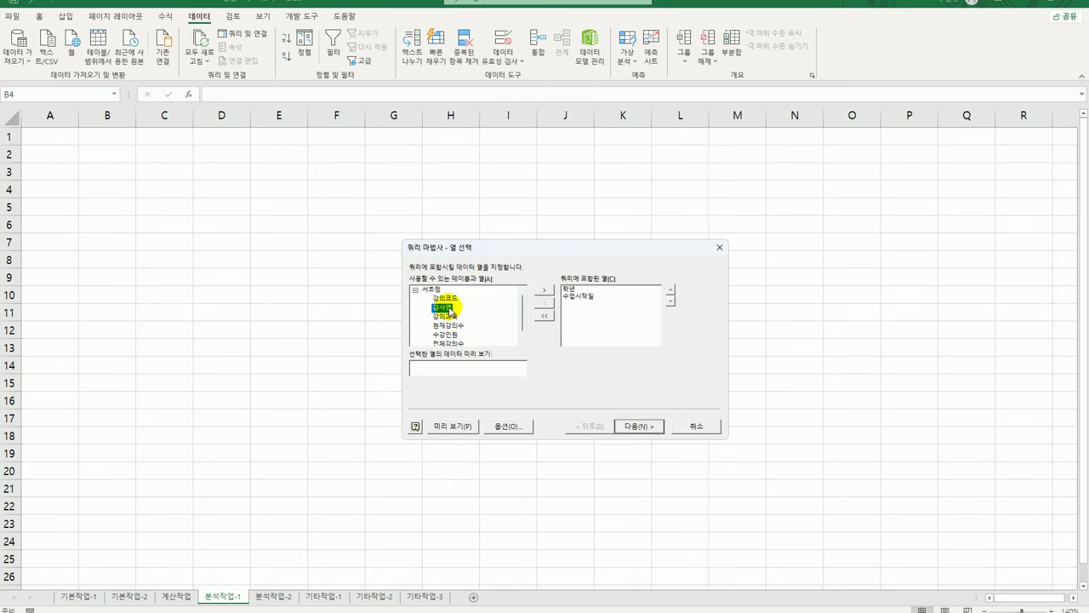
click(450, 317)
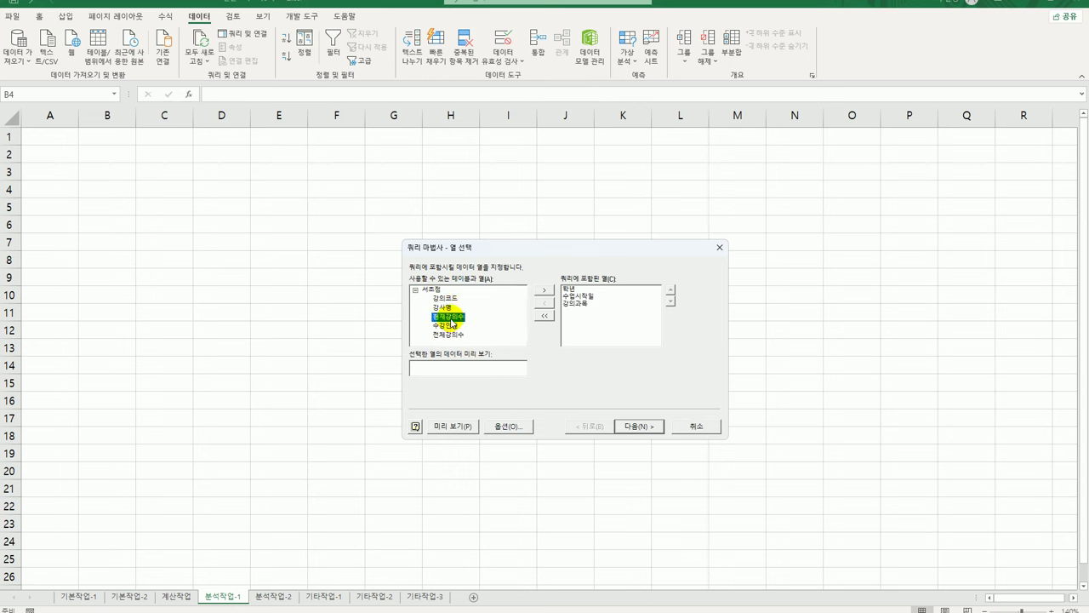
double_click(454, 325)
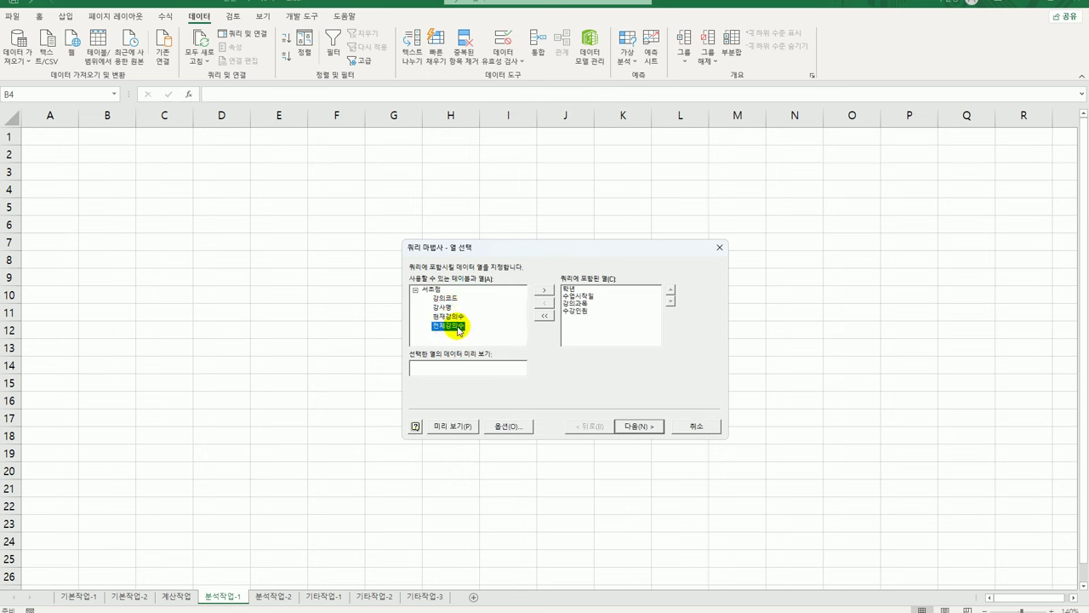
Finish the Query Wizard and return the data as a PivotTable report at B4
click(637, 426)
click(639, 426)
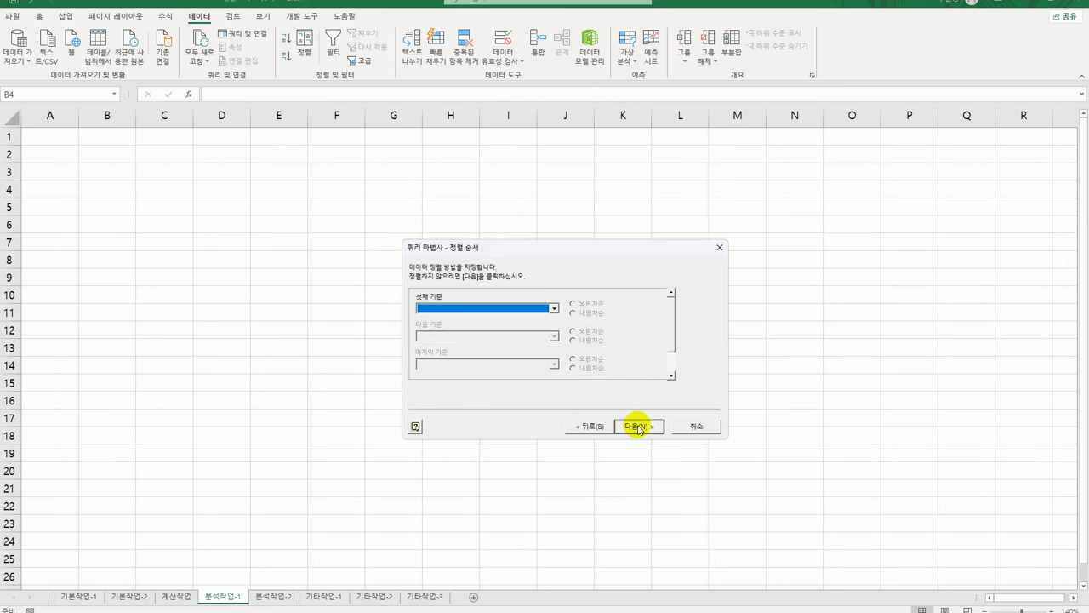
click(639, 427)
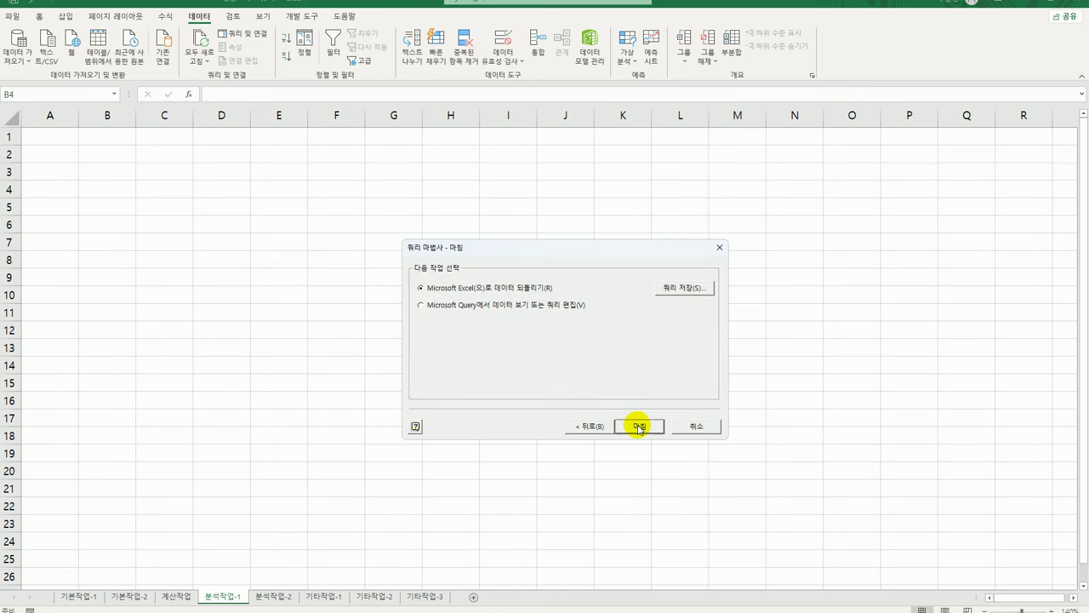
click(637, 427)
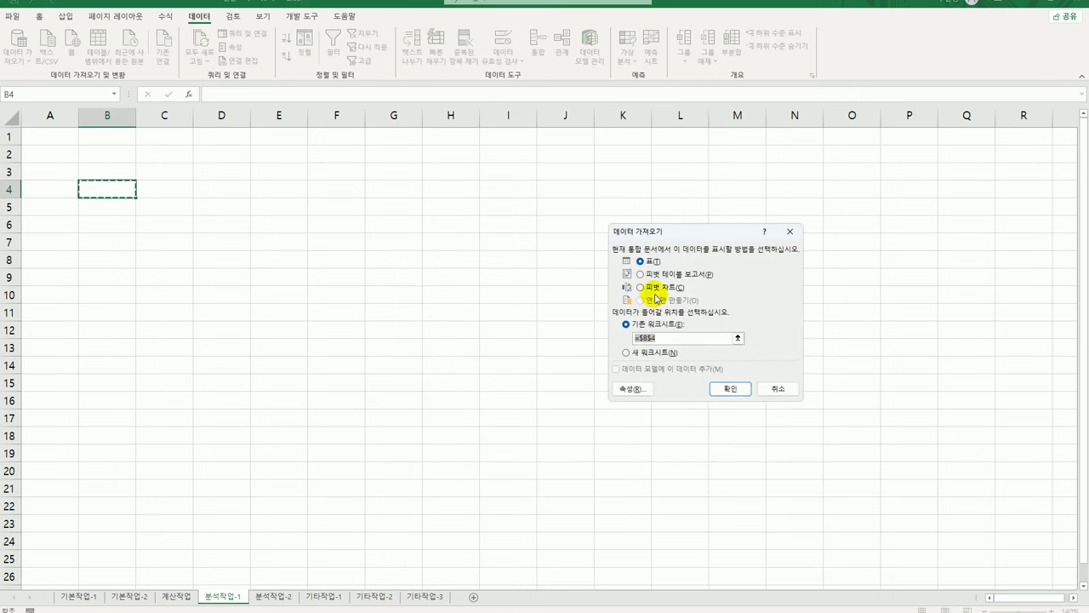
click(657, 277)
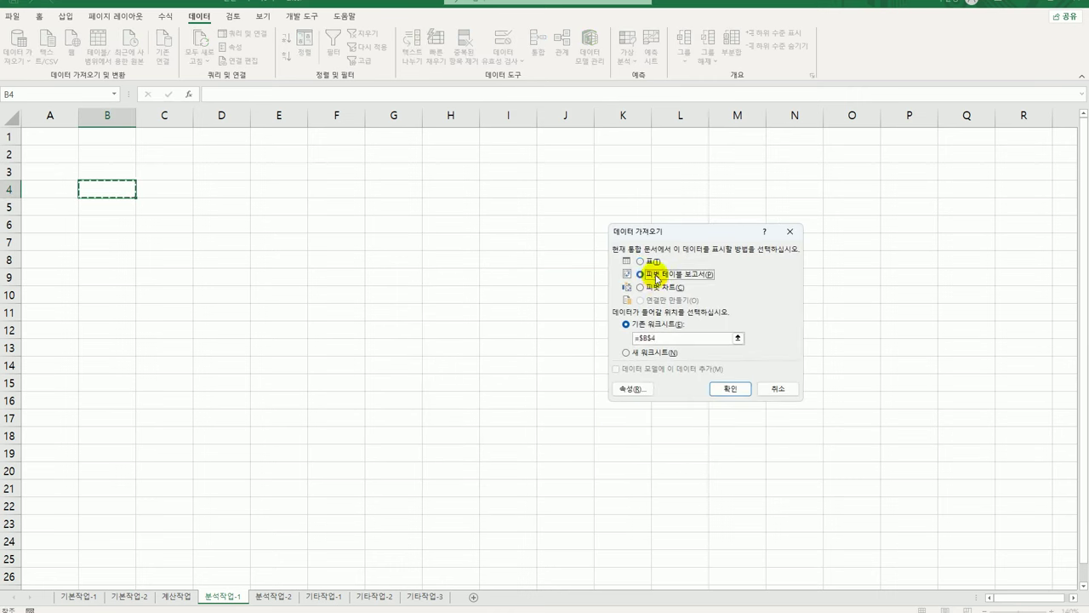
click(727, 390)
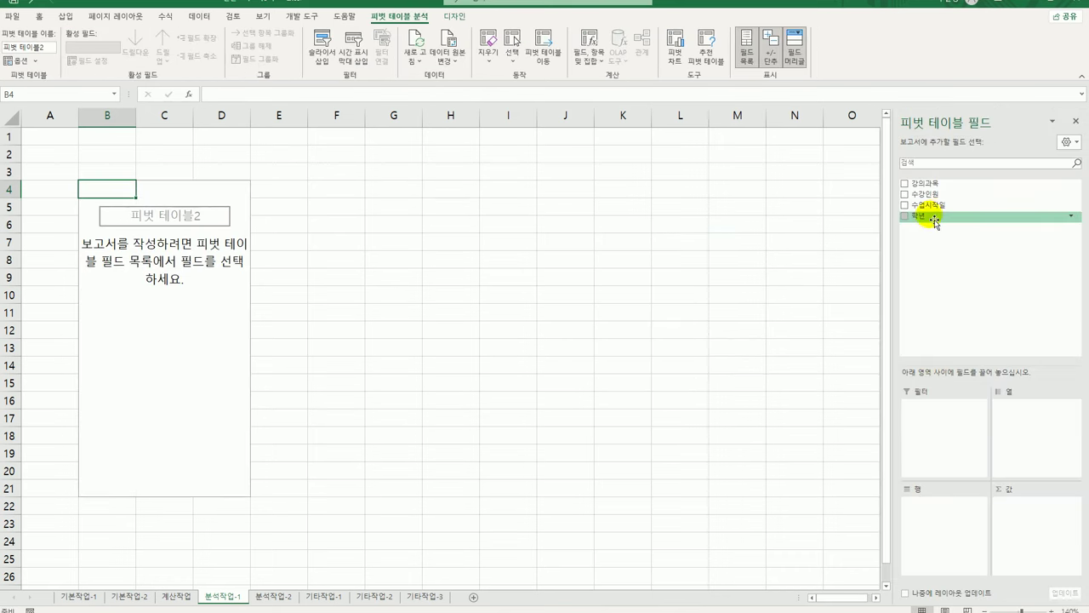
Place 학년 and 수업시작일 in Rows, 강의과목 in Columns and 수강인원 in Values
drag(934, 221, 921, 514)
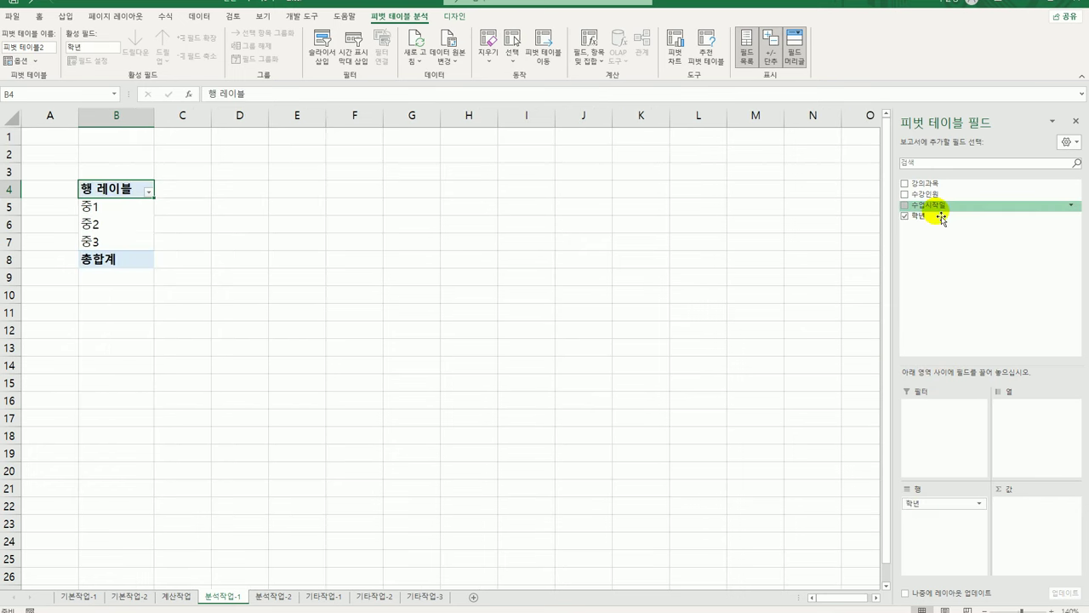
drag(940, 218, 935, 538)
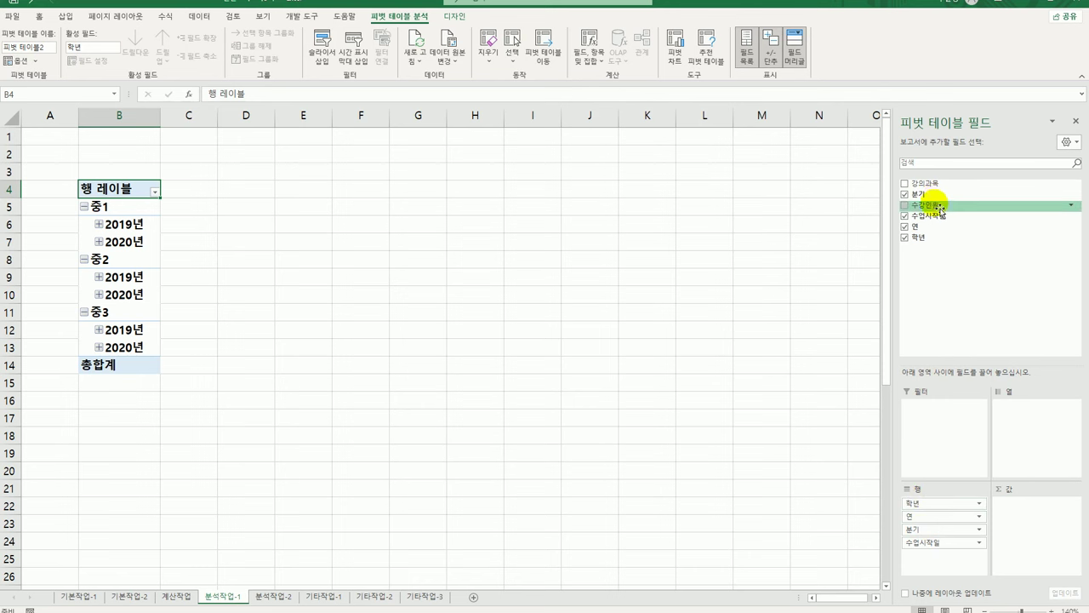
drag(931, 183, 1007, 437)
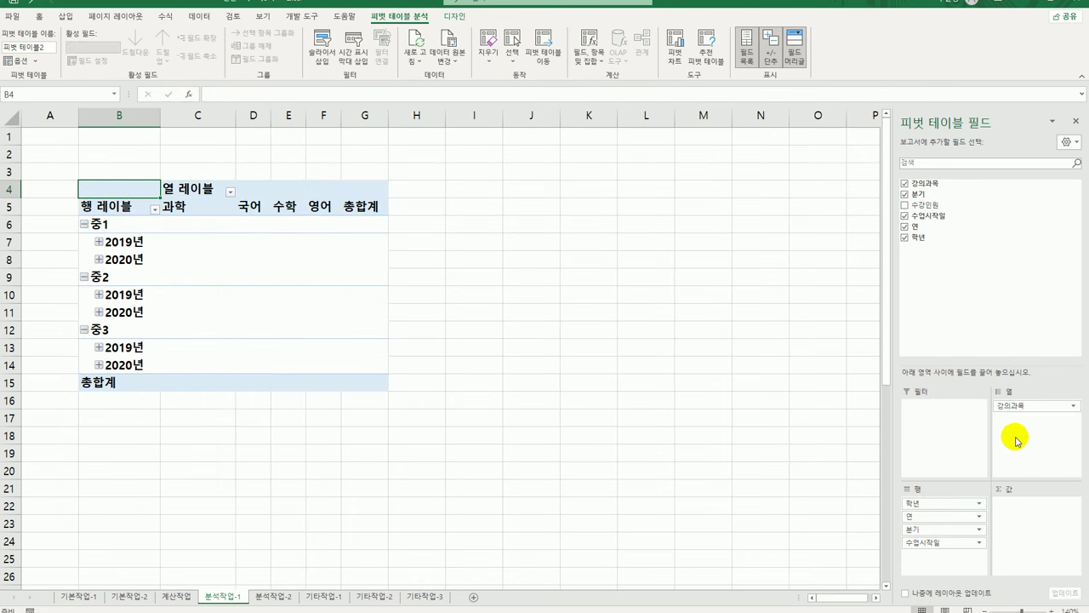
drag(940, 220, 1026, 526)
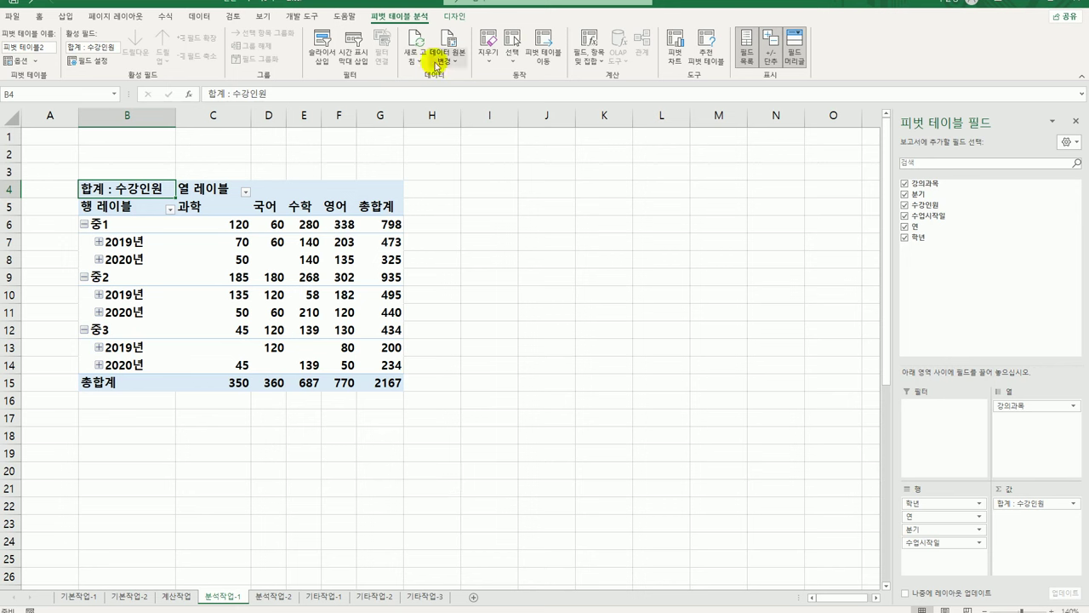
Switch the PivotTable report layout to tabular form
click(455, 19)
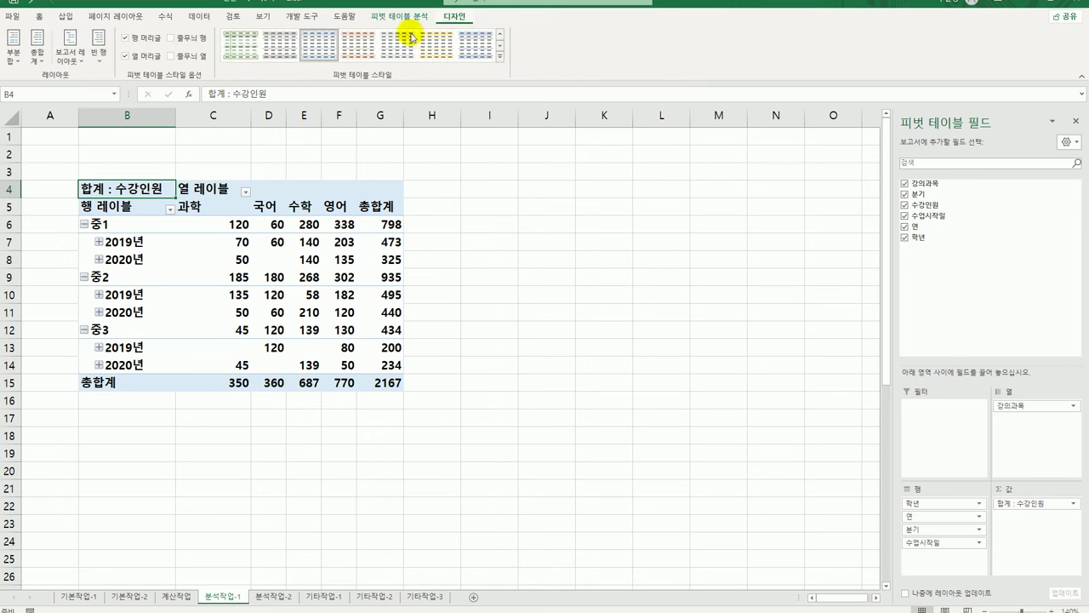
click(71, 46)
click(100, 138)
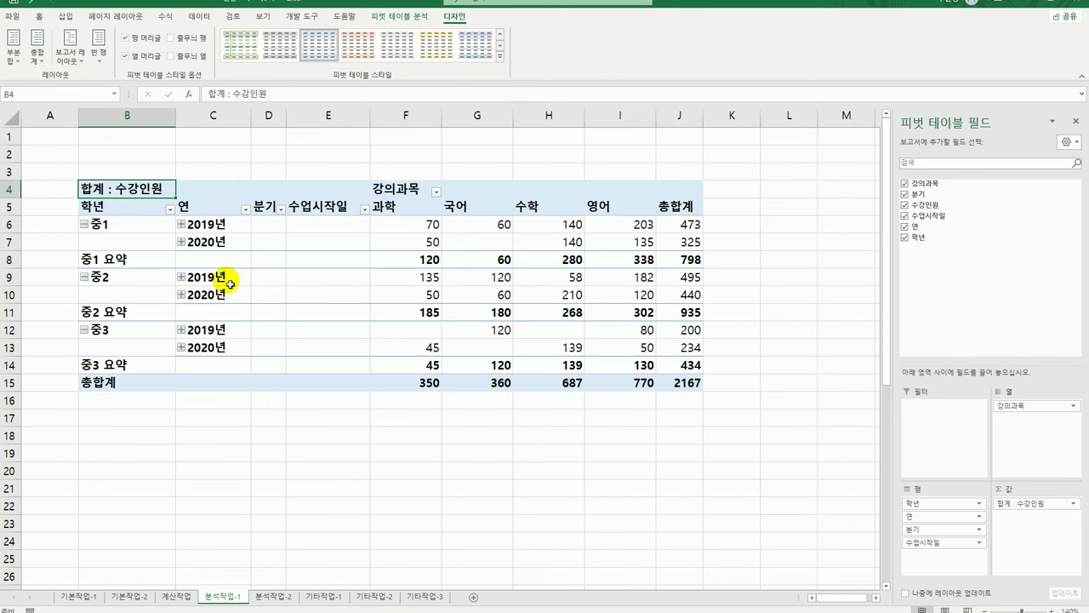
click(211, 225)
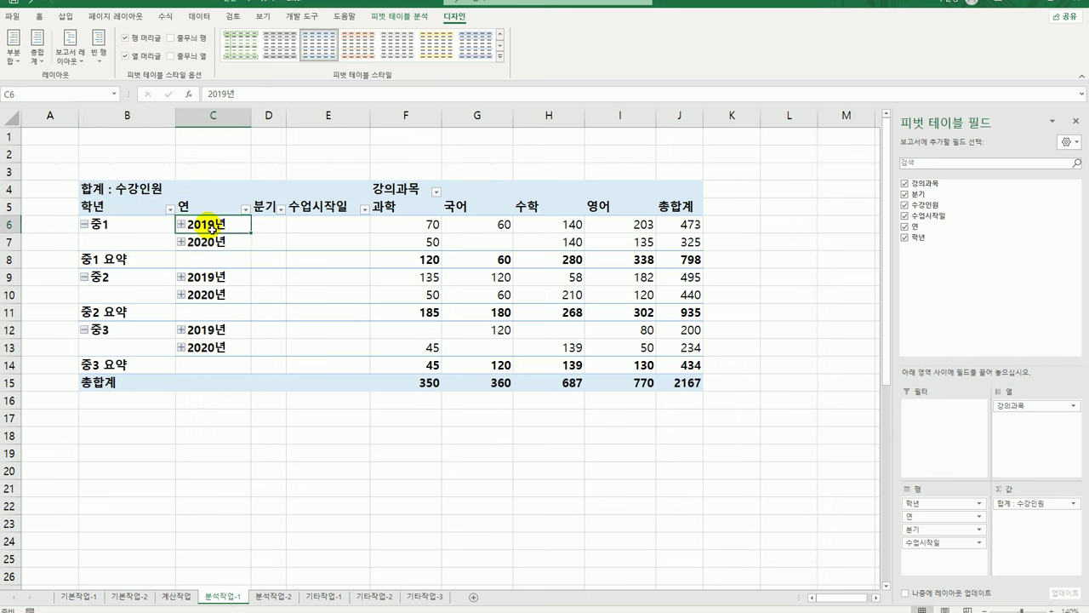
Regroup the 수업시작일 dates by month only, dropping quarters and years
right_click(211, 225)
key(Escape)
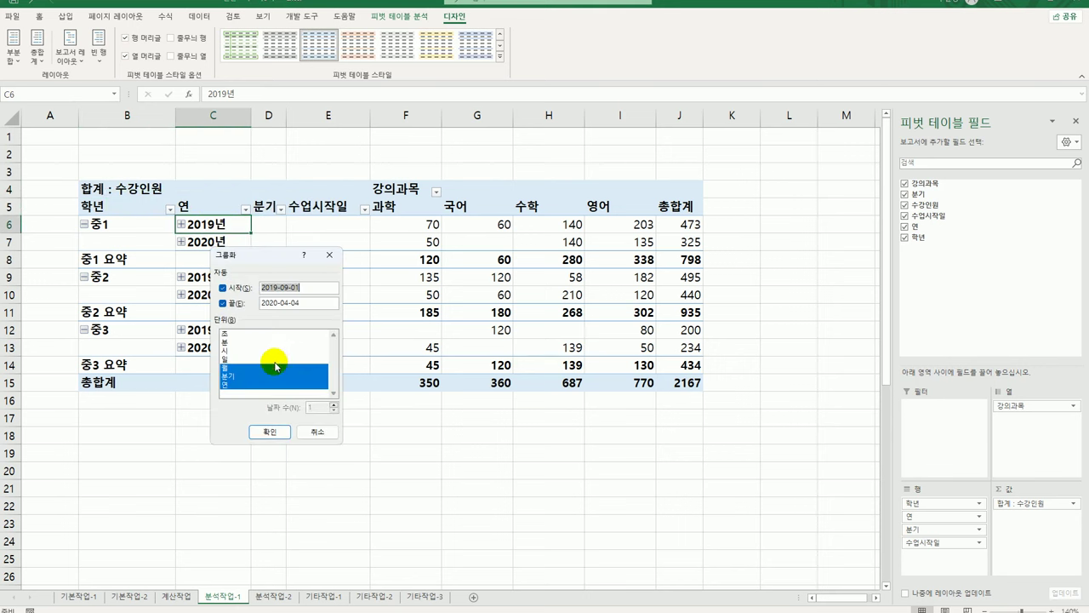
click(231, 376)
click(239, 384)
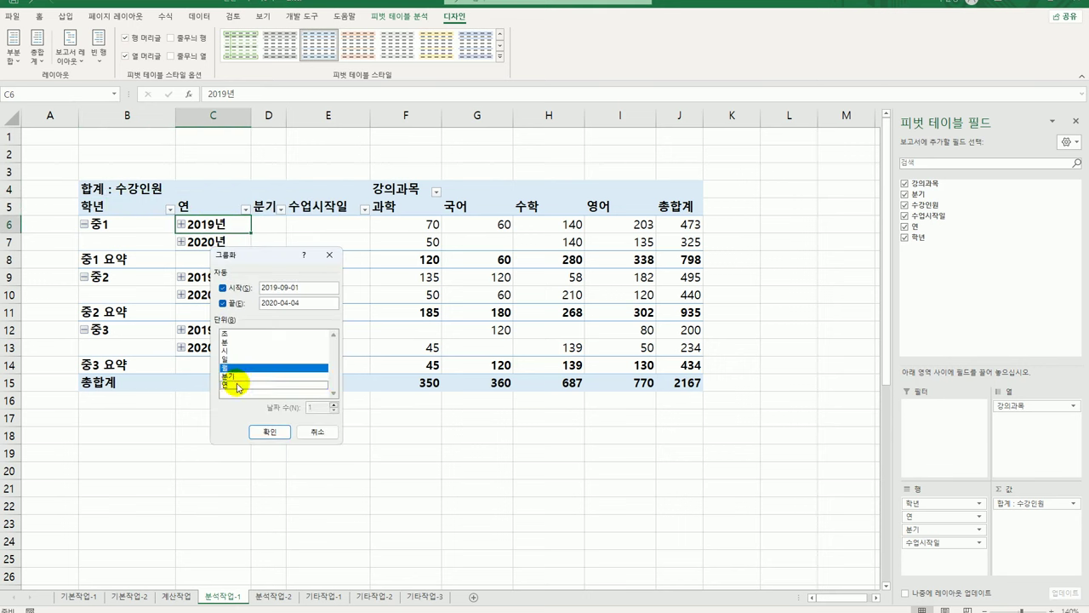
click(265, 432)
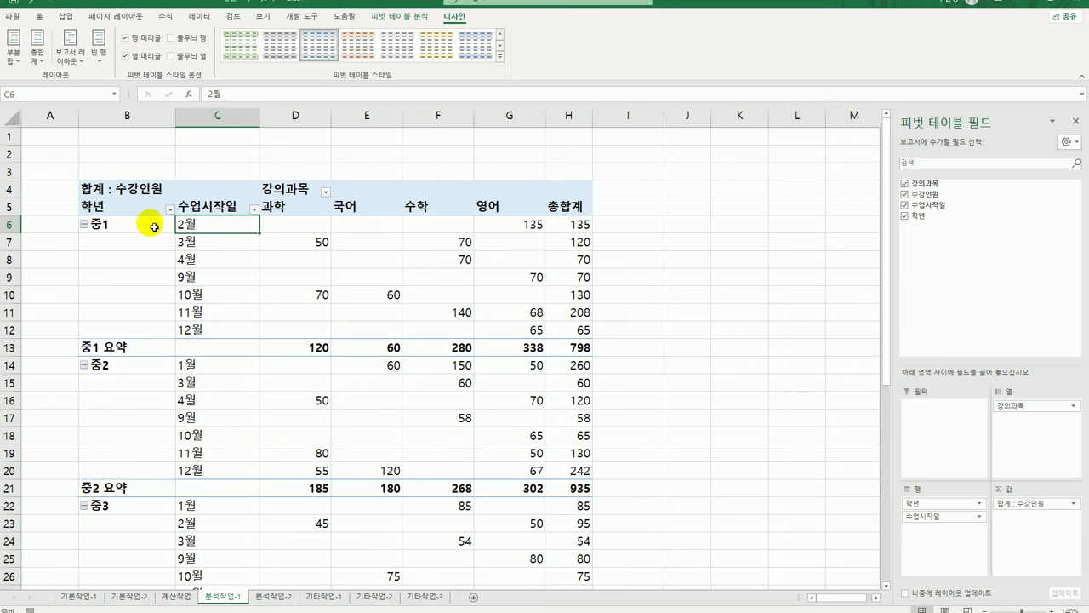
Change the 수강인원 value field to 평균 with a 숫자 number format
click(138, 189)
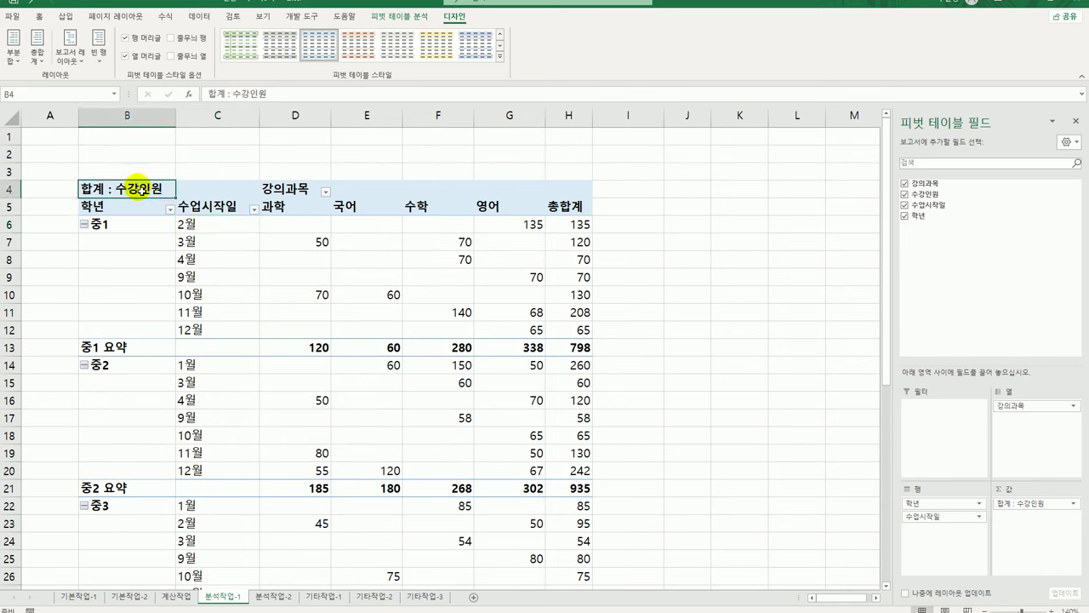
right_click(139, 189)
click(226, 335)
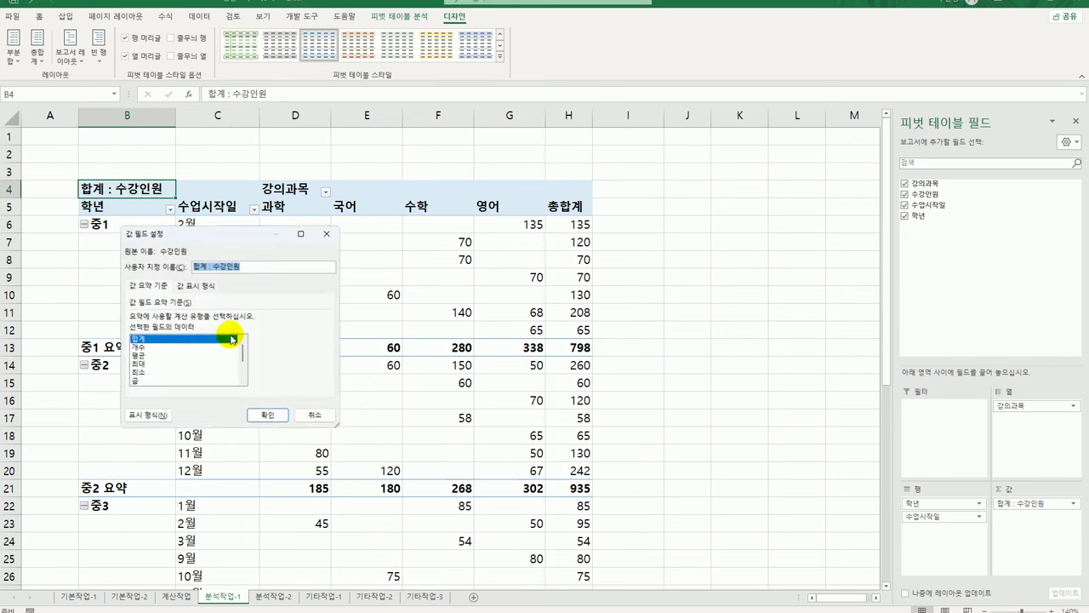
click(152, 356)
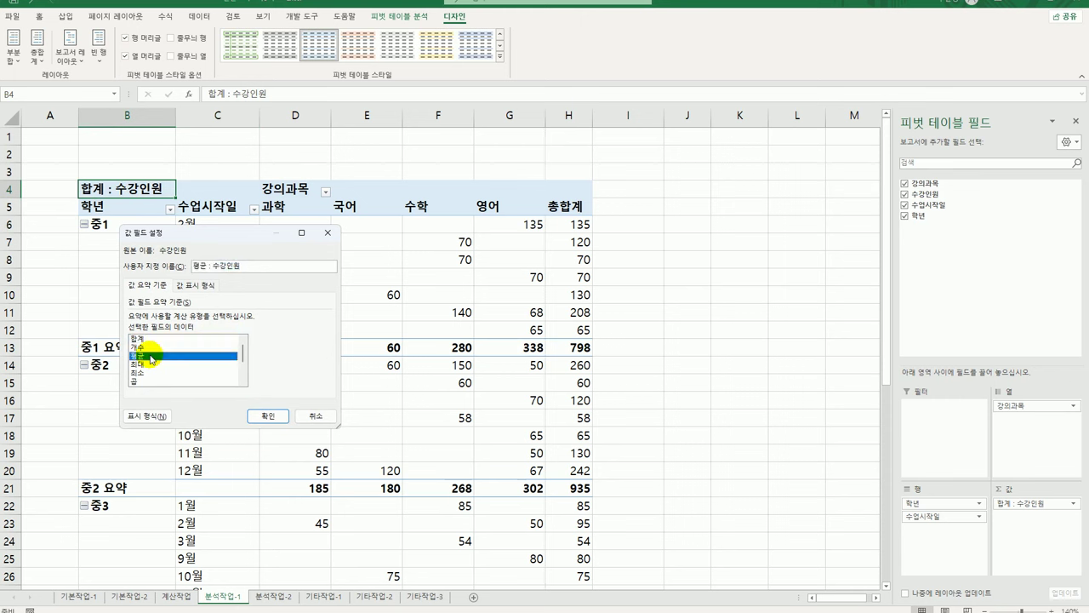
click(146, 416)
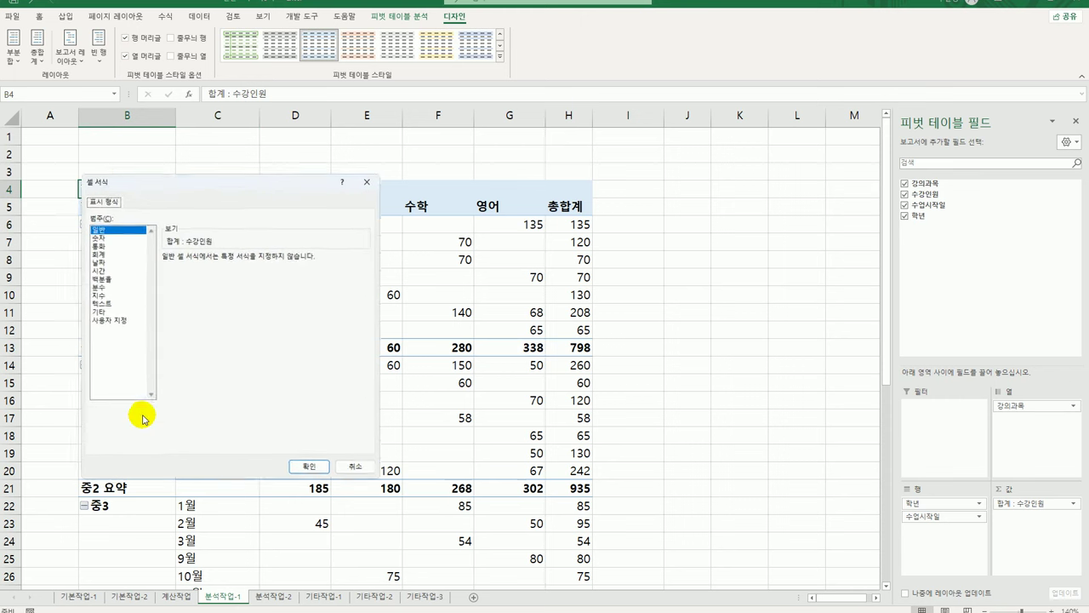
click(92, 234)
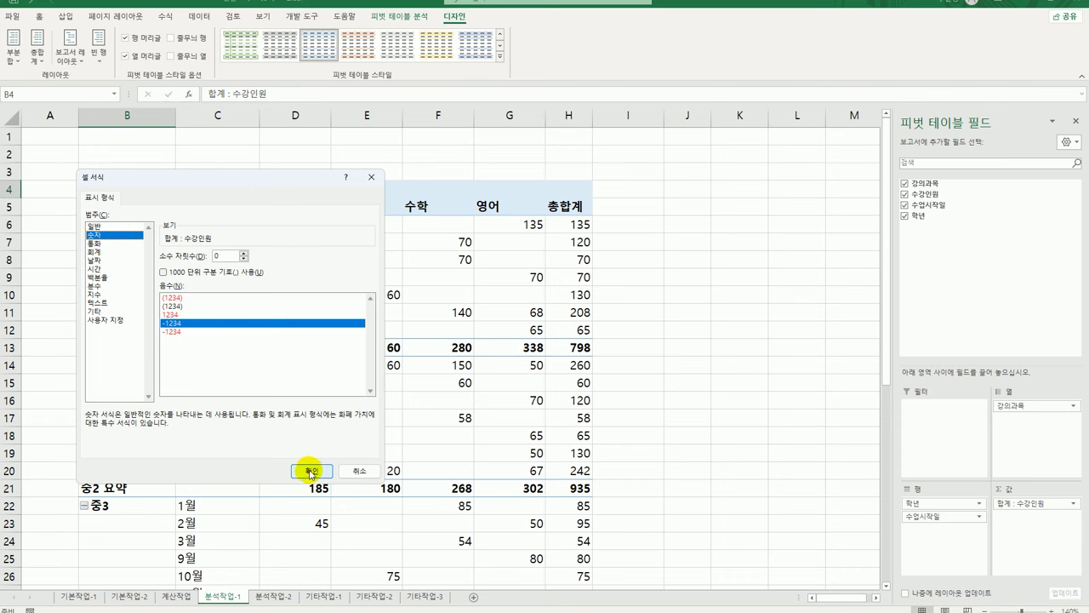
click(311, 473)
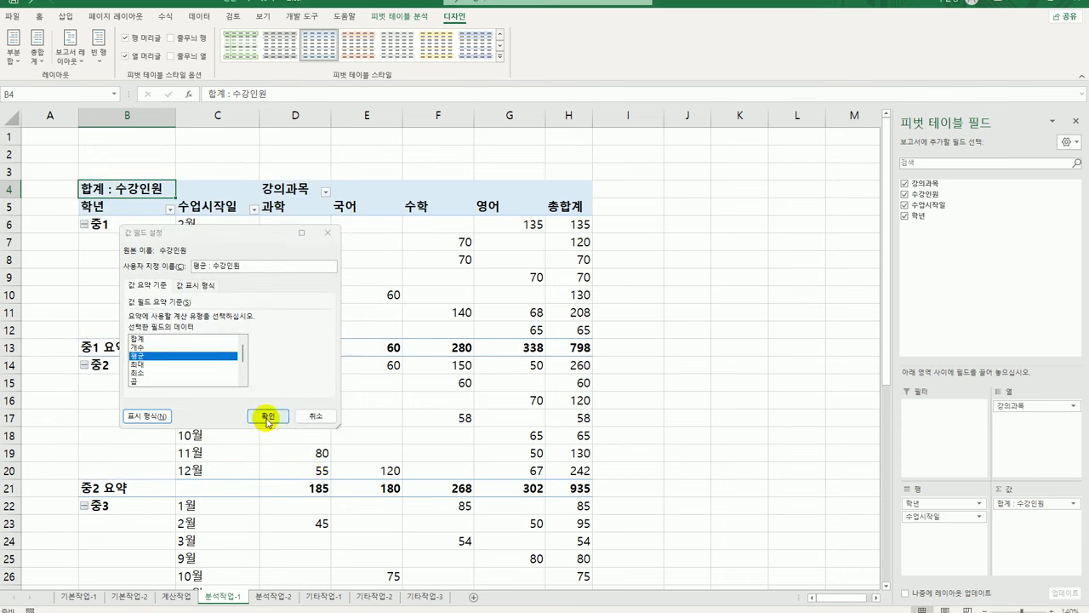
click(267, 417)
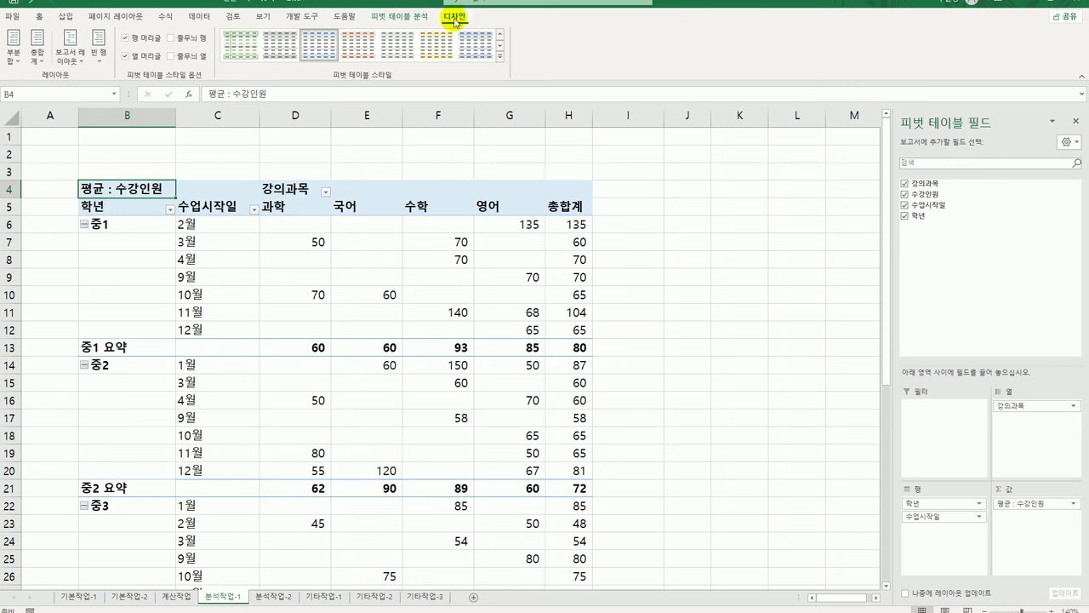
Apply a medium grey PivotTable style, zoom out to check it, then open the 분석작업-2 sheet
click(501, 57)
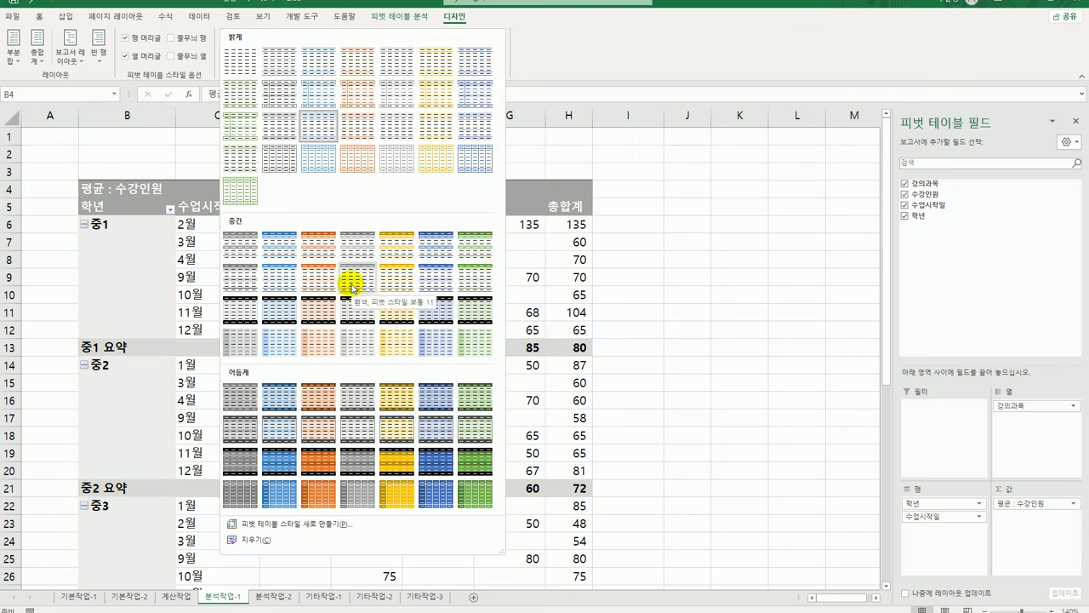
click(352, 287)
click(639, 355)
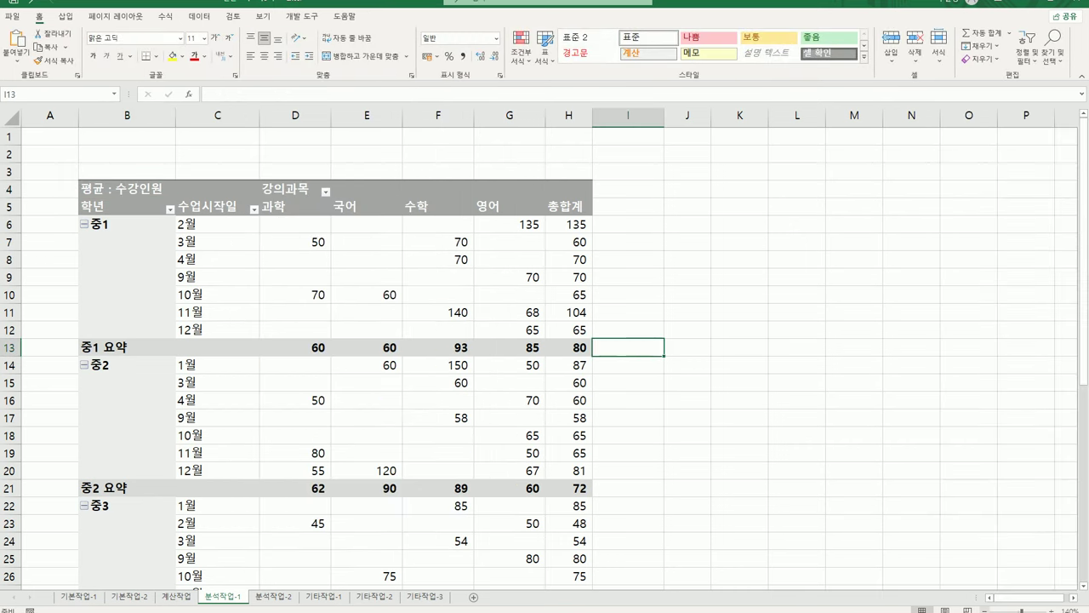
click(988, 609)
click(988, 609)
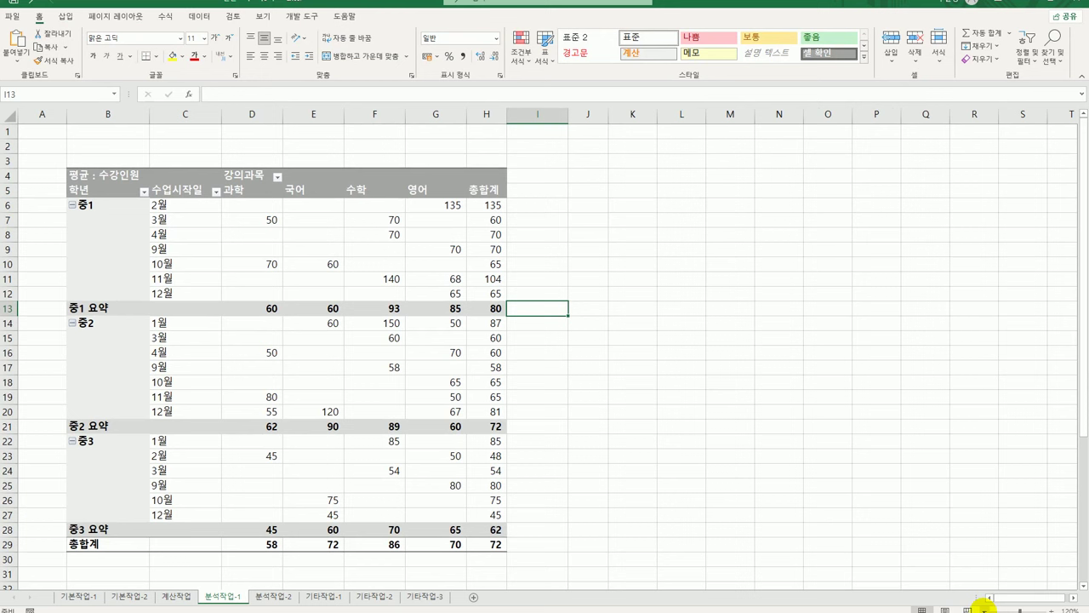
click(873, 505)
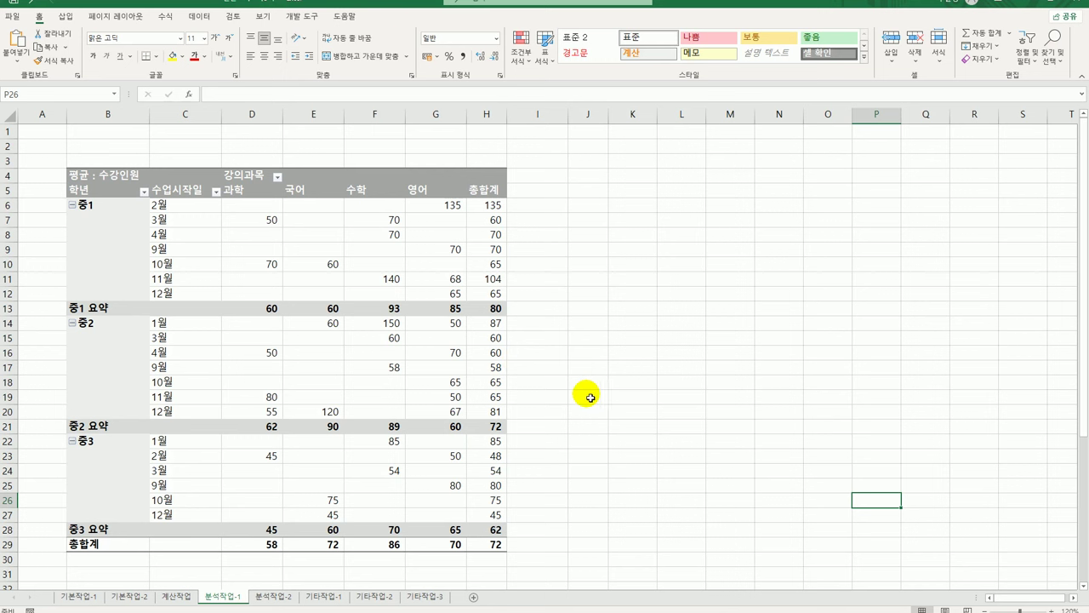
click(273, 596)
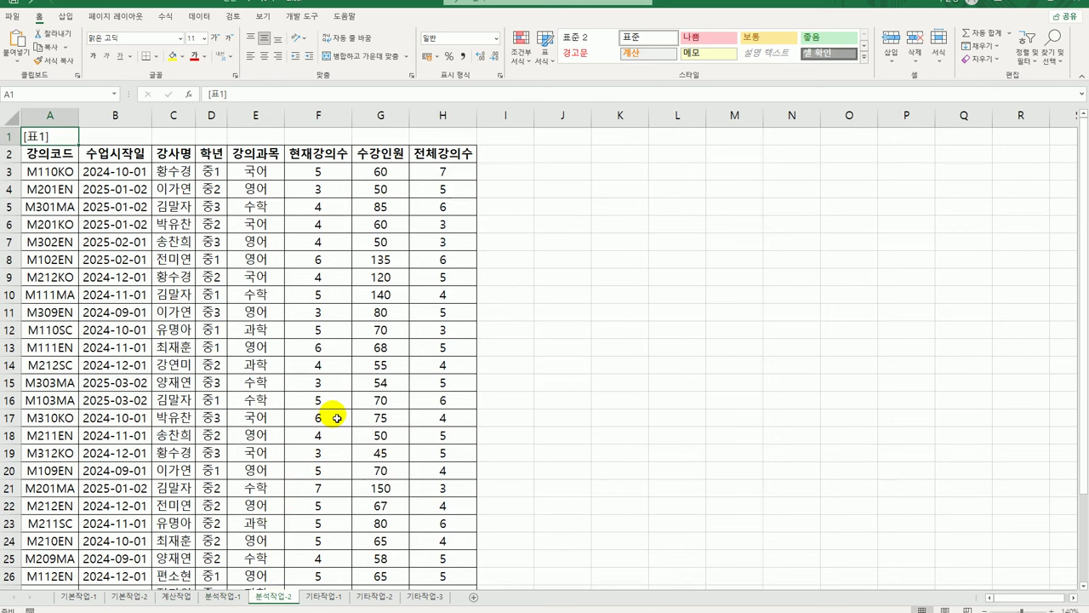
Remove duplicates from [표1] comparing only 강사명 and 학년, leaving 29 rows
click(177, 188)
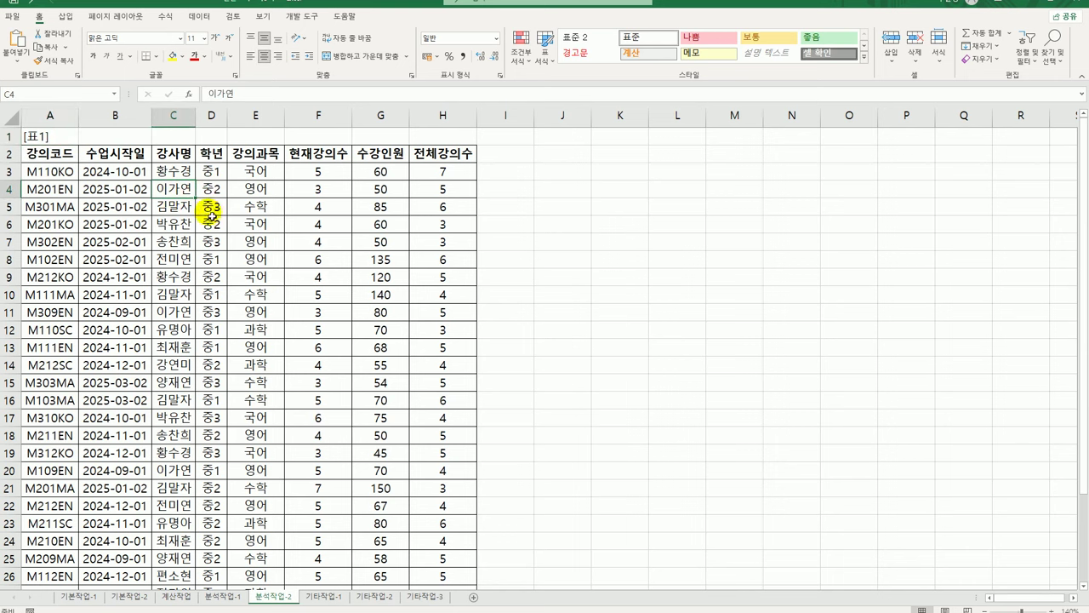
click(199, 16)
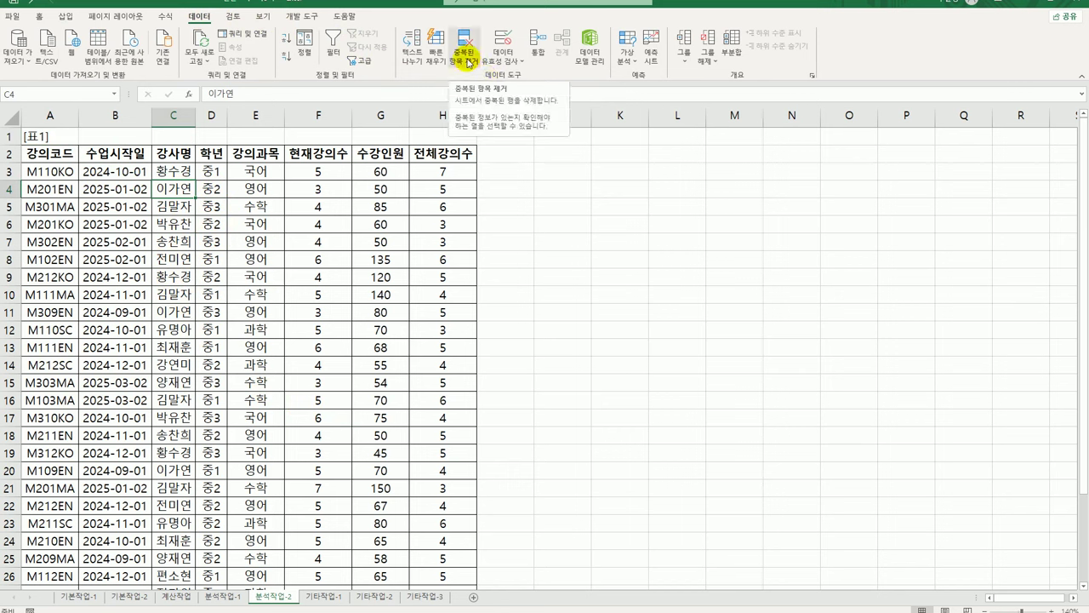
click(467, 62)
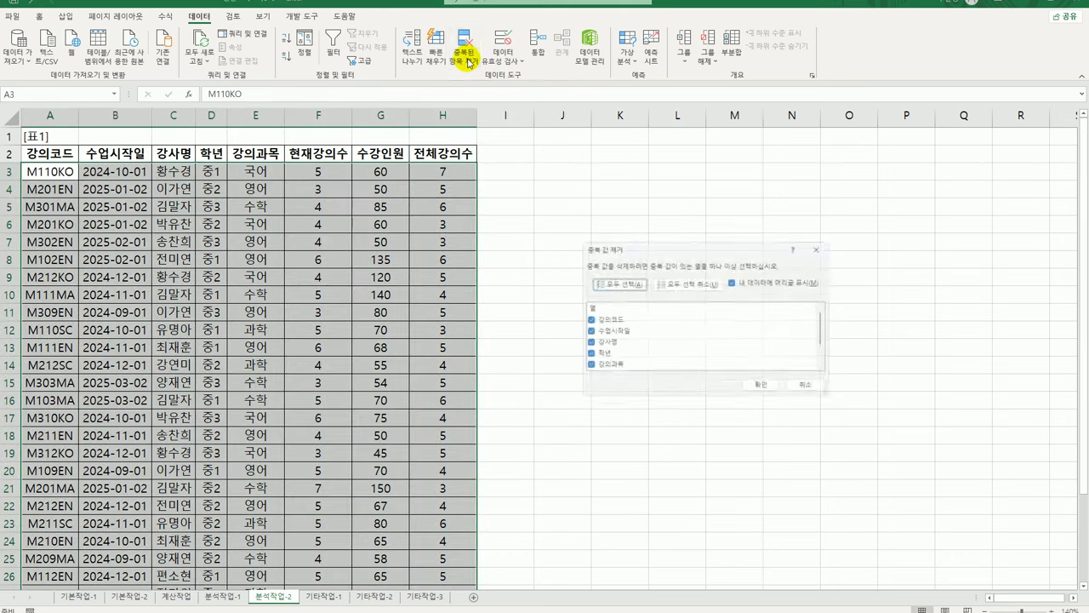
click(700, 288)
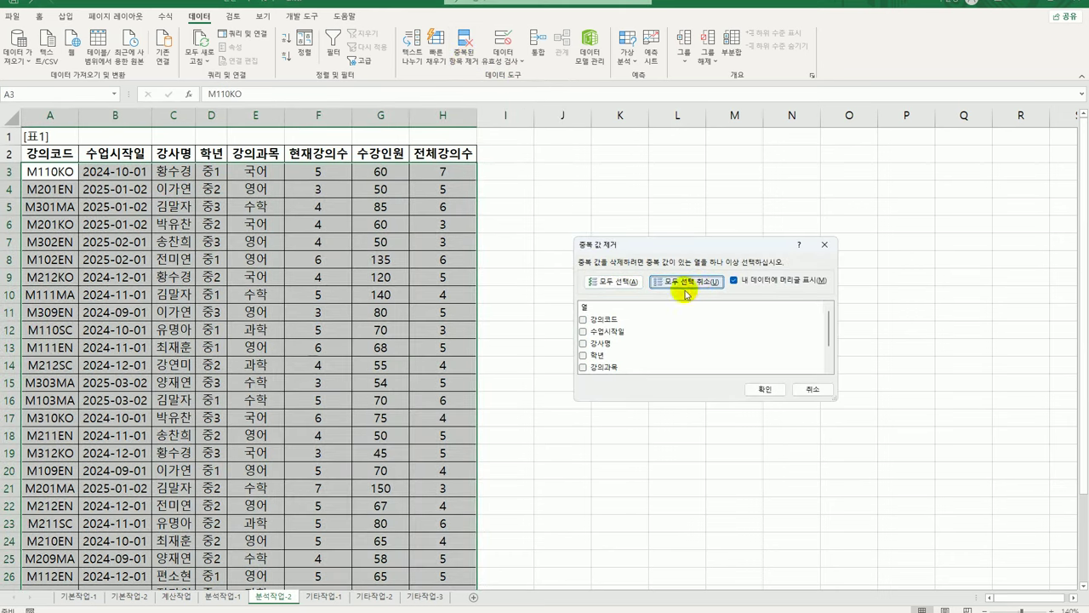
click(583, 344)
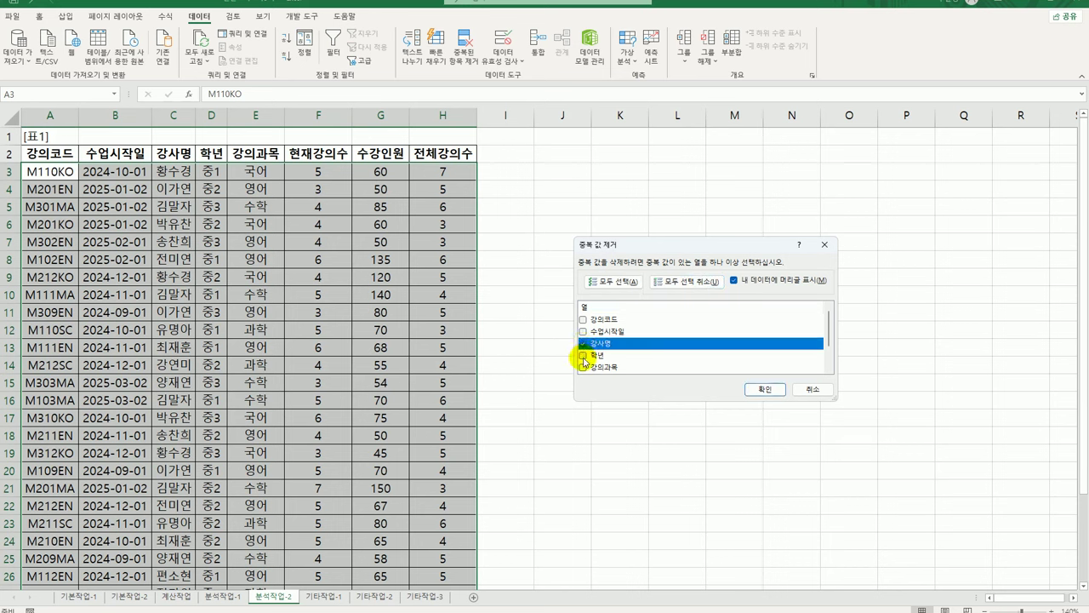
click(584, 357)
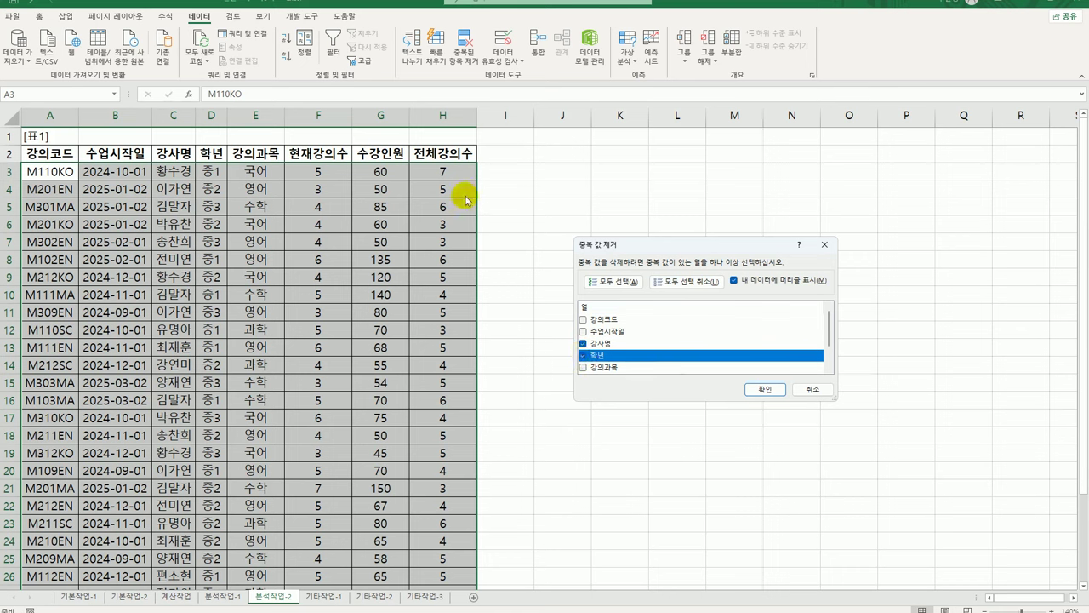
click(765, 389)
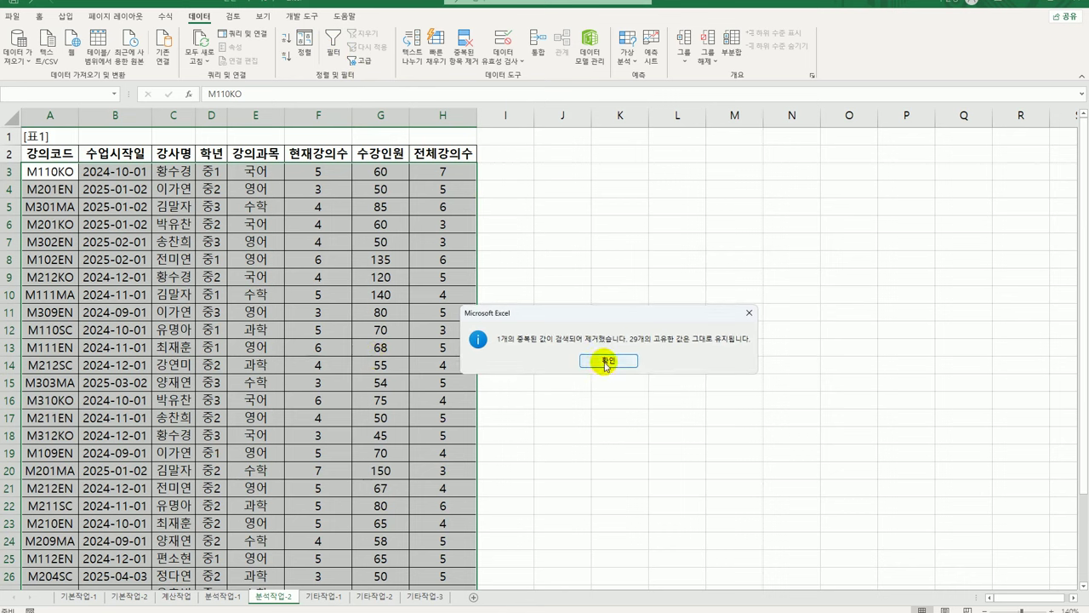
click(606, 363)
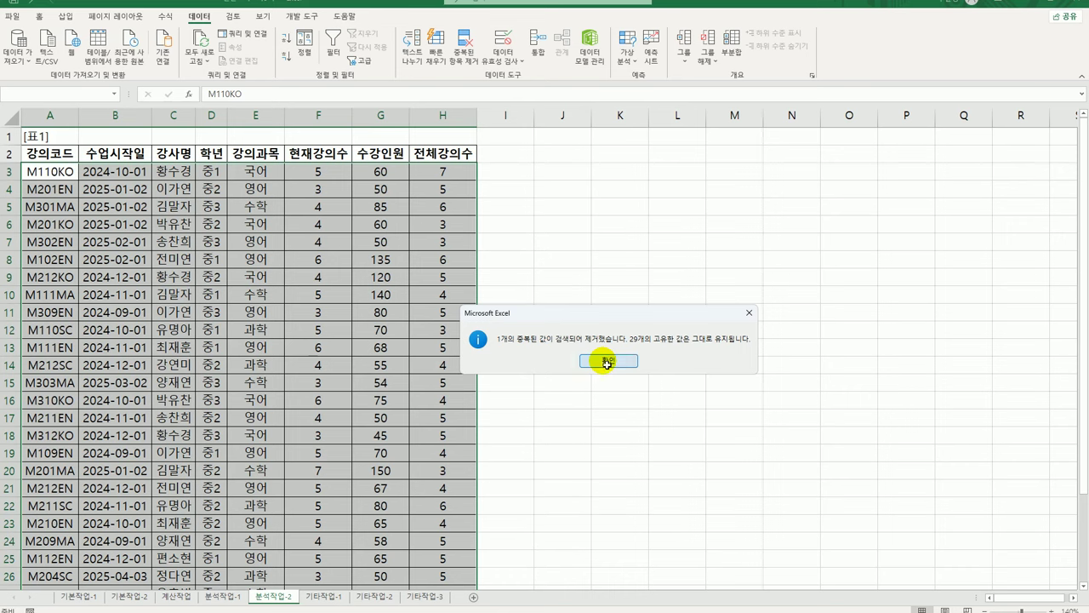
key(Down)
key(Right)
key(Right)
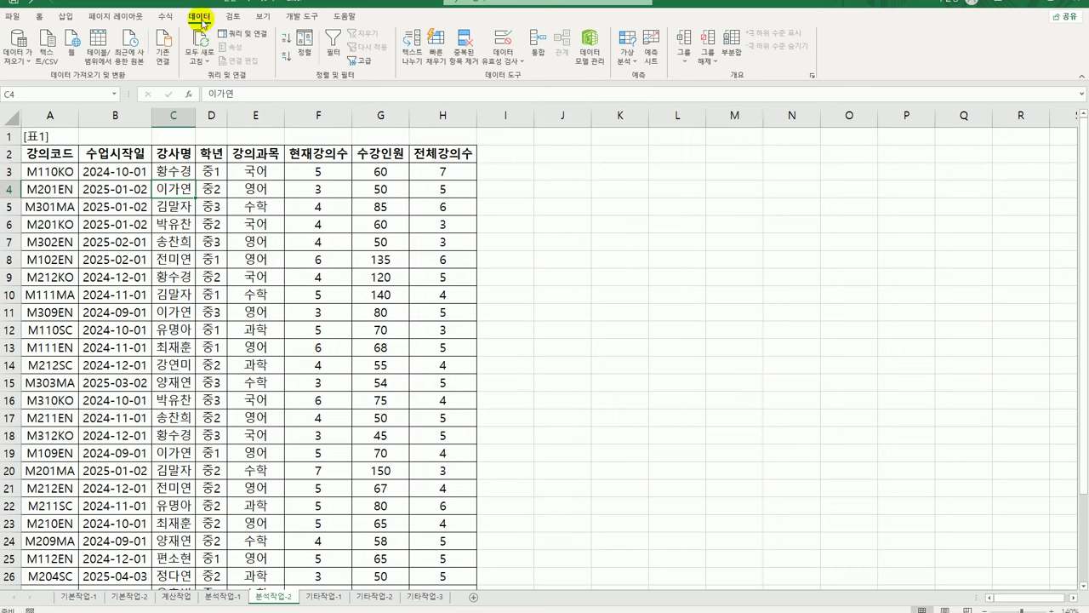
Sort the lecture table ascending by 학년, then by 강의과목 as a second level
click(302, 56)
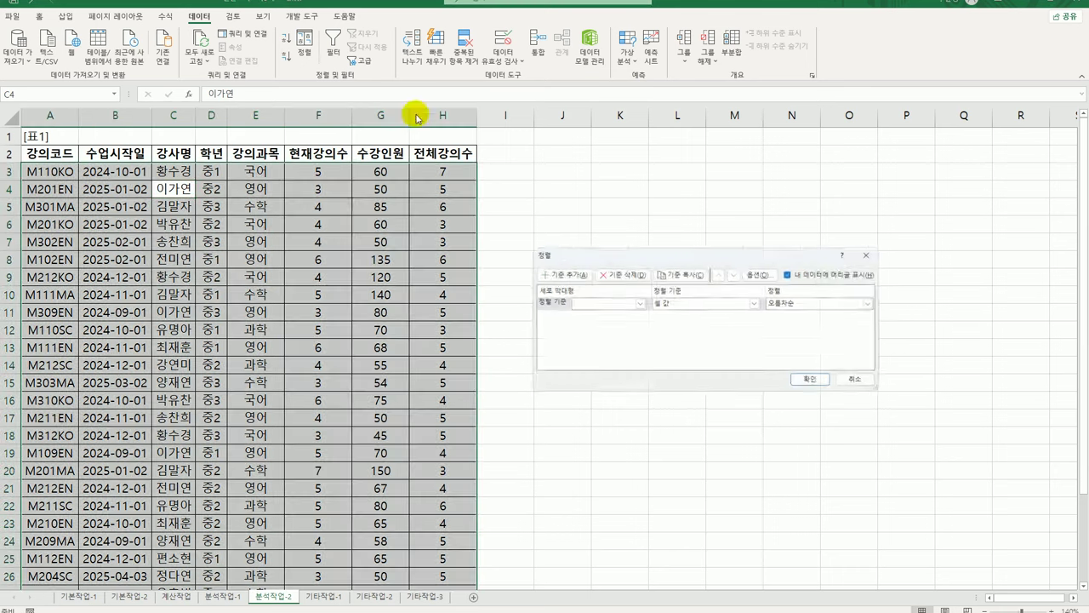
click(635, 304)
click(619, 350)
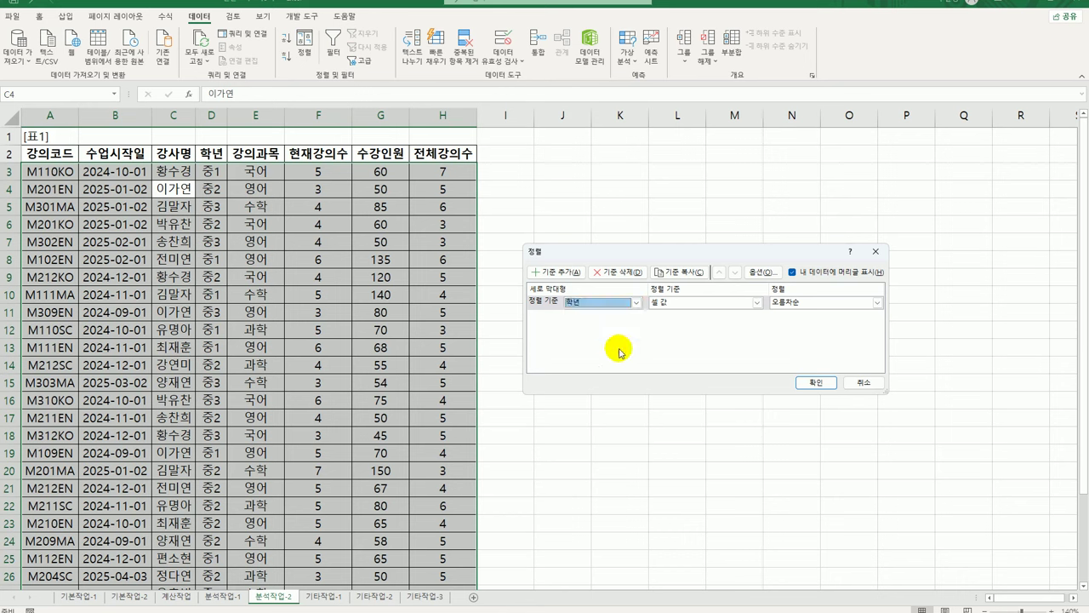
click(555, 271)
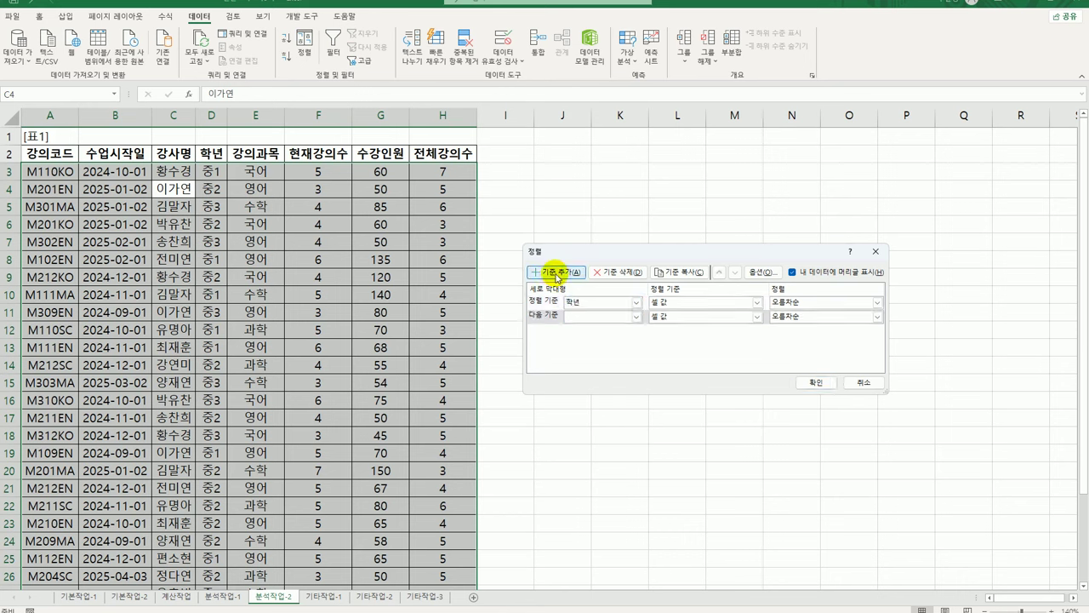
click(637, 316)
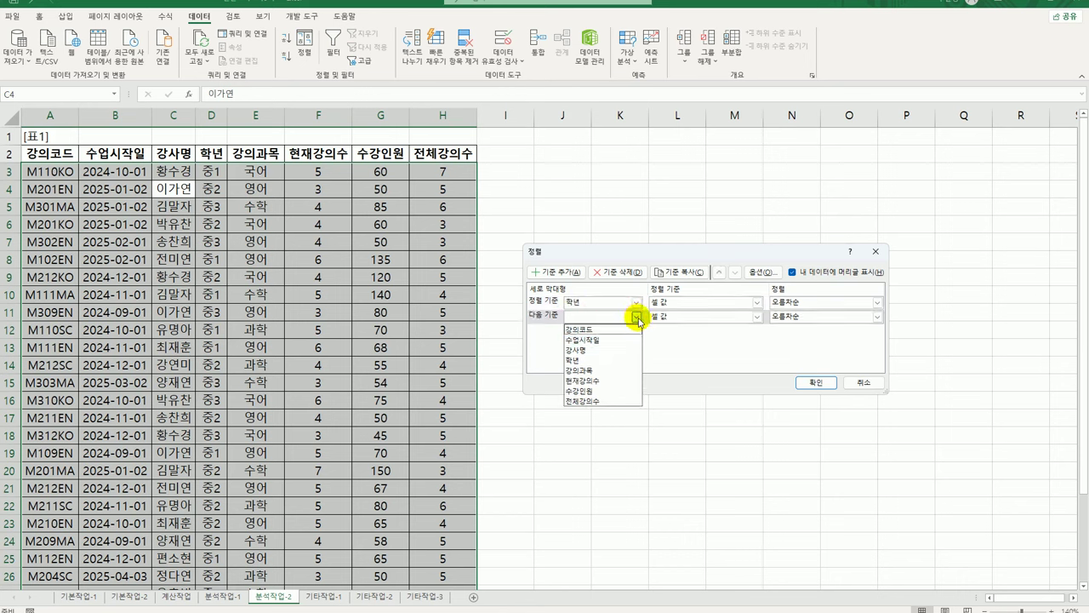
click(618, 370)
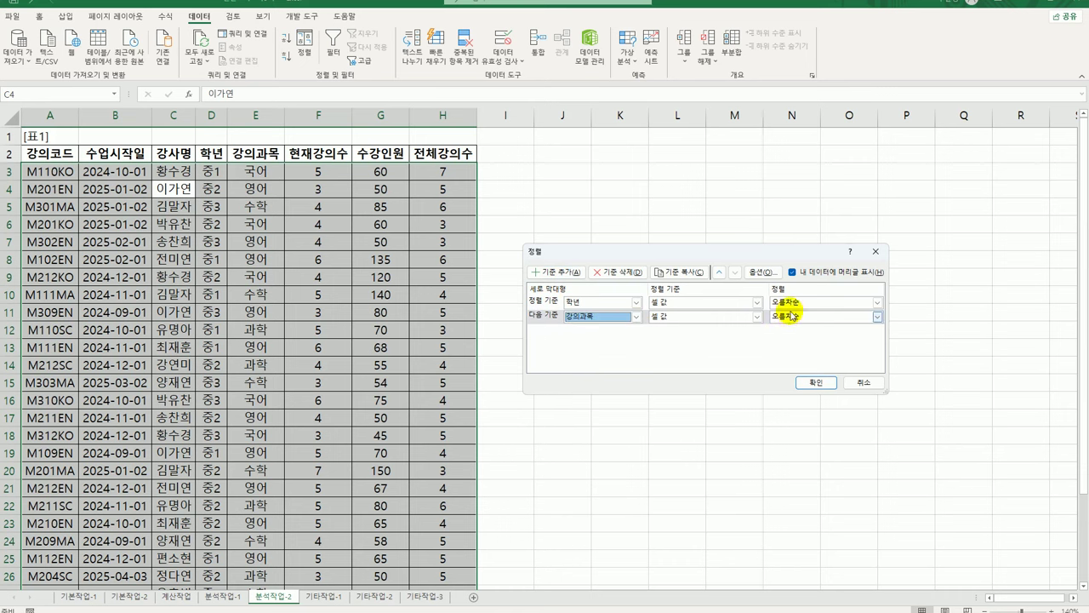
click(815, 383)
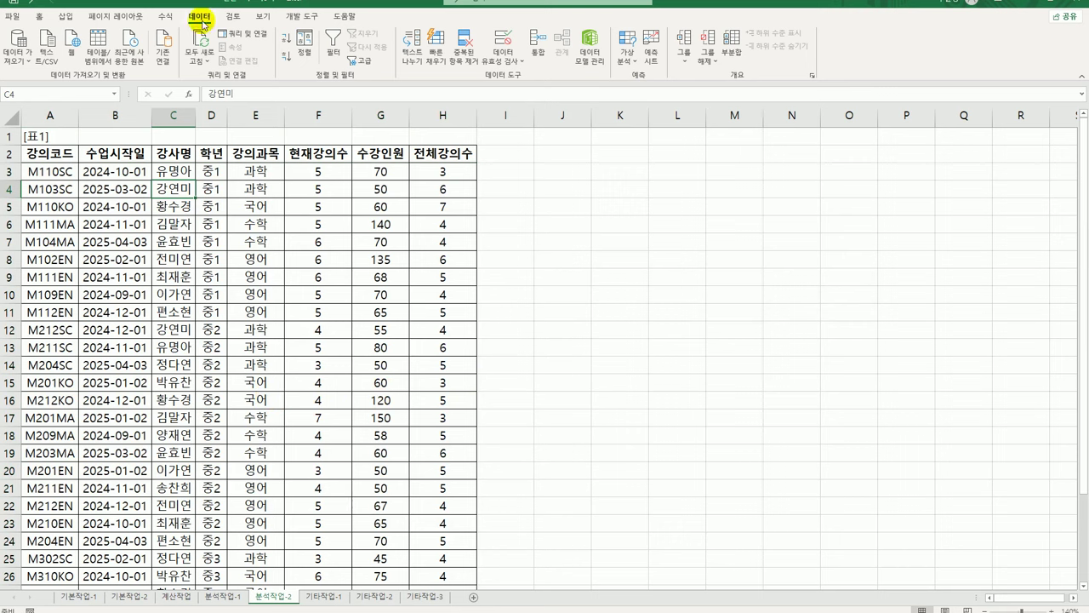
Insert subtotals grouped by 학년 that average only 수강인원, e.g. 중1 평균 80.8889
click(731, 42)
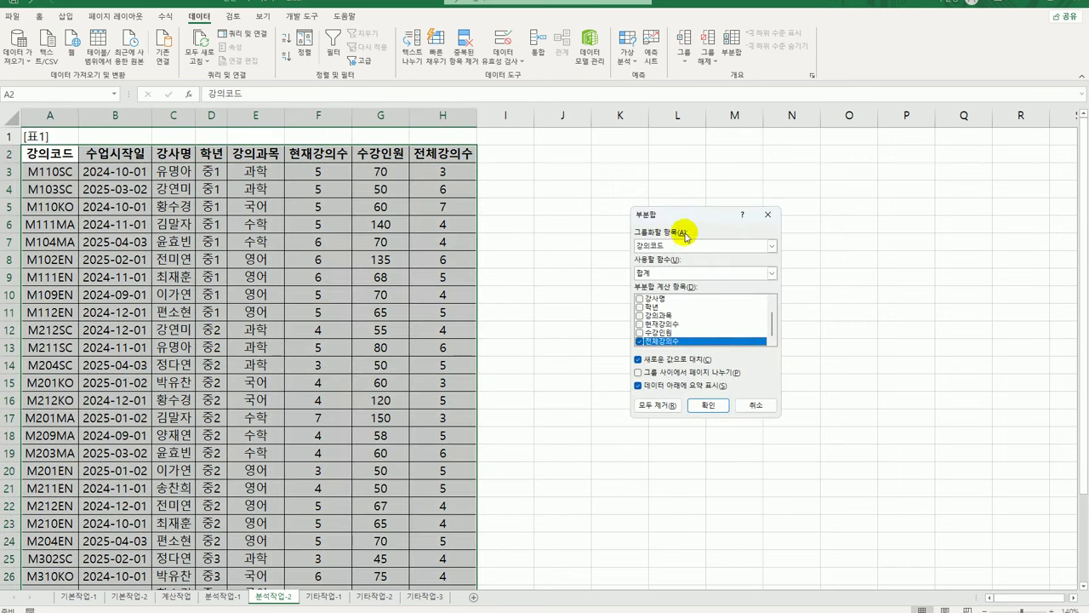
click(678, 247)
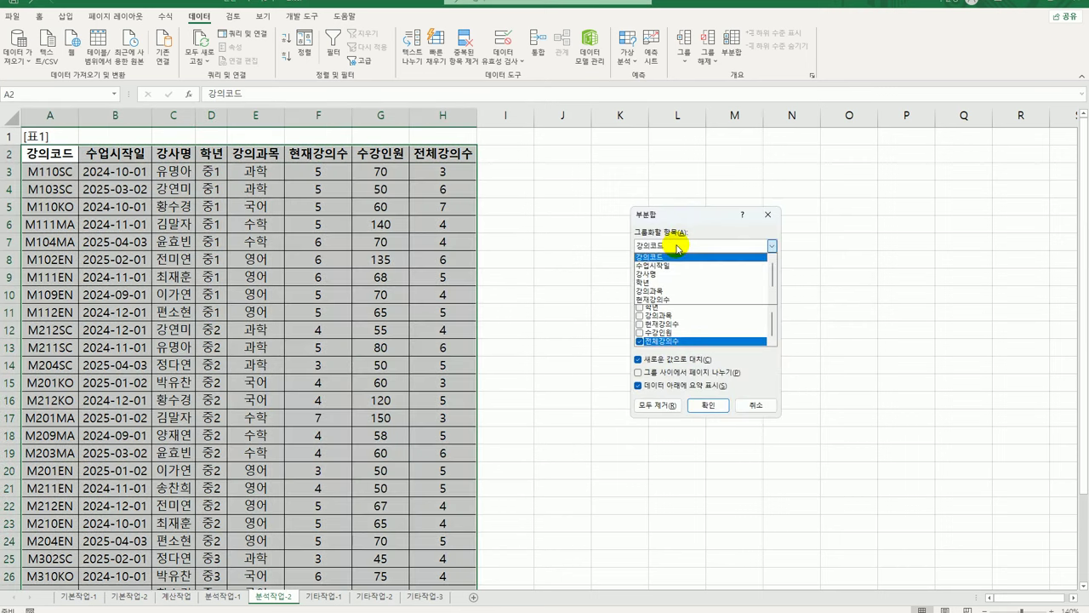
click(667, 281)
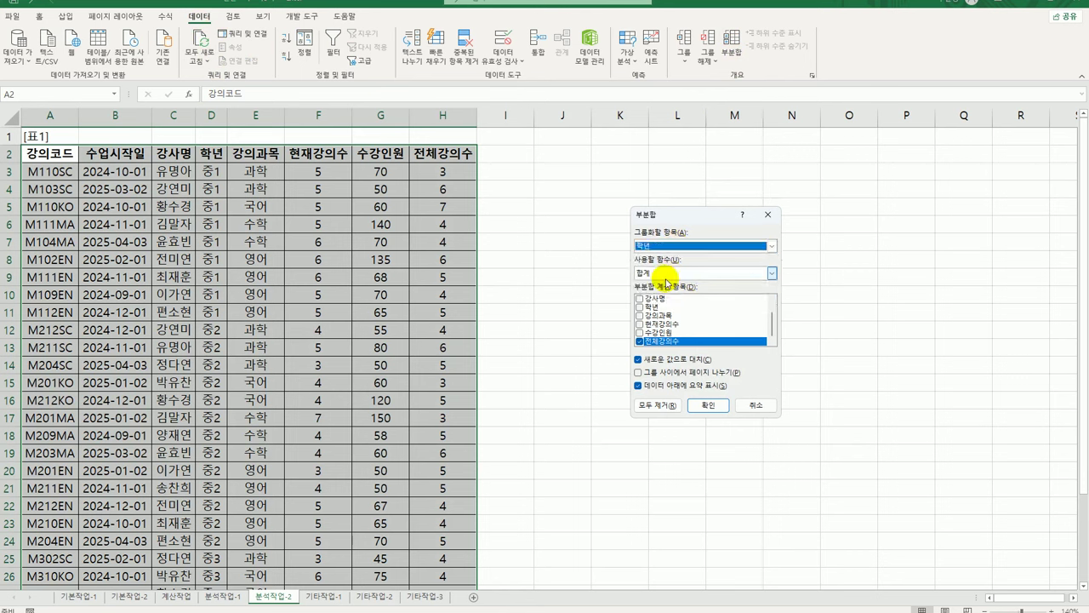
click(667, 273)
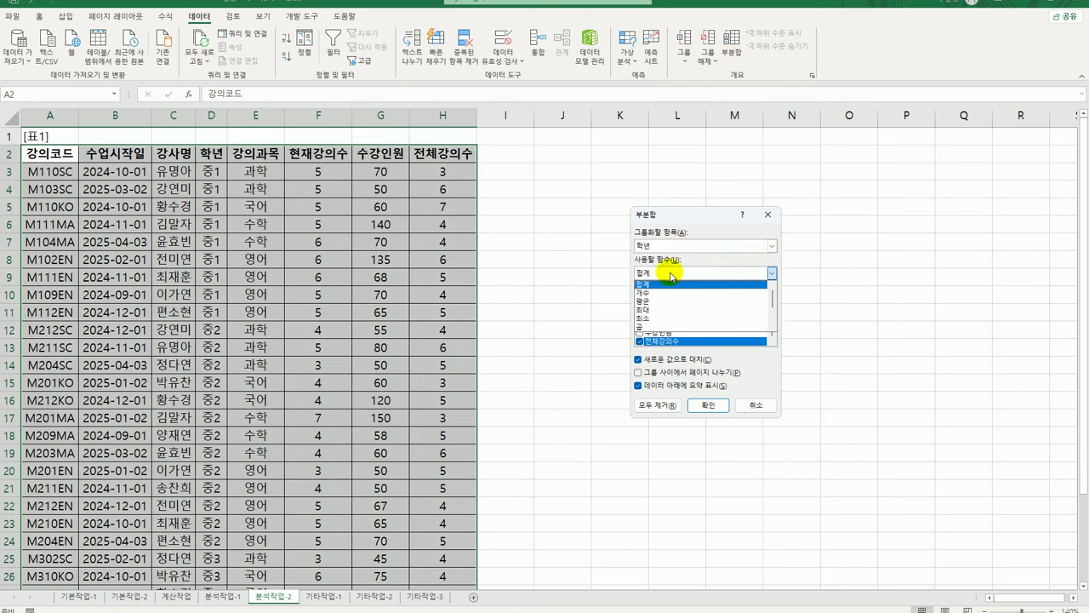
click(663, 302)
click(640, 342)
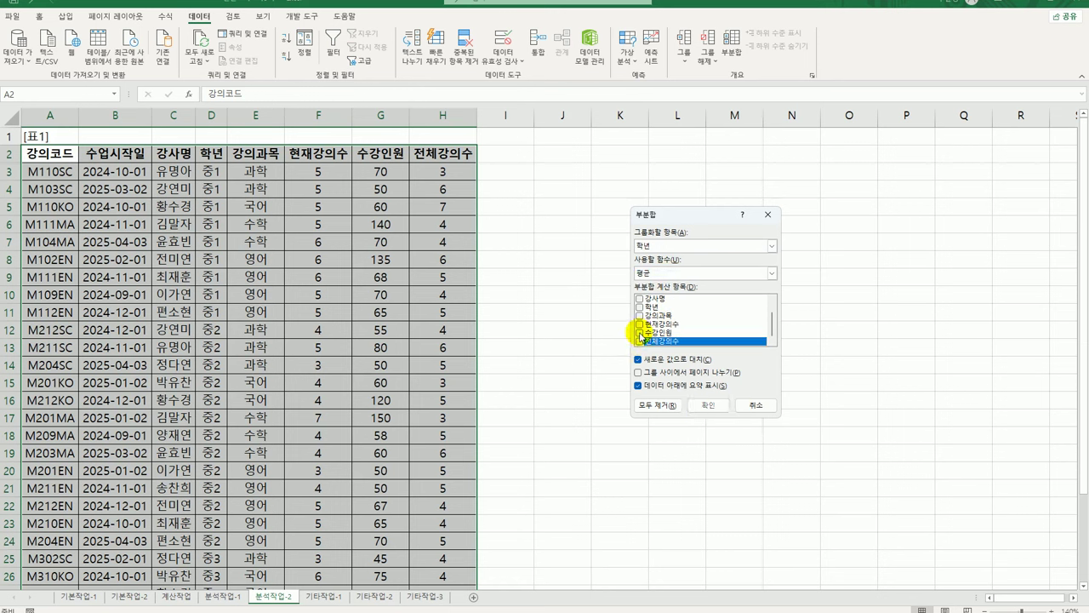
click(639, 333)
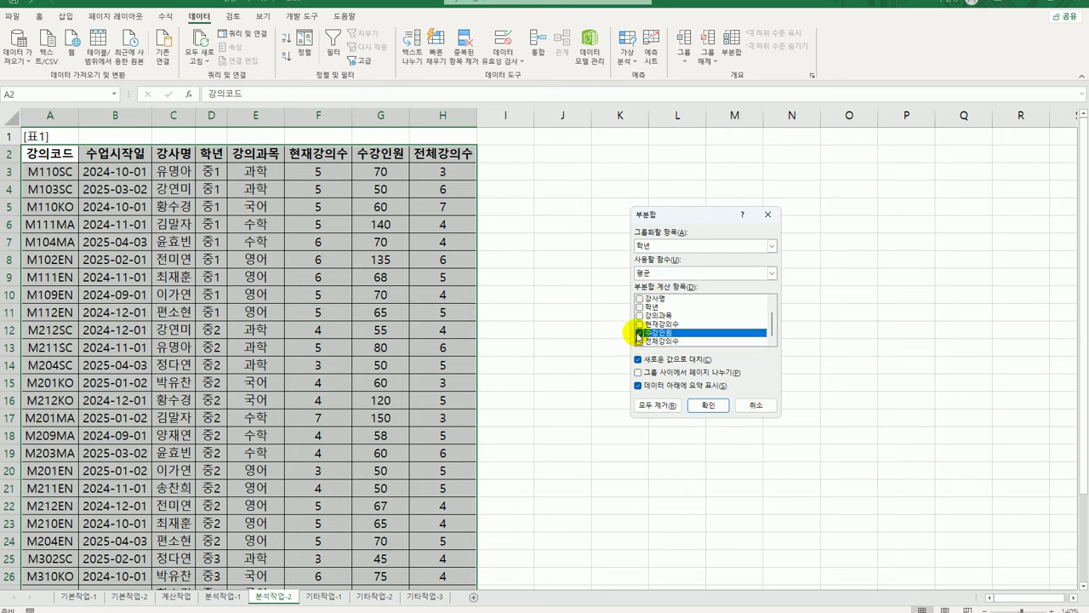
click(701, 400)
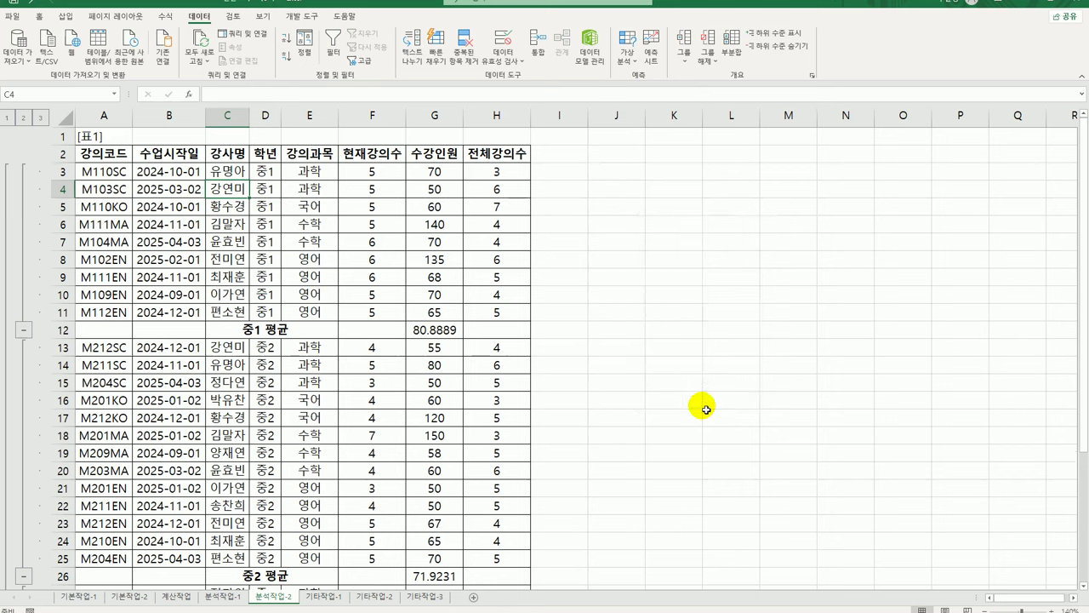
Nest 강의과목 count subtotals of 전체강의수 under the grade averages without replacing them, and autofit column D
click(731, 44)
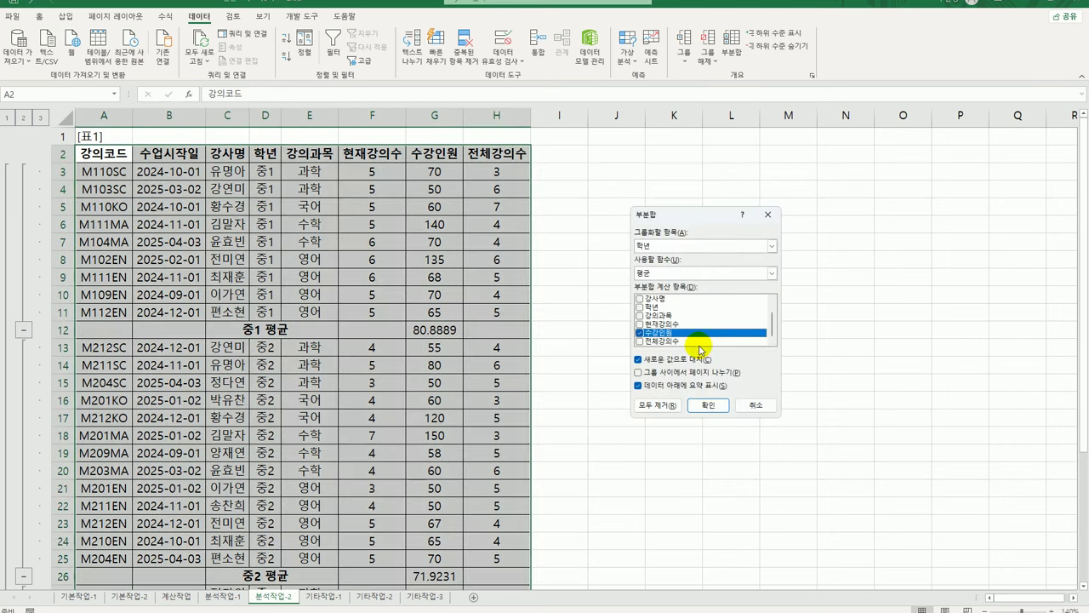
click(654, 248)
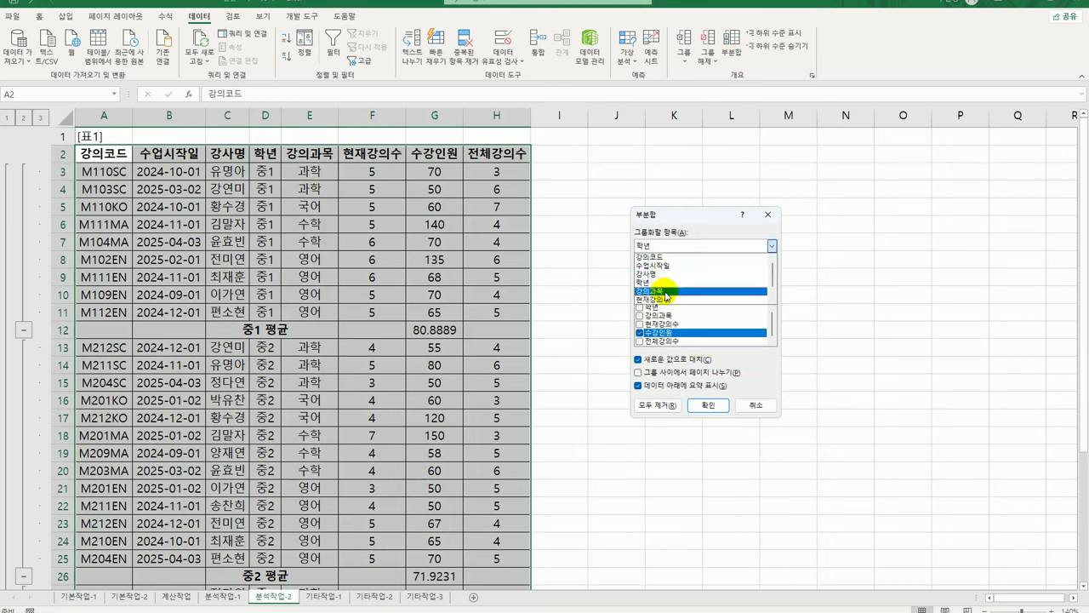
click(669, 283)
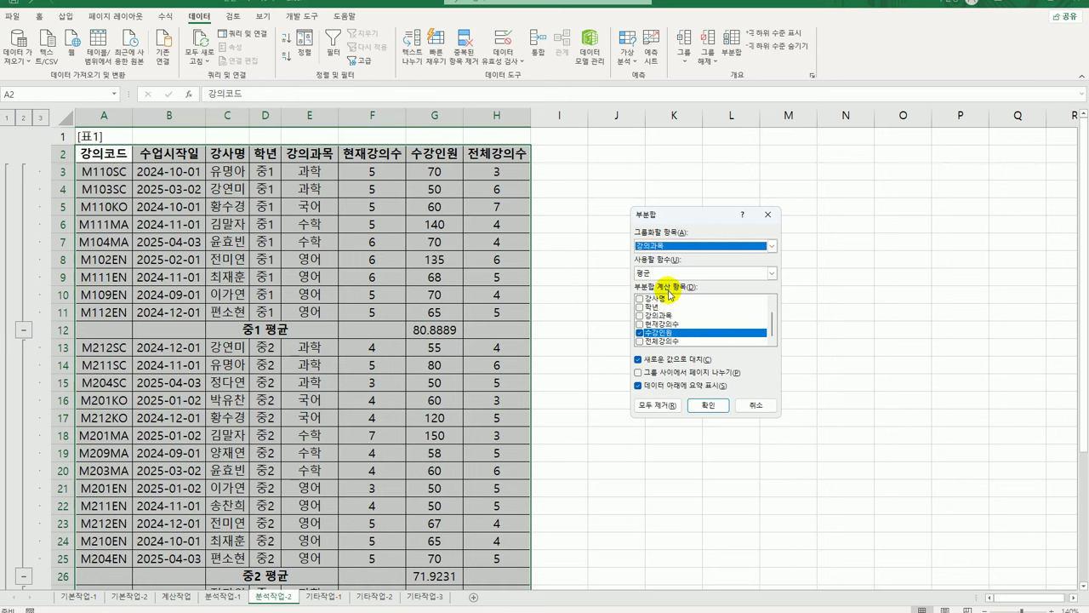
click(645, 272)
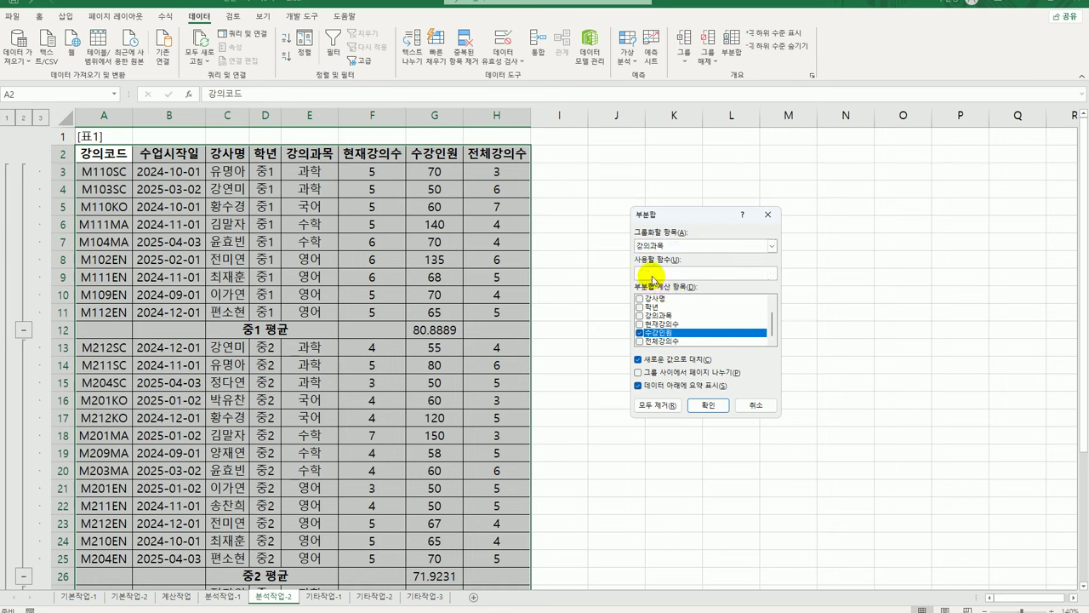
click(654, 295)
click(639, 332)
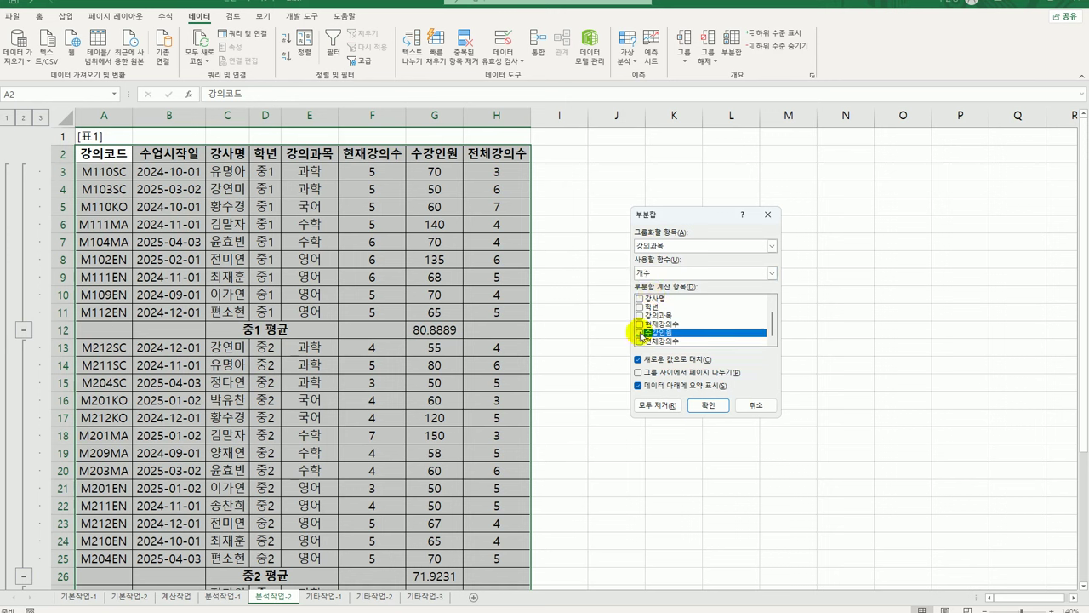
click(639, 341)
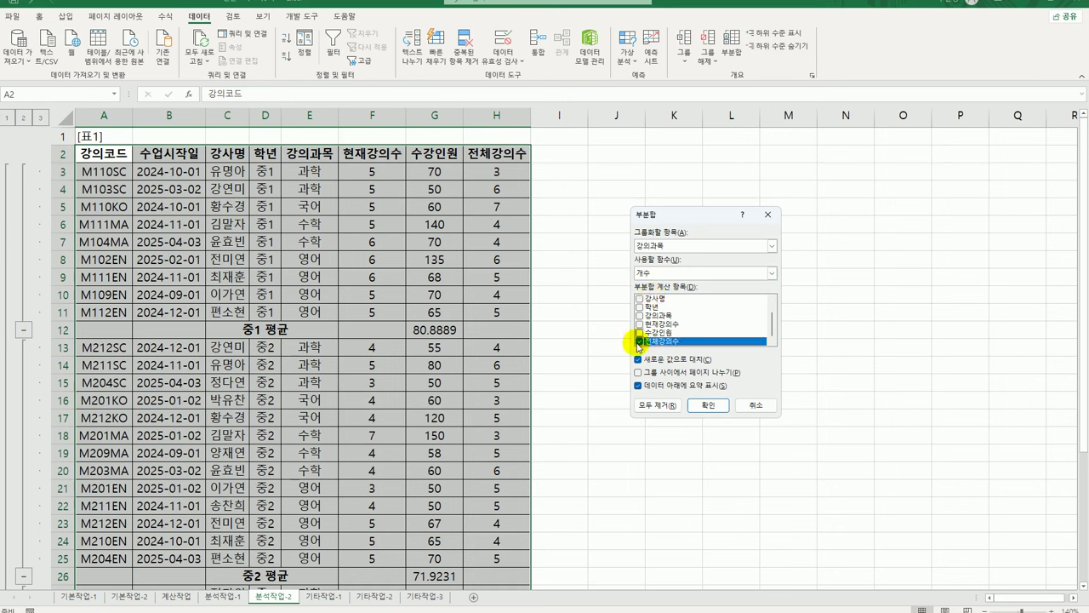
click(637, 360)
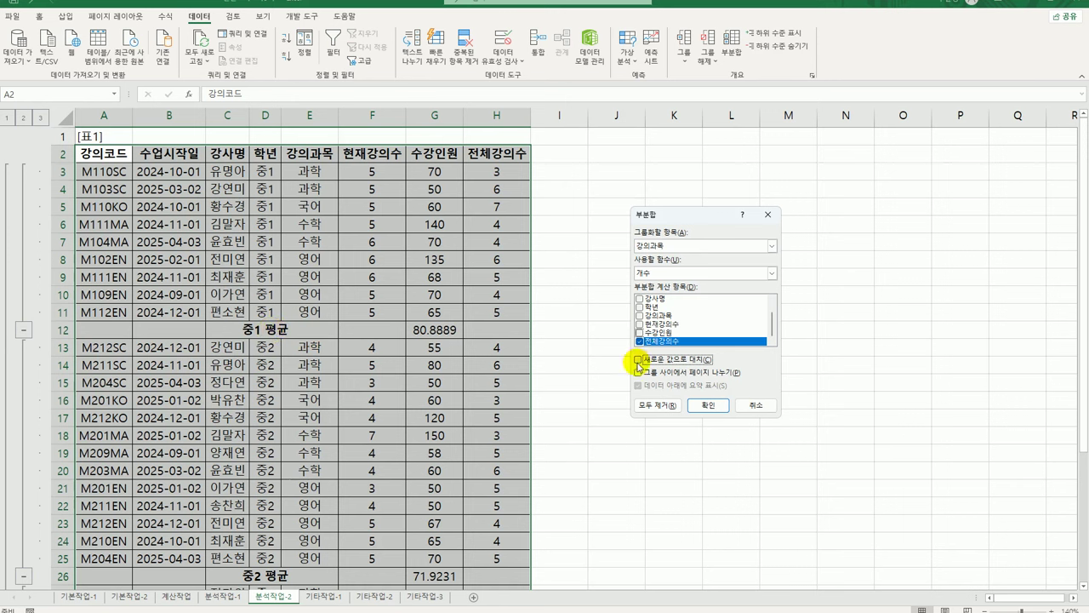
click(639, 360)
click(706, 405)
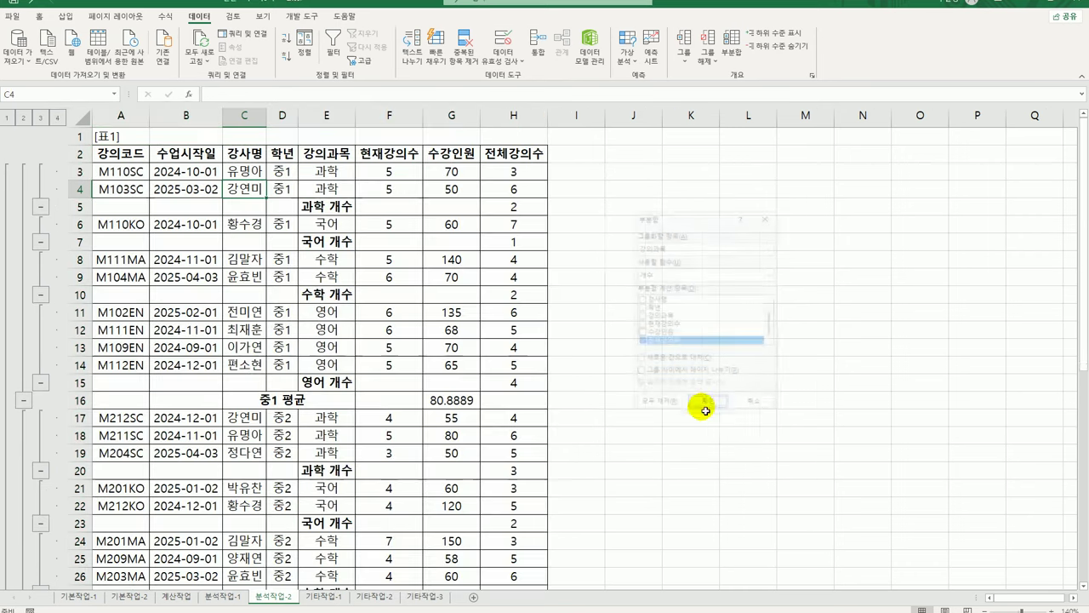
double_click(299, 126)
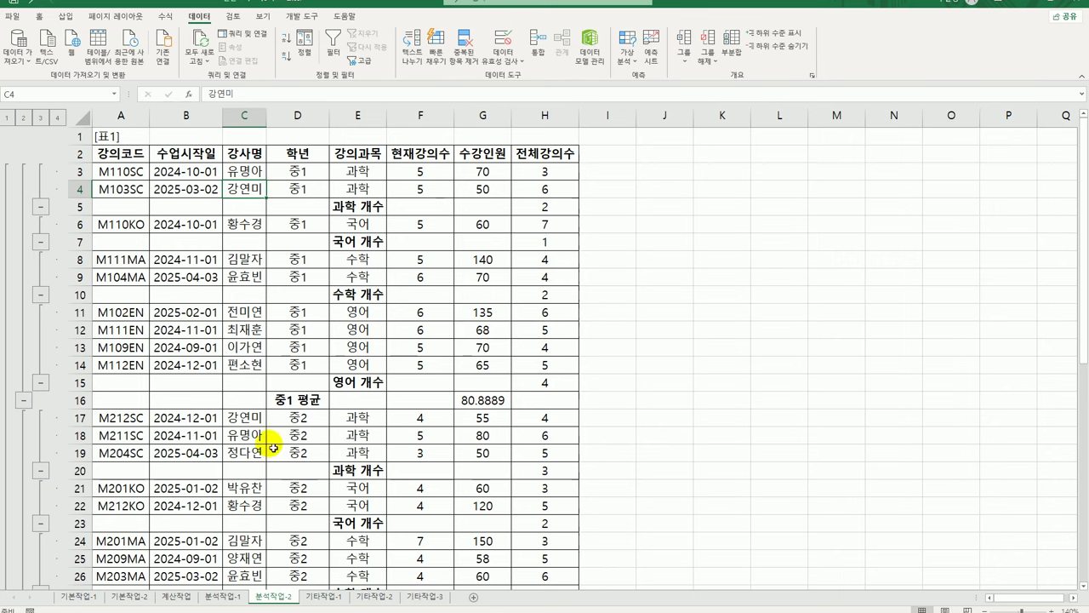
click(334, 595)
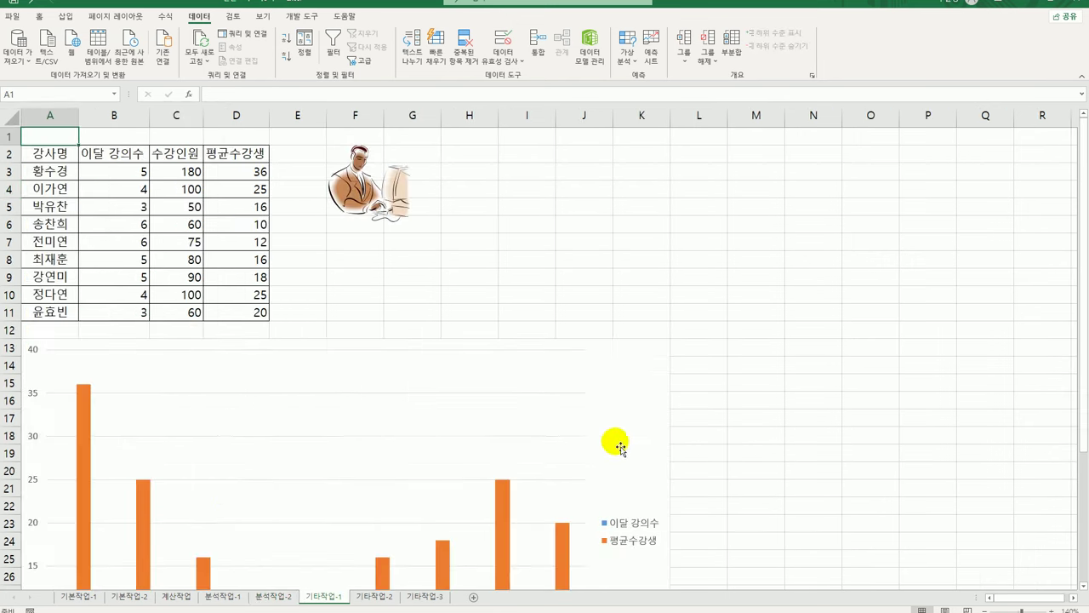
Change the 평균수강생 series to a line with markers on the secondary axis
scroll(632, 442, down, 3)
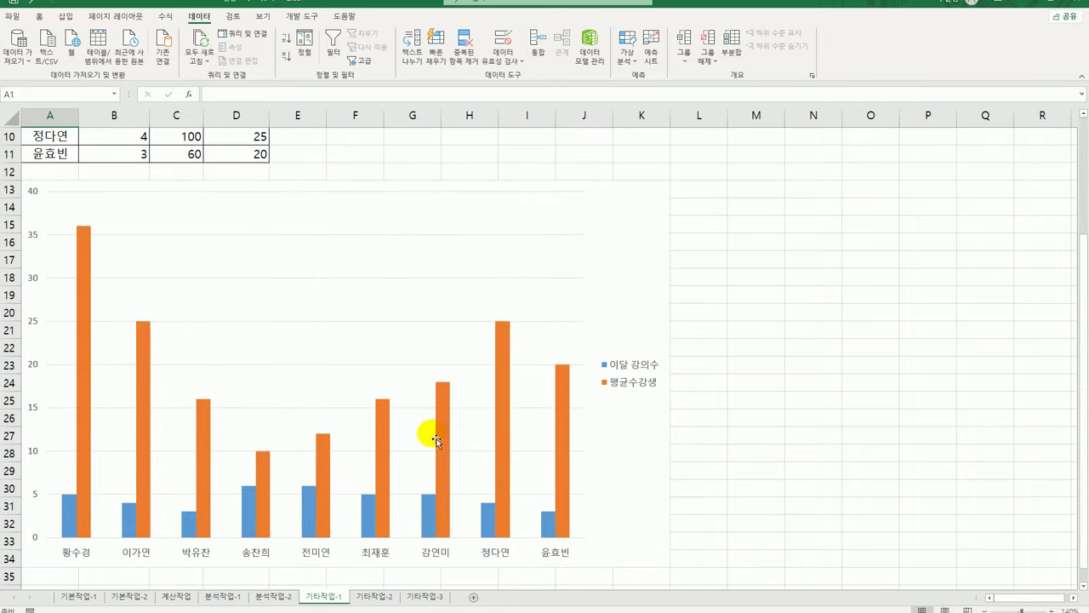
click(87, 245)
right_click(87, 247)
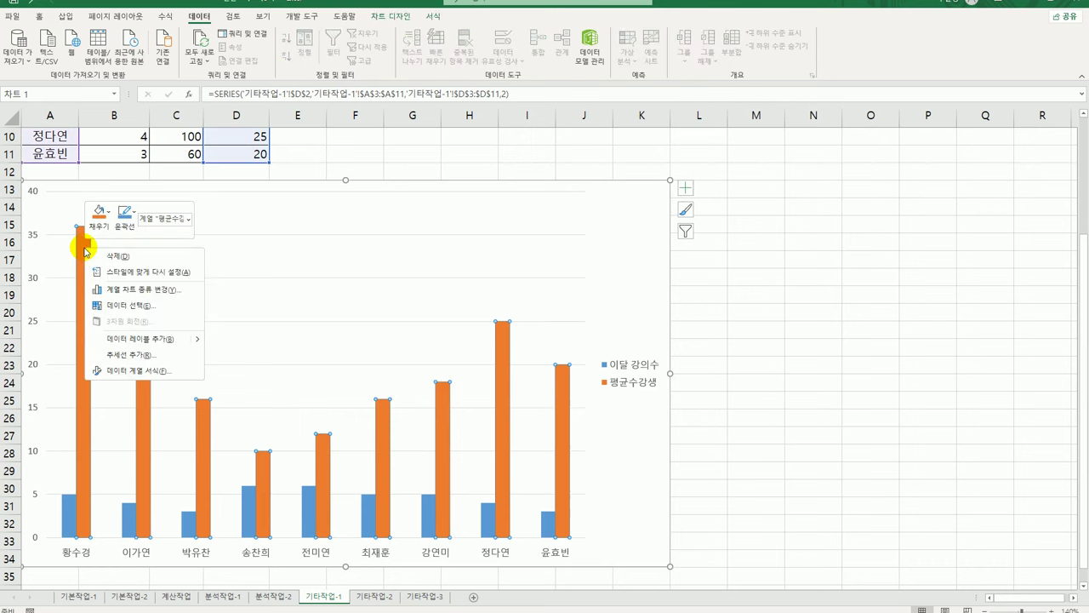
click(170, 289)
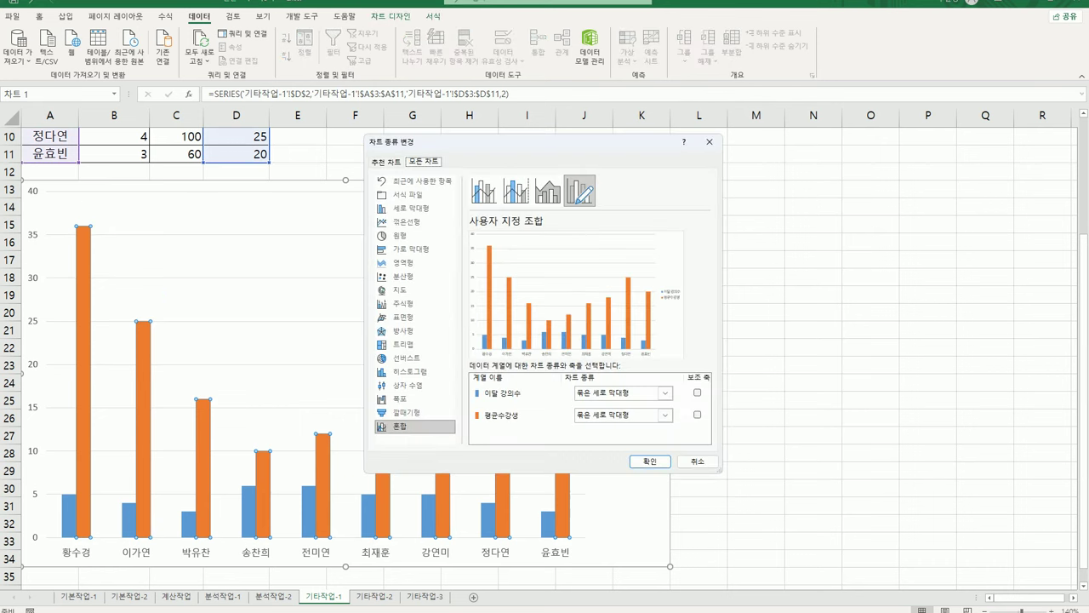
click(667, 416)
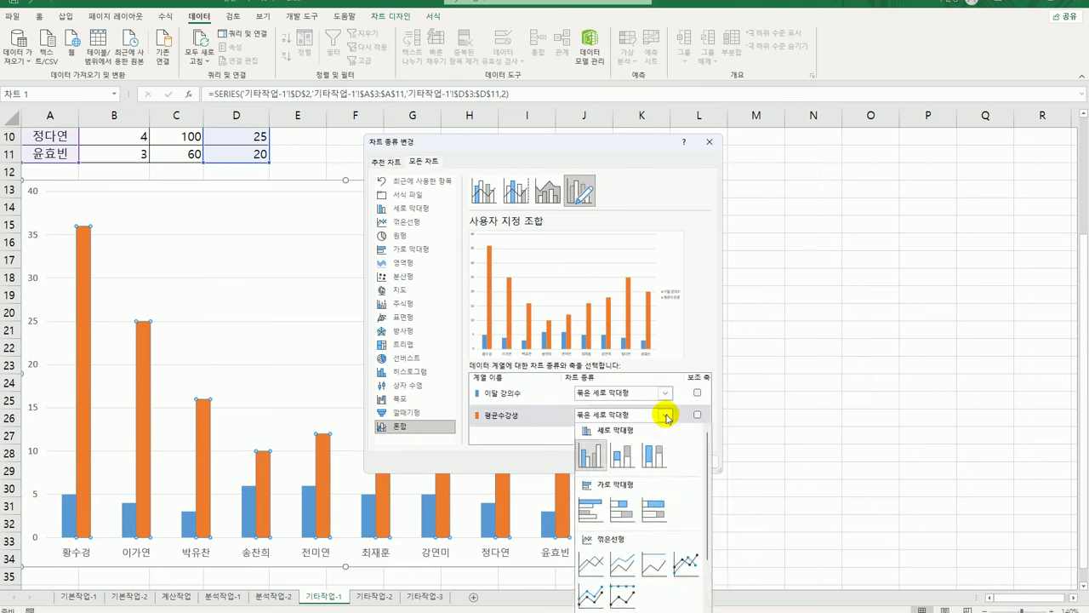
click(686, 562)
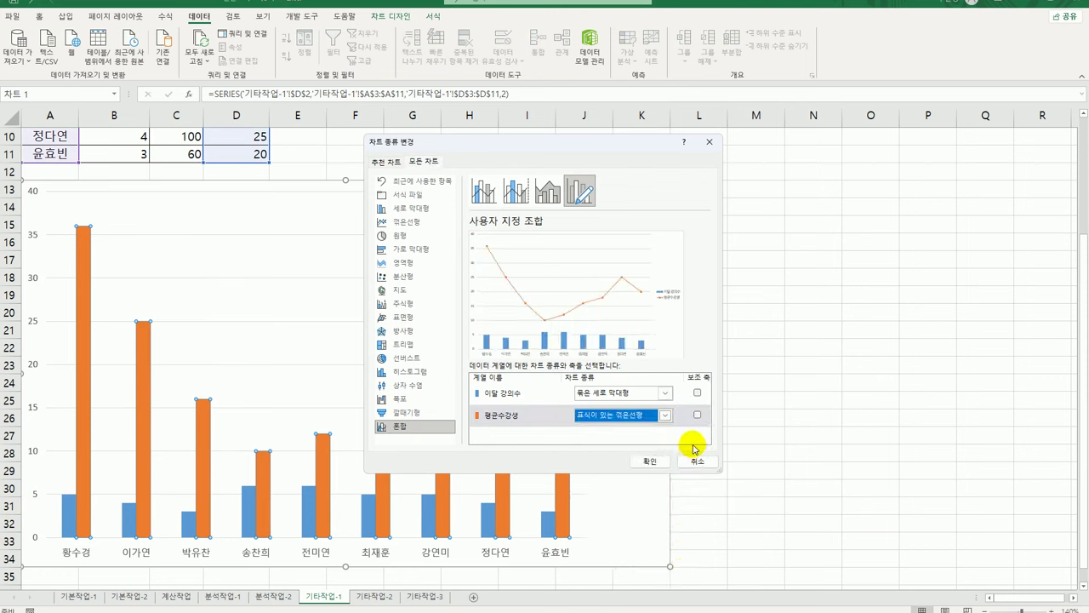
click(697, 415)
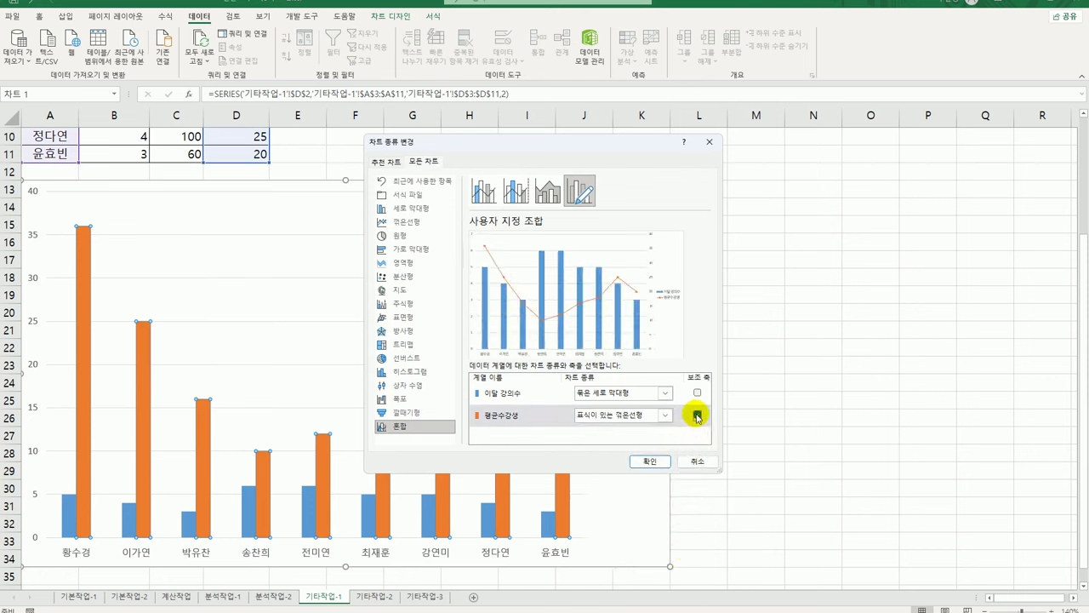
click(665, 461)
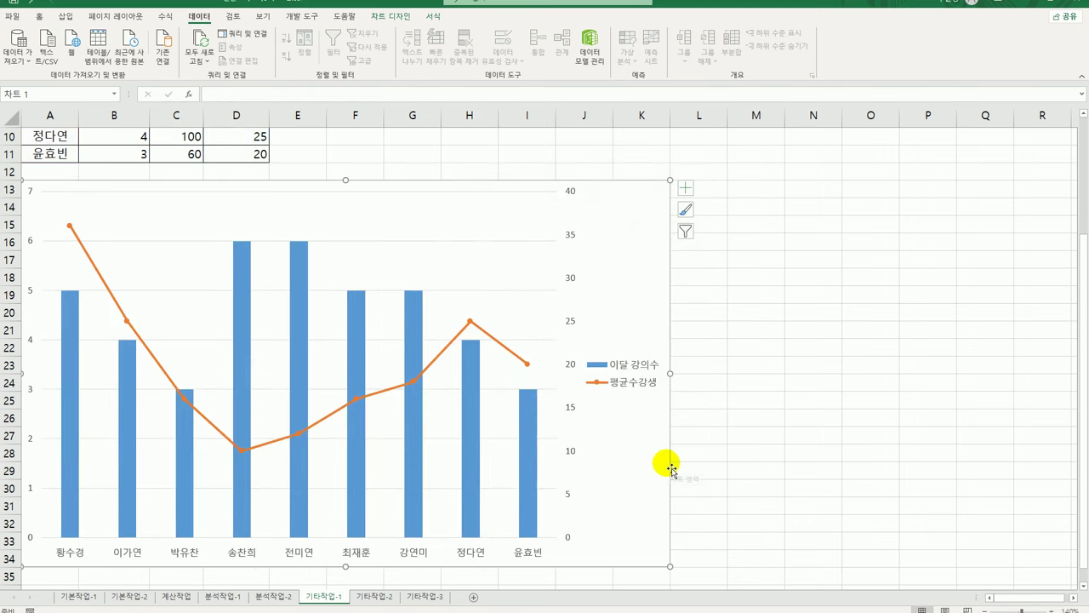
click(391, 18)
Apply quick layout 10 and title the chart '강사별 강의수와 평균수강생'
click(52, 49)
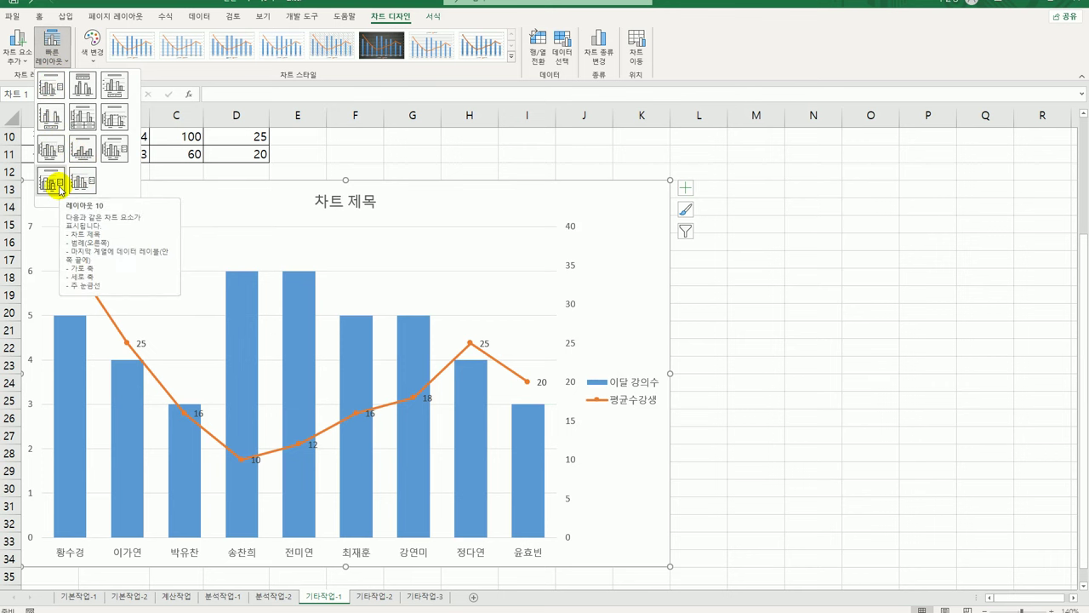
click(59, 189)
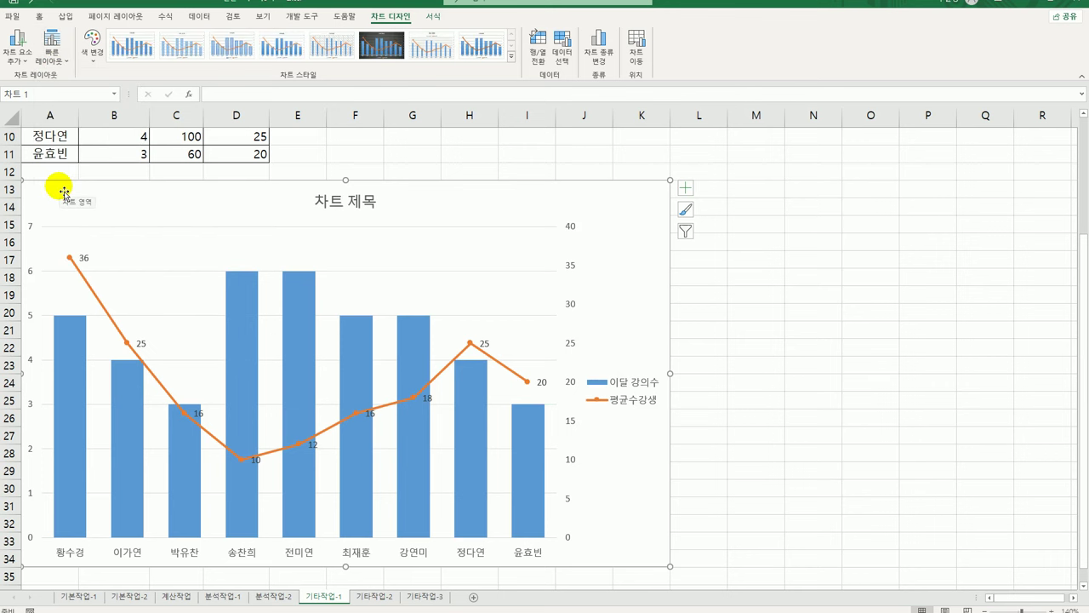
click(687, 188)
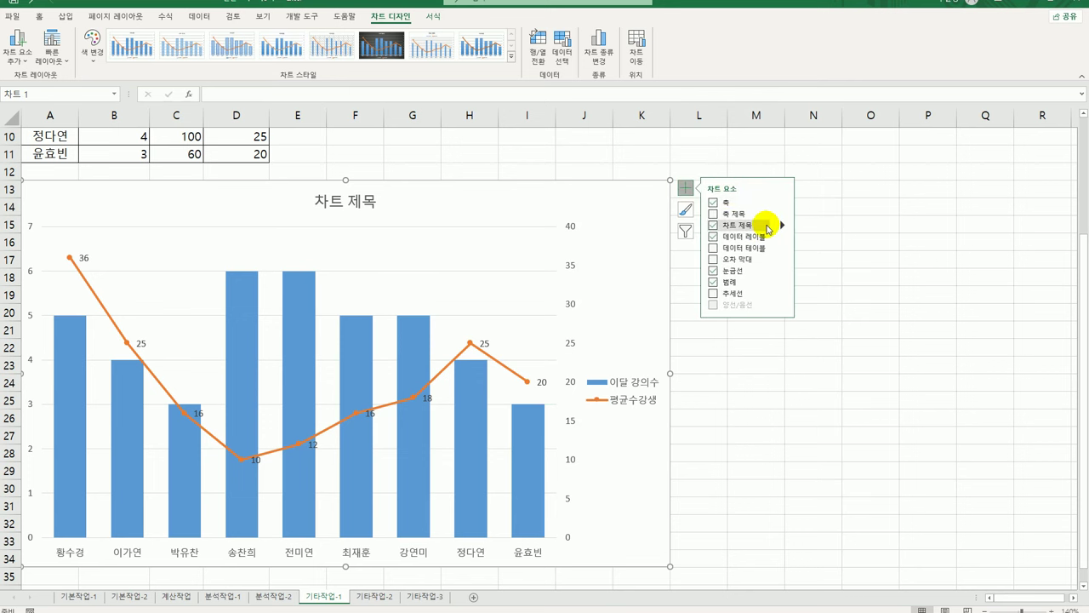
click(352, 205)
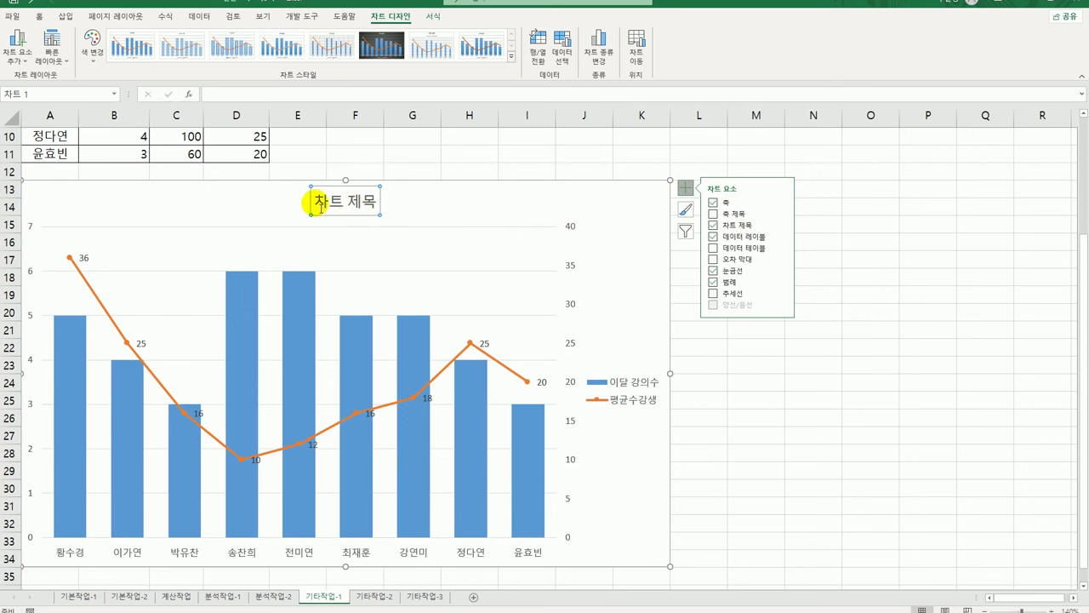
drag(311, 203, 385, 206)
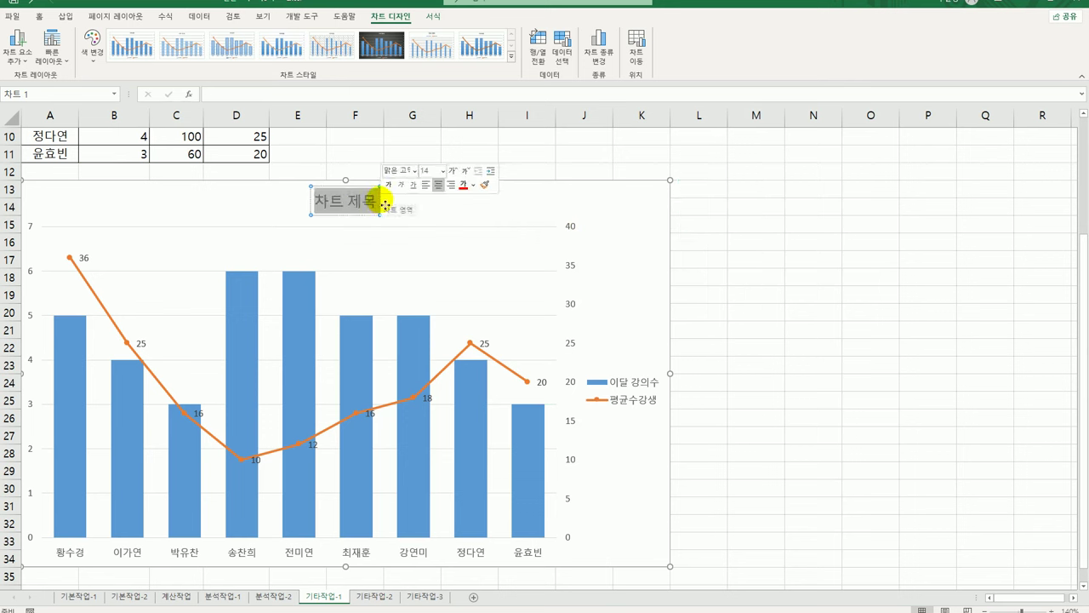
text(ㅗ)
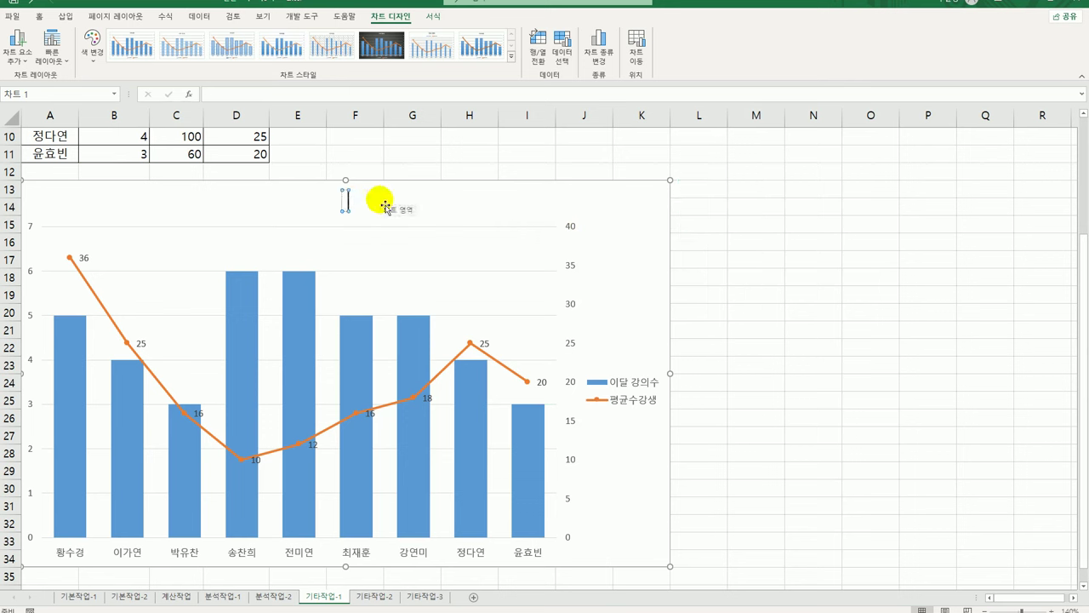
text(강사별)
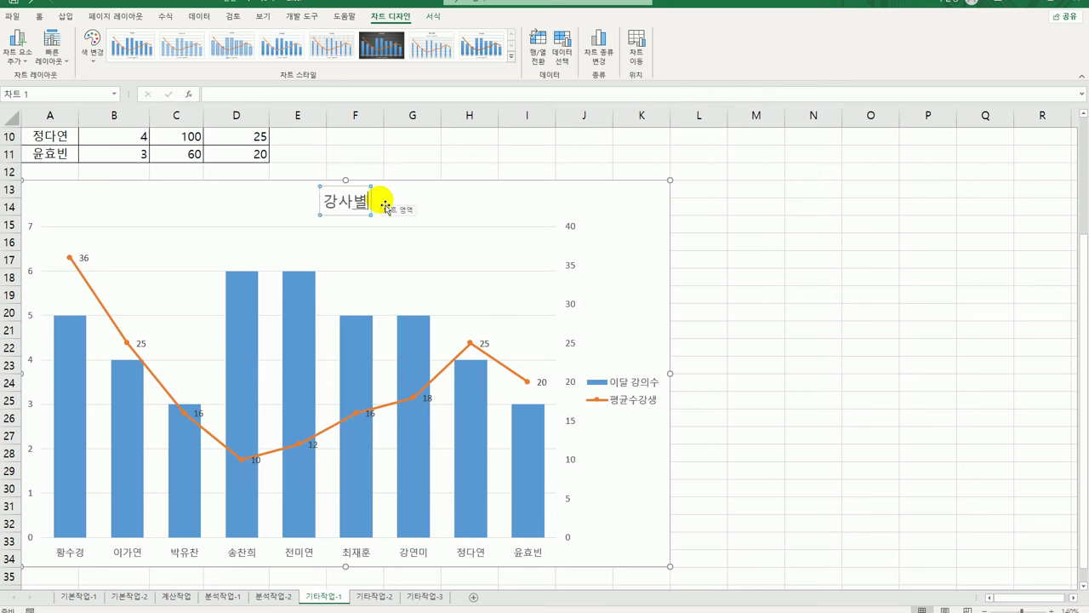
text( 강의수와)
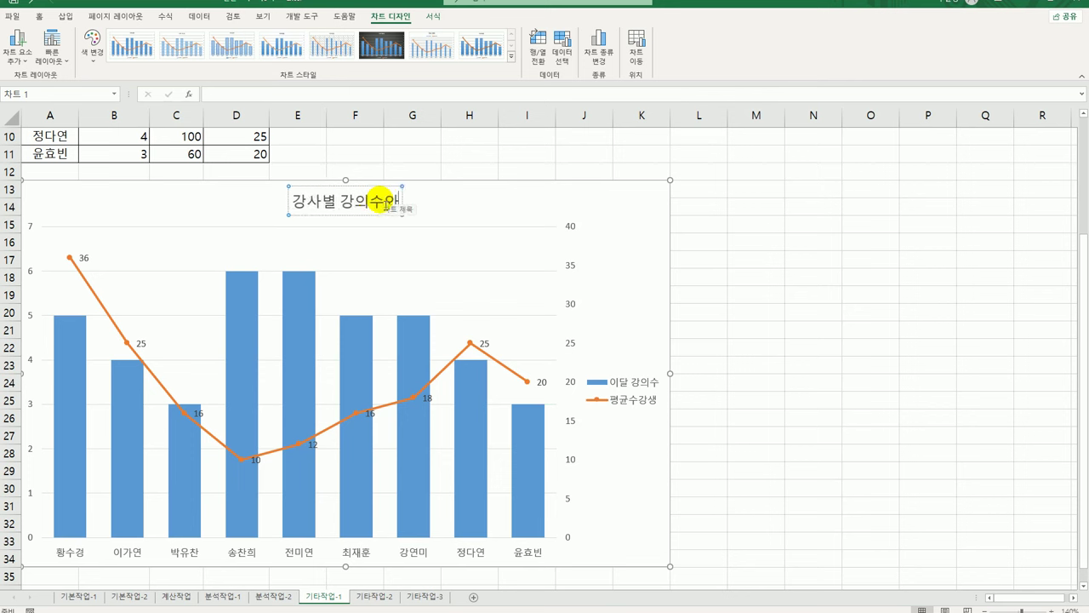
text( 평균수강ㅅ)
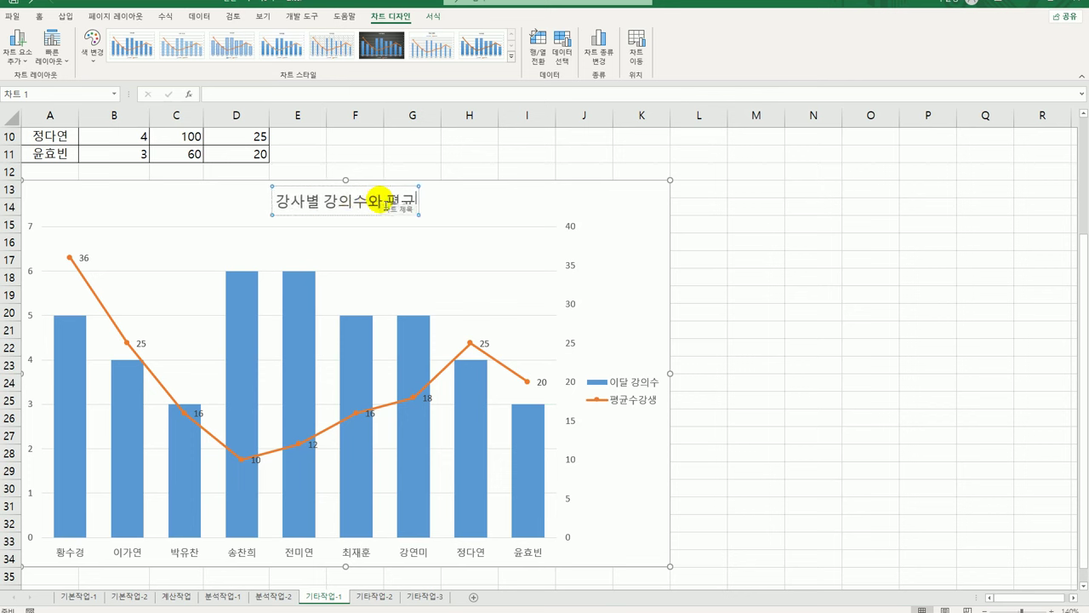
text(ㅐㅇ)
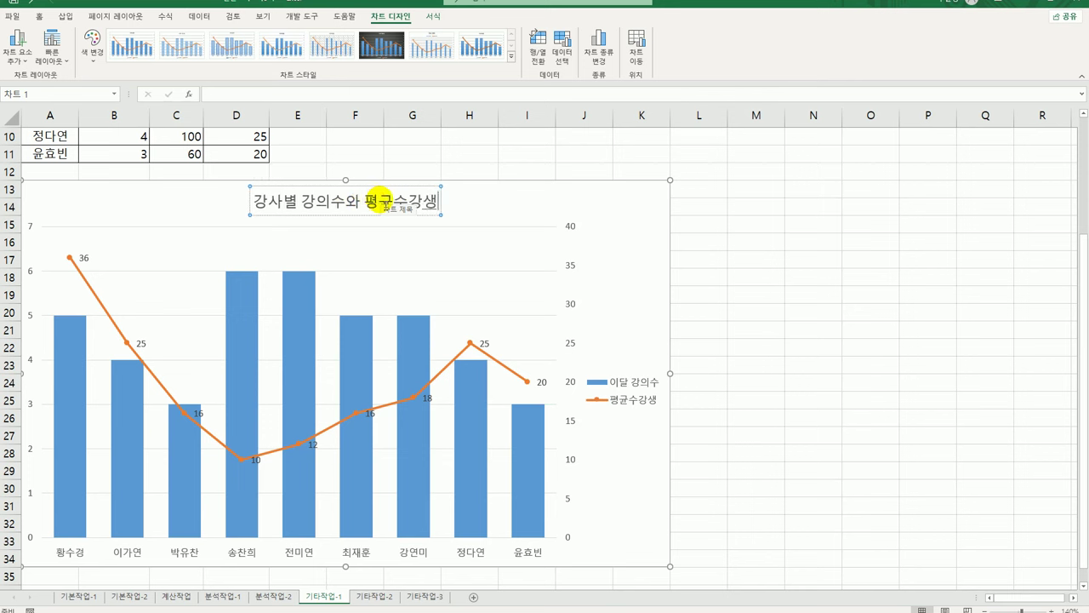
click(640, 232)
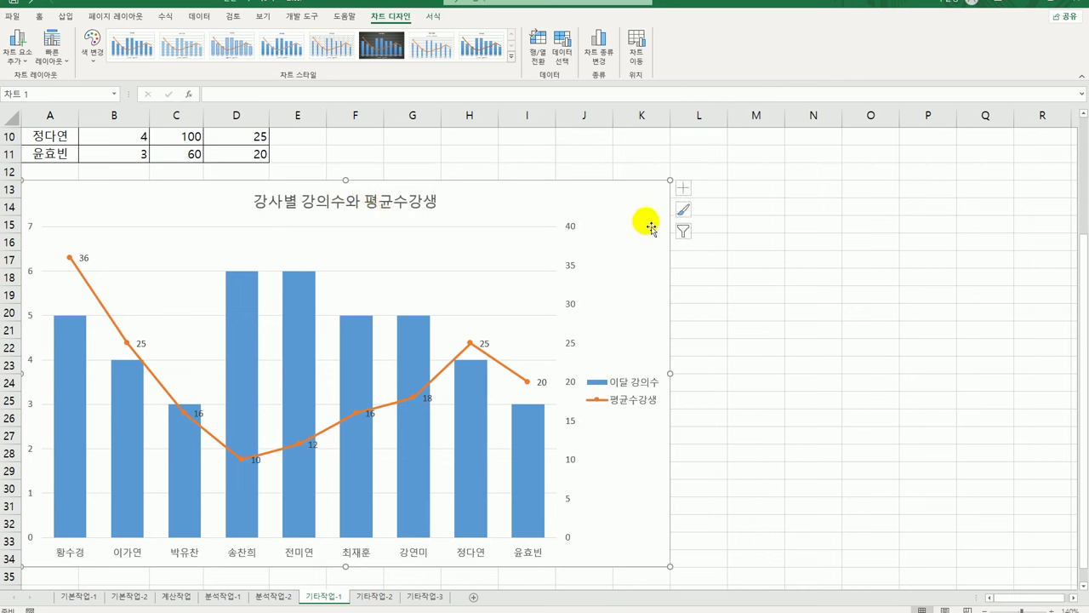
Add primary and secondary vertical axis titles to the chart
click(688, 189)
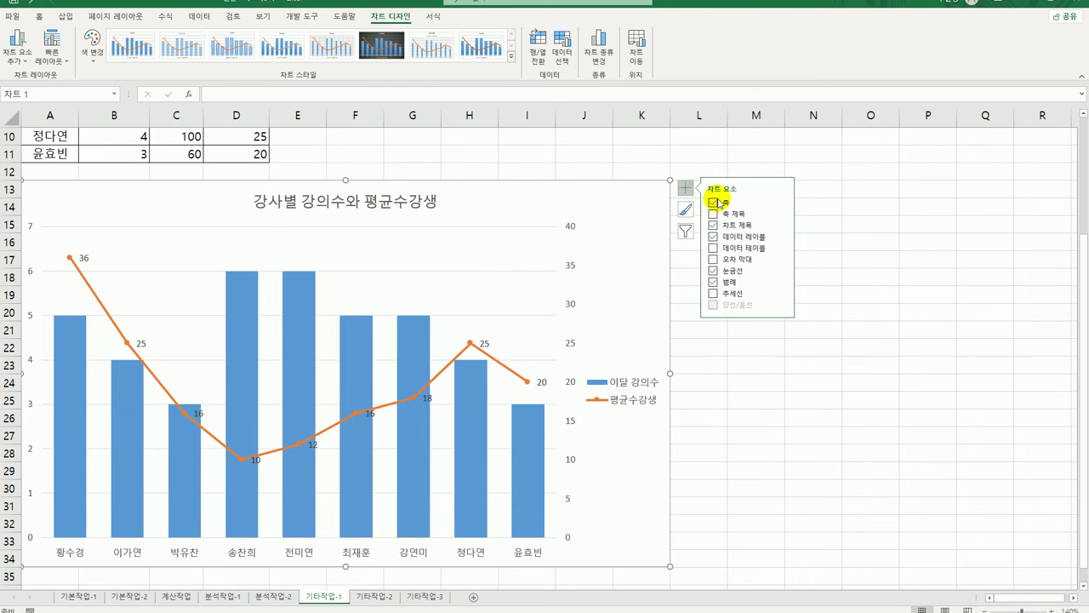
mouse_move(778, 213)
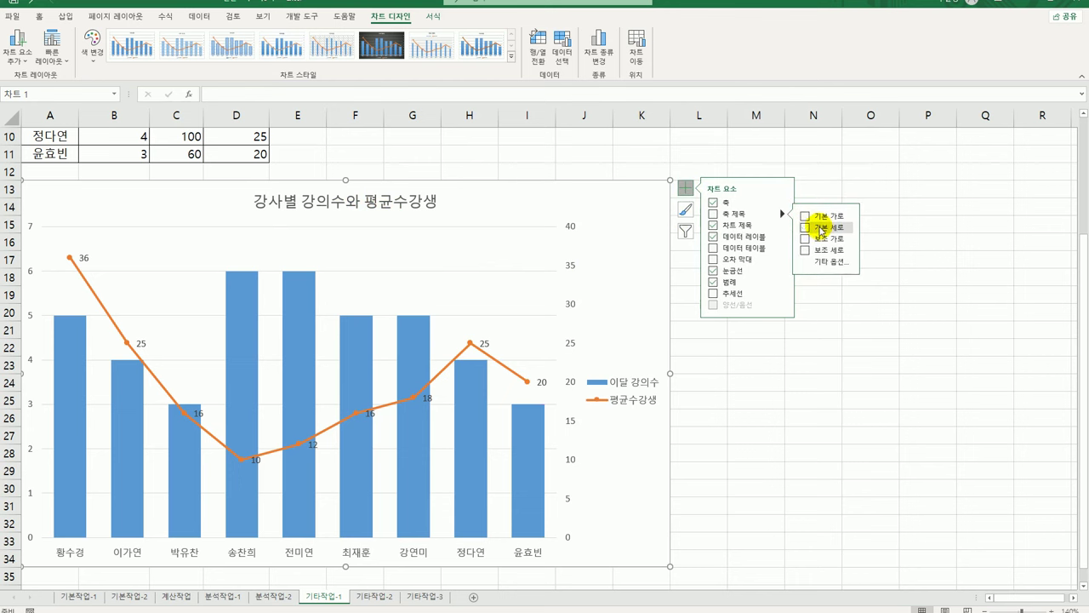
click(816, 227)
click(824, 254)
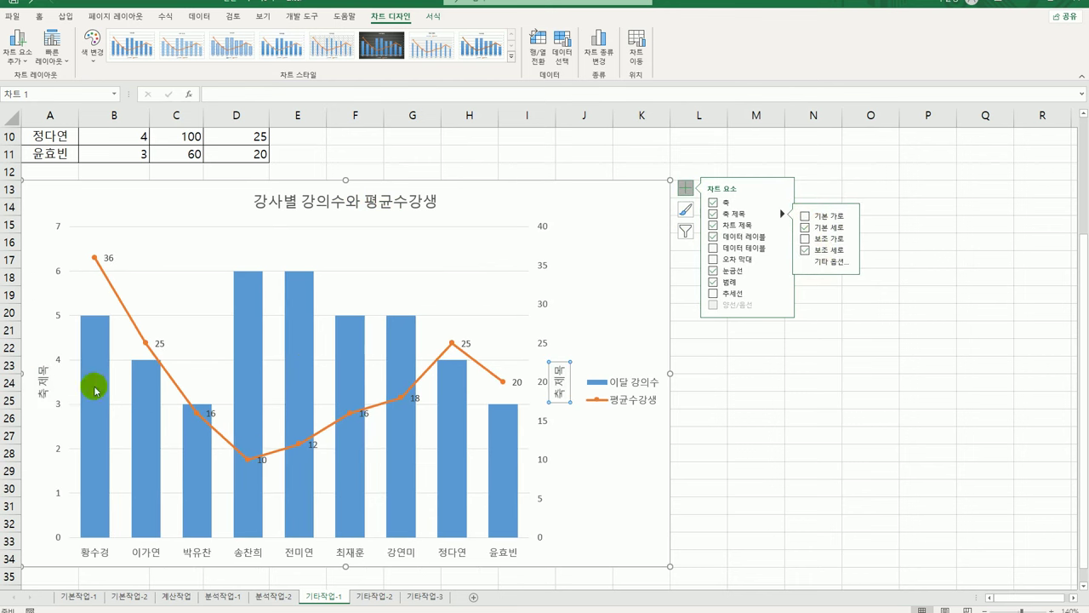
Label the left axis title '강의수' and the right axis title '평균수강생'
click(43, 379)
drag(42, 360, 43, 414)
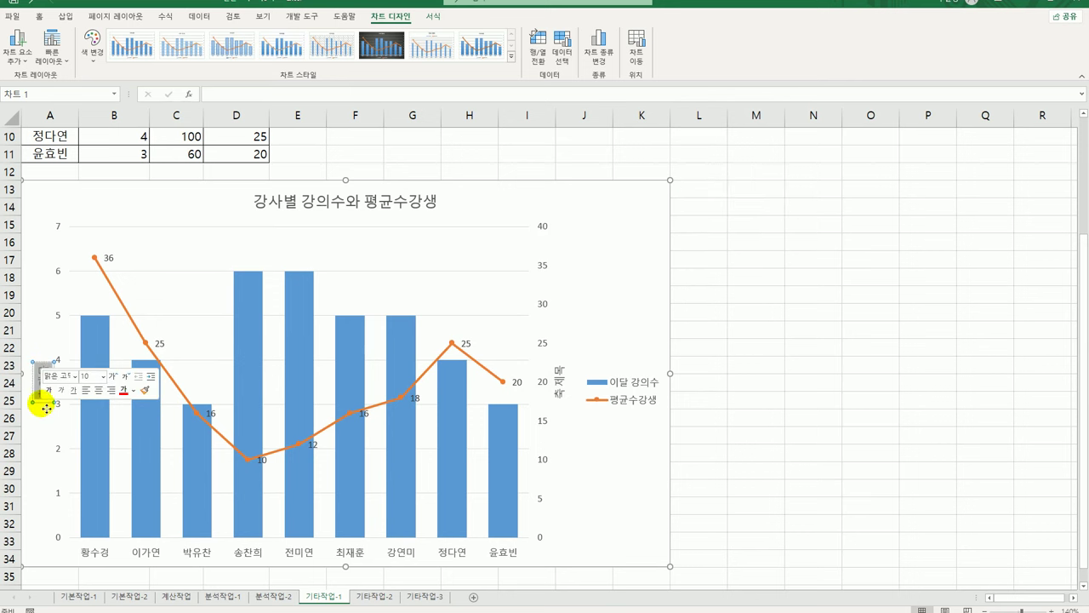
text(강의)
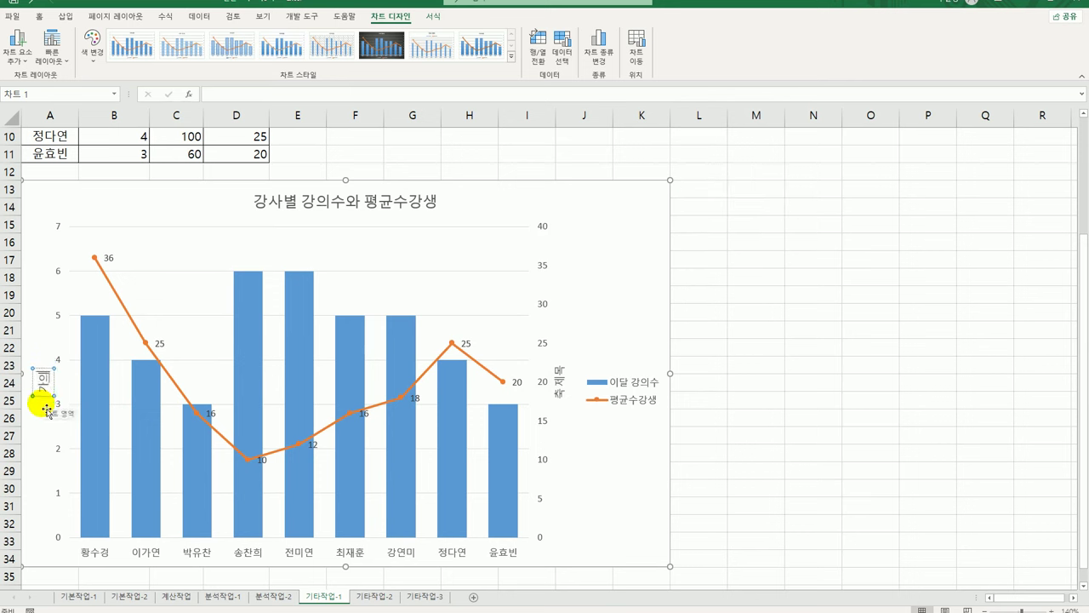
text(수)
click(560, 374)
drag(559, 364, 561, 408)
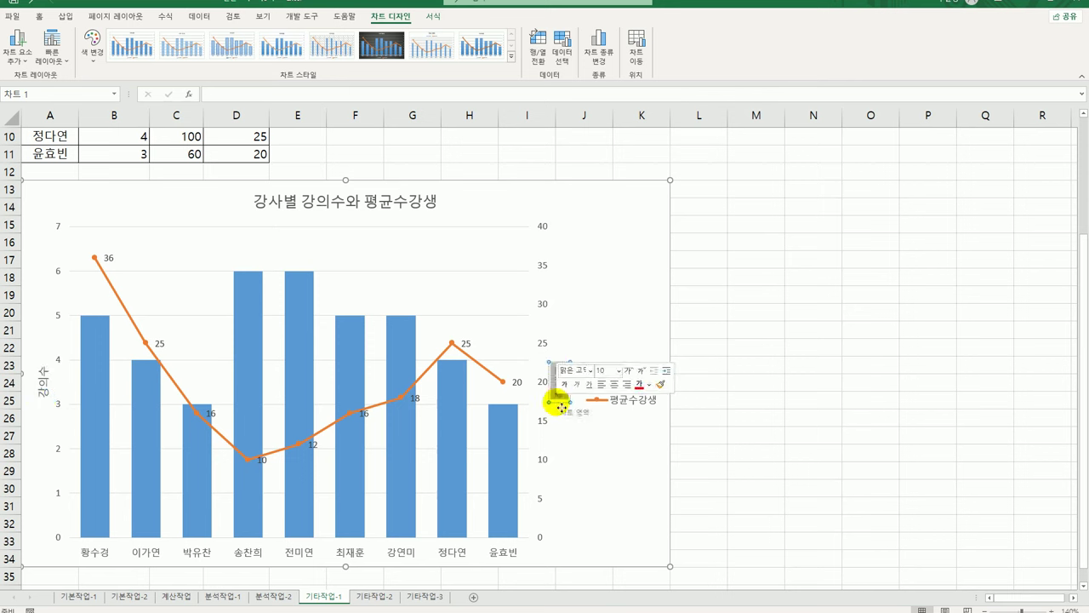
text(평균수강생)
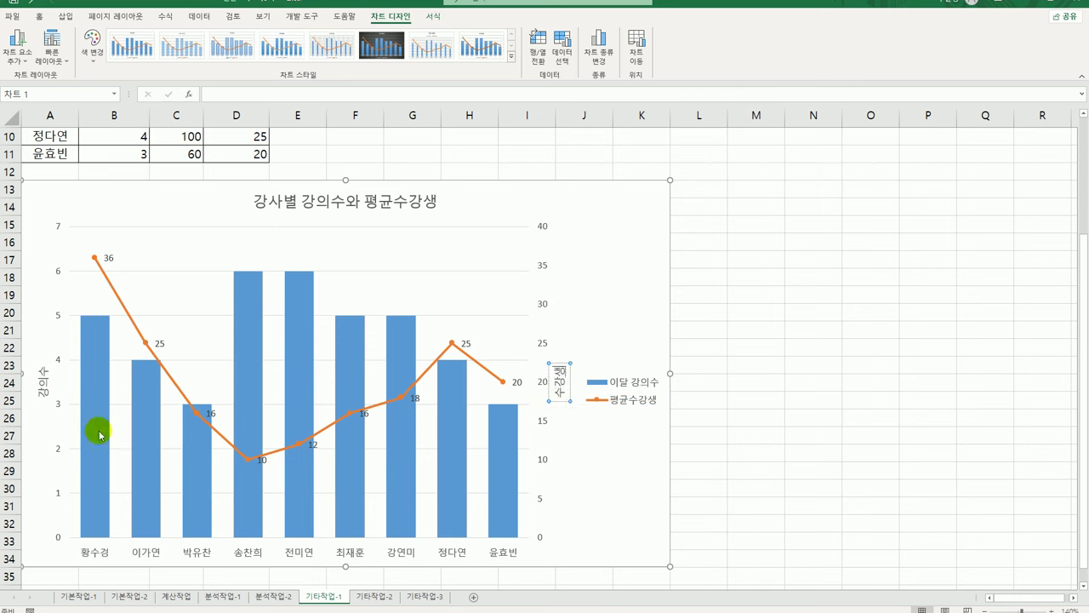
Set the text direction of both the left and right axis titles to stacked
click(48, 385)
right_click(48, 388)
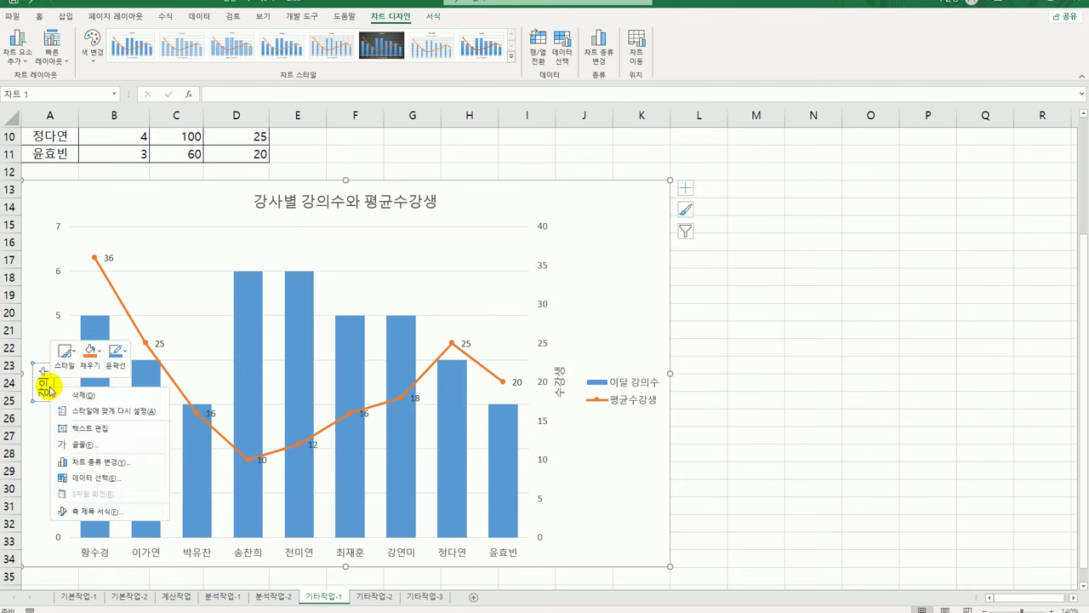
click(128, 510)
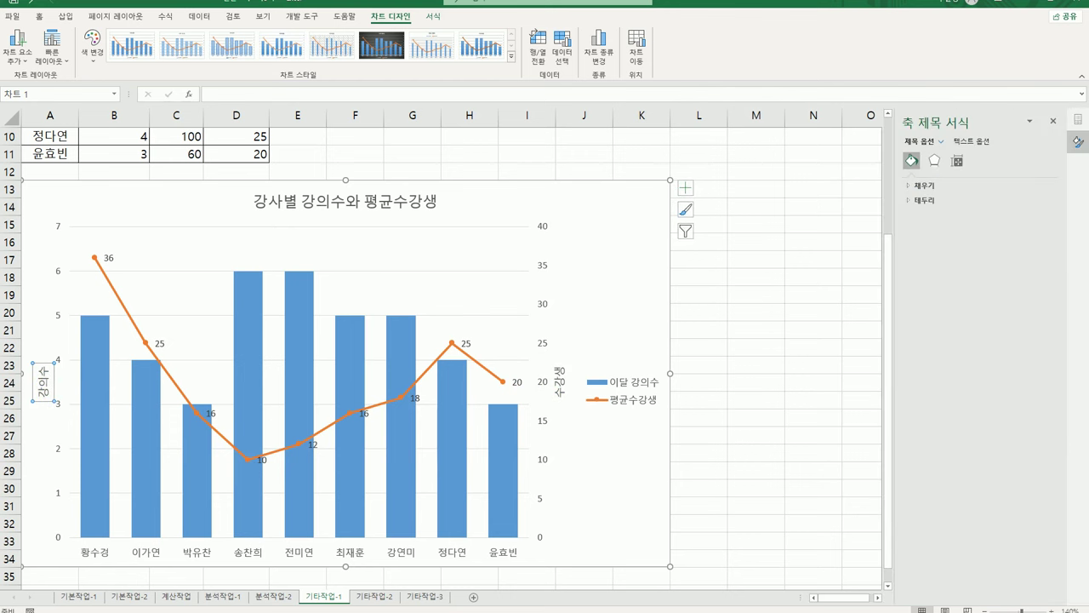
click(958, 161)
click(1042, 216)
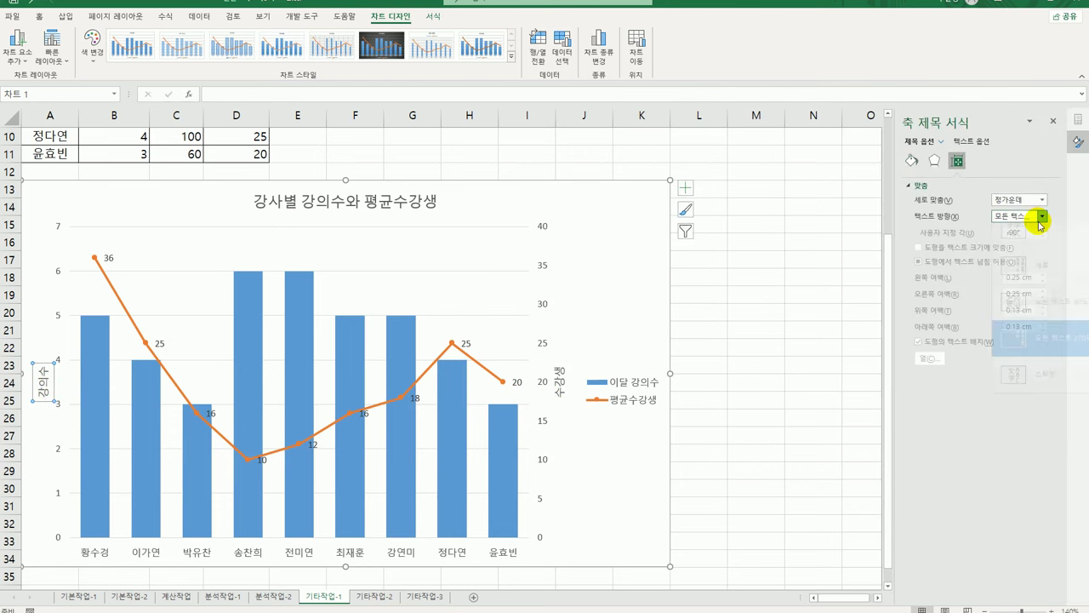
click(1040, 279)
click(577, 375)
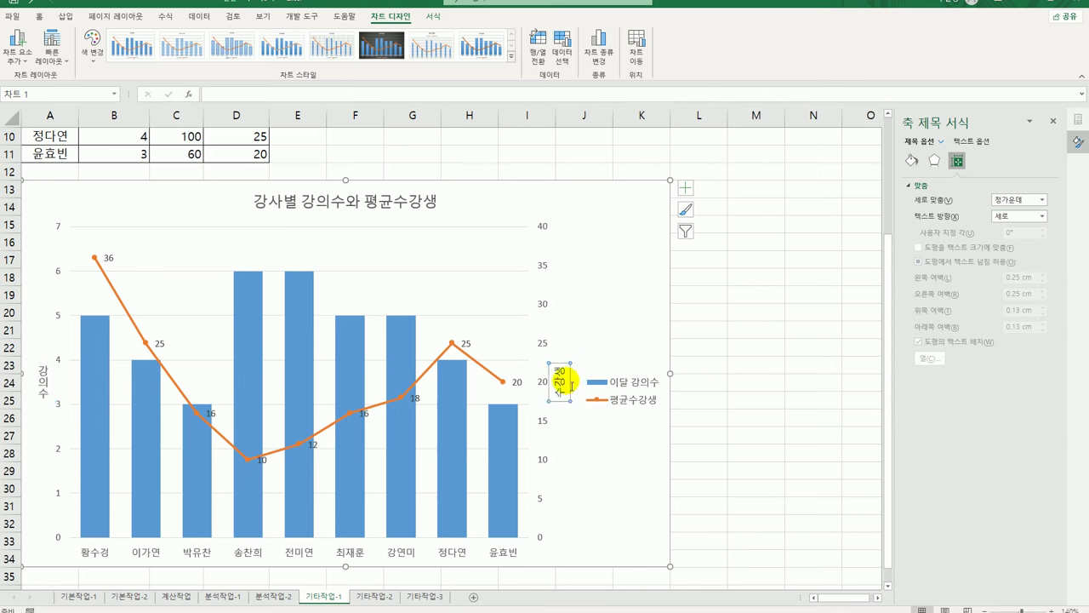
click(1043, 216)
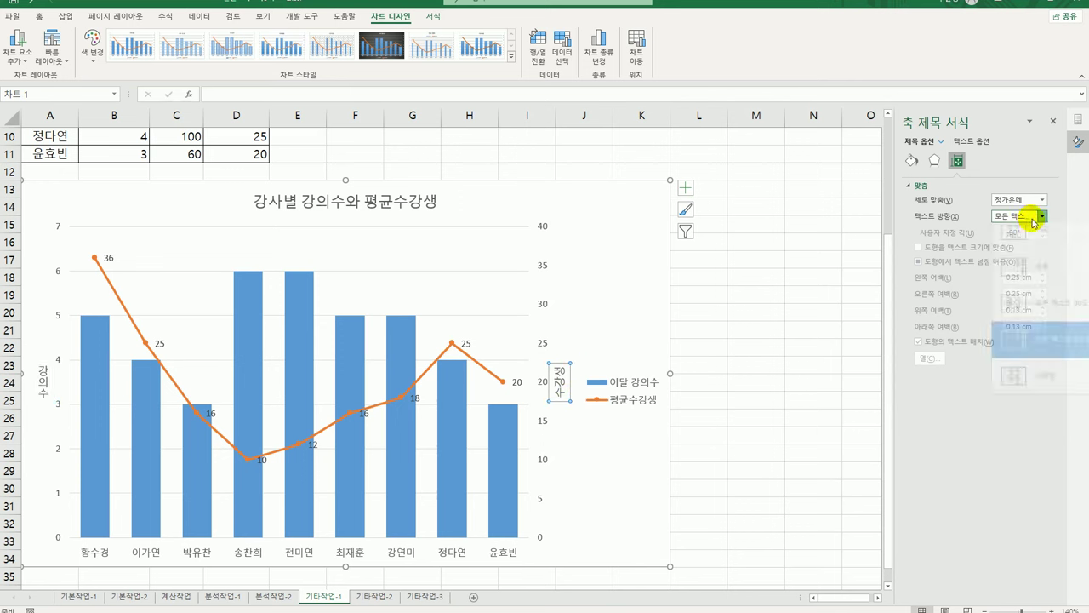
click(1045, 281)
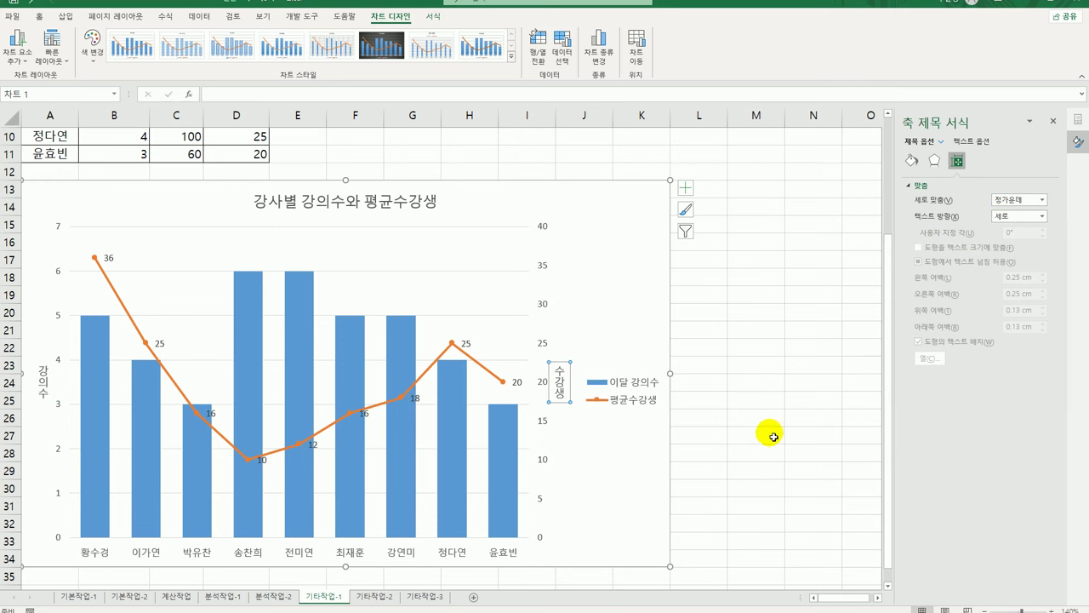
Position the chart legend at the top
click(685, 187)
click(782, 280)
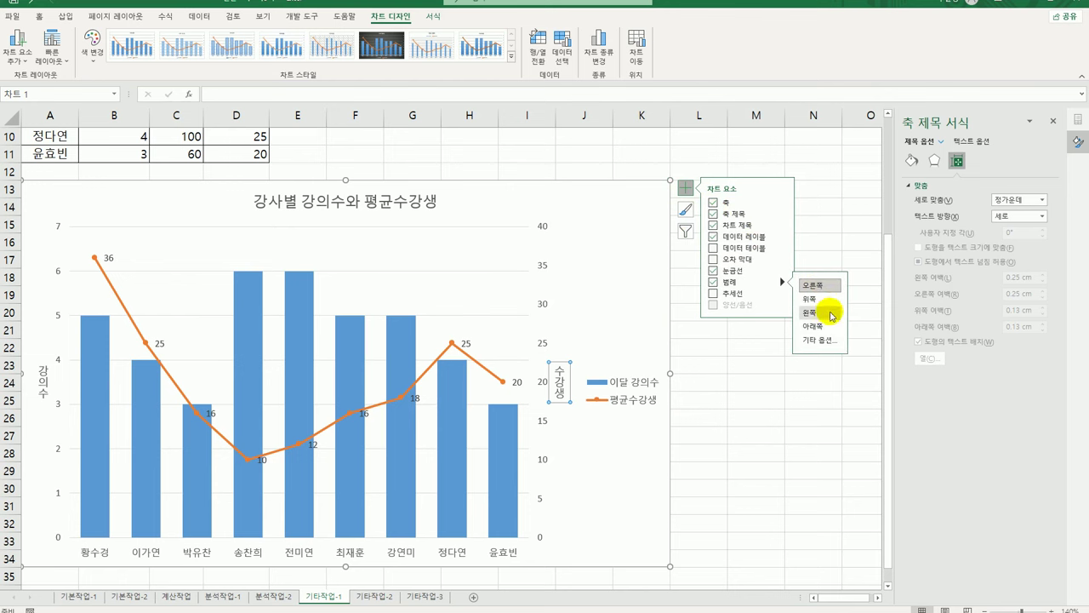
click(832, 308)
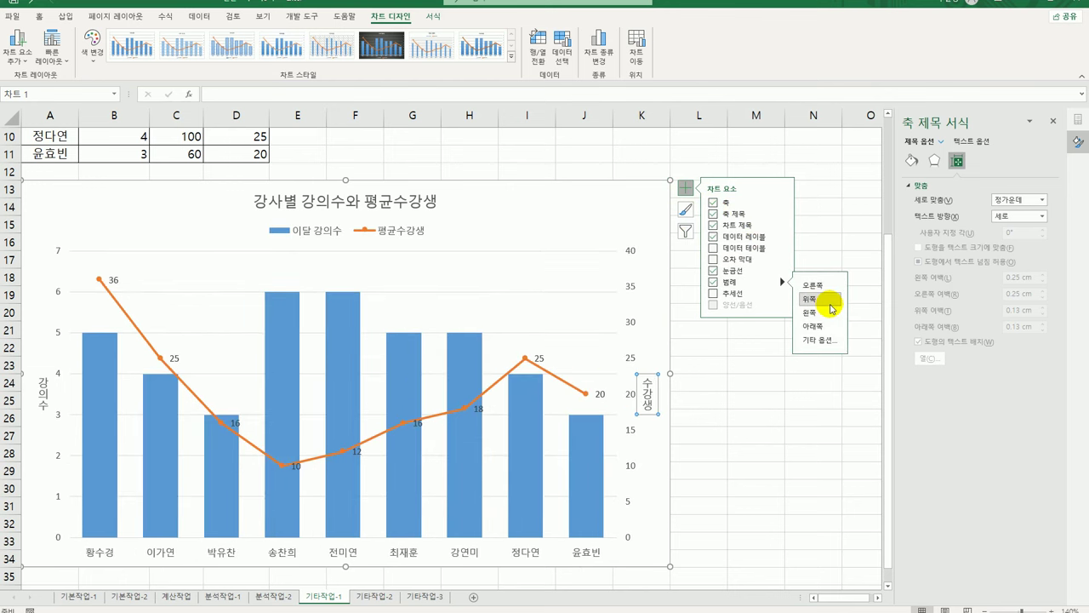
click(657, 205)
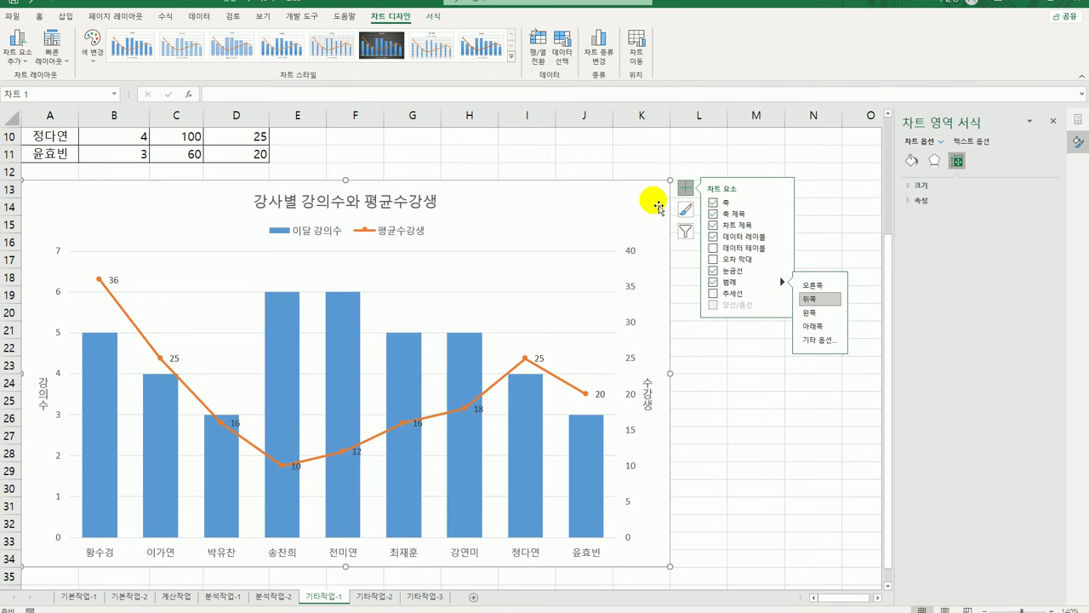
Apply the '색 윤곽선 - 주황, 강조 2' shape style to the chart area
click(434, 16)
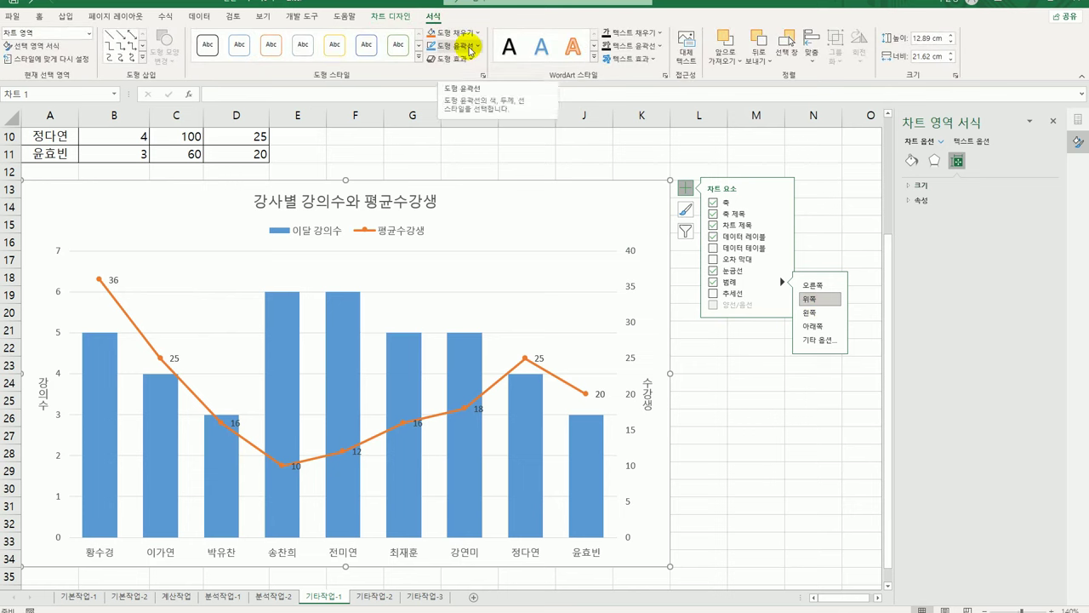
click(418, 58)
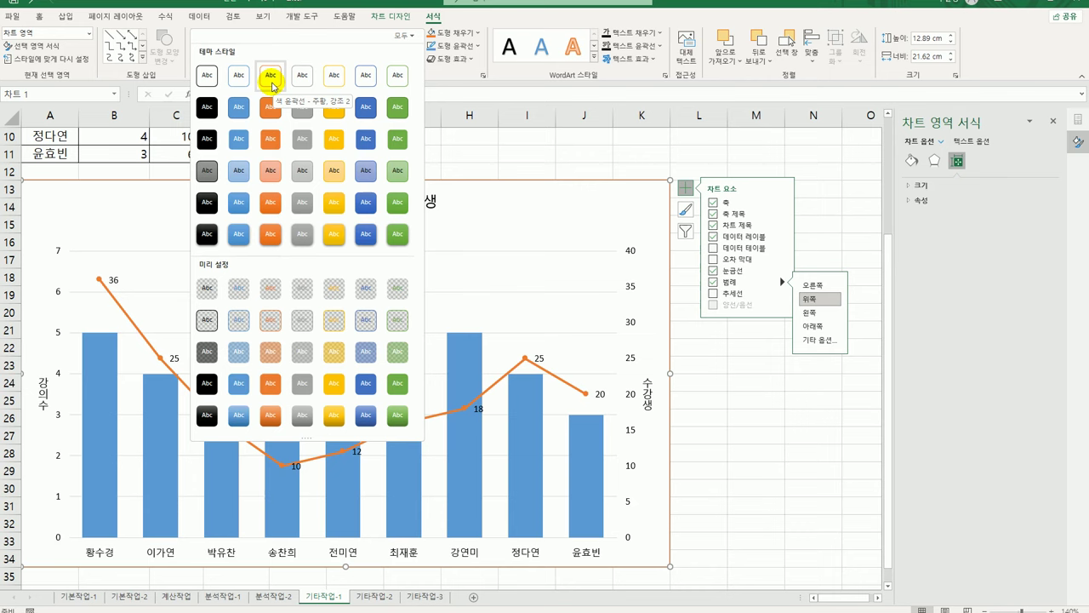
click(272, 84)
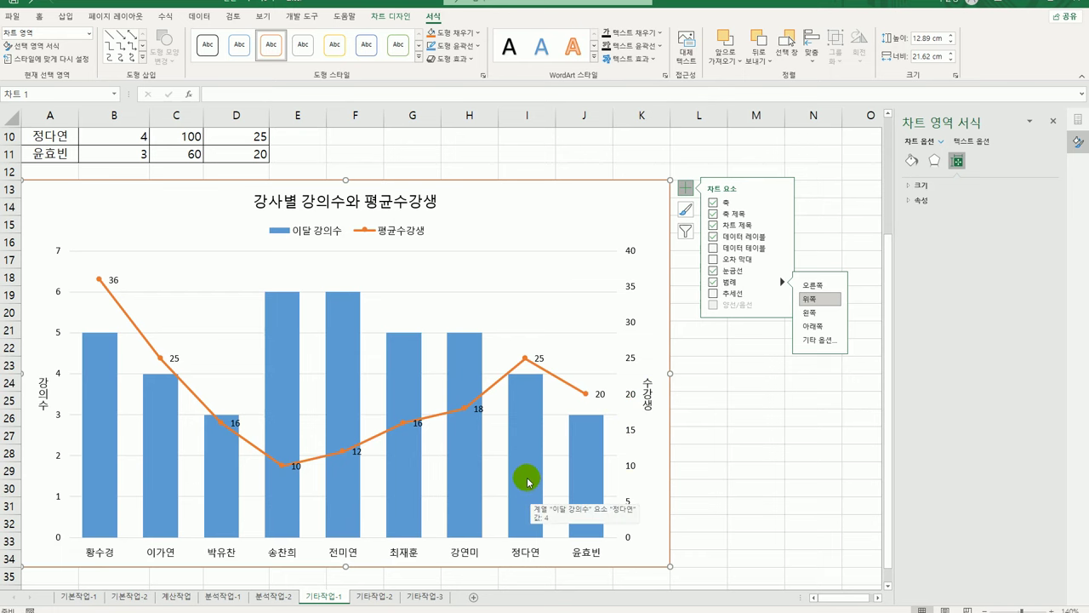
scroll(533, 485, up, 3)
scroll(531, 484, up, 1)
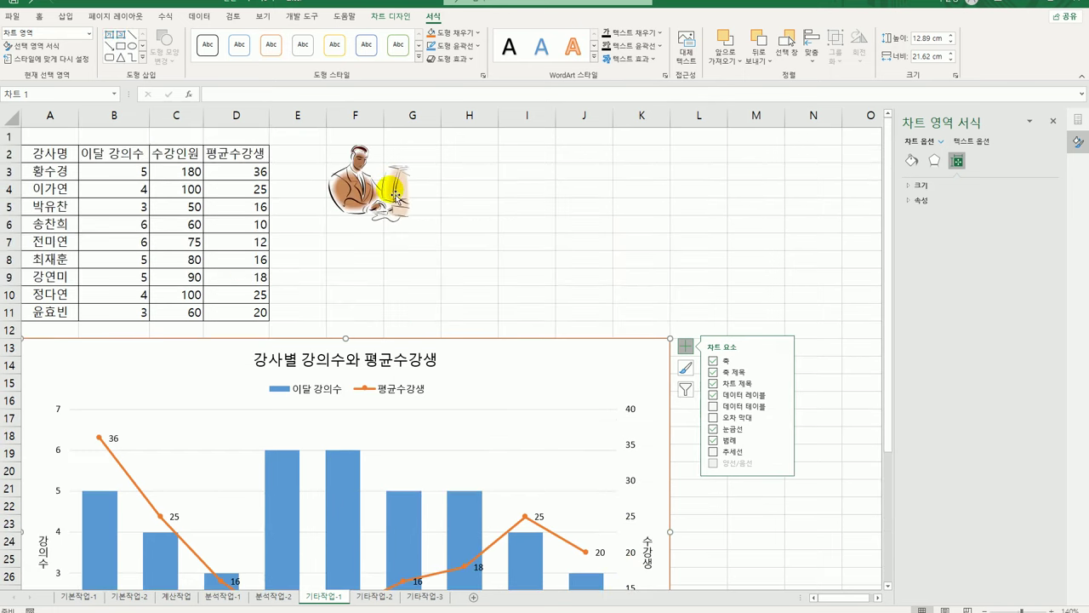
Paste the clip-art man picture into the 이달 강의수 columns as their fill
click(394, 194)
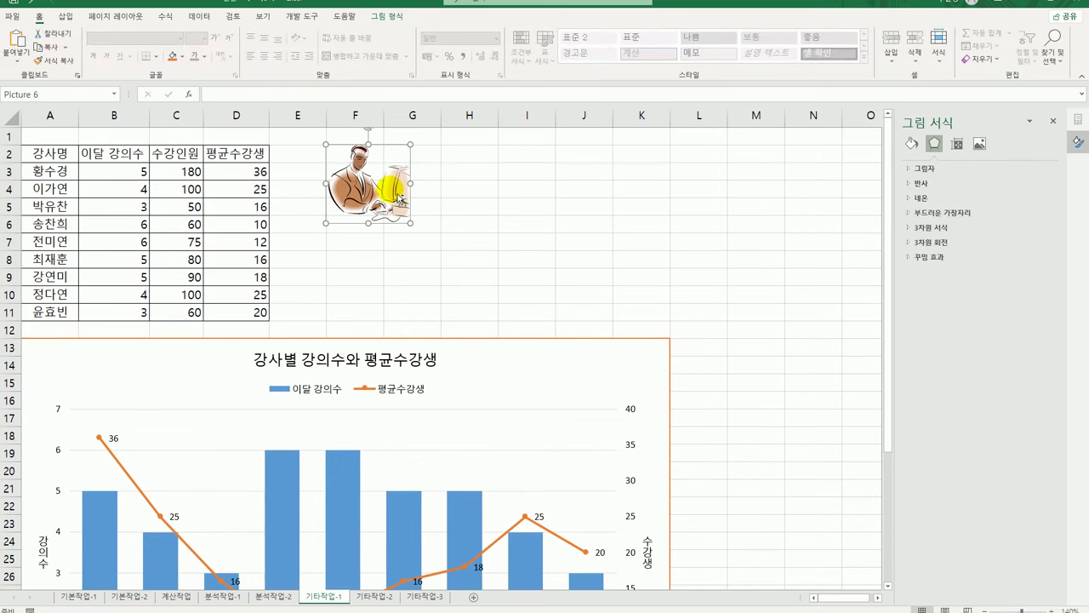
scroll(434, 340, down, 3)
click(415, 364)
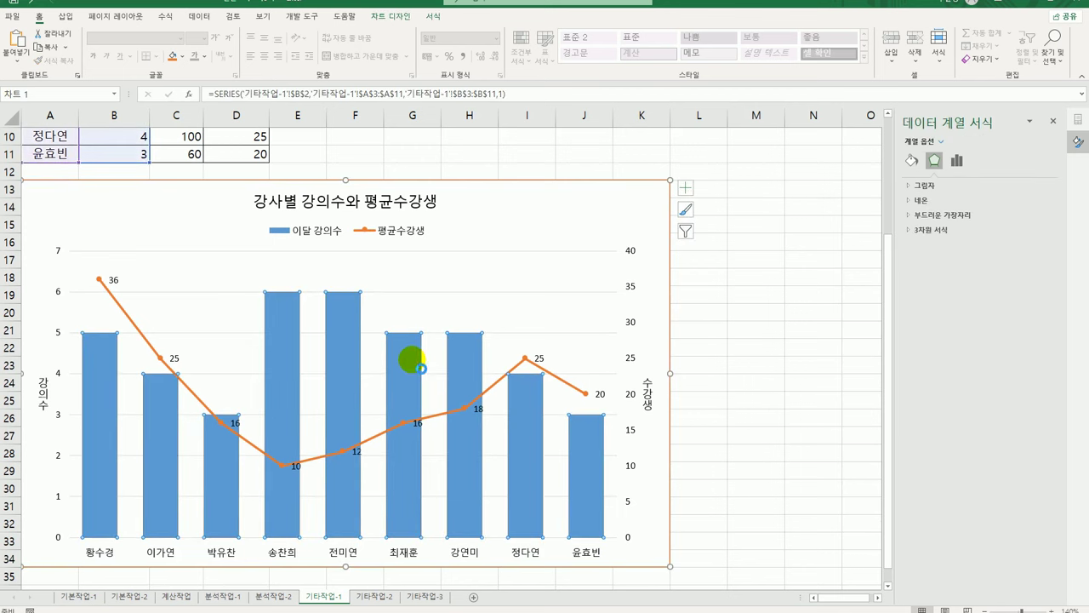
key(ctrl+v)
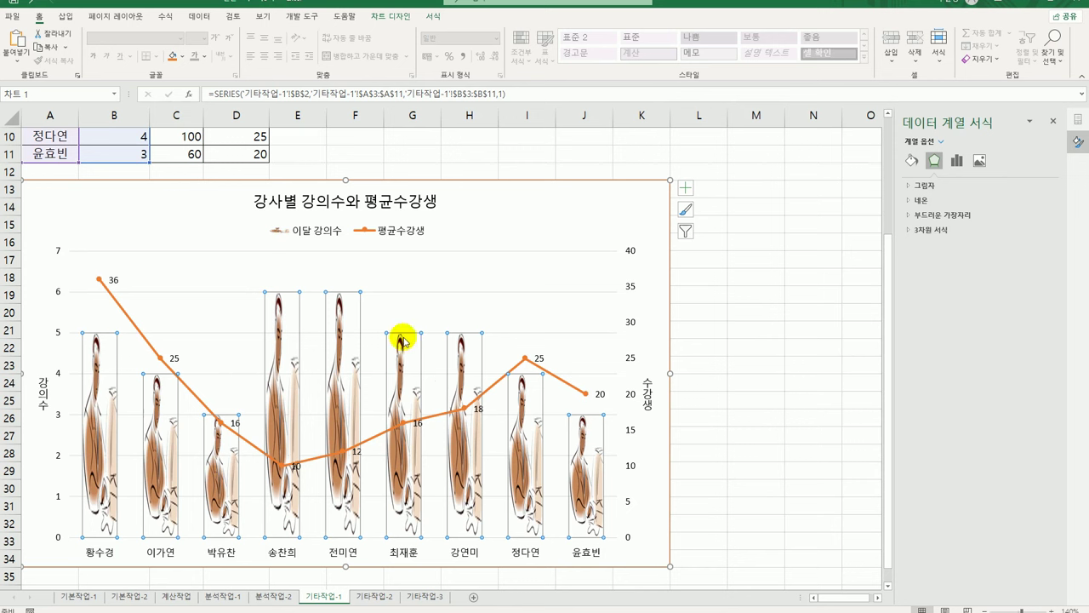
mouse_move(342, 379)
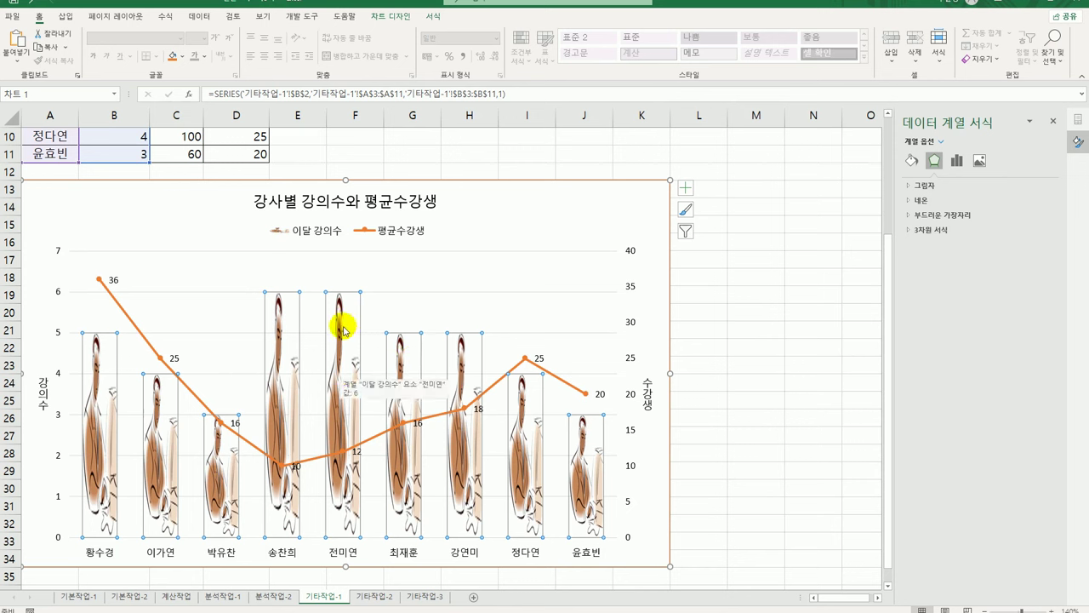
Change the 이달 강의수 series picture fill from Stretch (늘이기) to Stack (쌓기)
click(912, 161)
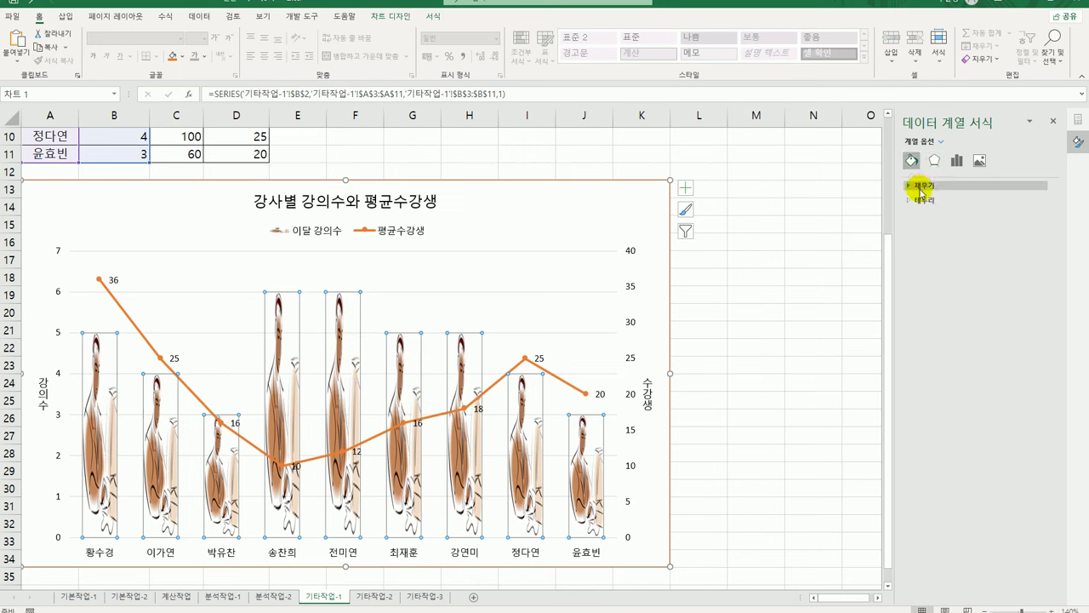
click(921, 187)
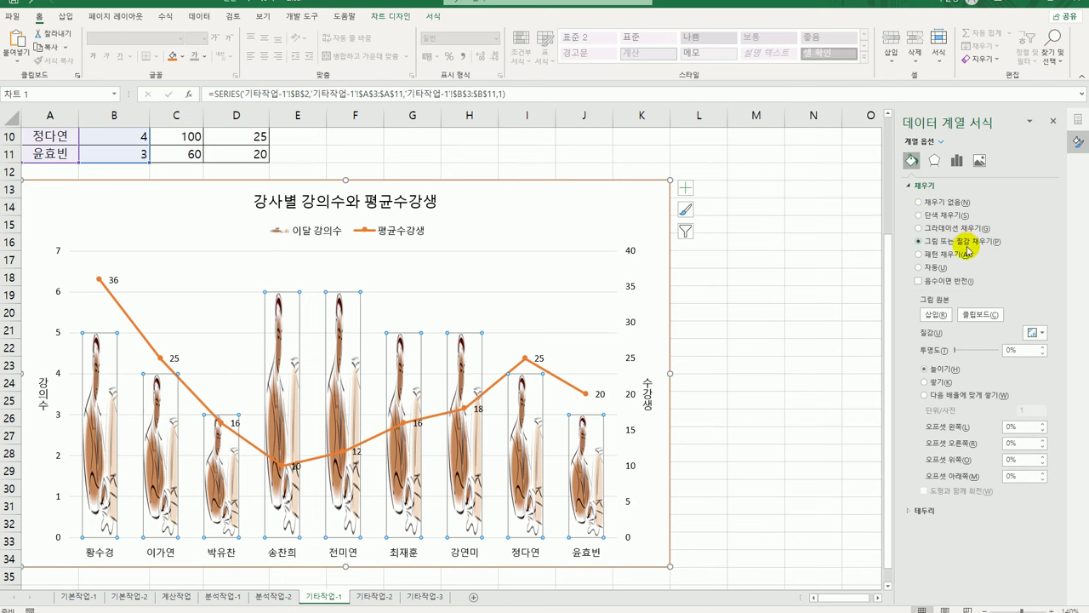
click(926, 382)
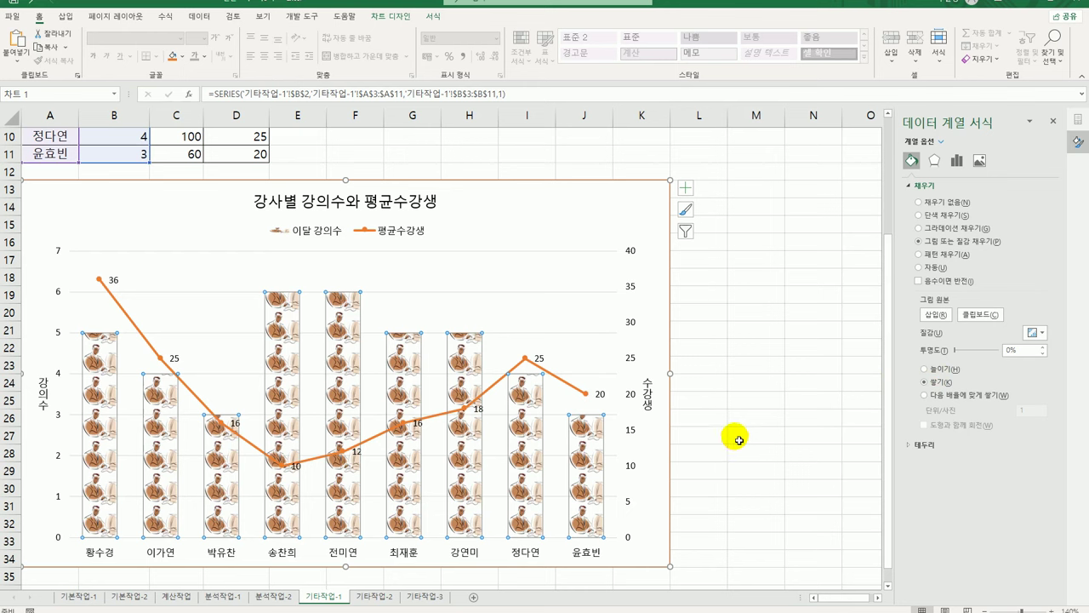
click(739, 440)
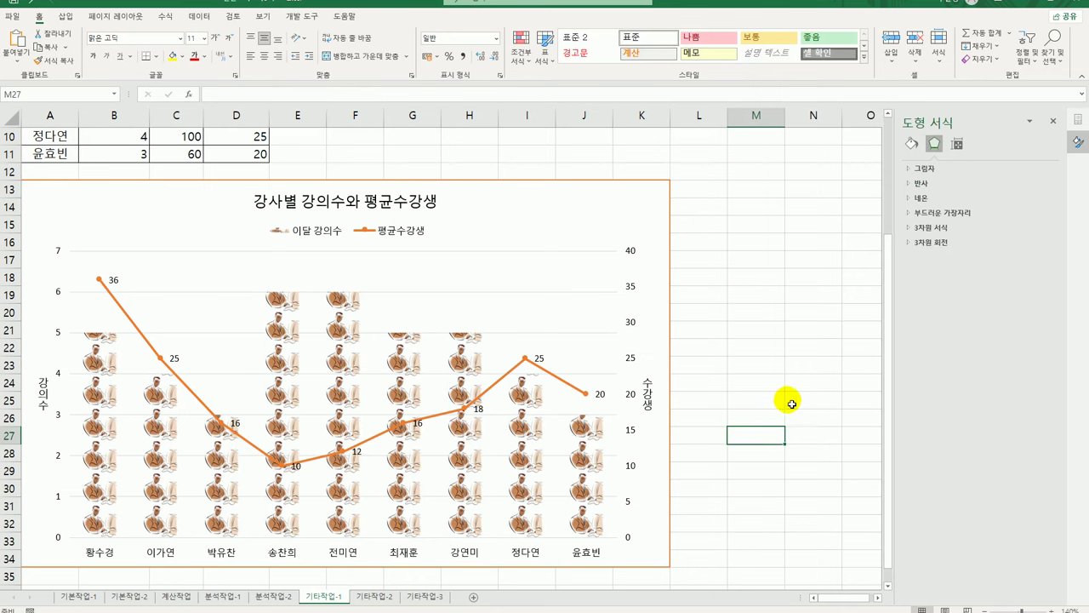
Draw a form-control button over B2:C3 on the 기타작업-2 sheet
click(395, 599)
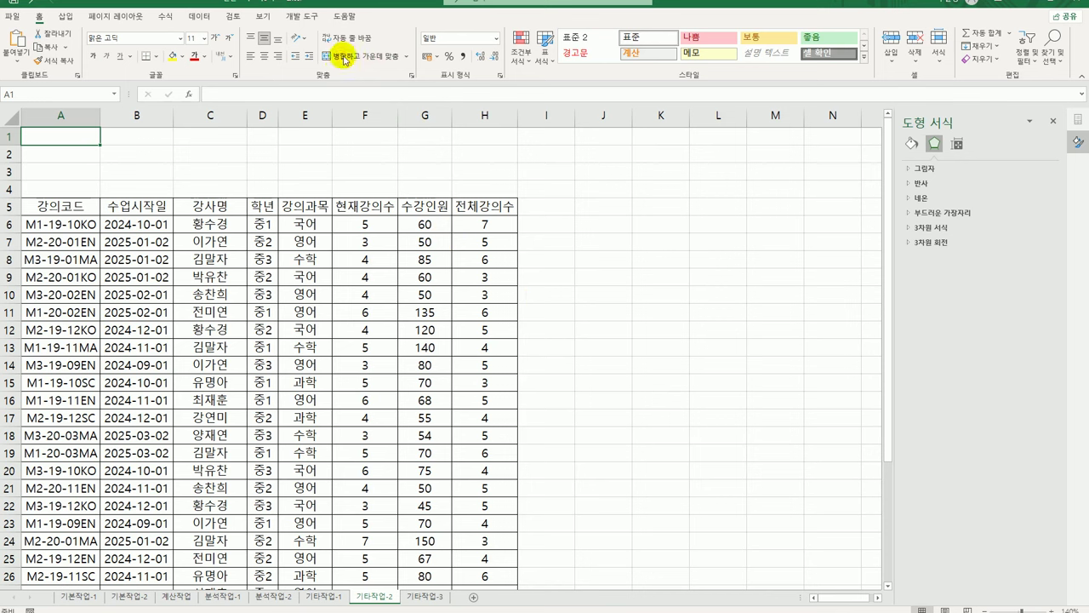
click(303, 16)
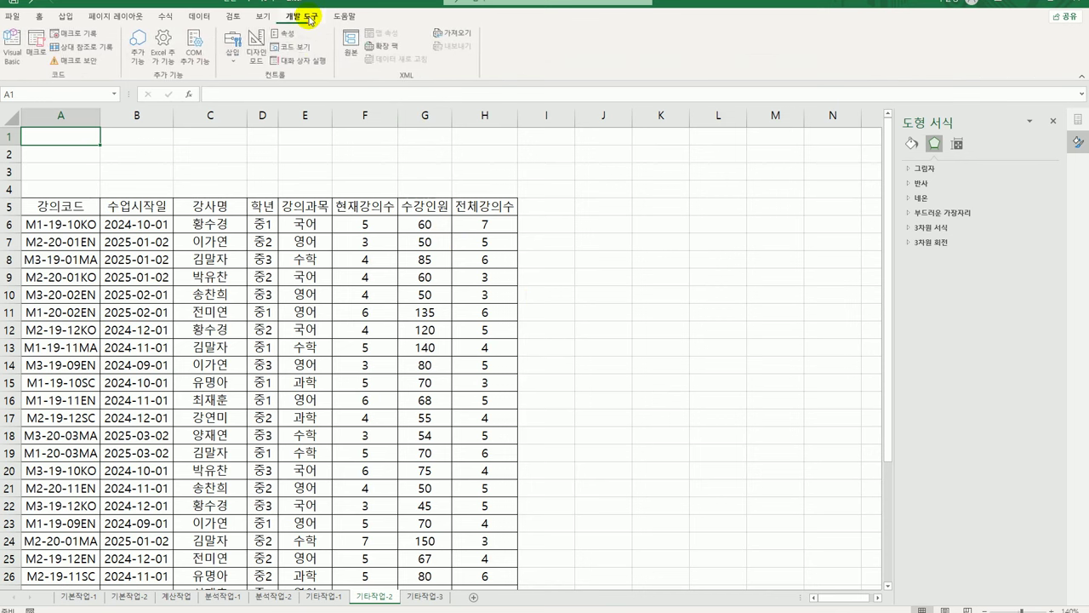
click(233, 47)
click(232, 95)
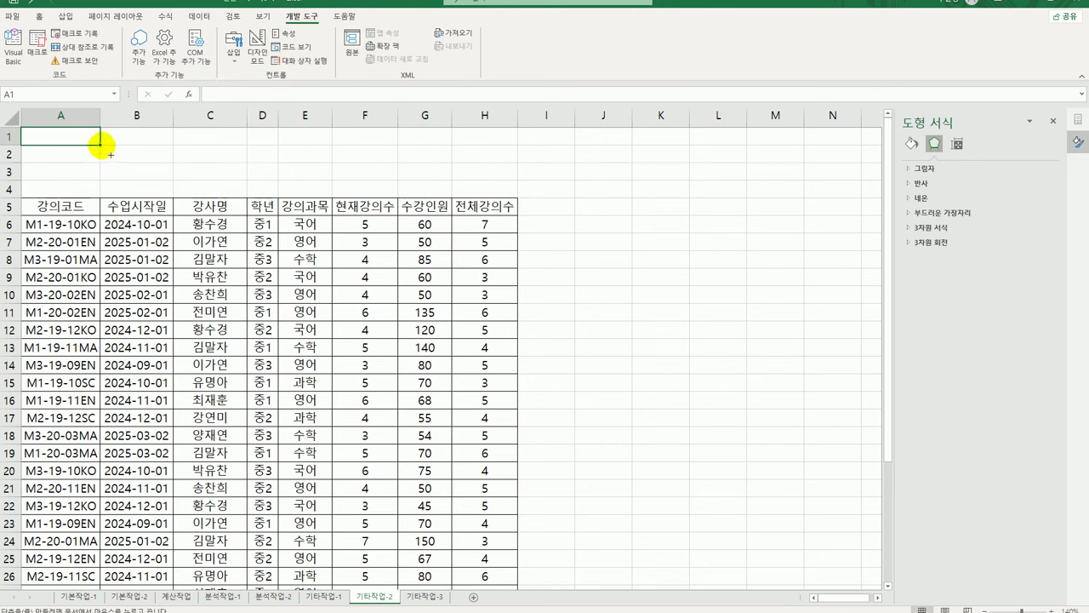
mouse_move(101, 145)
mouse_down()
mouse_move(223, 171)
mouse_move(232, 186)
mouse_up()
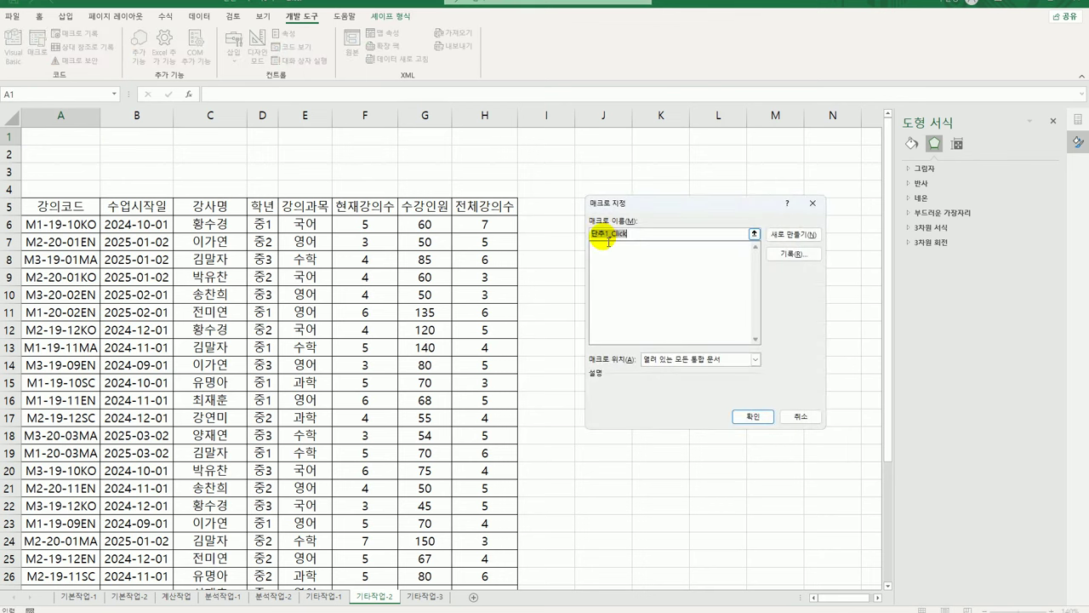
Assign the button a new macro named 문자서식 and begin recording it
text(ㅁ)
text(자서식)
click(794, 254)
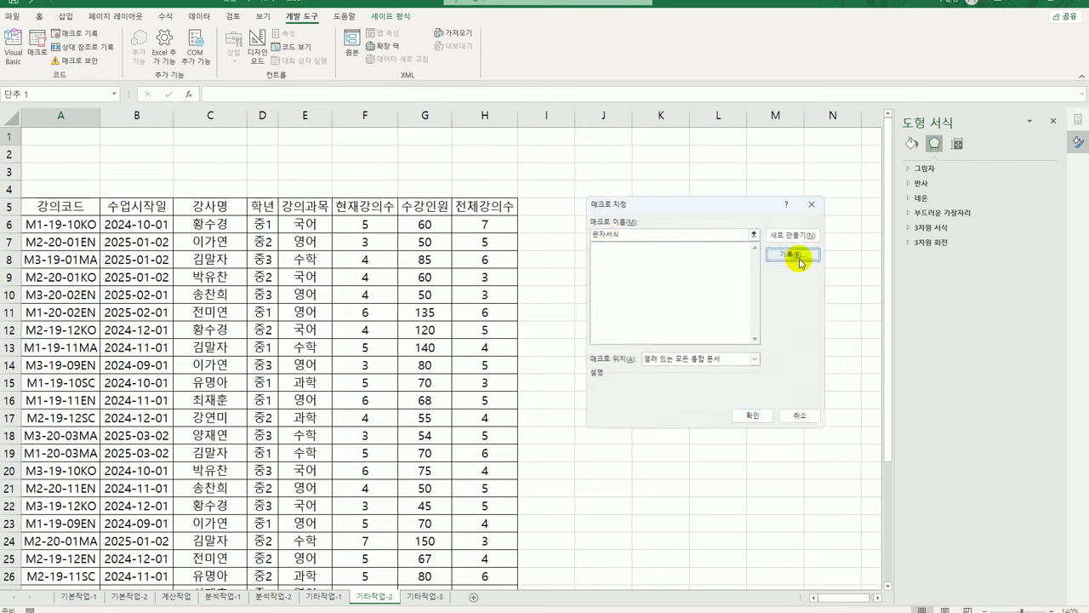
click(732, 393)
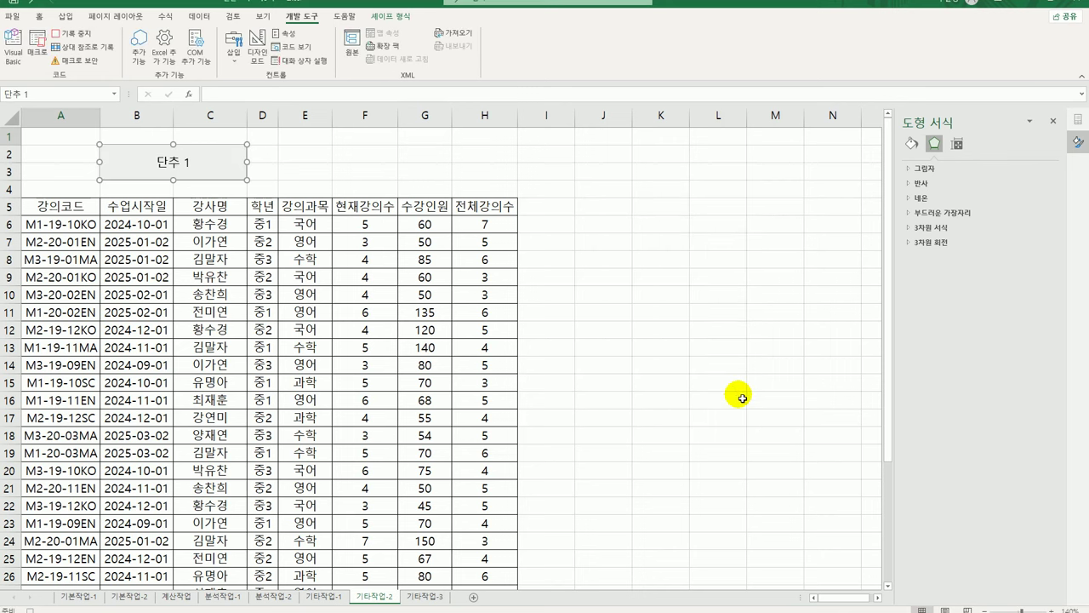
Give the instructor names in C6:C35 the custom format @ "강사"
click(218, 226)
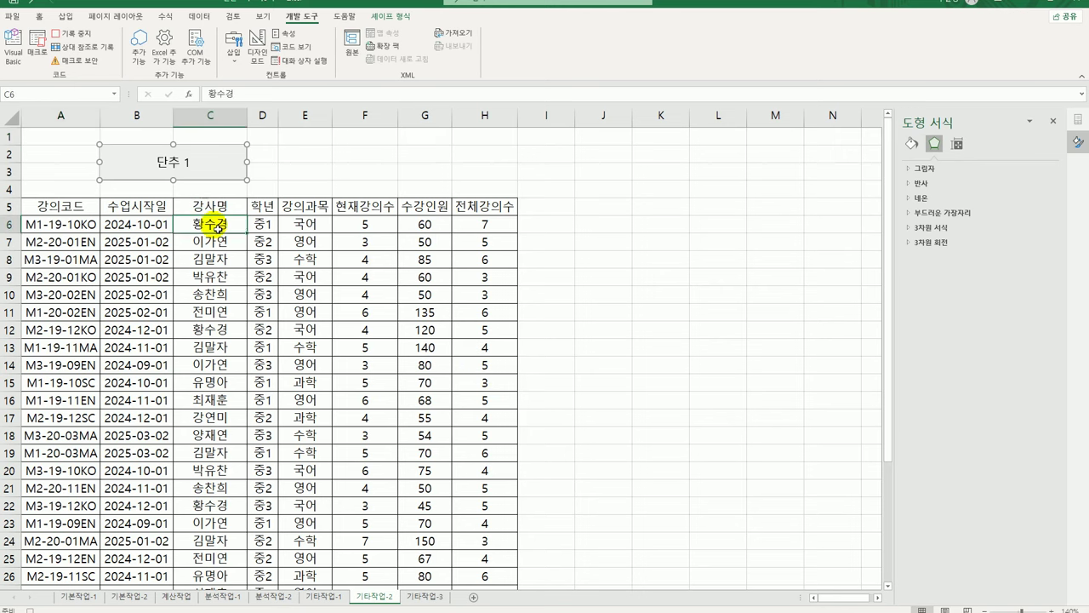
drag(218, 227, 219, 562)
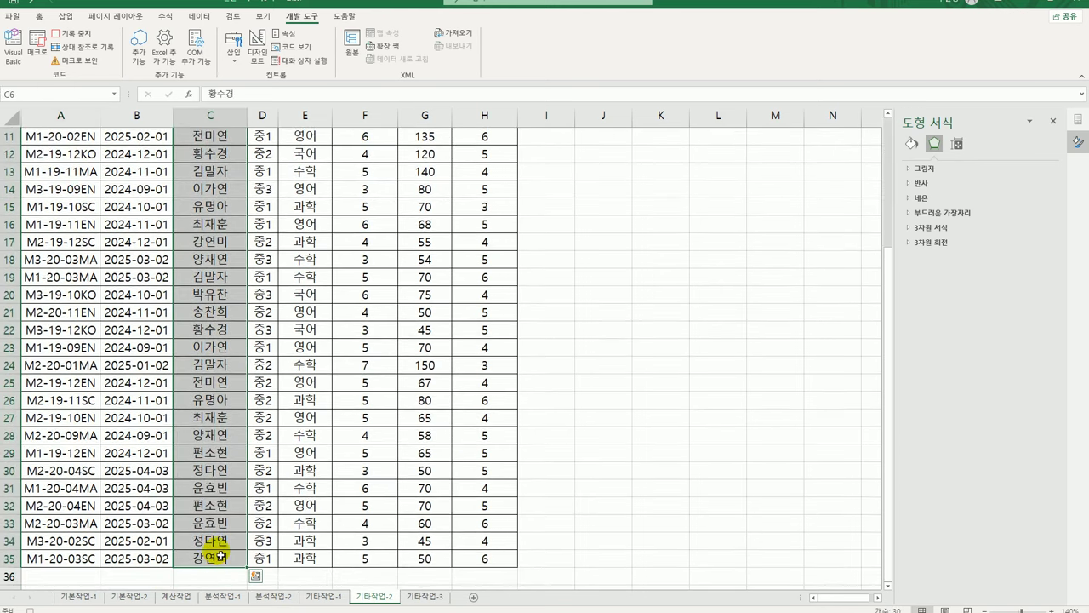
scroll(217, 511, up, 4)
key(ctrl+1)
click(583, 304)
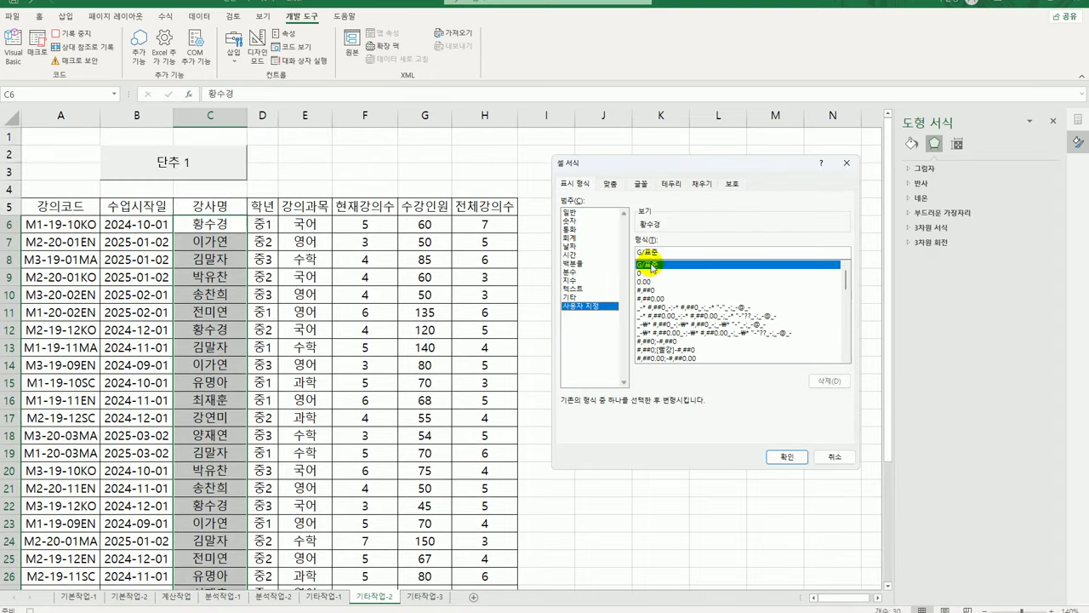
click(651, 265)
text(@)
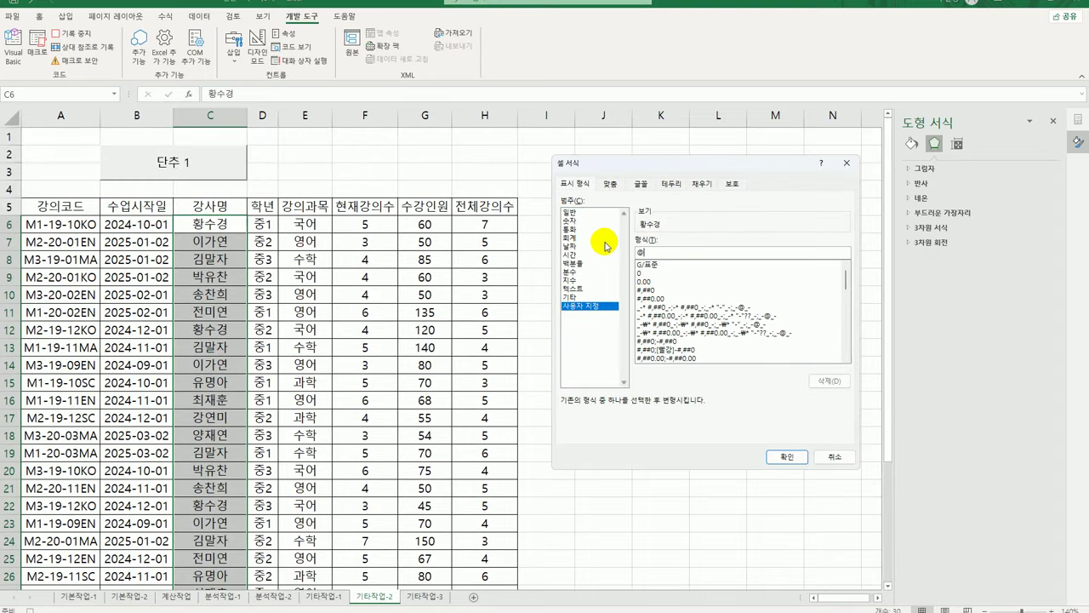
text(")
key(BackSpace)
text("강사")
click(786, 457)
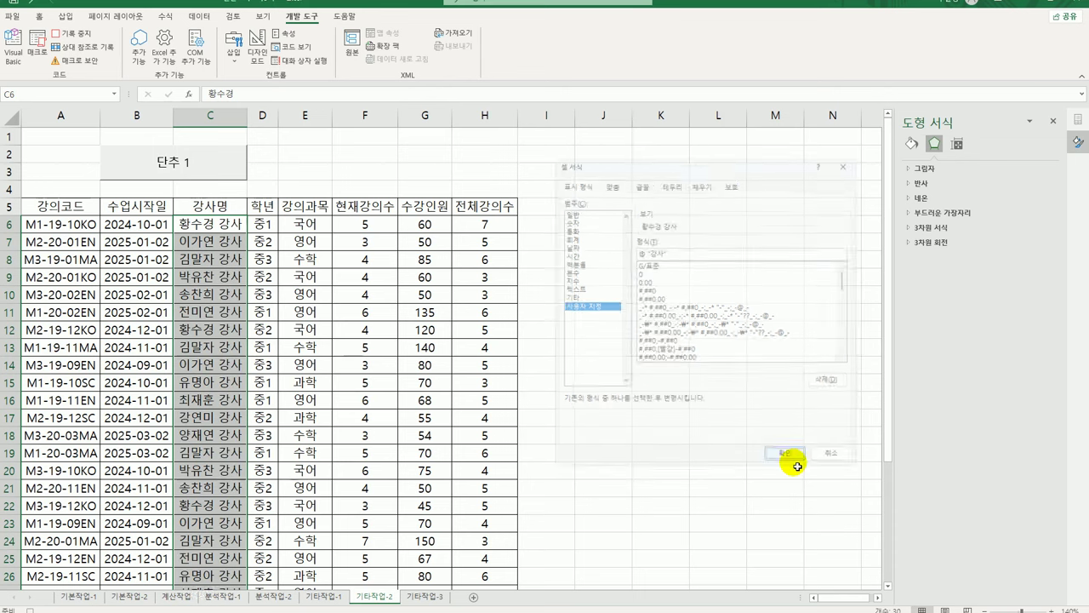
click(223, 224)
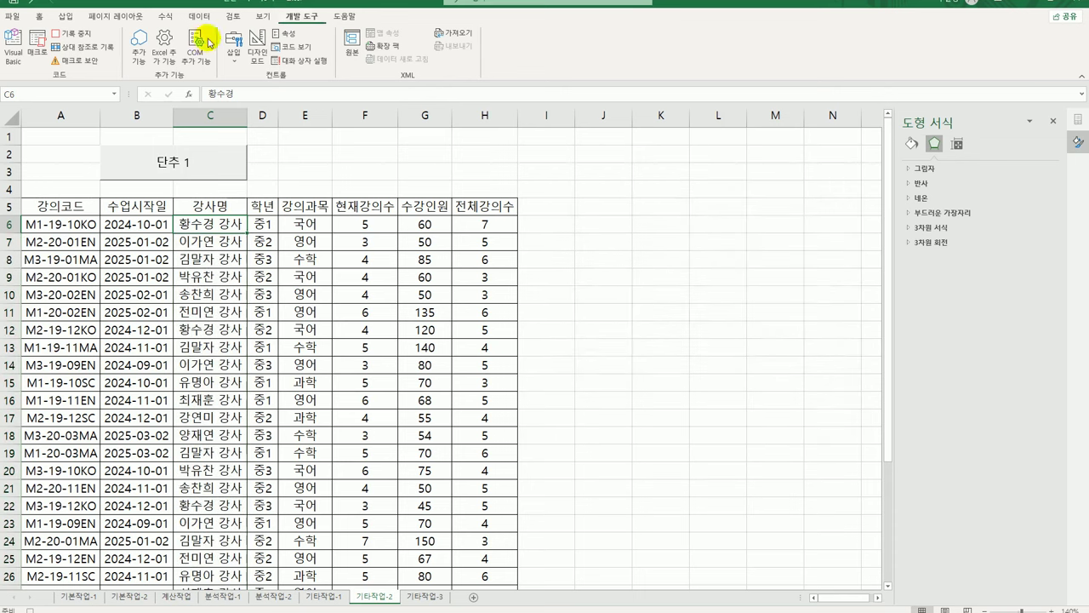
Stop the 문자서식 recording and change the 단추 1 caption to 문자서식
click(78, 40)
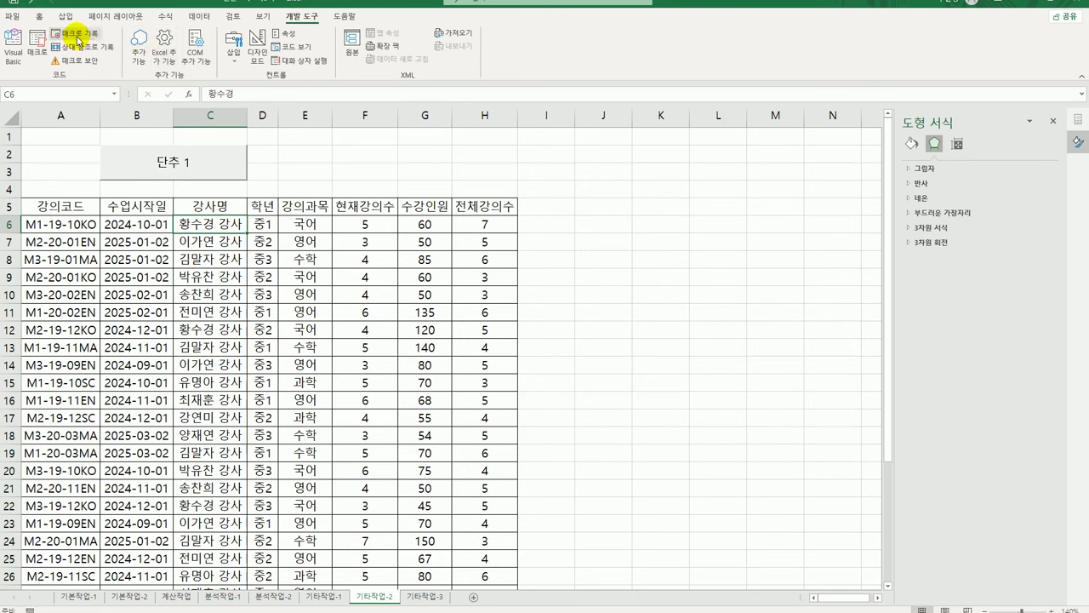
right_click(213, 173)
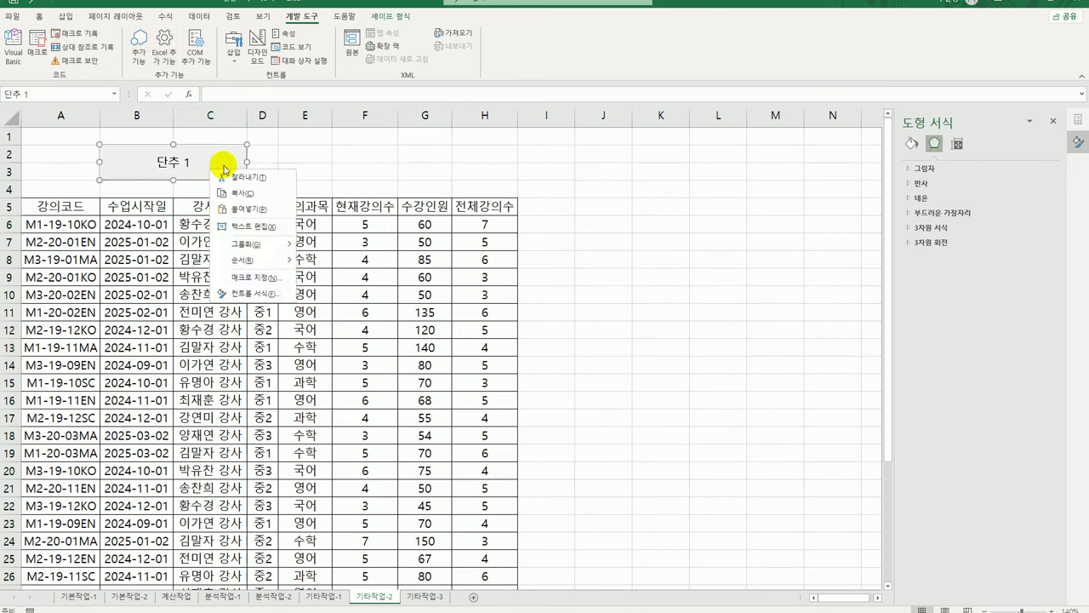
click(277, 223)
key(ctrl+a)
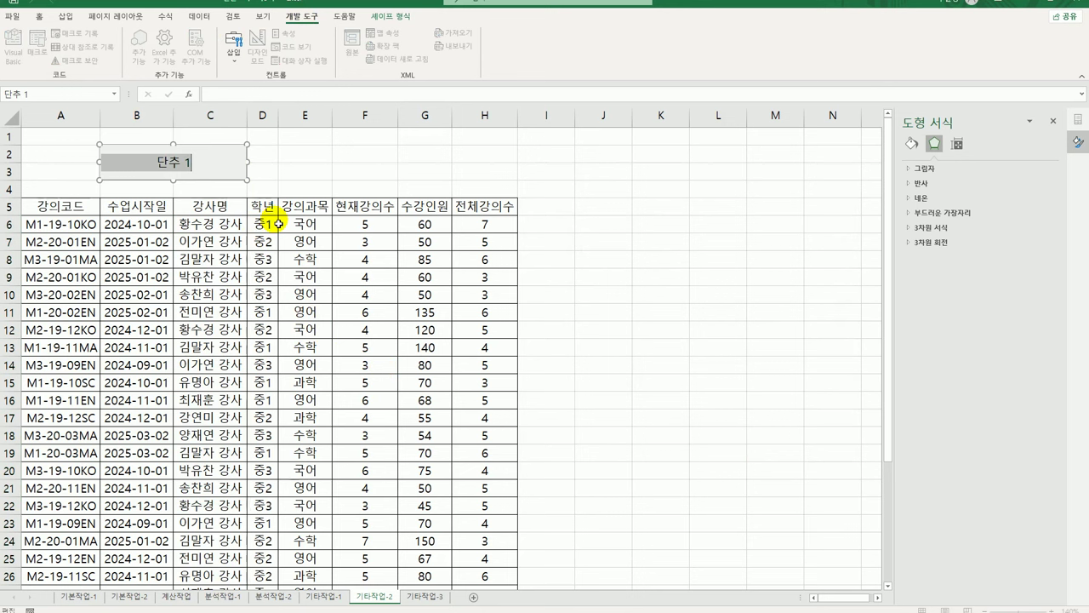
text(문)
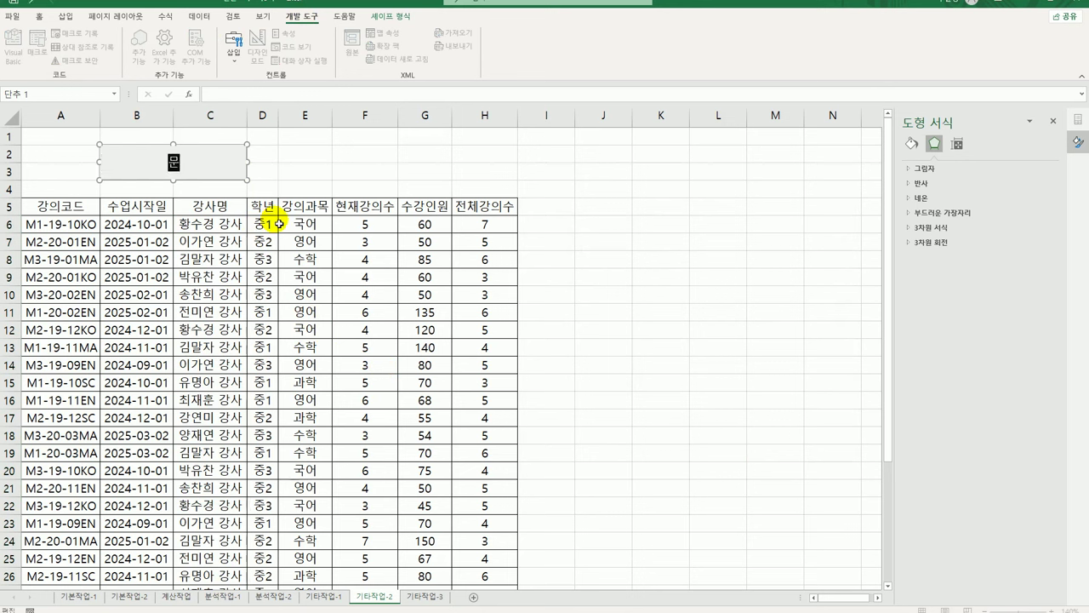
text(서서식)
click(615, 212)
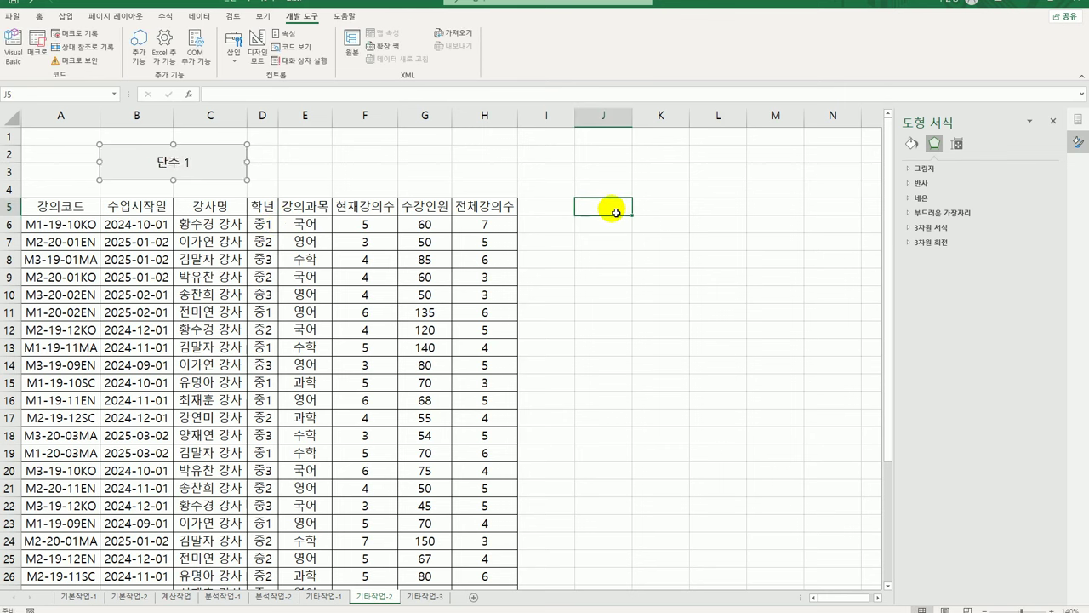
click(1053, 121)
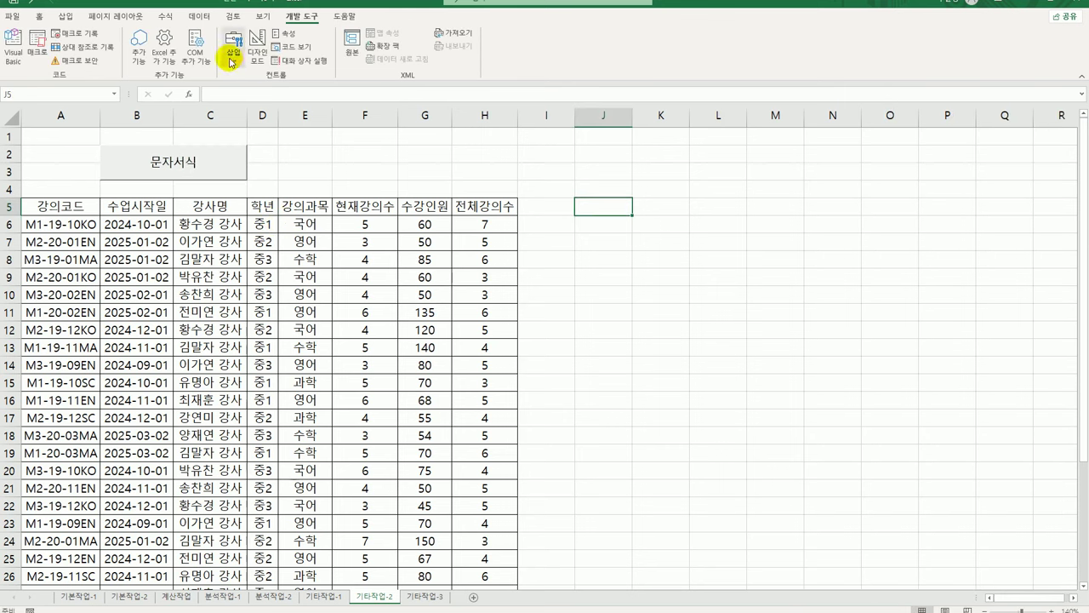
click(230, 62)
Draw 단추 2 over E2:F3, start recording macro 숫자서식, and select G6:G35
click(229, 96)
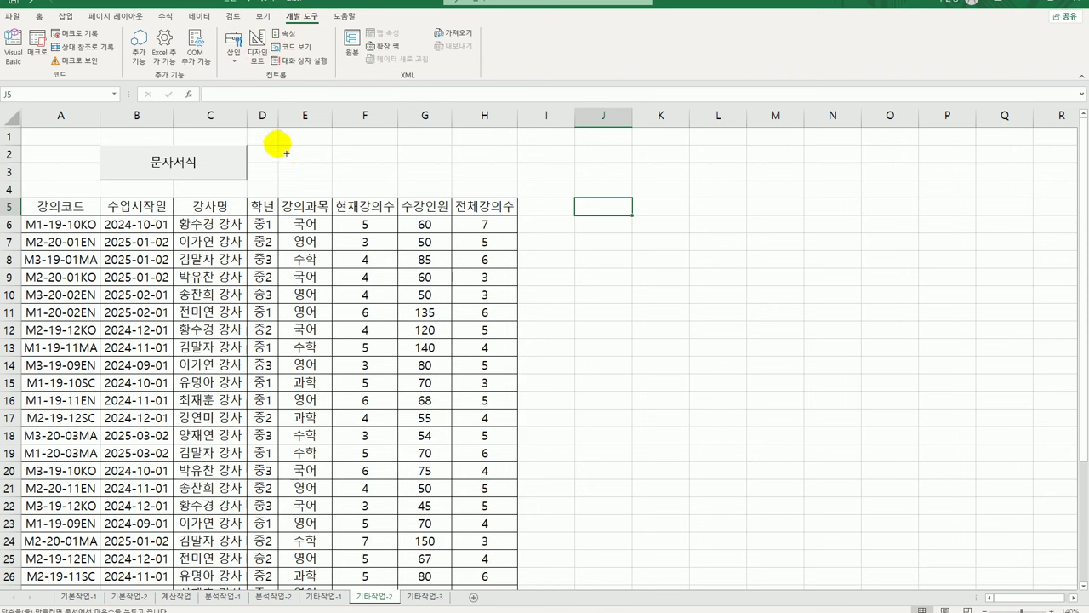
drag(275, 141, 379, 183)
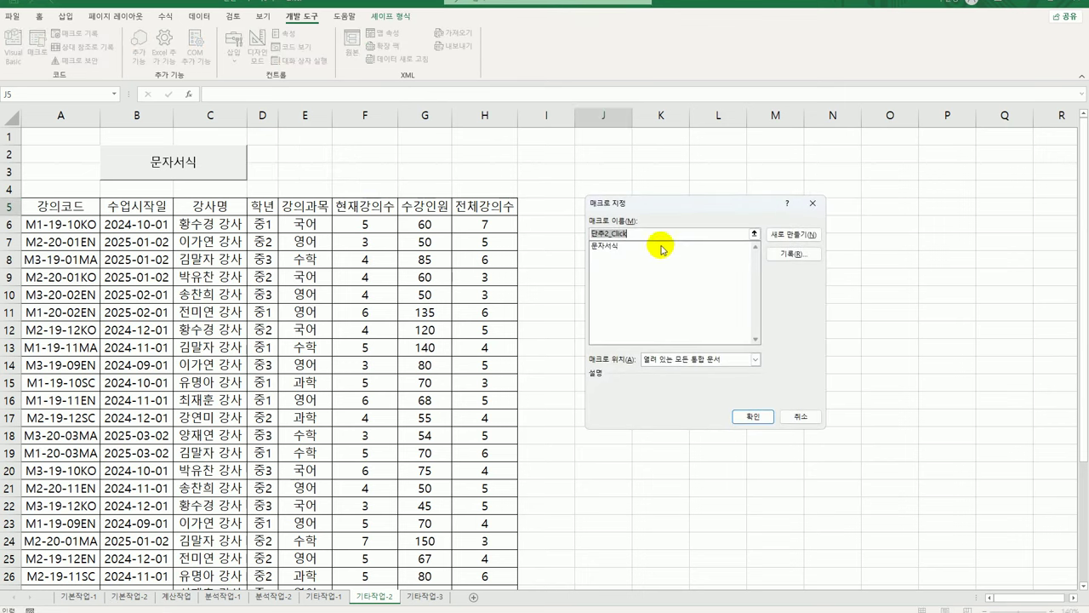
text(ㅅ)
text(숫자서식)
click(794, 254)
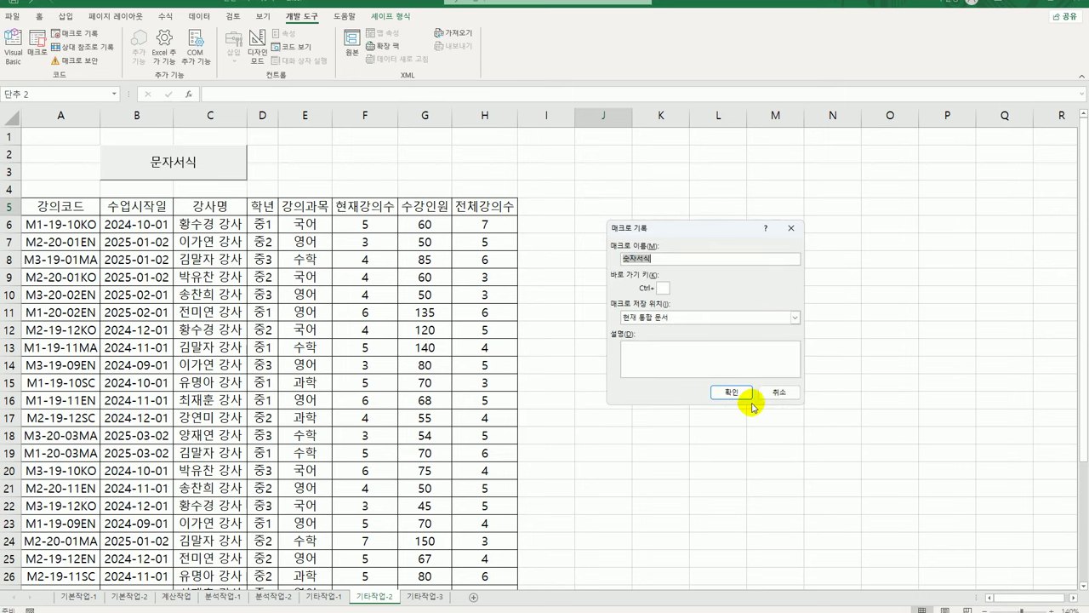
click(732, 391)
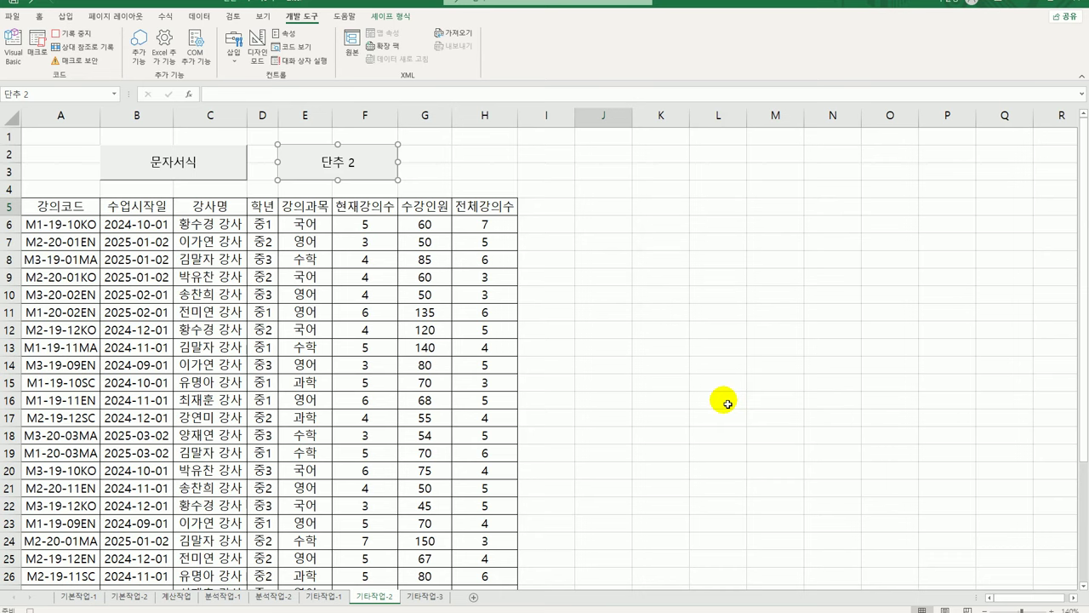
drag(426, 225, 434, 560)
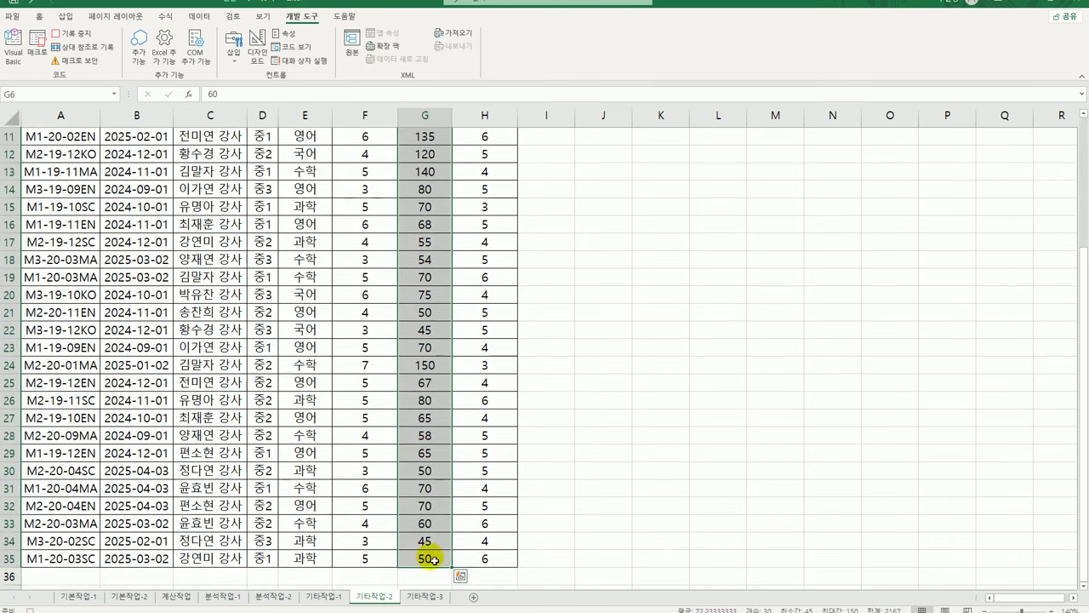
Give the 수강인원 cells the custom format [파랑][>=100]0"명";[빨강][<=50]0"명";0"명"
scroll(426, 545, up, 4)
key(ctrl+1)
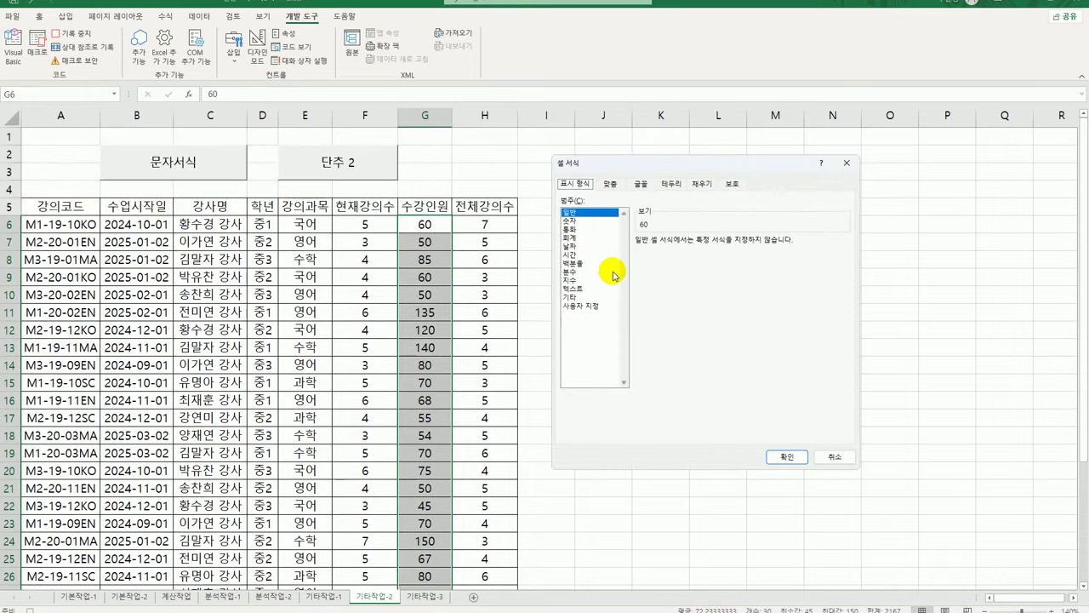
click(587, 305)
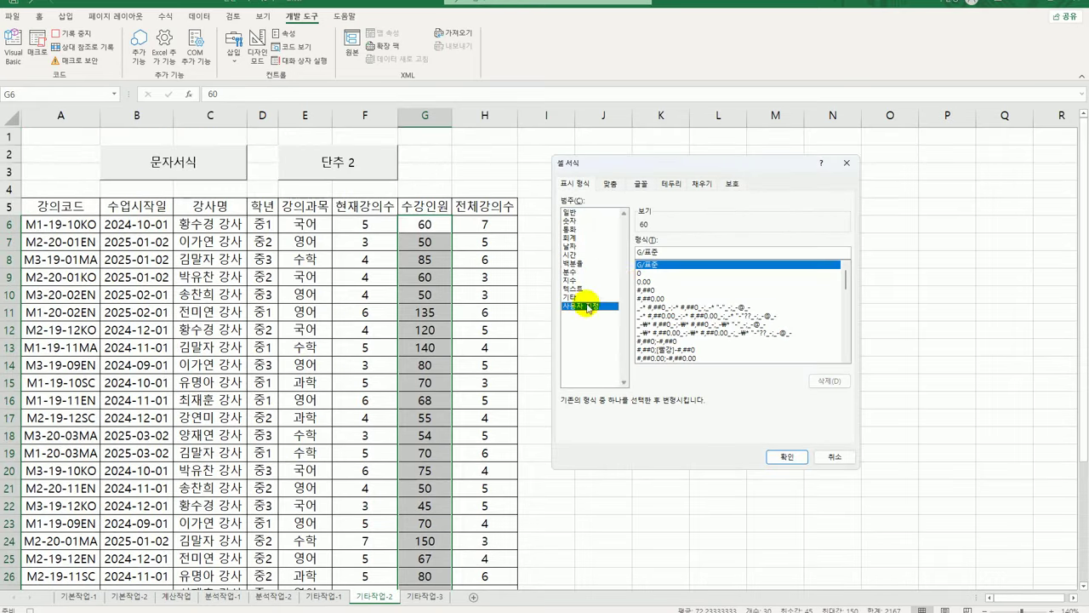
double_click(660, 252)
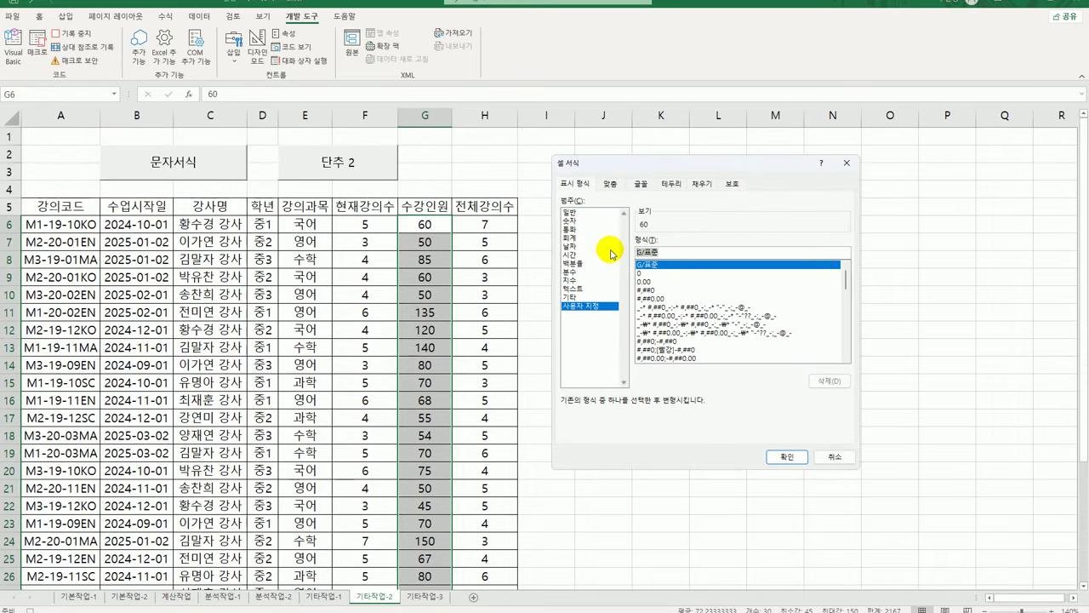
key(BackSpace)
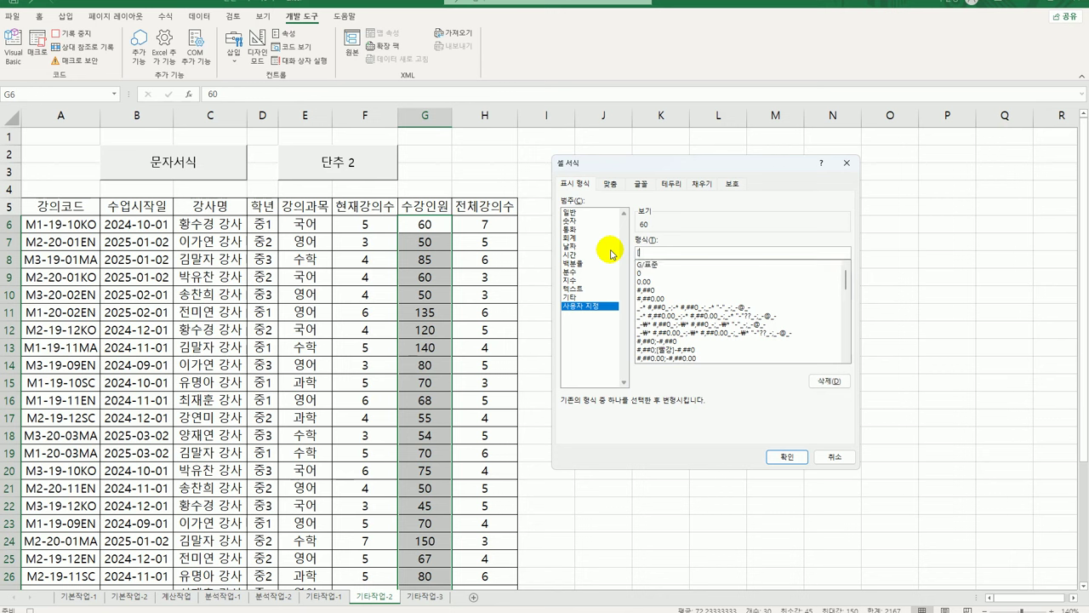
text([파랑][>=100])
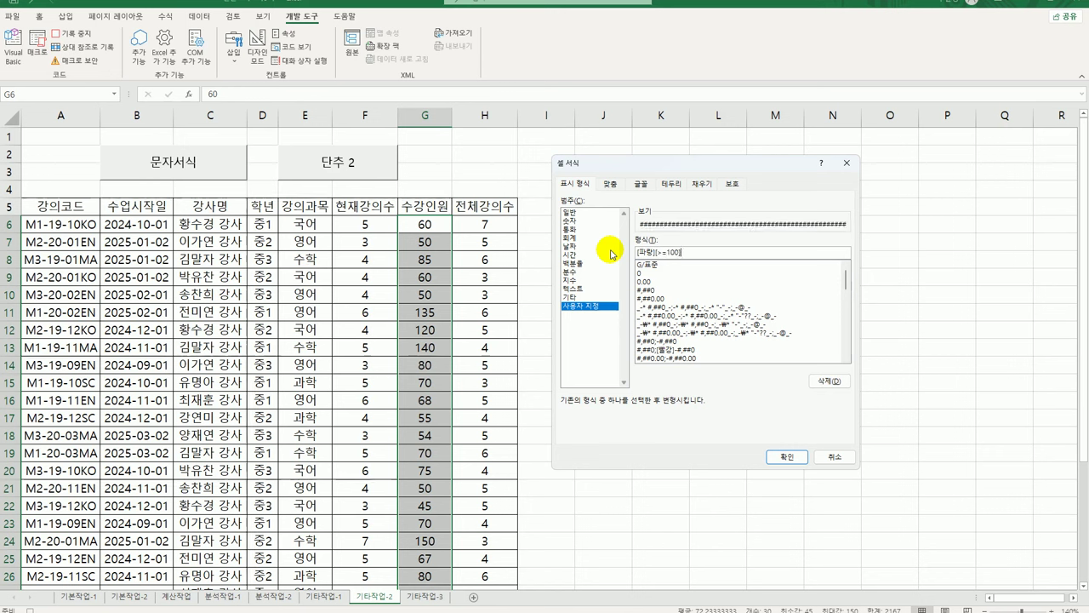
text(0")
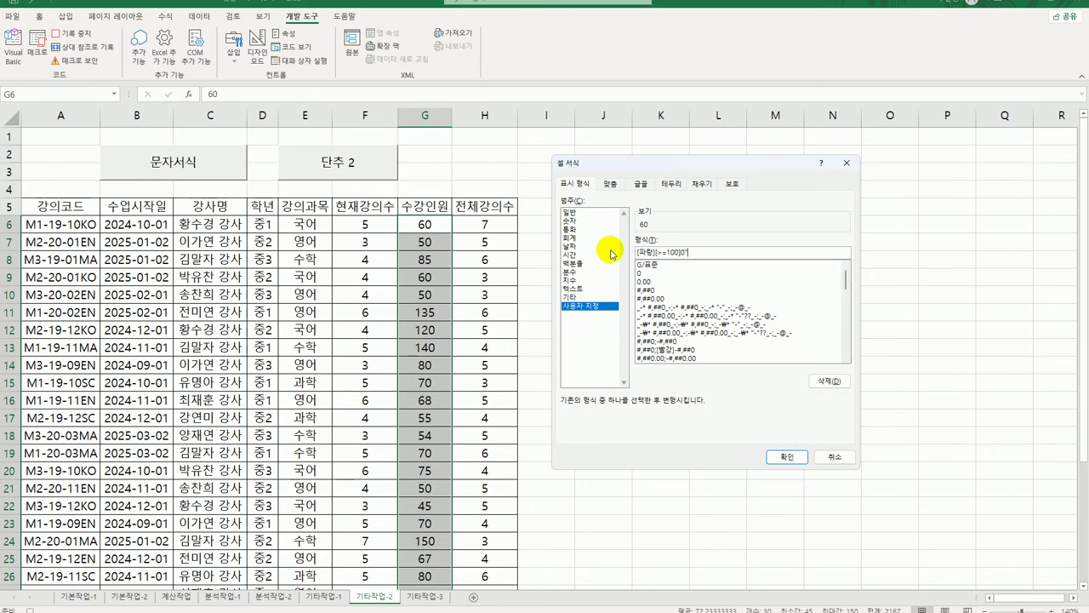
text(명";[빨강][<=50])
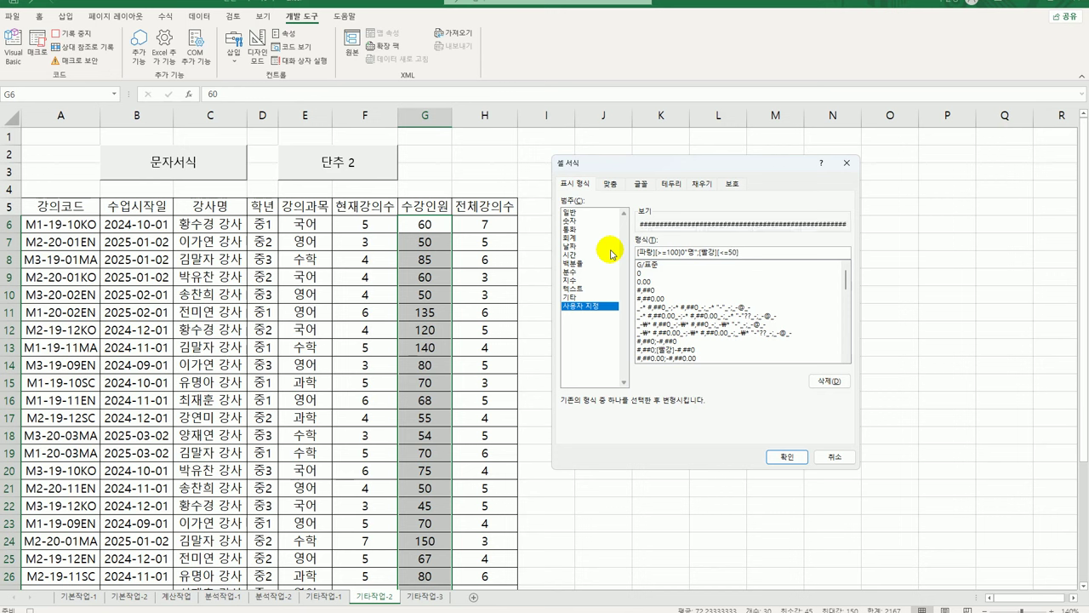
text(0"명";)
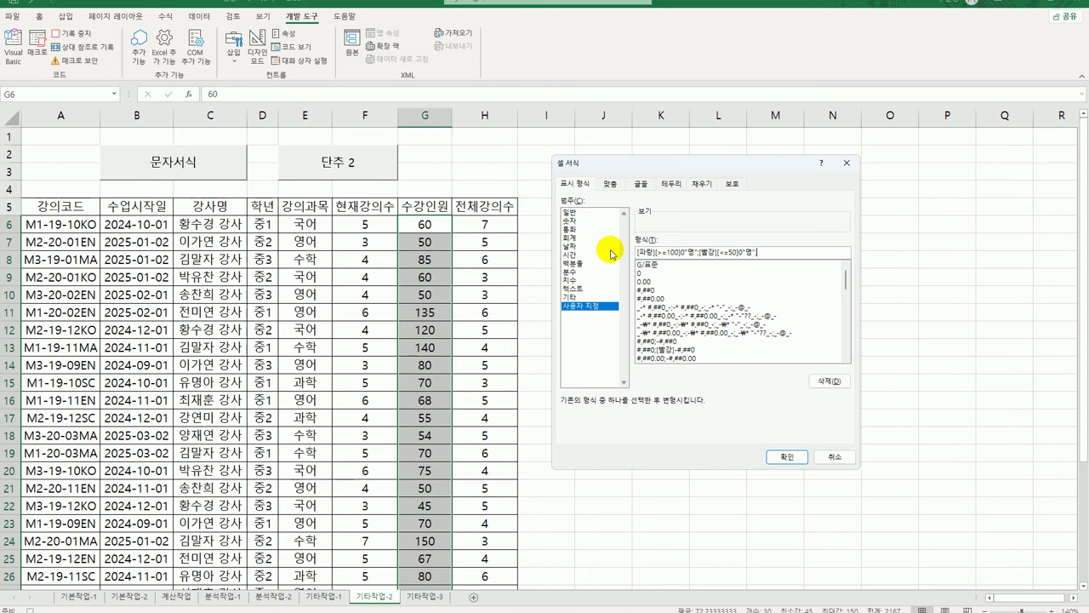
text(0"명")
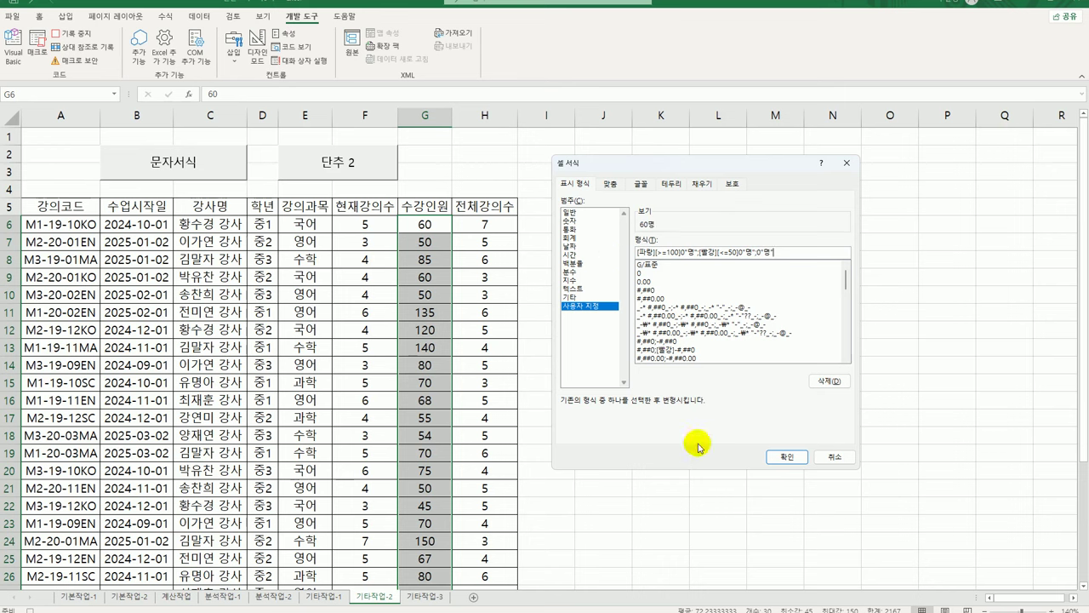
click(787, 457)
click(426, 231)
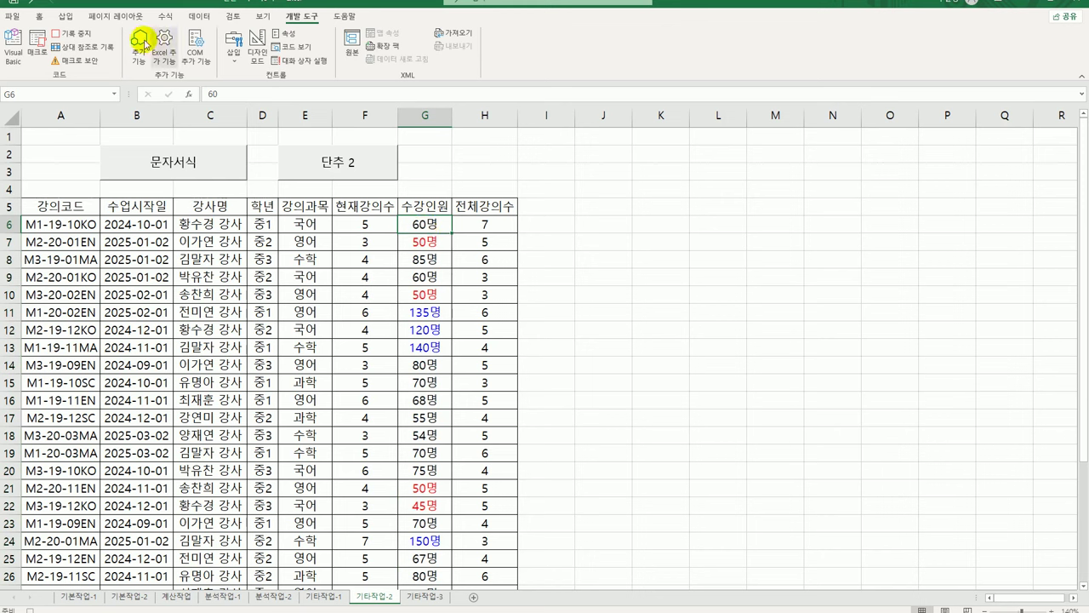
Stop the 숫자서식 recording and change the 단추 2 caption to 숫자서식
click(63, 33)
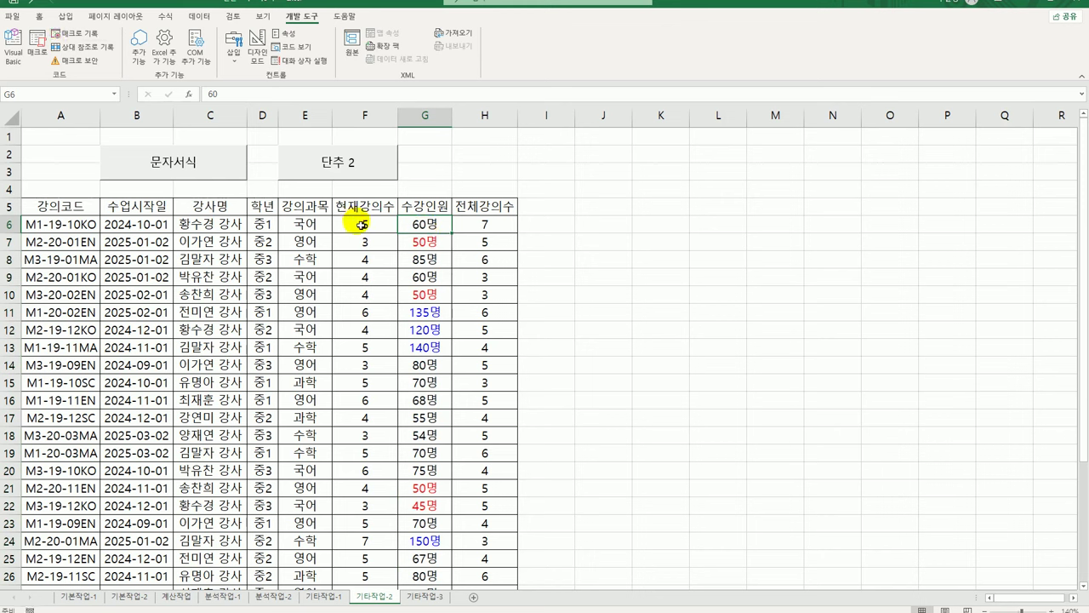
right_click(345, 170)
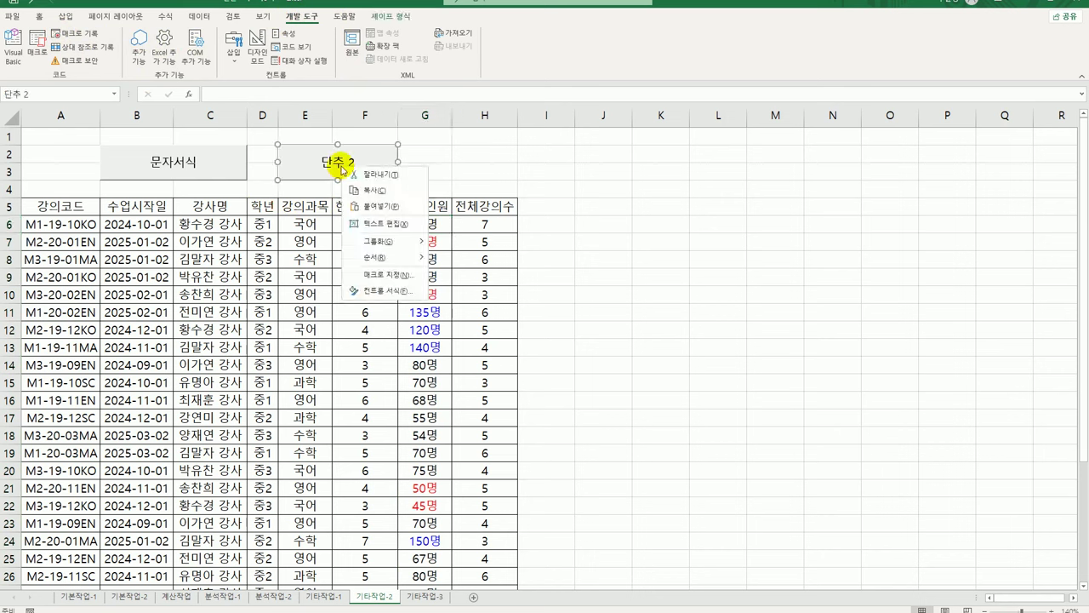
click(405, 227)
key(ctrl+a)
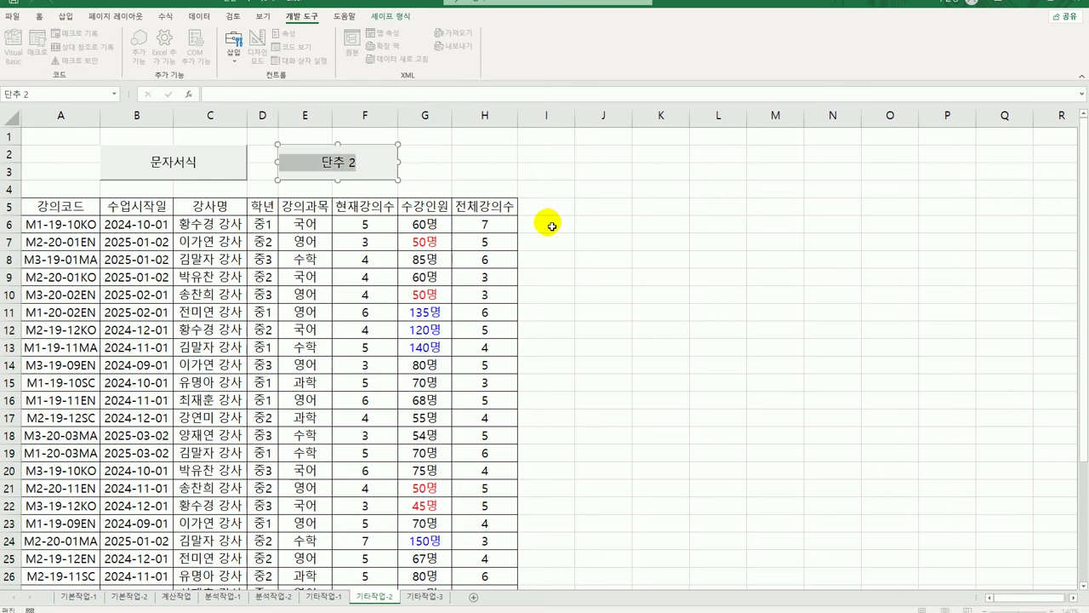
text(숫자서식)
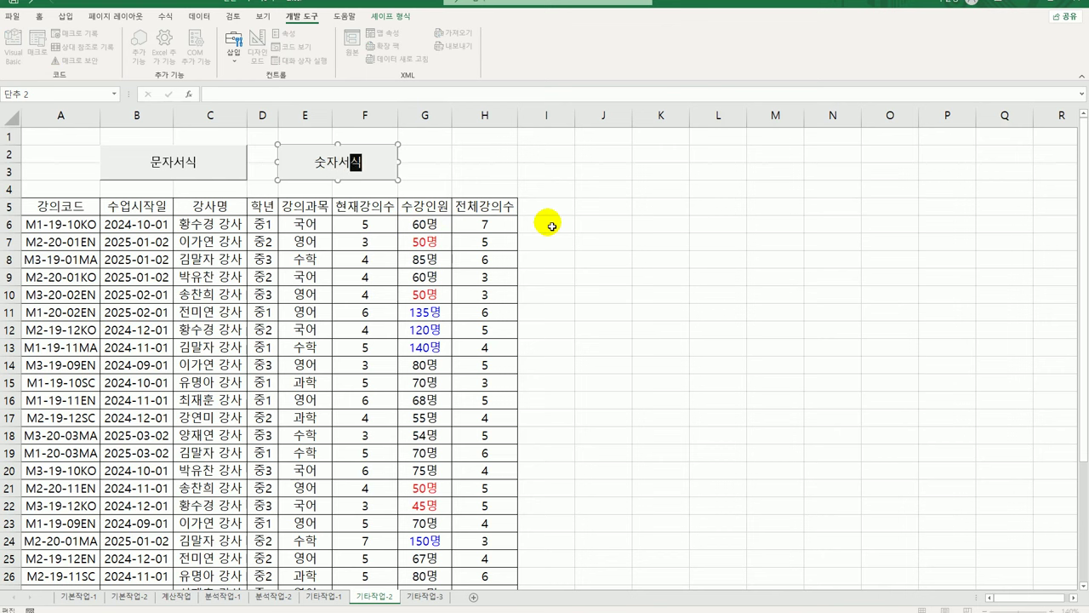
click(580, 230)
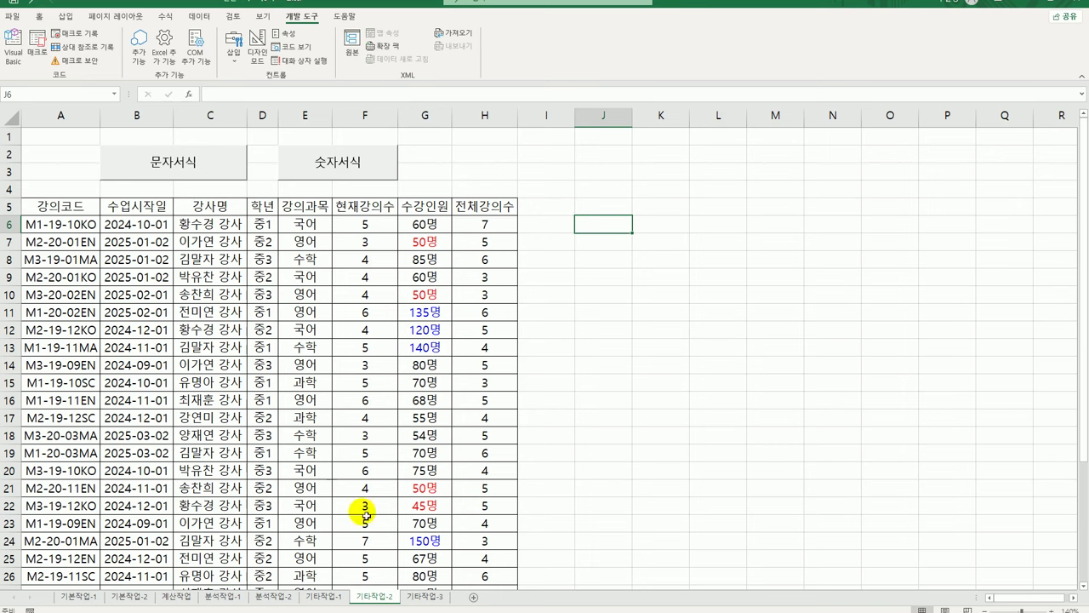
In Design Mode, put 수강신청.Show in the 수강신청 button's Click procedure on 기타작업-3
click(423, 596)
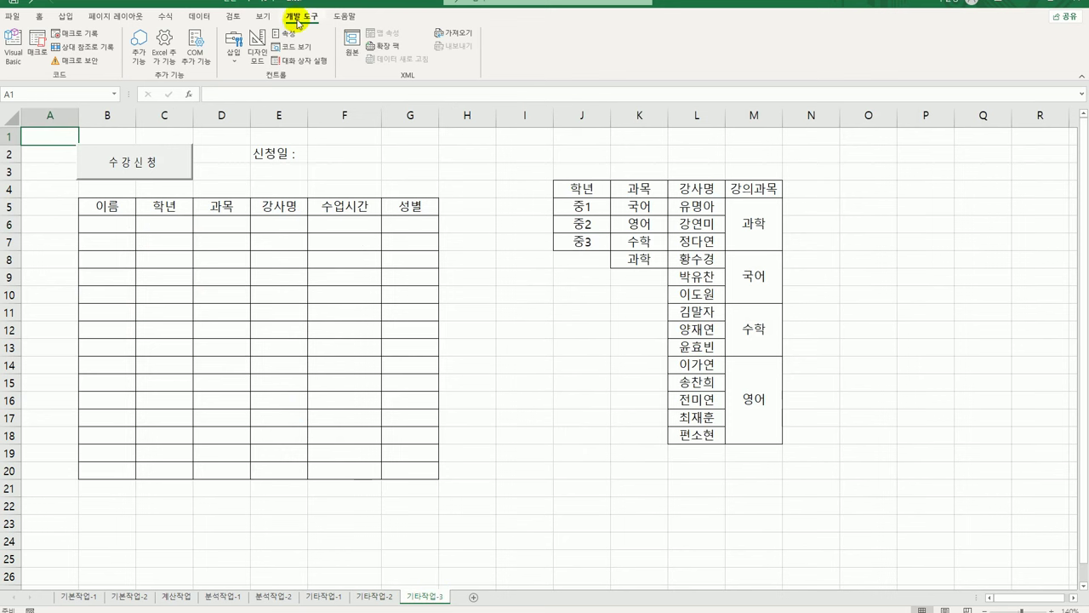
click(258, 59)
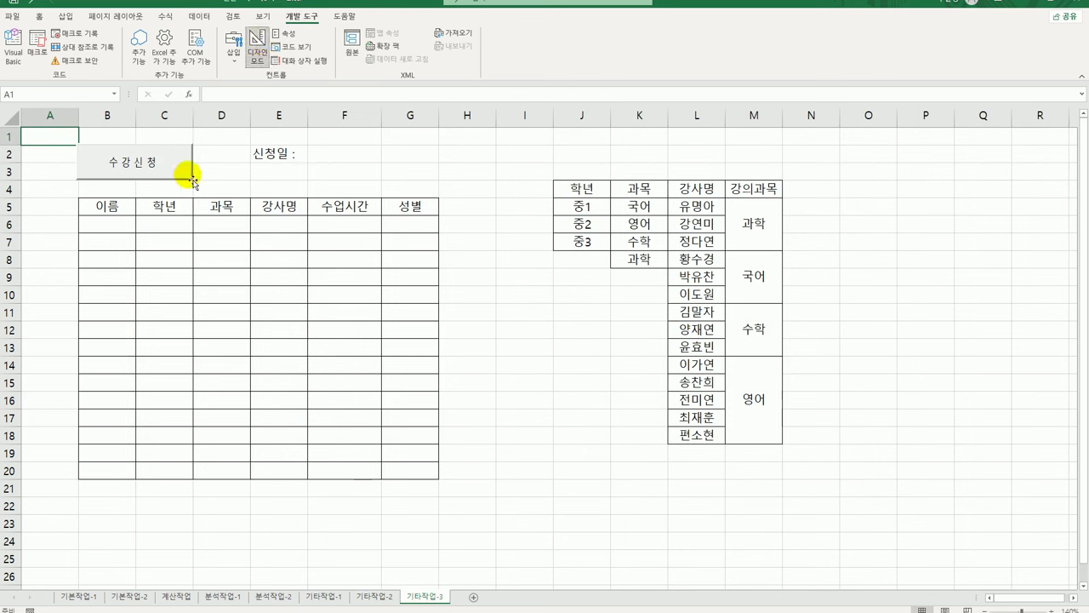
click(158, 166)
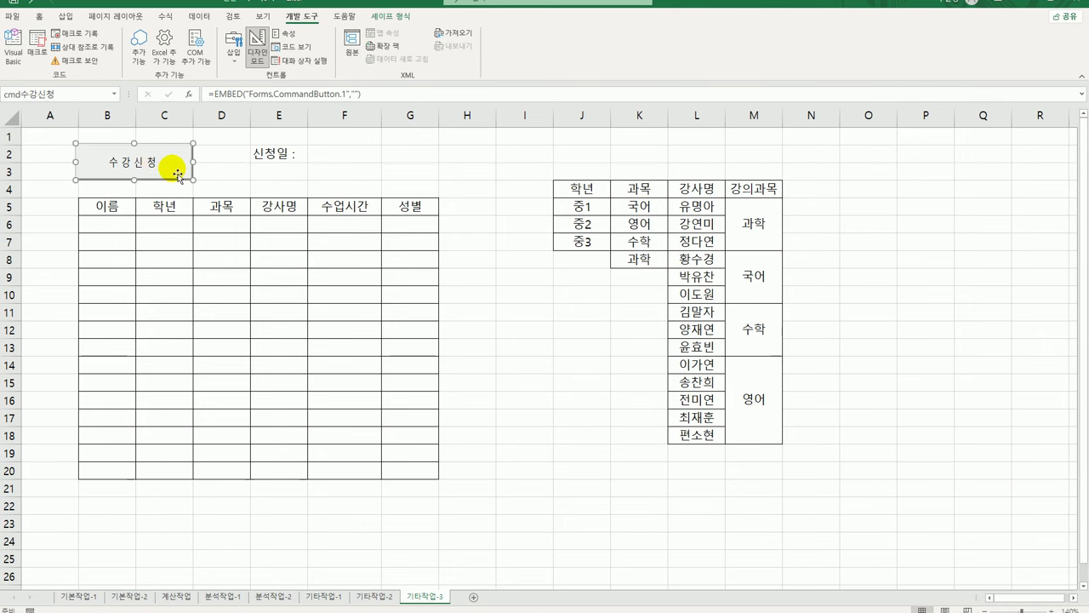
double_click(177, 174)
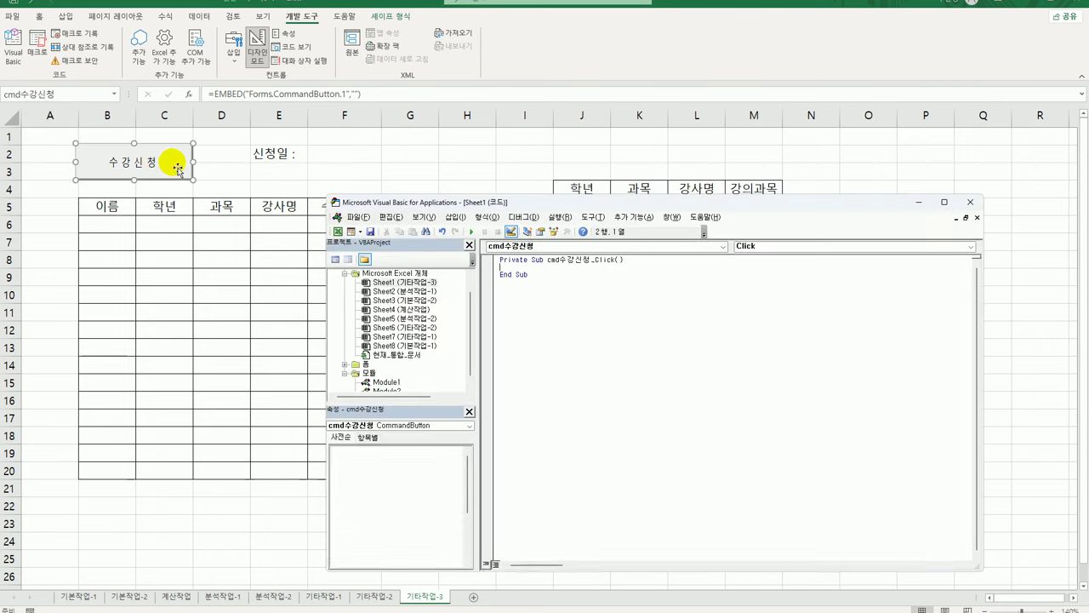
key(Tab)
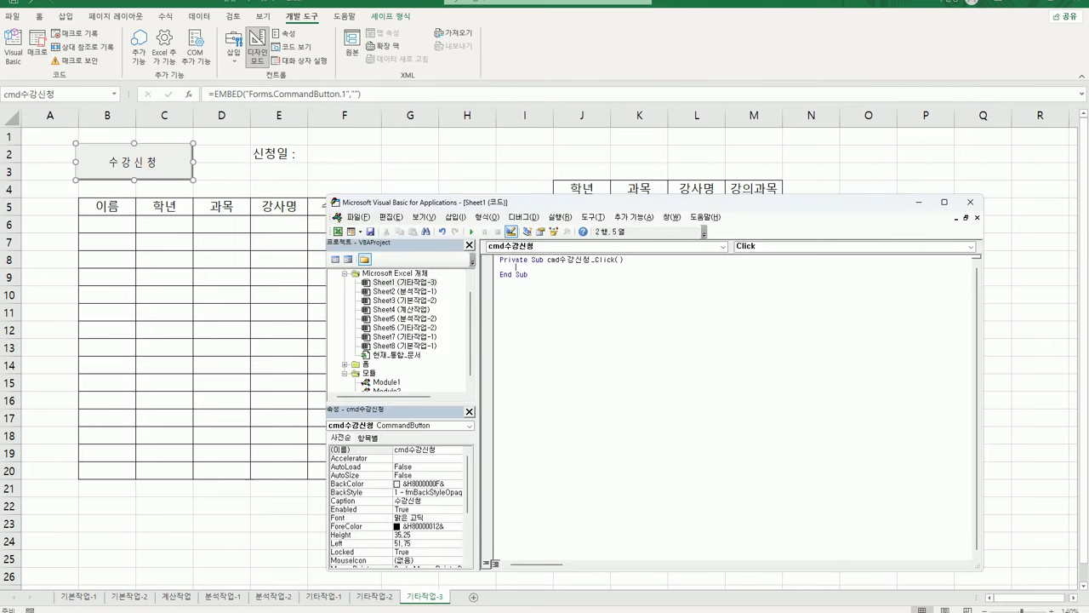
text(수강신청.sh)
key(Tab)
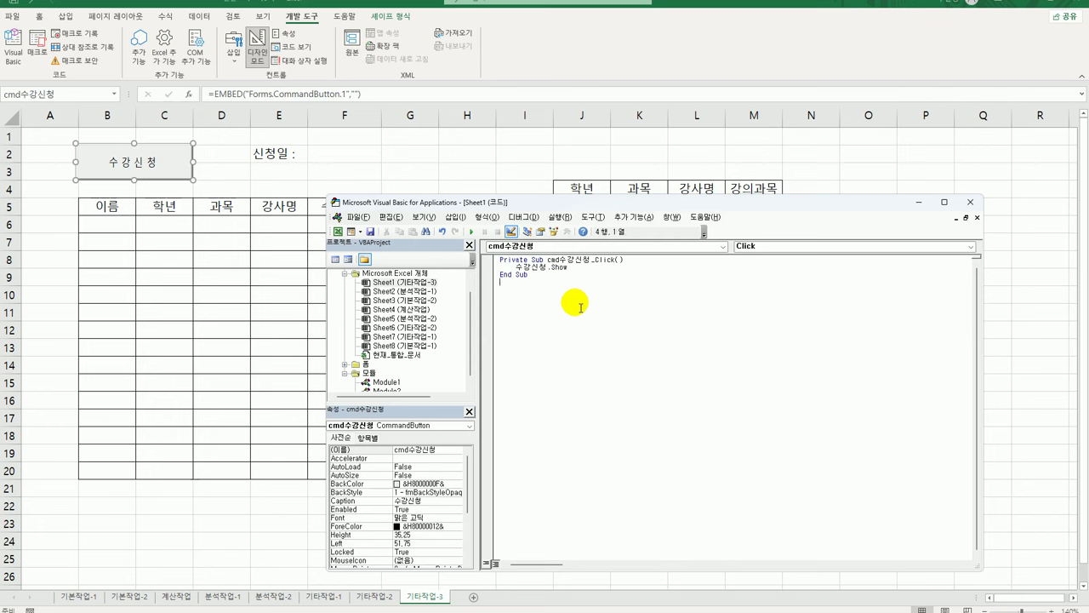
double_click(362, 364)
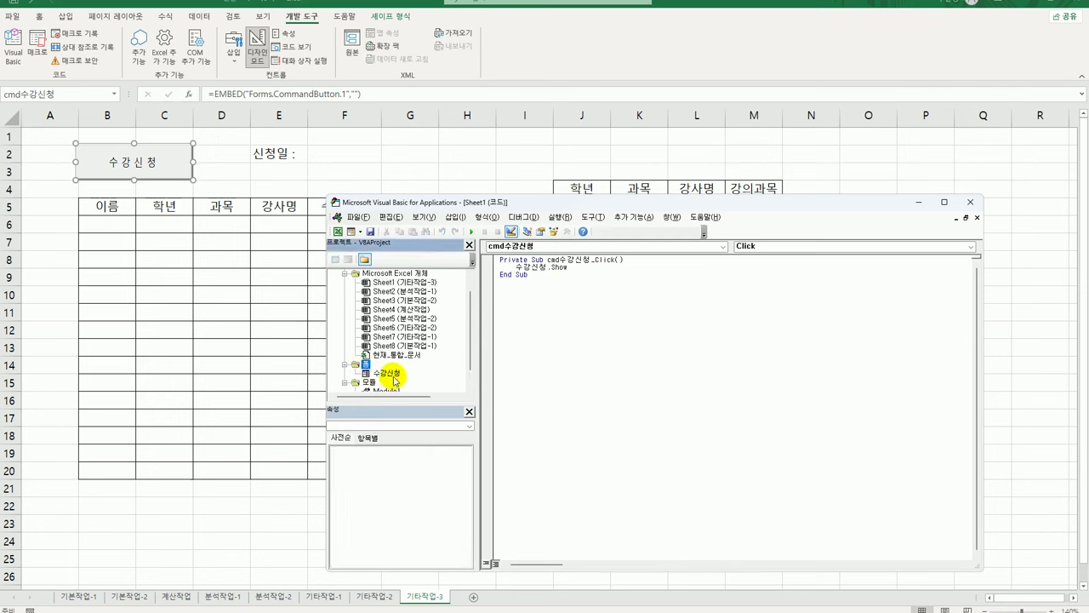
Open the 수강신청 form's code and create its UserForm_Initialize procedure
click(392, 374)
double_click(394, 378)
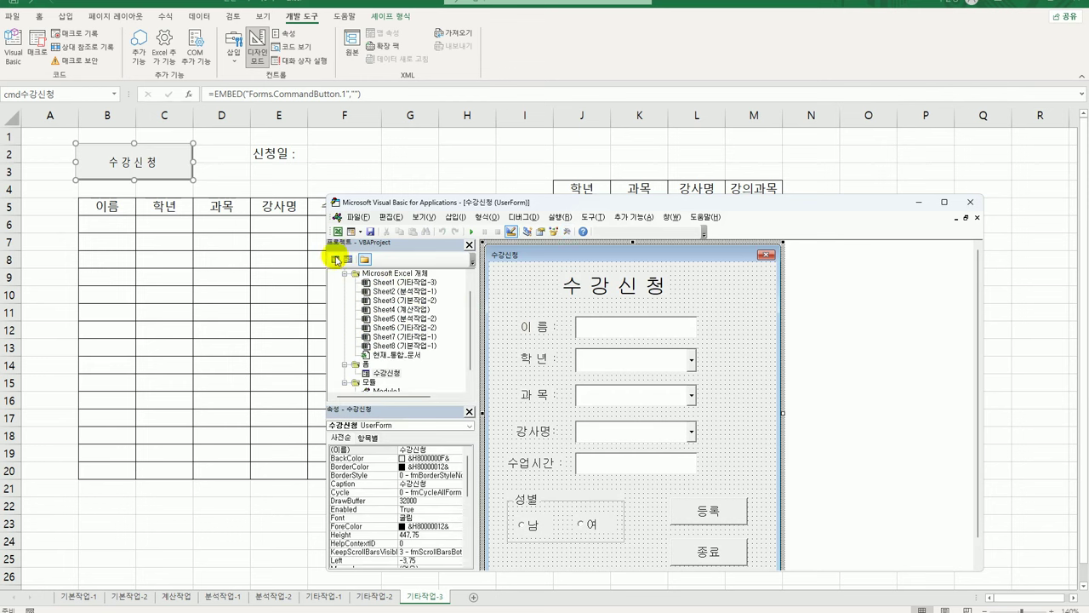
click(335, 259)
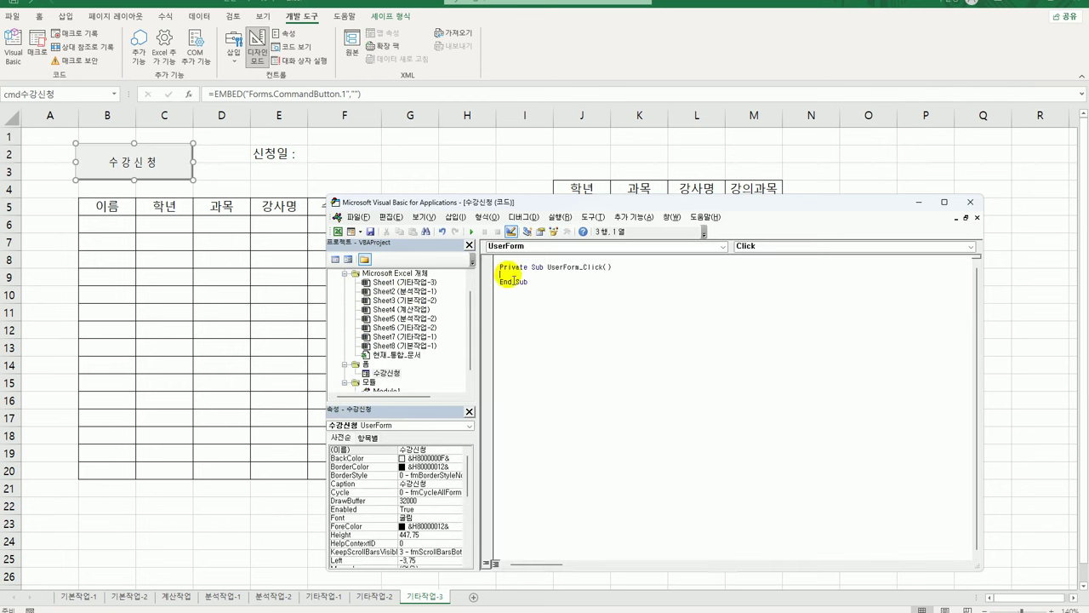
click(753, 246)
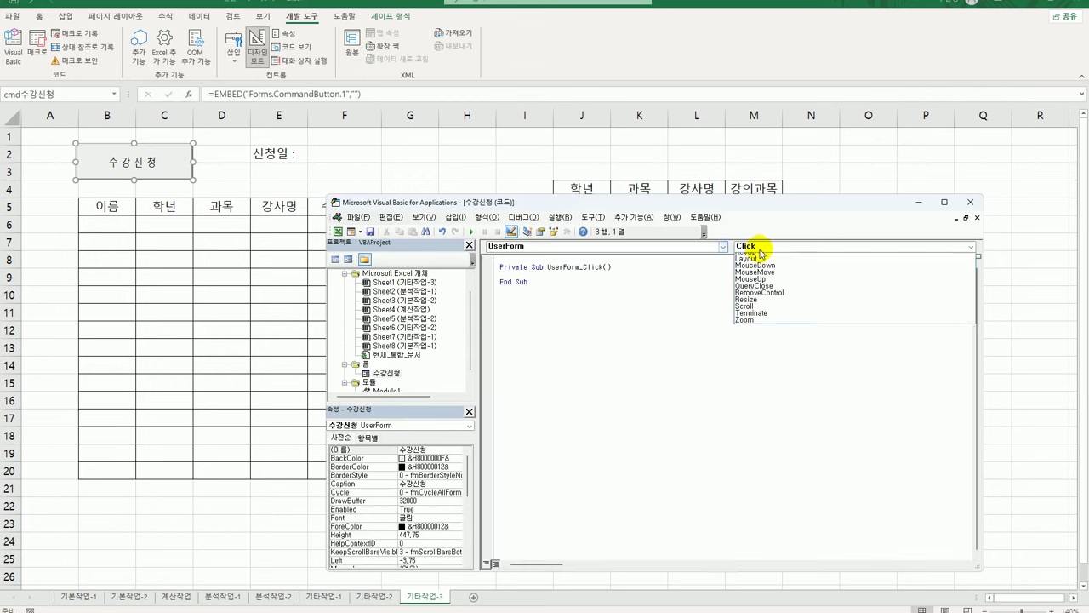
click(762, 316)
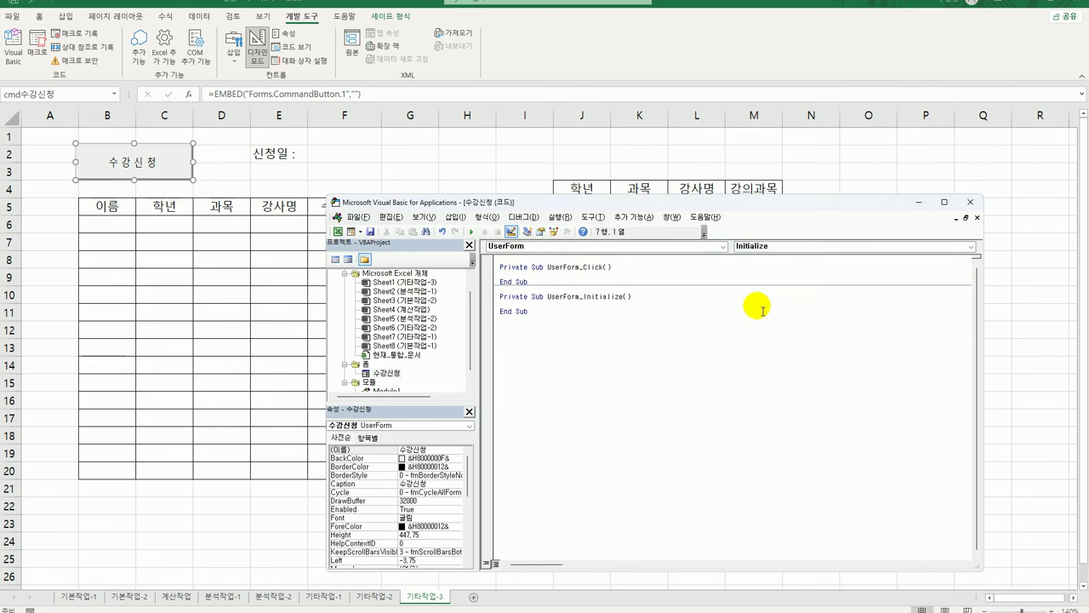
Set cmb학년.RowSource to "J5:J7" and cmb과목.RowSource to "K5:K8" in Initialize
key(Tab)
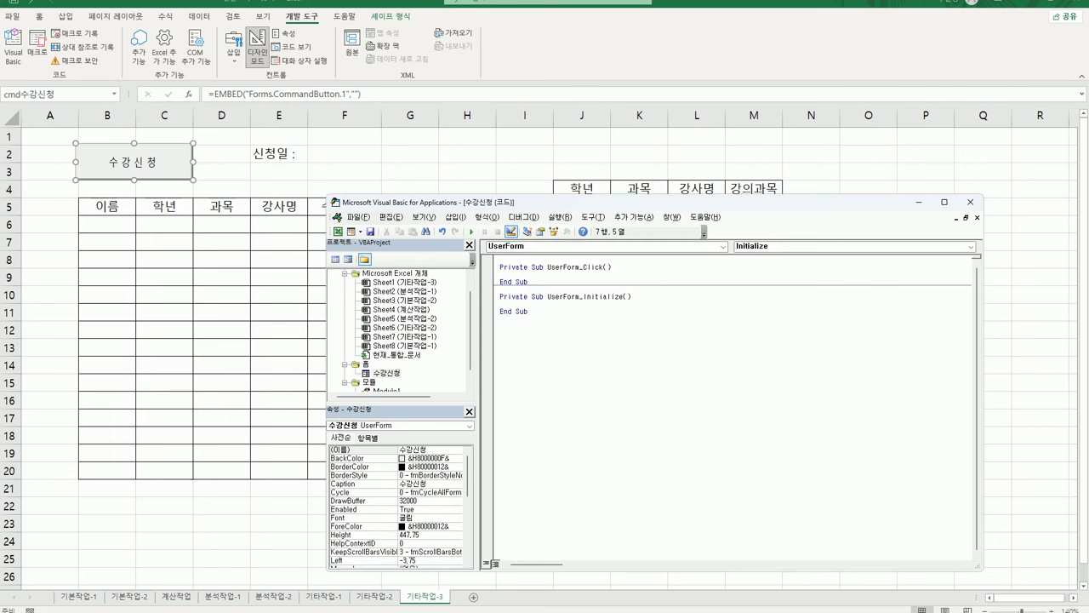
text(cmb학년)
text(.RowSource )
text(=)
text( "J)
text(5L)
text(:)
text(J7")
key(Return)
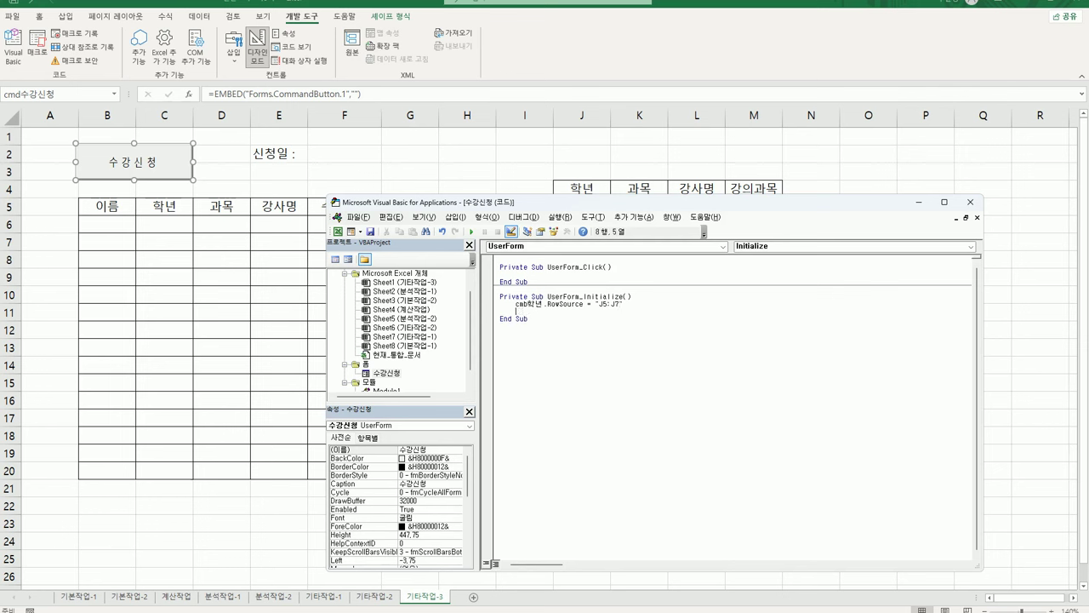
text(cmb과목.ro)
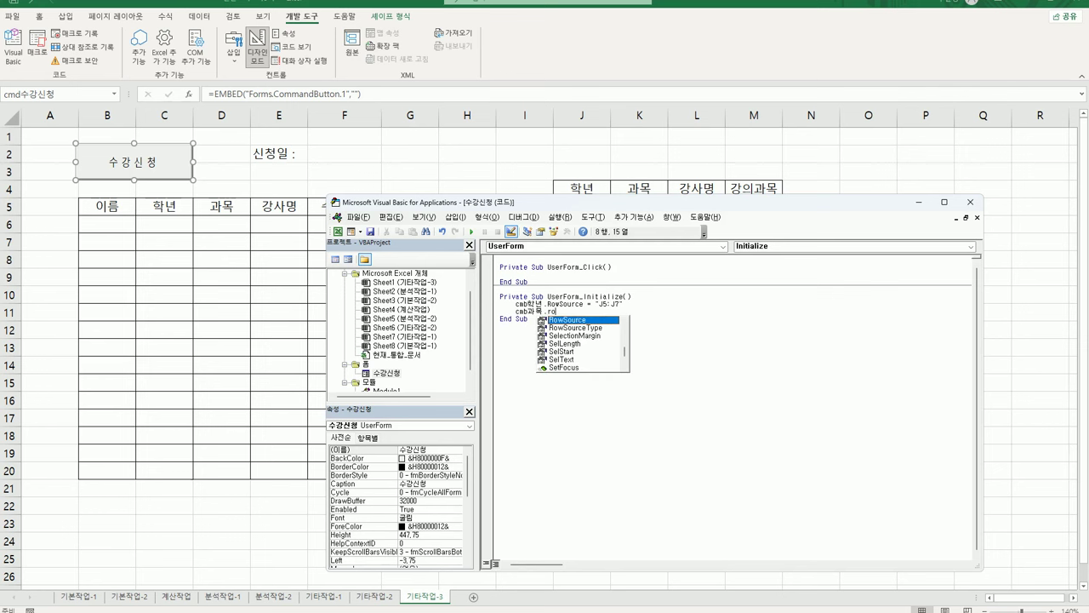
key(Tab)
text(=)
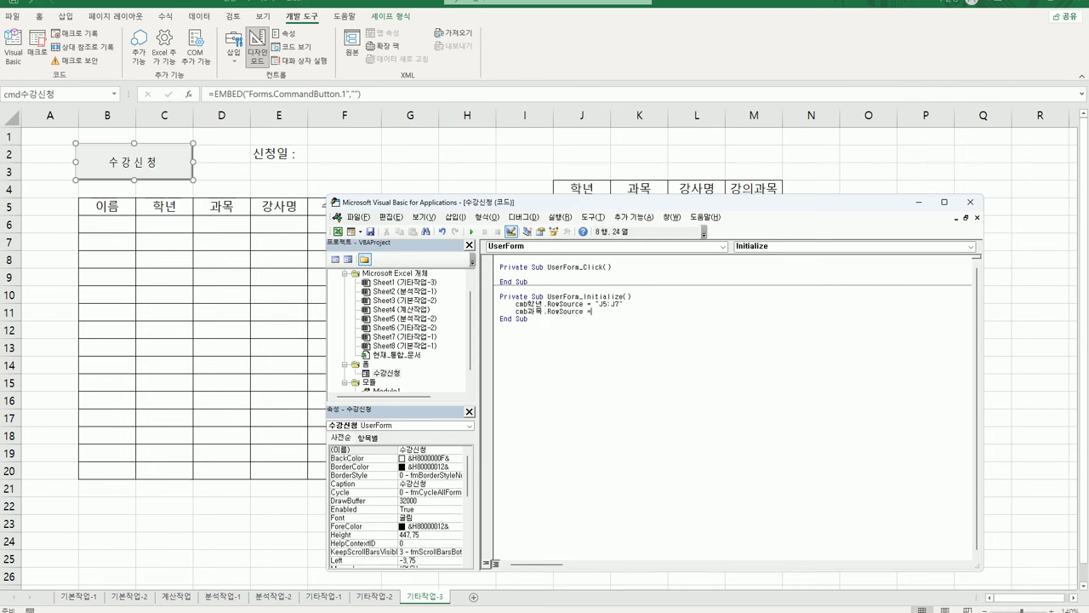
text(")
text(K)
text(K5:K)
text(8")
key(Return)
Add the line opt남 = True so 남 is preselected
text(opt)
text(남 =val)
key(BackSpace)
key(BackSpace)
key(BackSpace)
text(true)
click(528, 326)
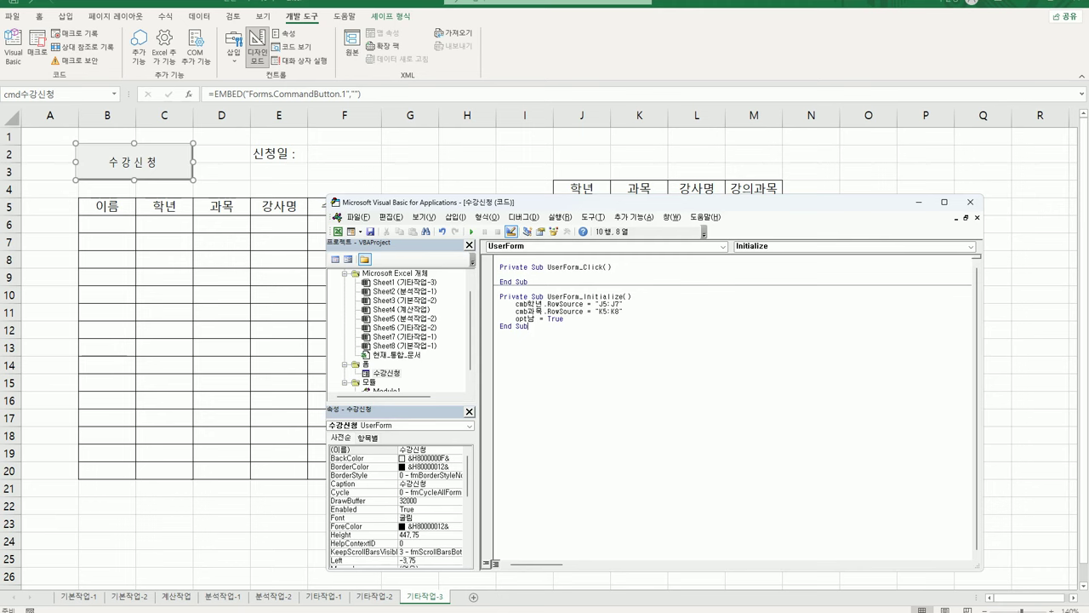
Create an empty cmb과목_Change procedure for the 수강신청 form's 과목 combo box
double_click(385, 372)
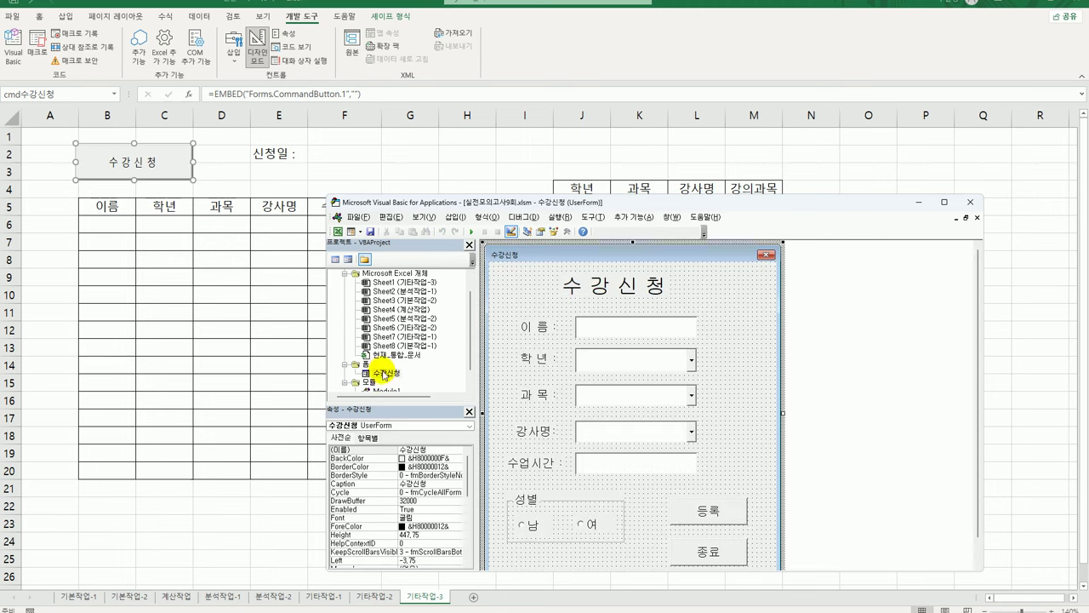
click(656, 405)
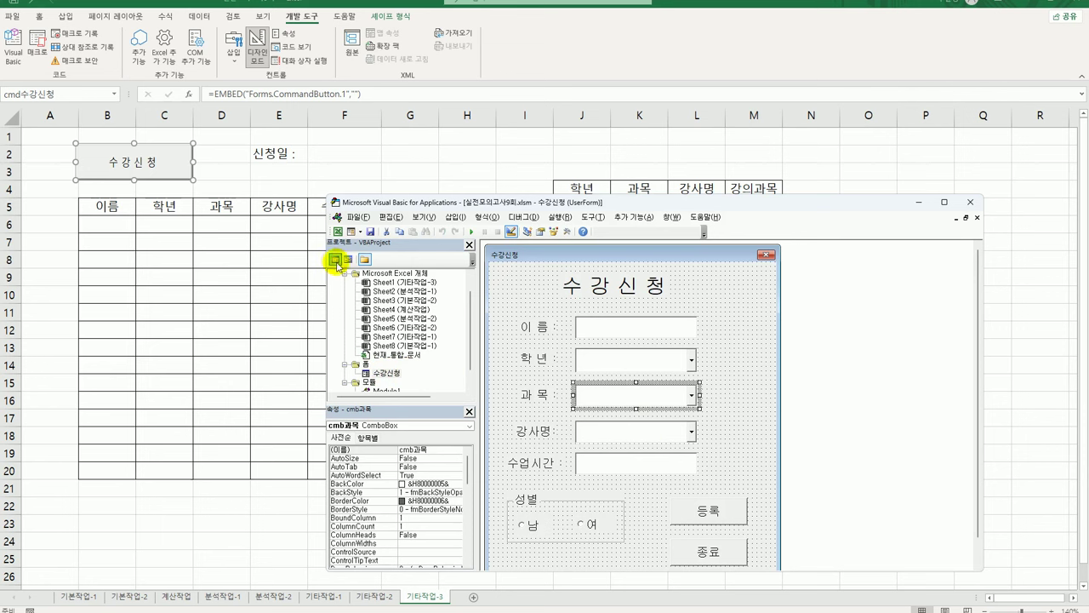
click(336, 258)
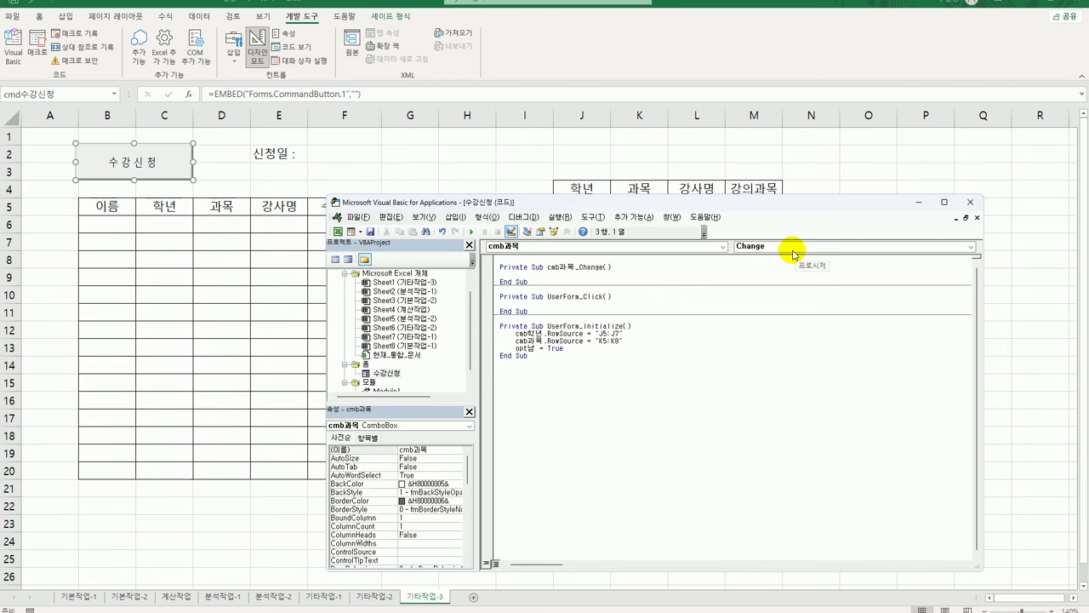
Write Select Case cmb과목 with Case "과학" setting cmb강사명.RowSource to "L5:L7"
key(Return)
key(Return)
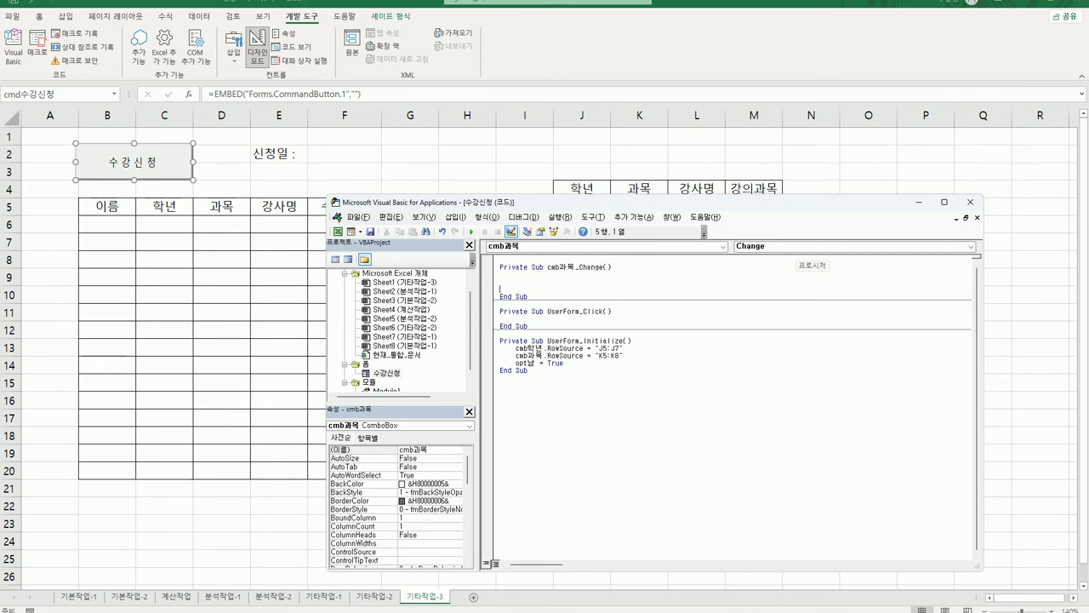
click(501, 282)
text(select case ㅊ)
key(BackSpace)
text(cmb과목)
key(Return)
key(Return)
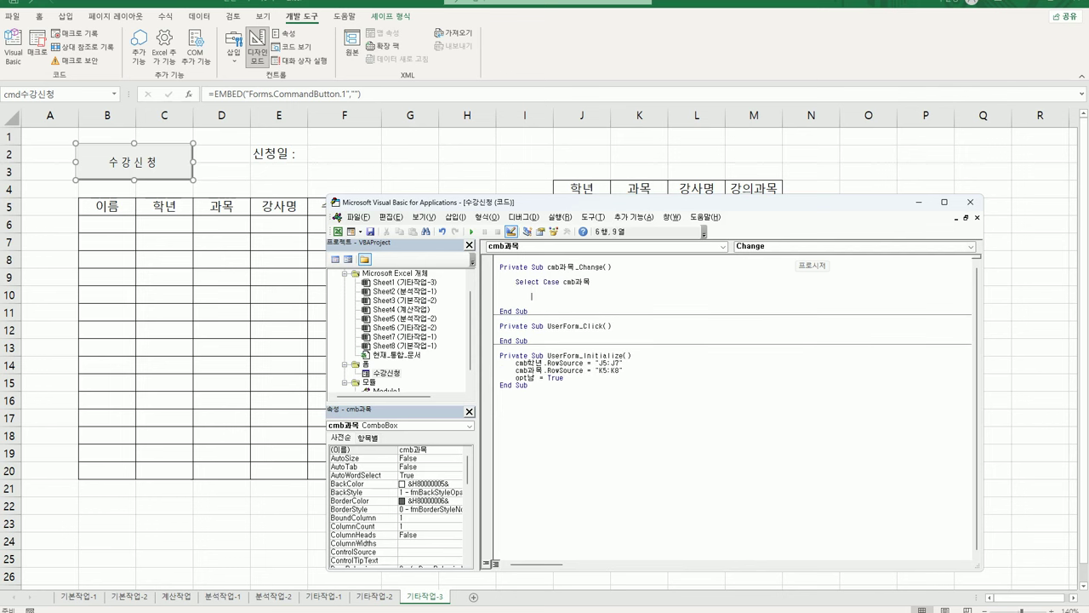
text(case "과학")
key(Return)
key(Tab)
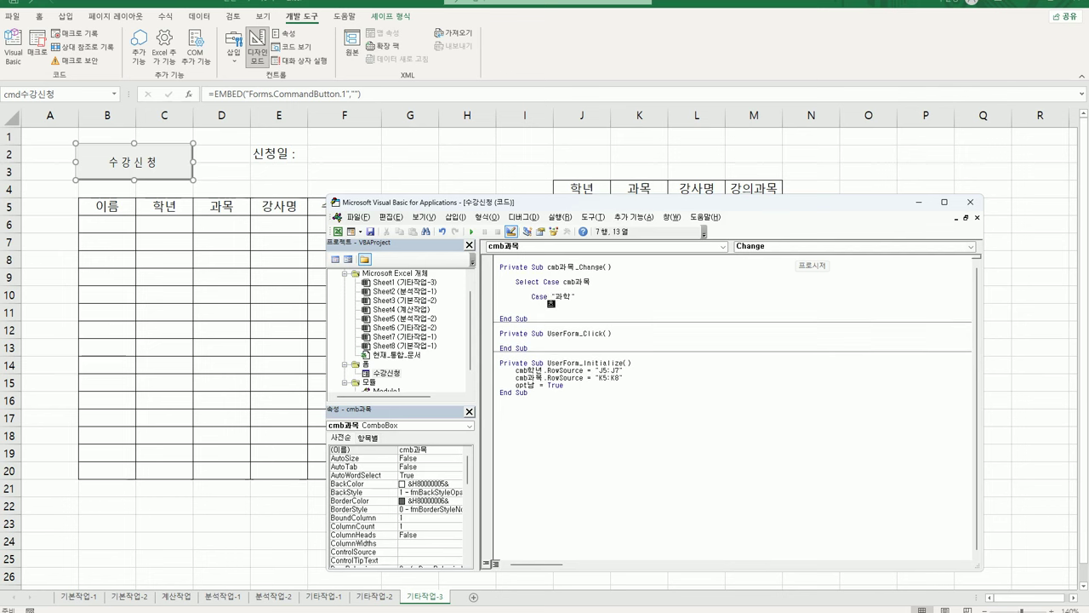
text(cmb강사명.RowSource = )
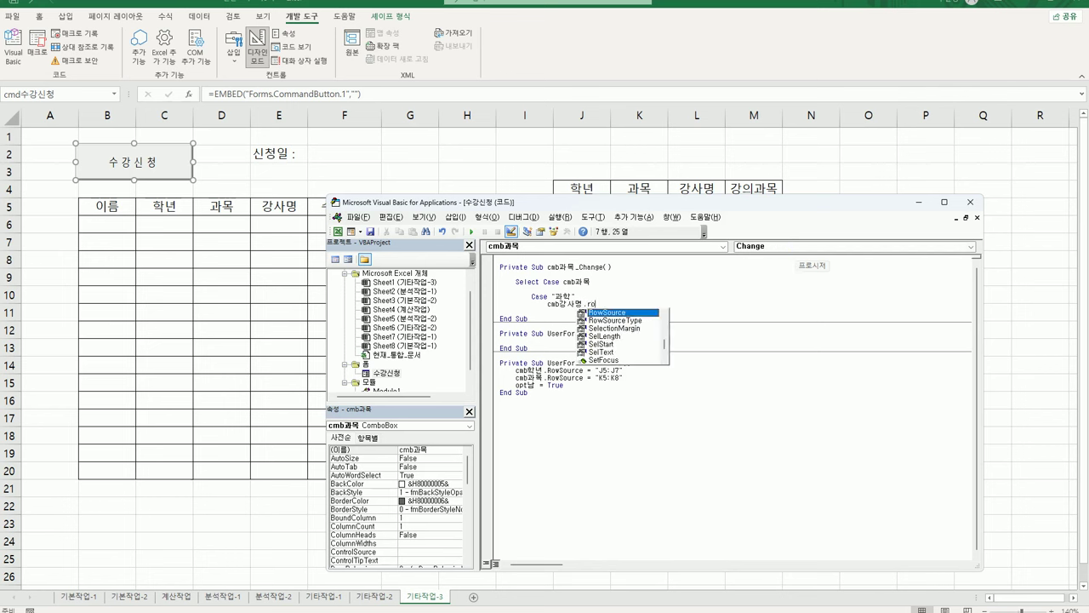
text(")
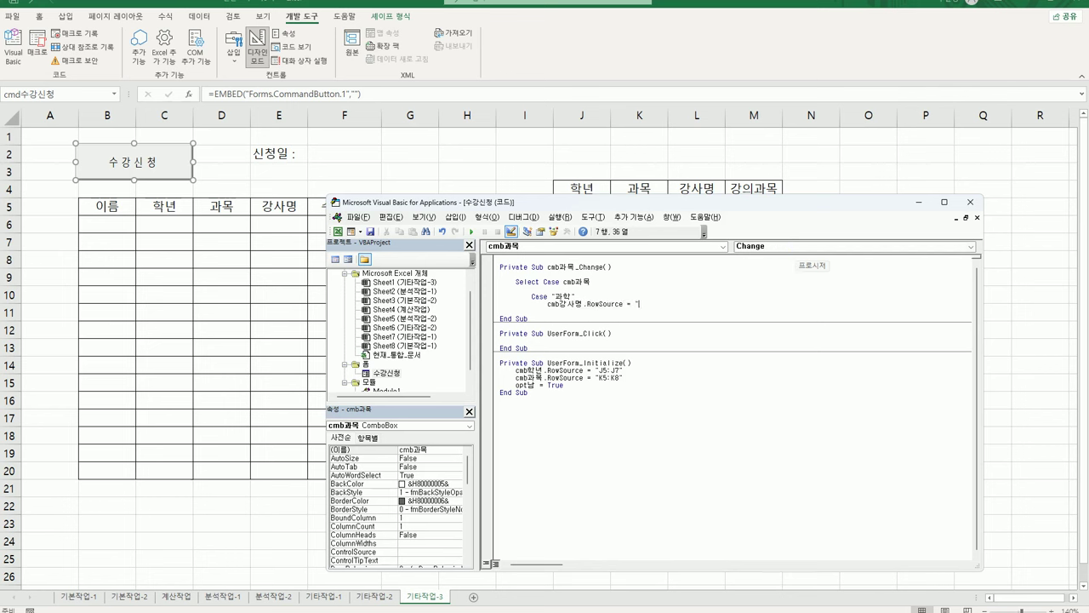
text(ㄴ)
text(5:L)
text(7)
text(")
Copy the Case "과학" block and paste a duplicate below it
drag(531, 296, 664, 304)
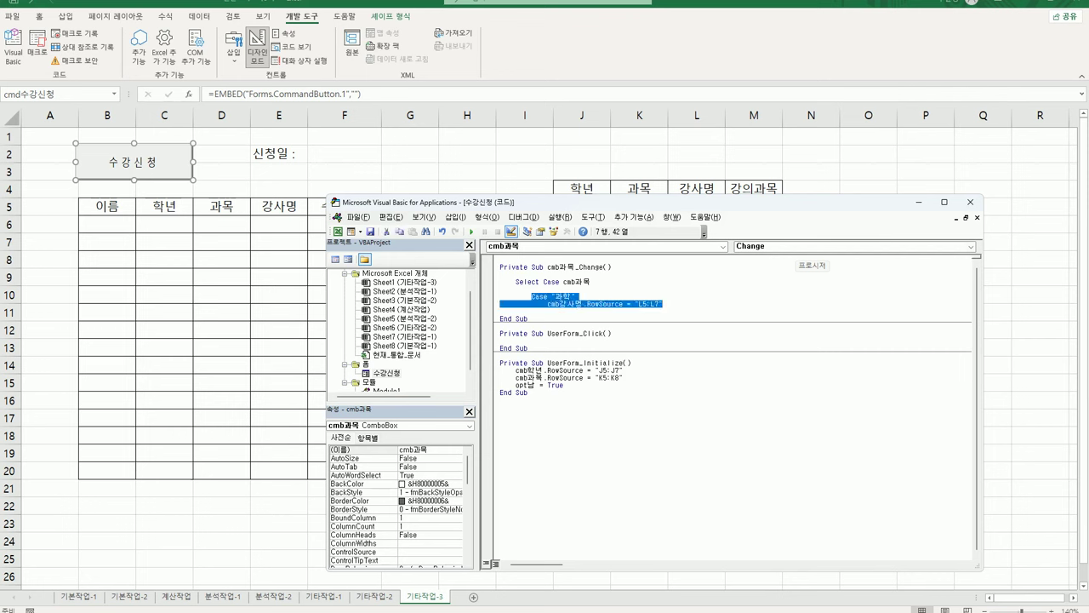
key(ctrl+c)
key(End)
key(Return)
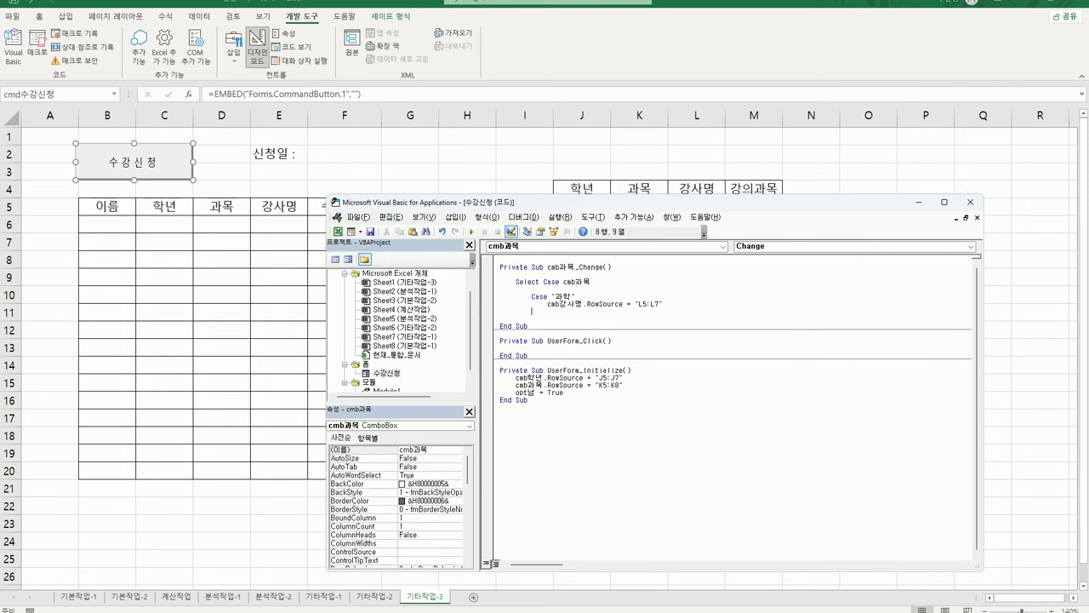
key(ctrl+v)
key(Left)
key(Left)
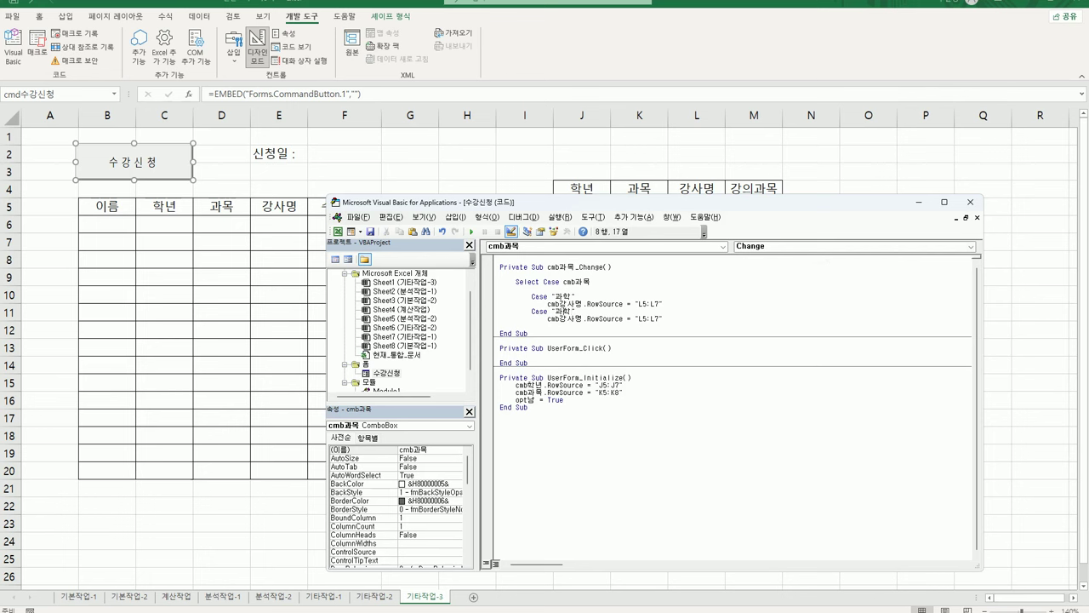
Change the duplicated case to 국어 with range L8:L10
key(shift+Right)
key(shift+Right)
text(국)
click(643, 318)
text(8)
click(661, 318)
key(BackSpace)
text(10)
key(Return)
Paste another case and make it 수학 with range L11:L13
key(ctrl+v)
key(Up)
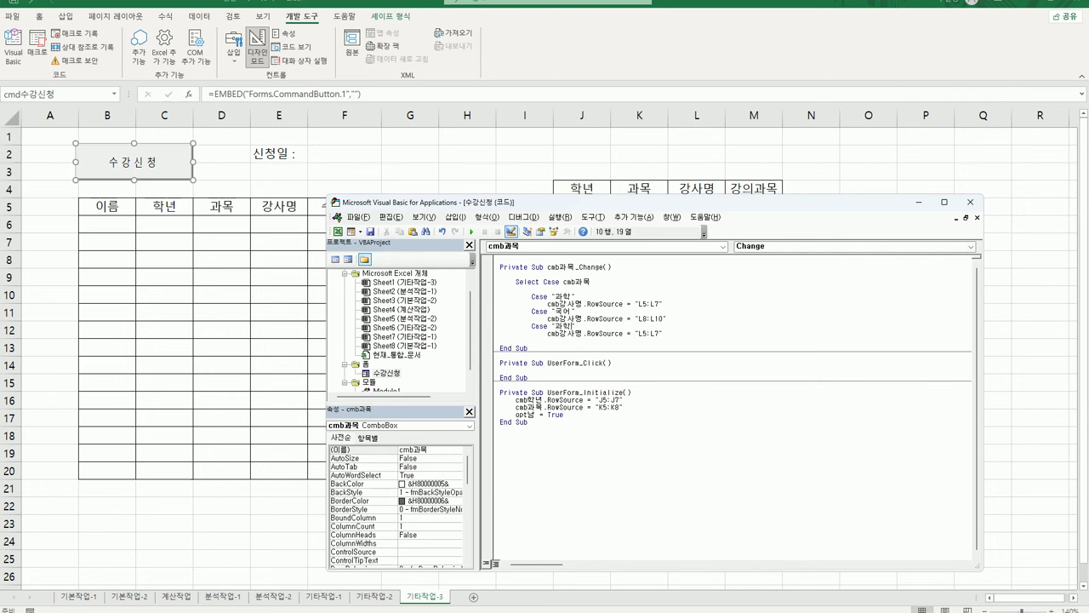
key(shift+Left)
key(shift+Left)
text(수학)
click(658, 333)
key(Left)
key(Left)
key(Left)
key(Left)
key(BackSpace)
text(11)
key(Right)
key(Right)
key(Right)
text(1)
key(shift+Right)
text(13)
key(Return)
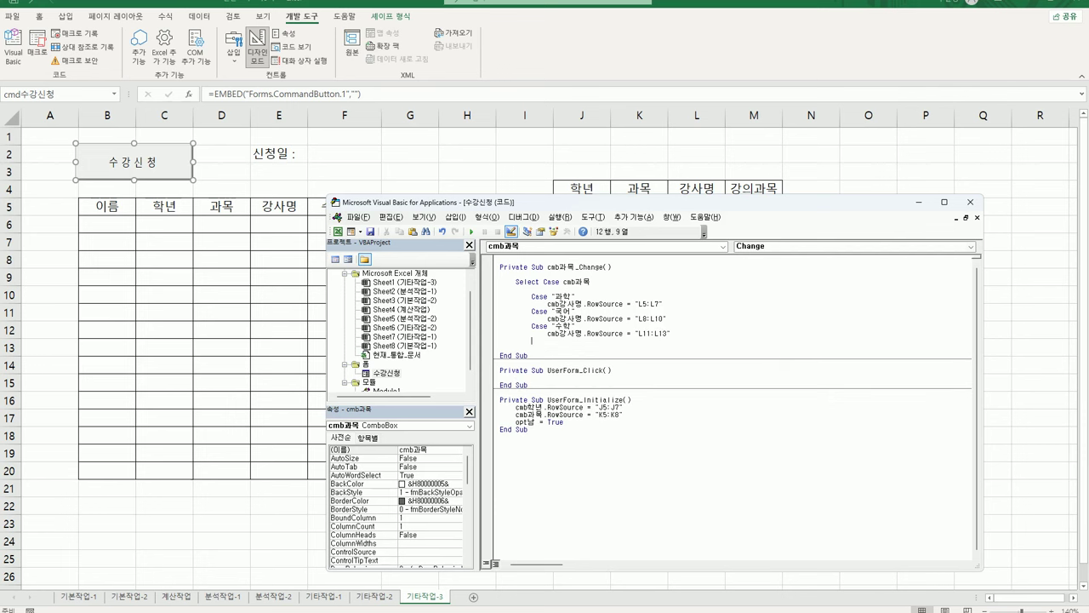
Paste a fourth case and make it 영어 with range L14:L18
key(ctrl+v)
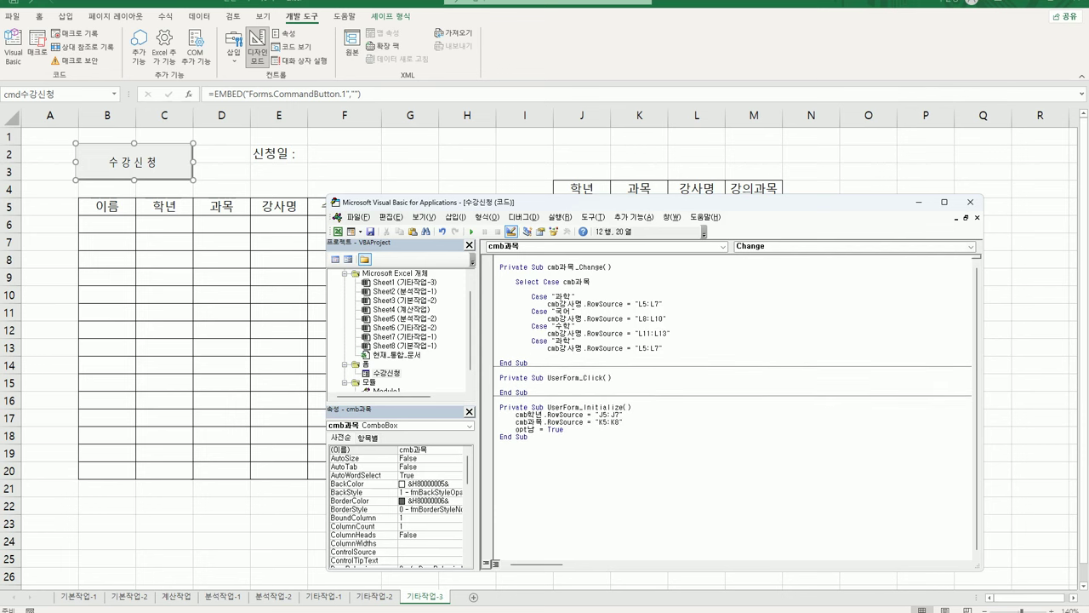
key(shift+Left)
key(shift+Left)
text(du)
key(BackSpace)
key(BackSpace)
key(Hangul)
text(영어)
click(663, 349)
key(Left)
key(Left)
key(Left)
key(Left)
text(14)
key(Delete)
key(Right)
key(Right)
key(Delete)
text(18)
Close the block with End Select after the last case
key(Return)
key(Return)
key(BackSpace)
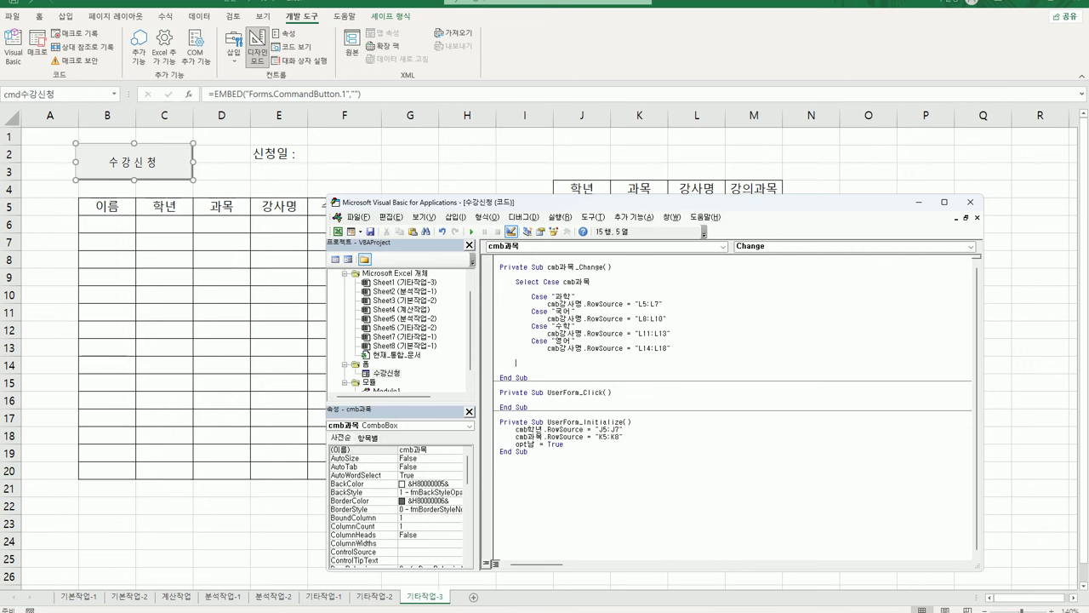
text(ㅔ)
text(nd sele)
text(ct)
key(Return)
Delete the empty UserForm_Click procedure
click(500, 383)
drag(500, 384, 530, 408)
key(Delete)
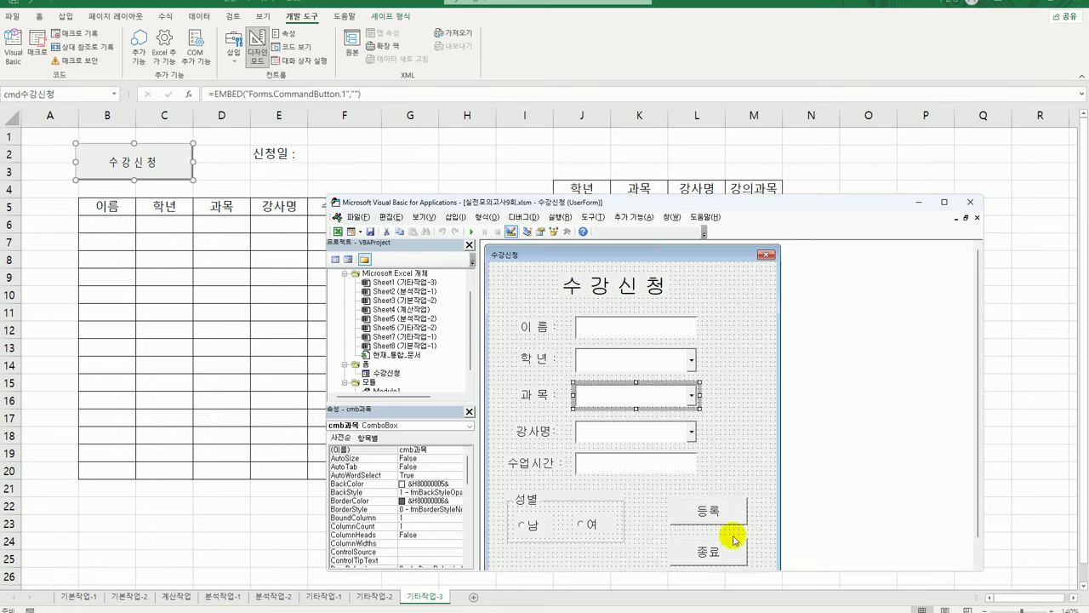
Make cmd종료_Click put Date into [F2] and run Unload Me
double_click(713, 551)
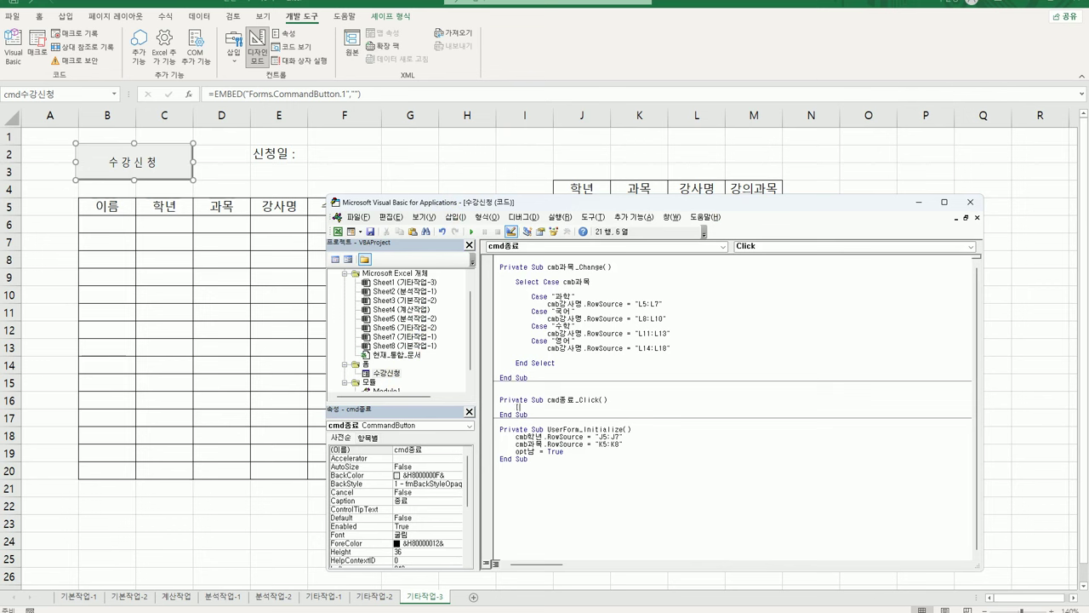
text([F2] = ㅇㅁㅅ)
key(BackSpace)
key(BackSpace)
key(BackSpace)
text(date)
key(Return)
text([ㄹ)
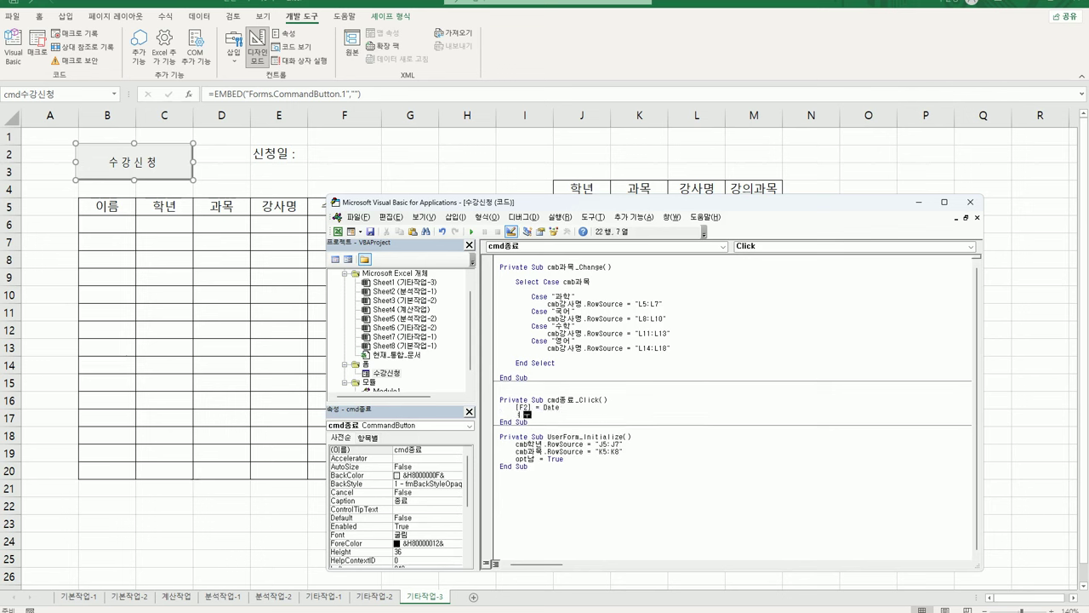
key(BackSpace)
key(BackSpace)
text(unload me)
key(Up)
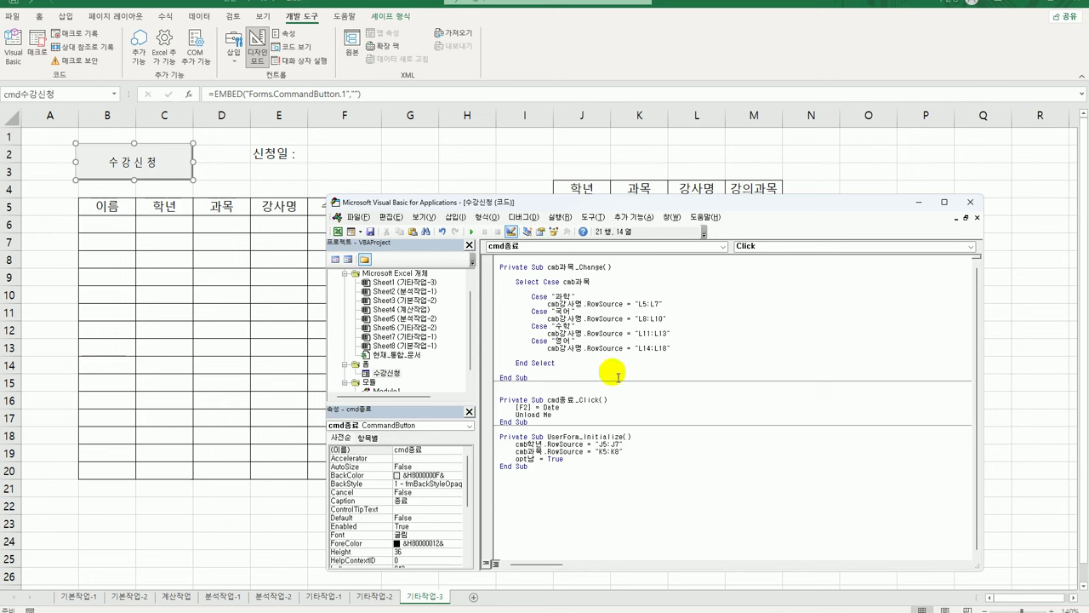
double_click(385, 372)
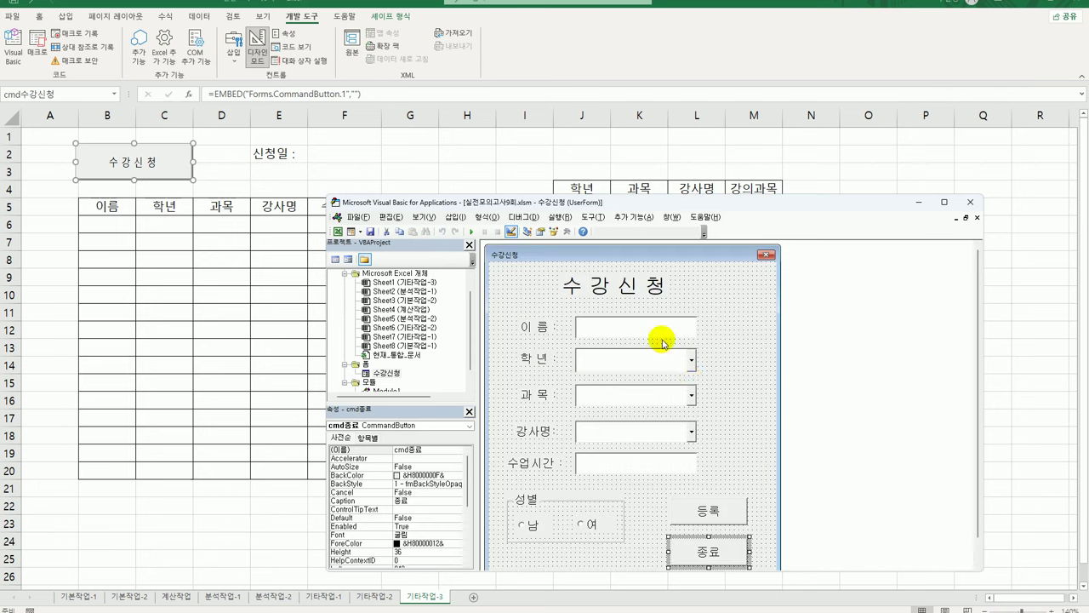
Create cmd등록_Click with i = Range("B5").CurrentRegion.Rows.Count + 5
double_click(704, 513)
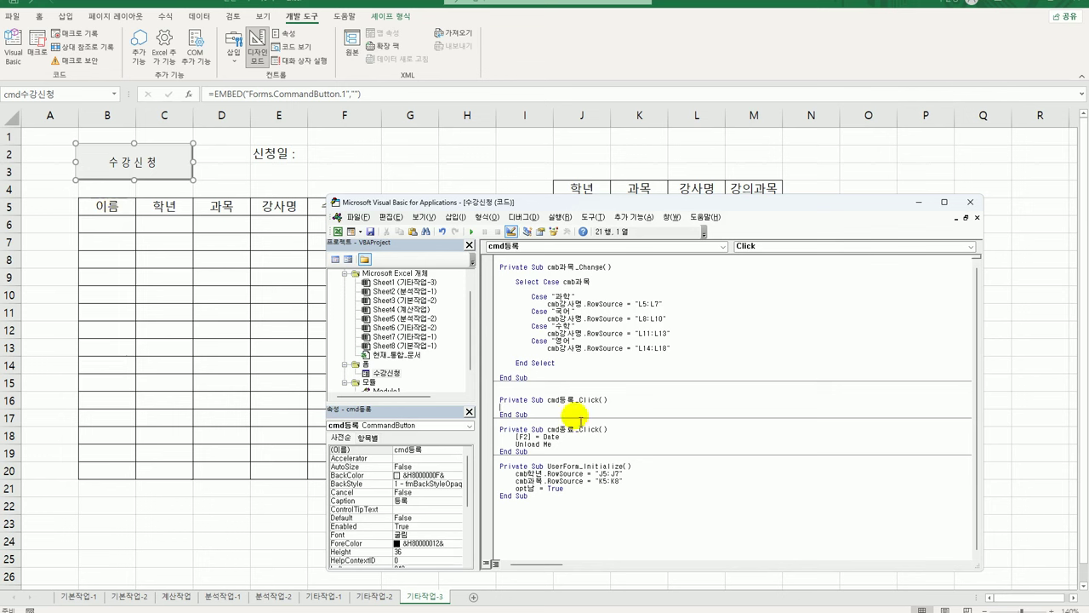
key(Return)
key(Return)
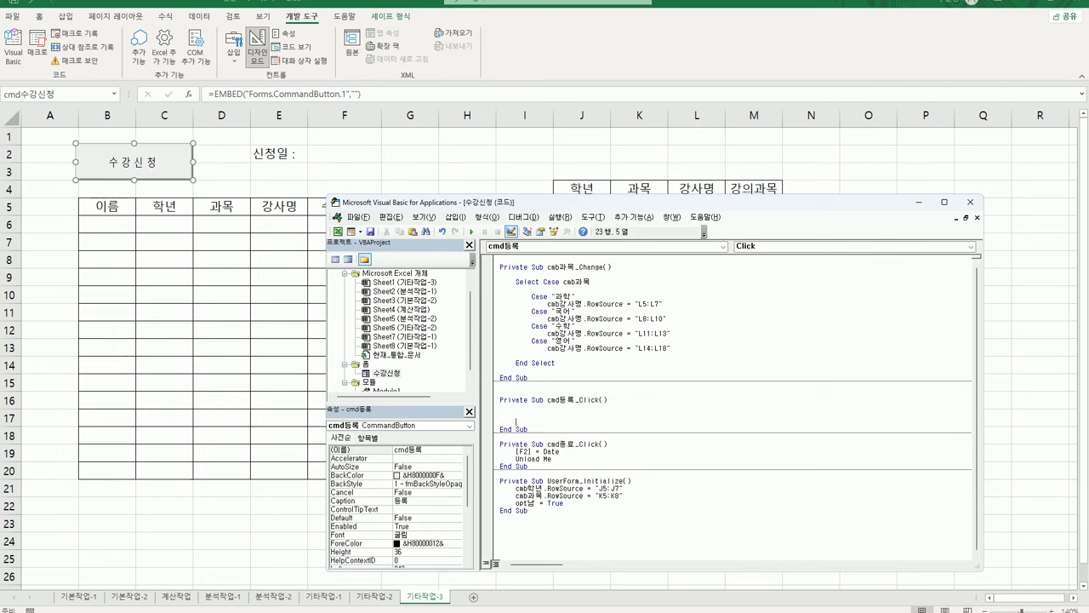
text(i =)
text(r)
text(ra)
key(BackSpace)
key(BackSpace)
text(nge()
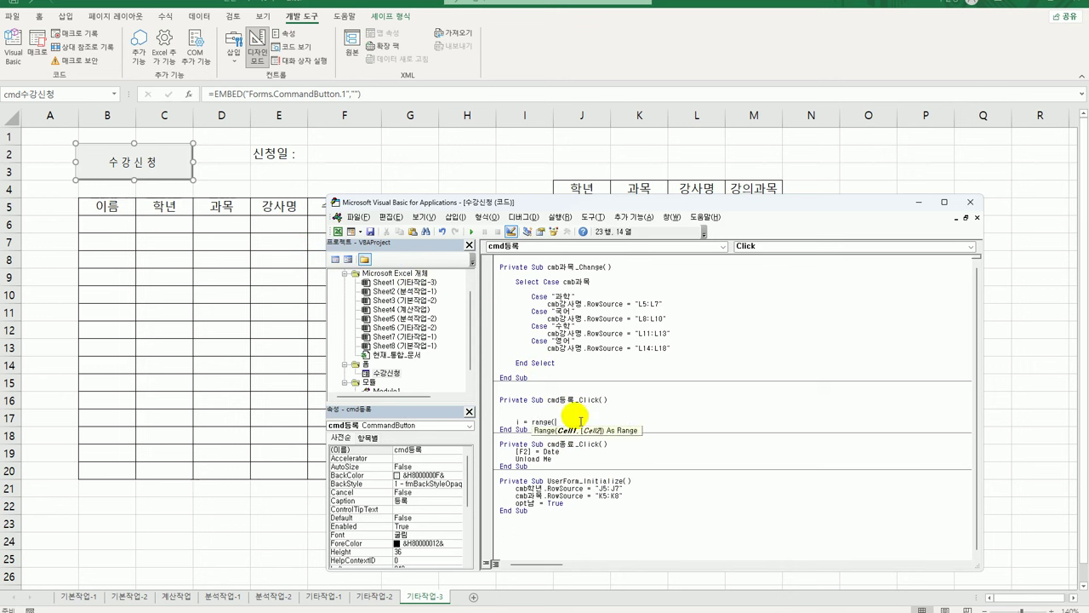
text("B5").cu)
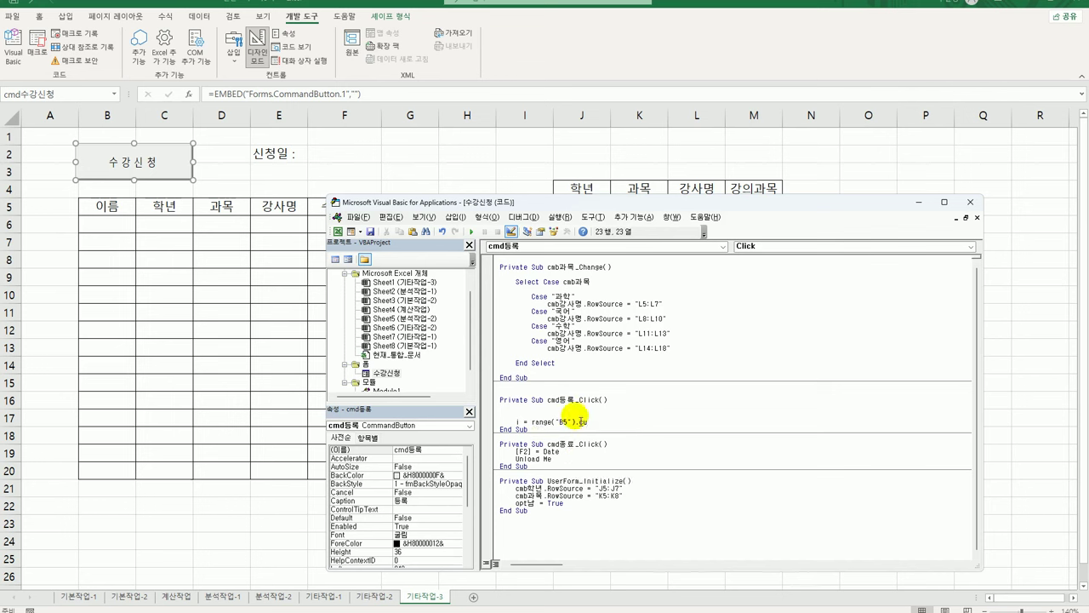
text(rrentRegion.Rows.coun)
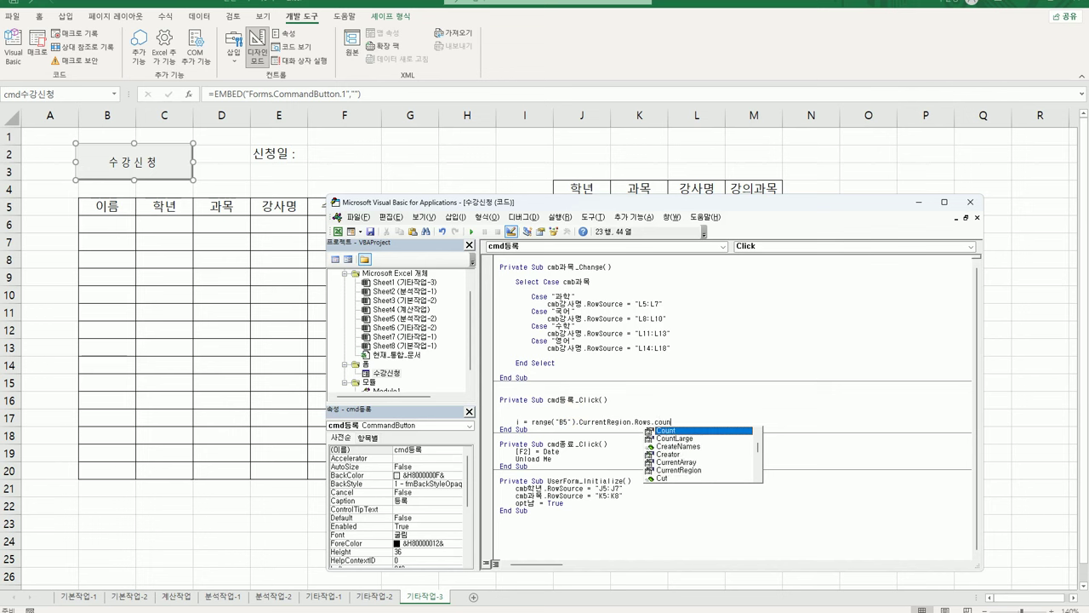
text( +)
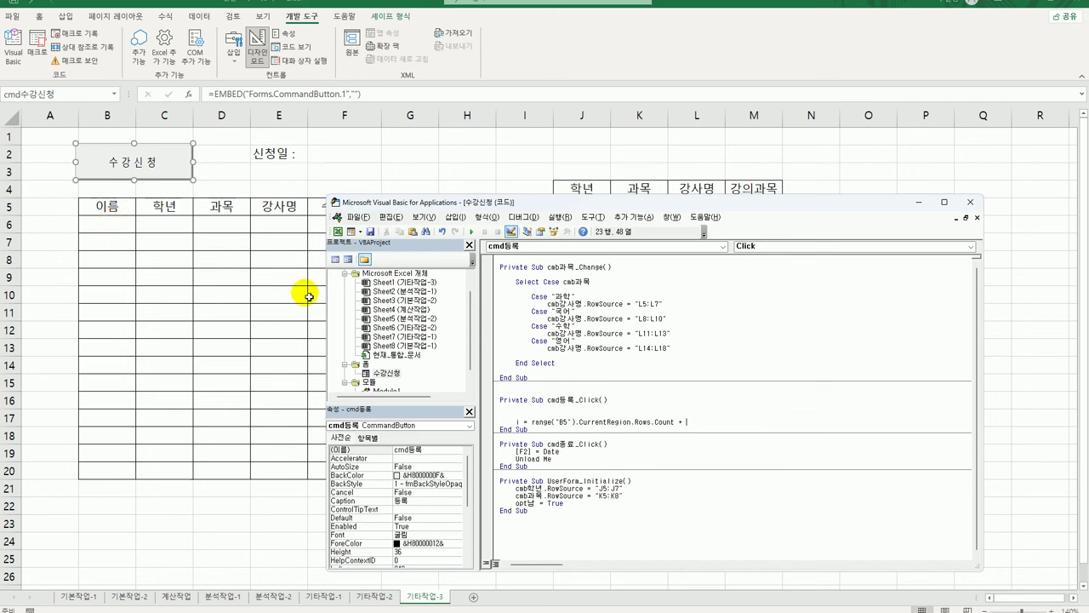
text(5)
key(Return)
key(Return)
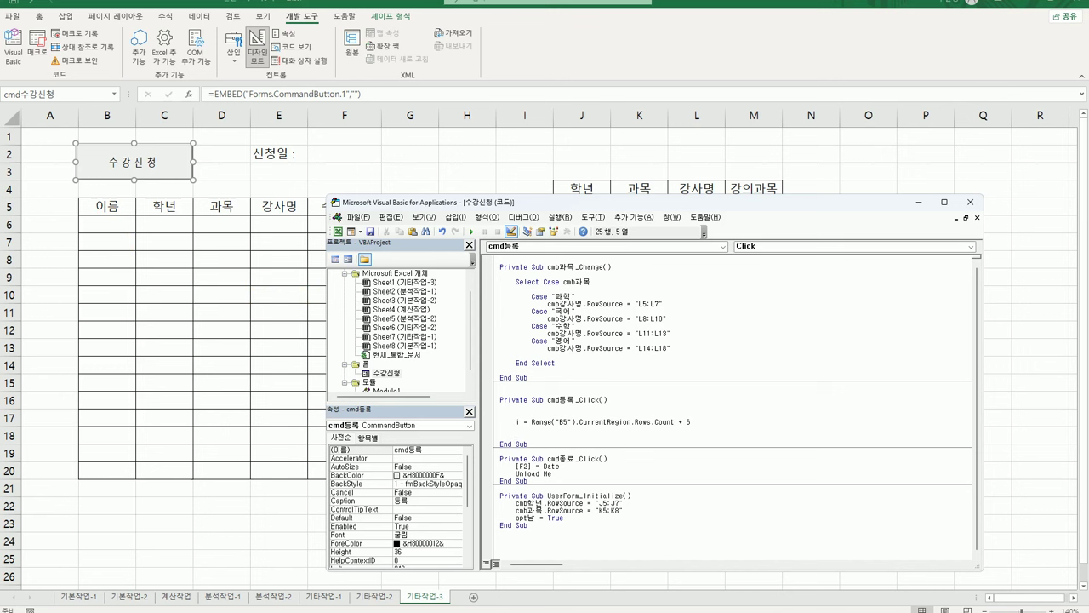
Write Cells(i, 2) = txt이름.Value and paste several copies of the line below
text(cells)
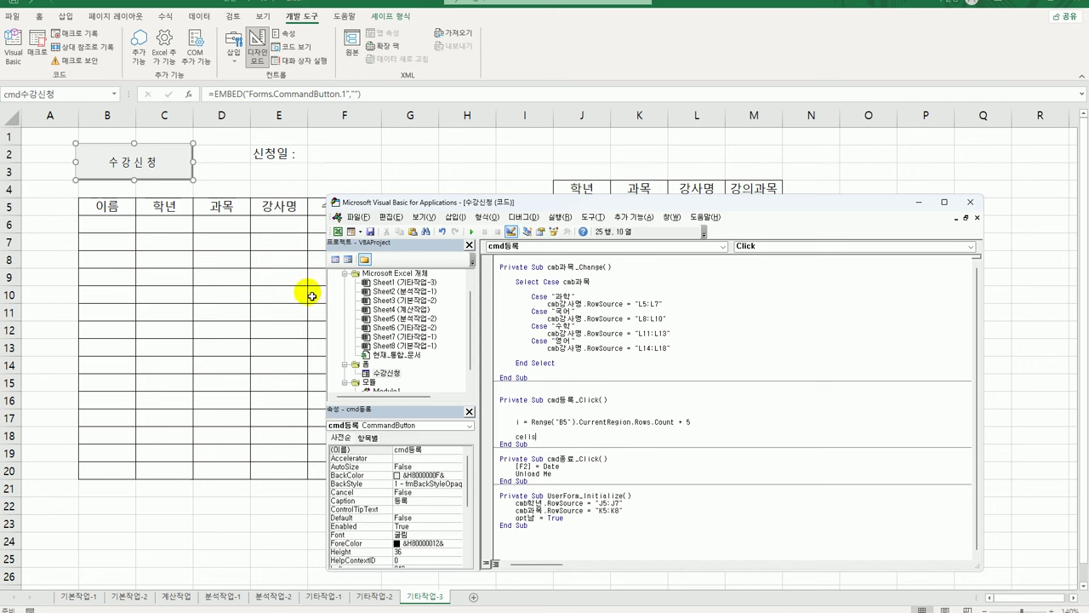
text((i,2) =)
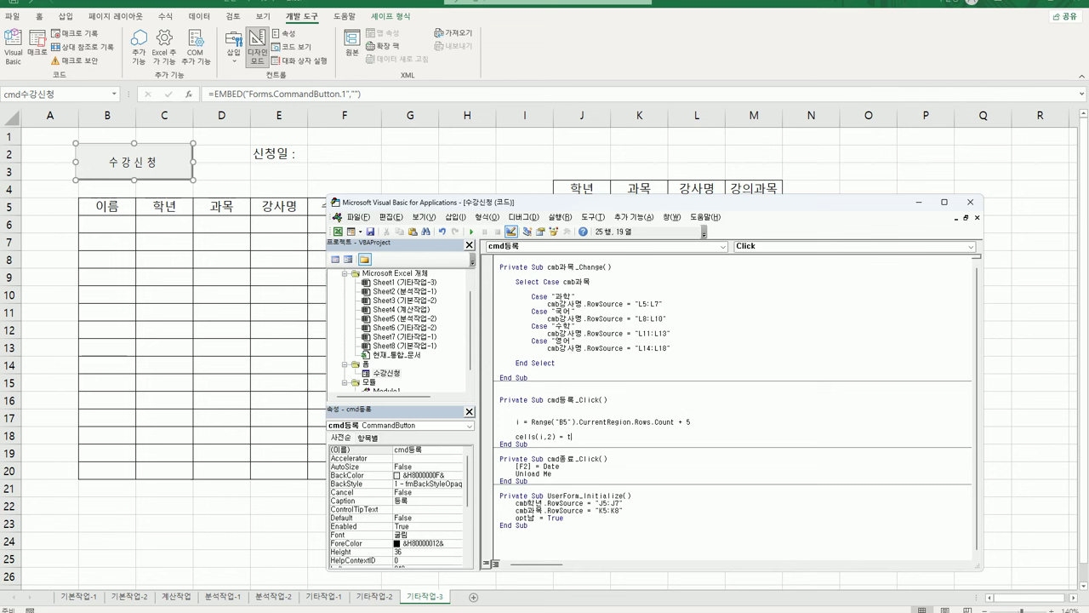
text( txt이름.)
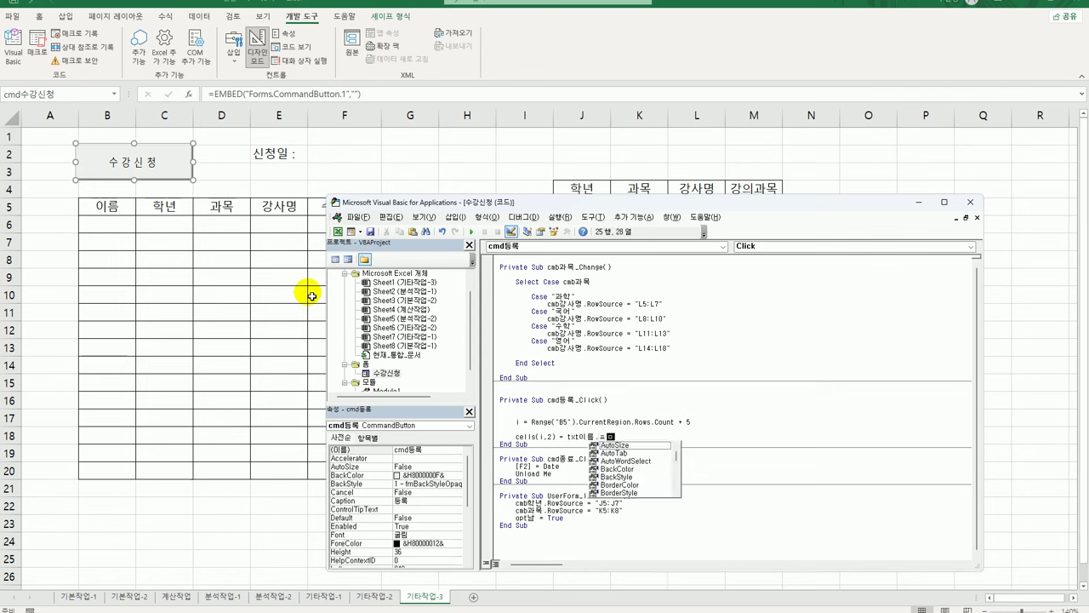
text(Value)
key(Return)
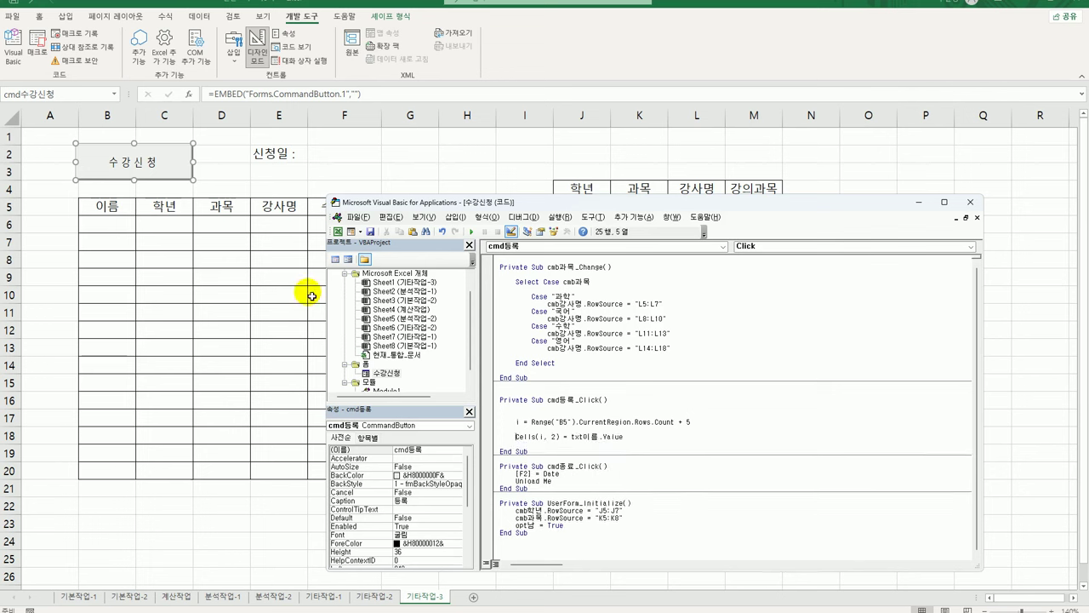
key(Up)
key(shift+End)
key(ctrl+c)
key(Down)
key(ctrl+v)
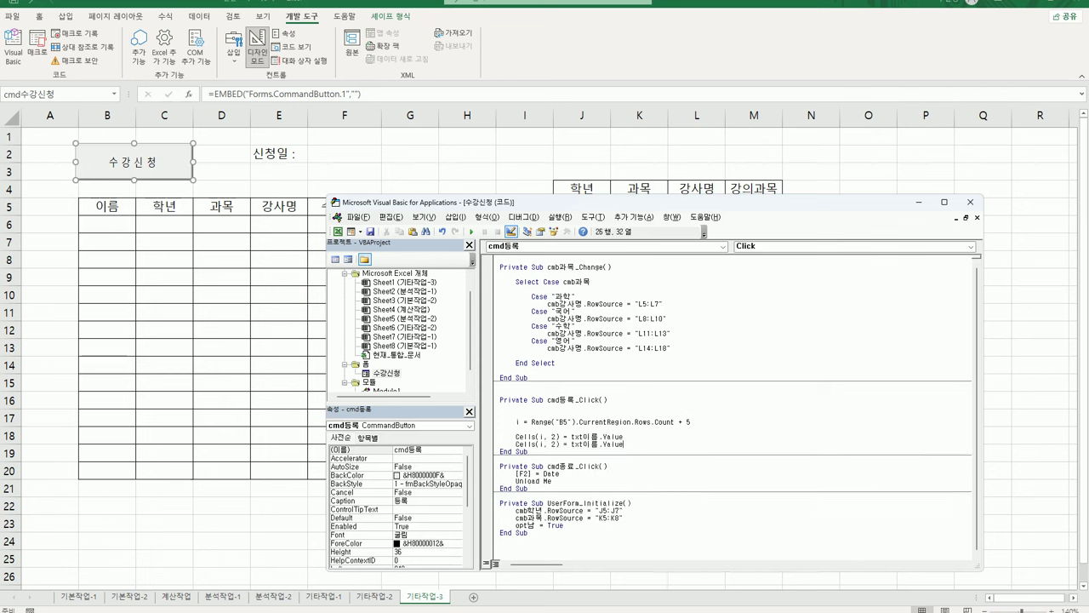
key(Return)
key(Return)
key(Up)
key(ctrl+v)
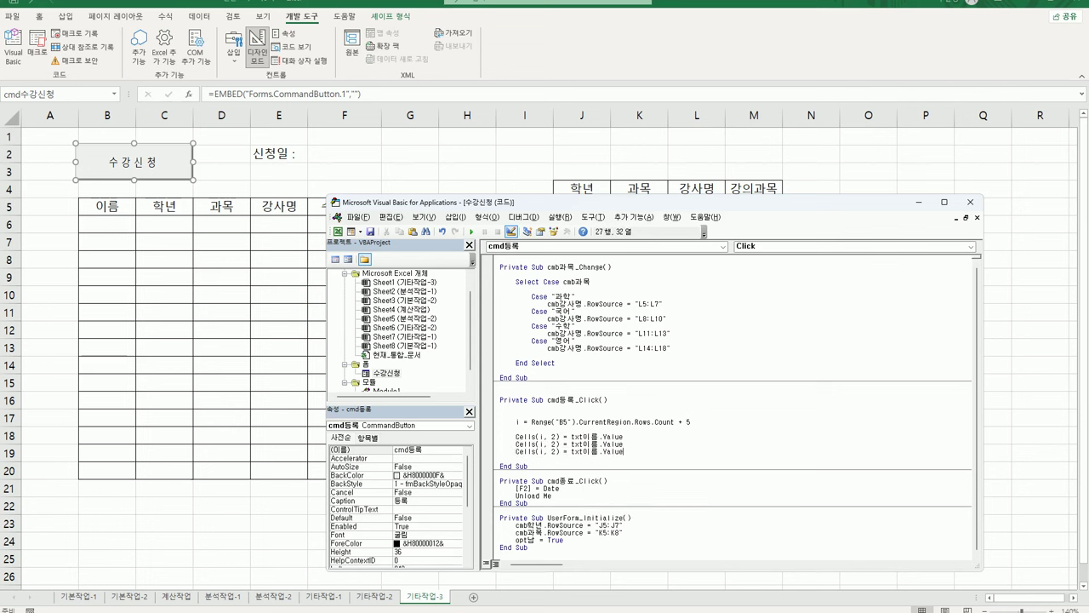
key(Return)
key(ctrl+v)
key(Return)
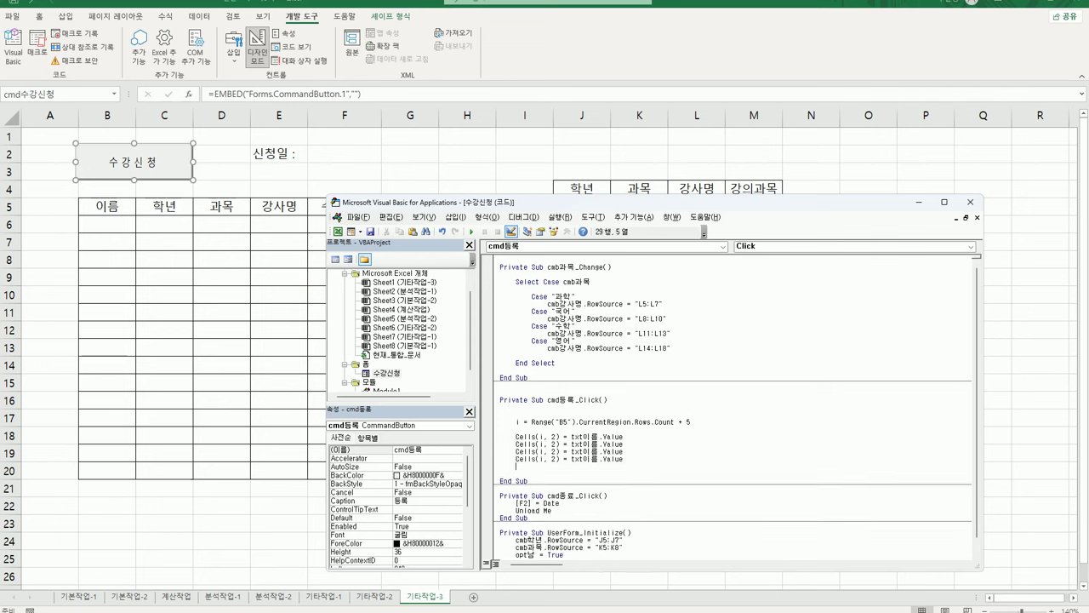
key(ctrl+v)
key(Return)
key(ctrl+v)
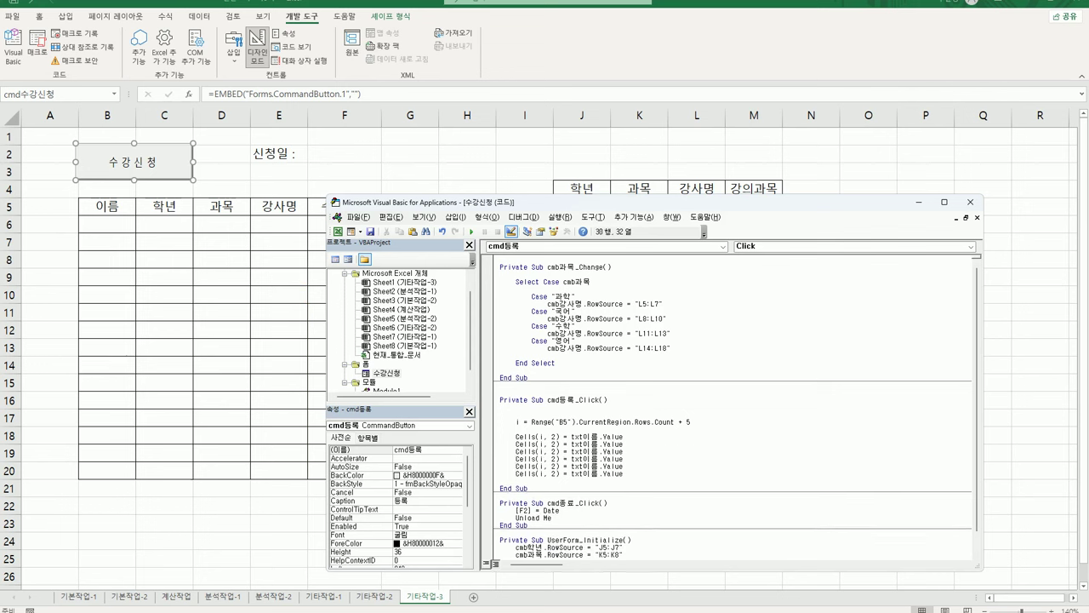
Renumber the column indexes on the copied Cells lines to successive columns
double_click(554, 444)
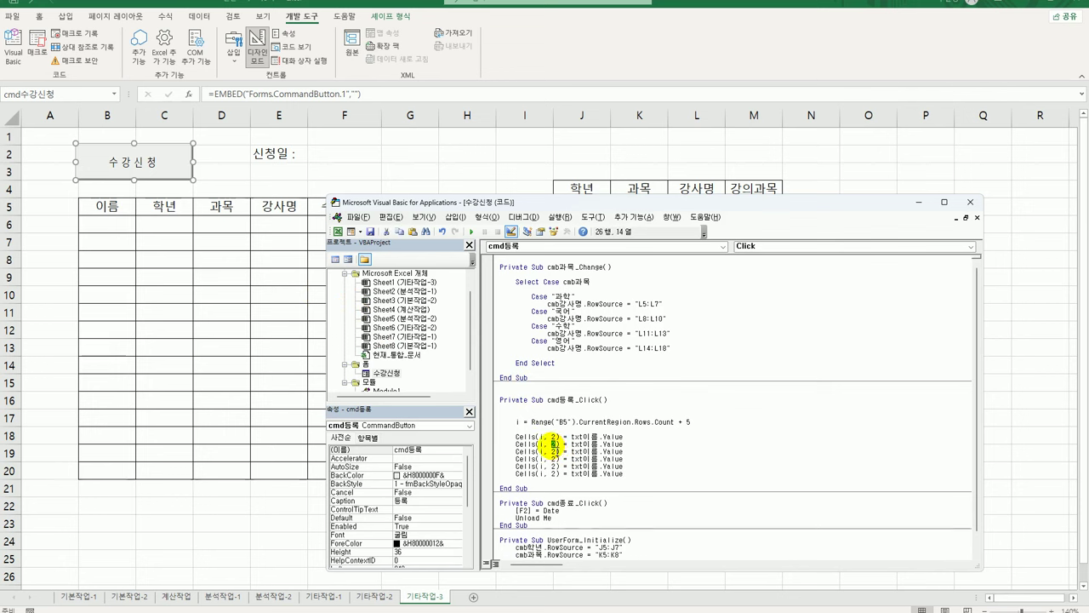
text(3)
double_click(554, 451)
text(4)
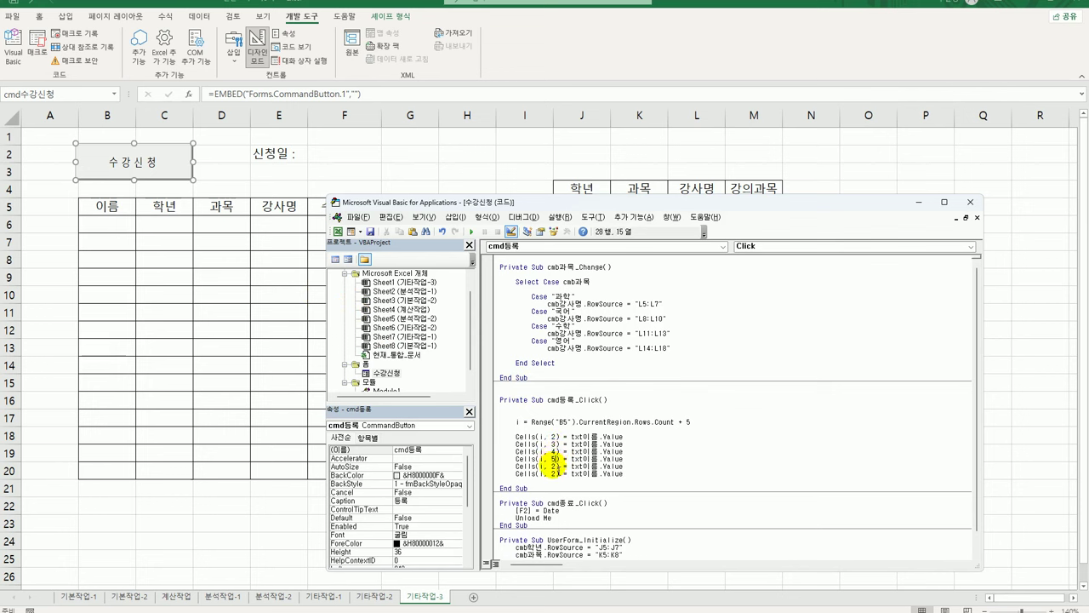
drag(552, 458, 560, 467)
double_click(554, 466)
text(6)
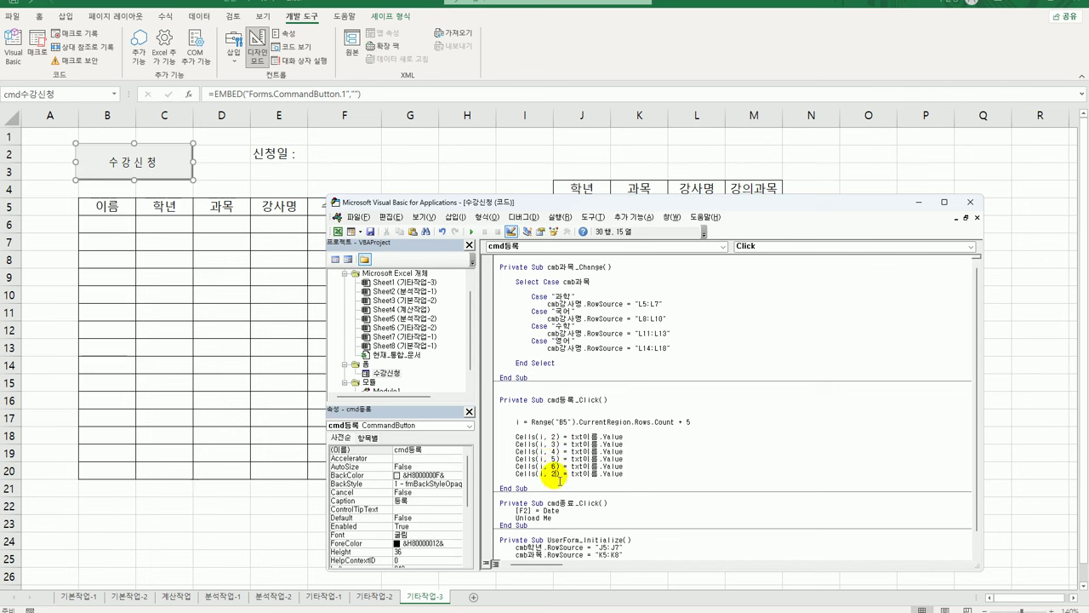
double_click(555, 473)
text(7)
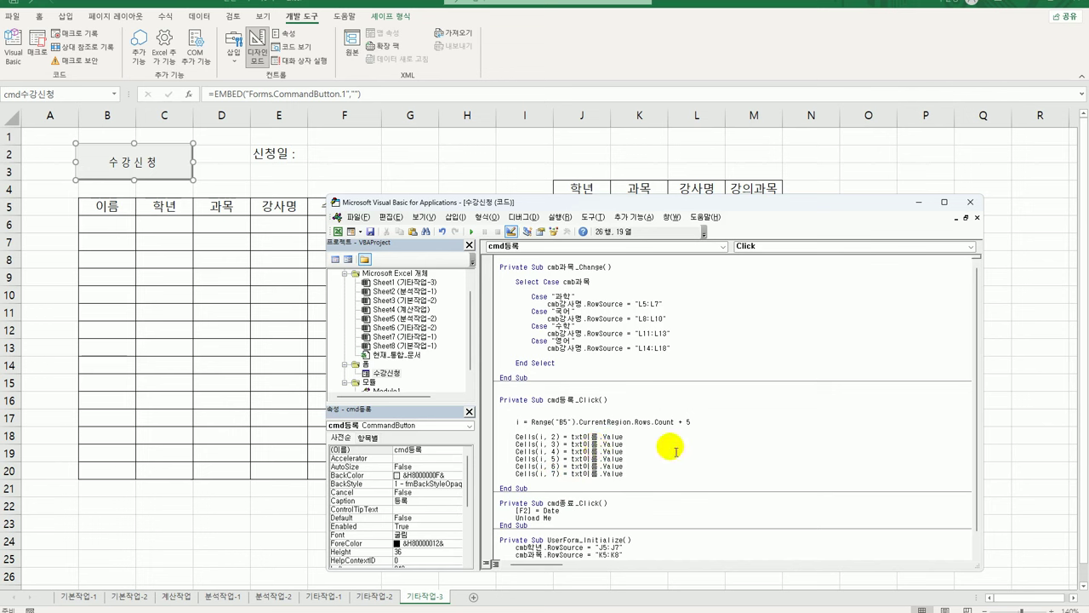
Assign cmb학년.Value, cmb과목.Value and cmb강사명.Value to the next three Cells lines
key(shift+End)
text(ㅊ)
text(cmb)
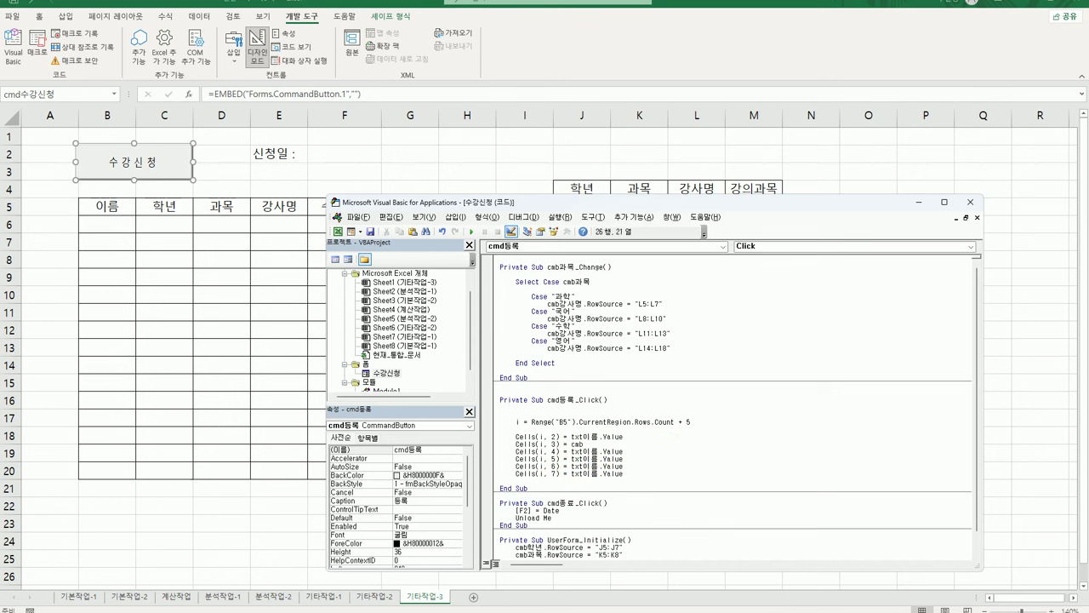
text(년.v)
key(Tab)
click(674, 451)
key(shift+Left)
key(shift+Left)
key(shift+Left)
key(shift+Left)
key(shift+Left)
key(shift+Left)
key(shift+Left)
key(shift+Left)
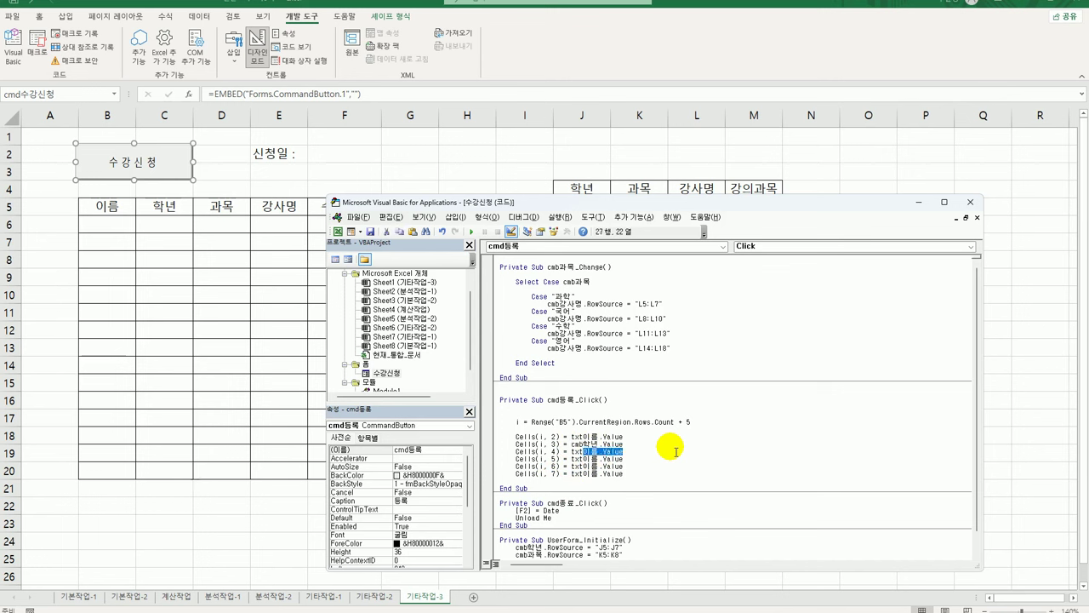
text(ㅊ)
key(BackSpace)
text(cmb)
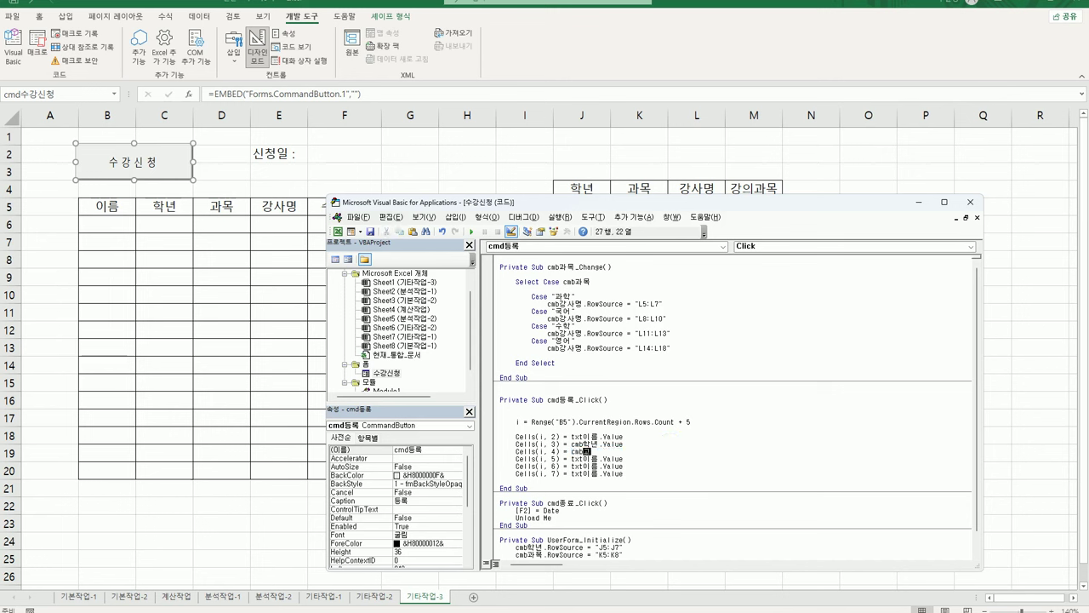
text(과목.Value)
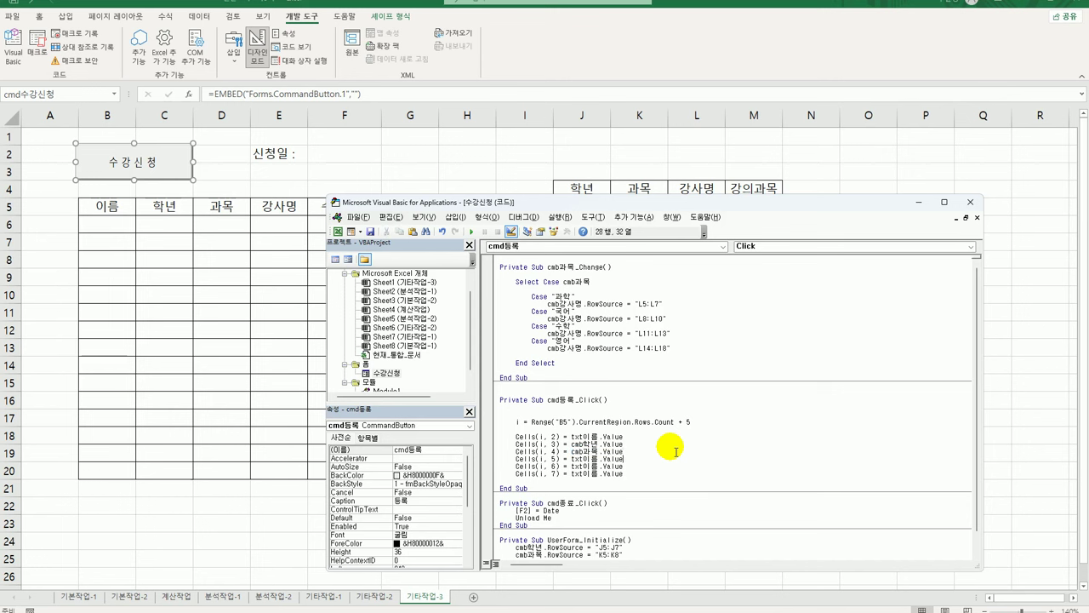
key(shift+Left)
key(shift+Left)
key(shift+Left)
key(shift+Left)
key(shift+Left)
key(shift+Left)
key(shift+Left)
key(shift+Left)
key(shift+Left)
key(shift+Left)
key(shift+Left)
text(ㅊ)
text(cmb)
text(강사)
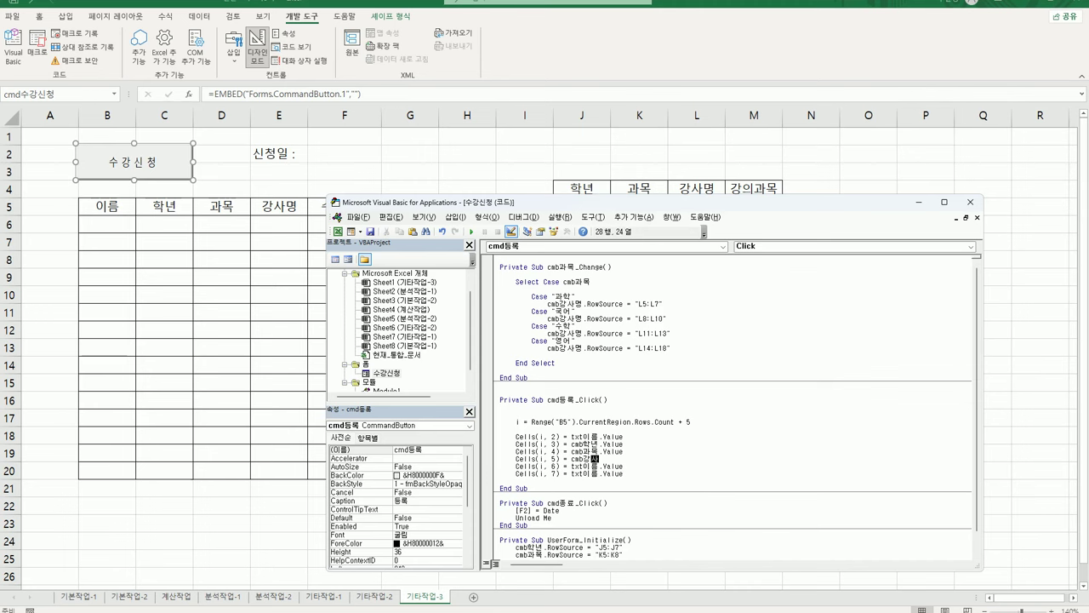
text(명.va)
key(Tab)
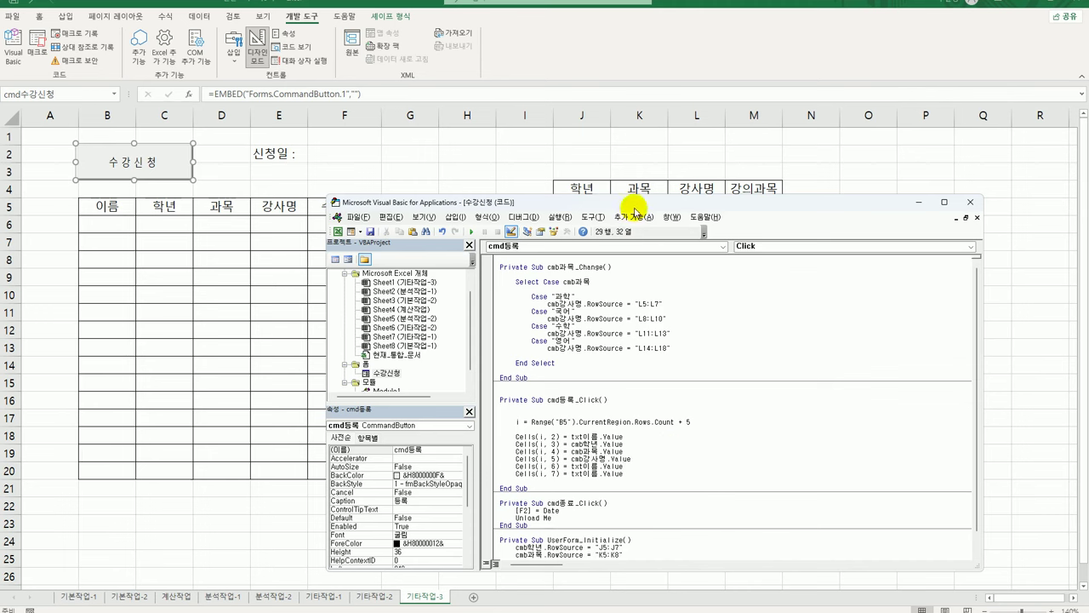
Check the class-time text box name and assign txt수업시간 to the Cells(i, 6) line
drag(636, 208, 721, 153)
double_click(472, 317)
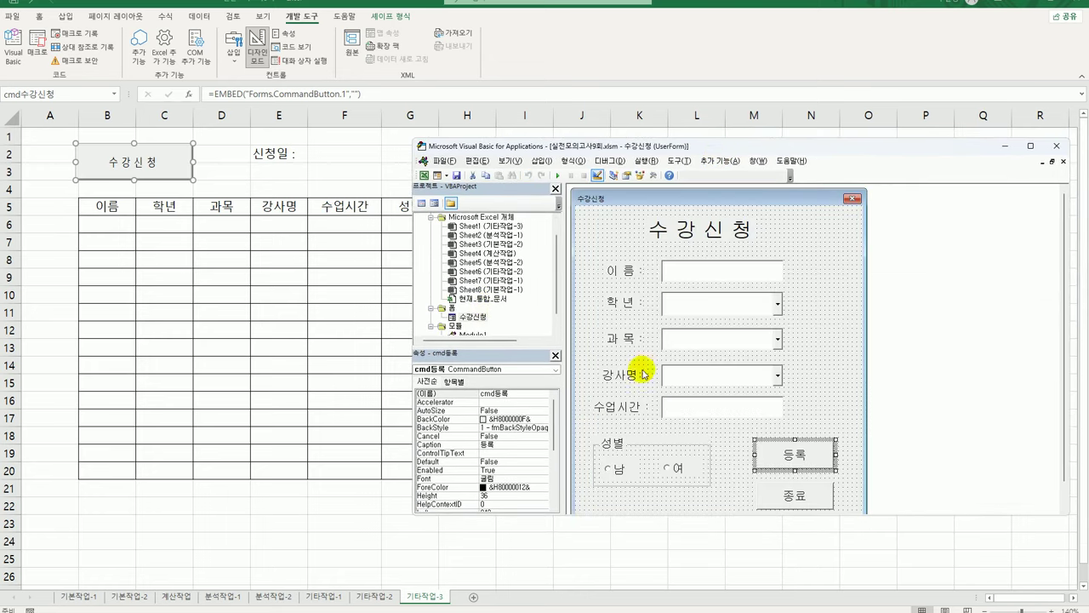
click(686, 401)
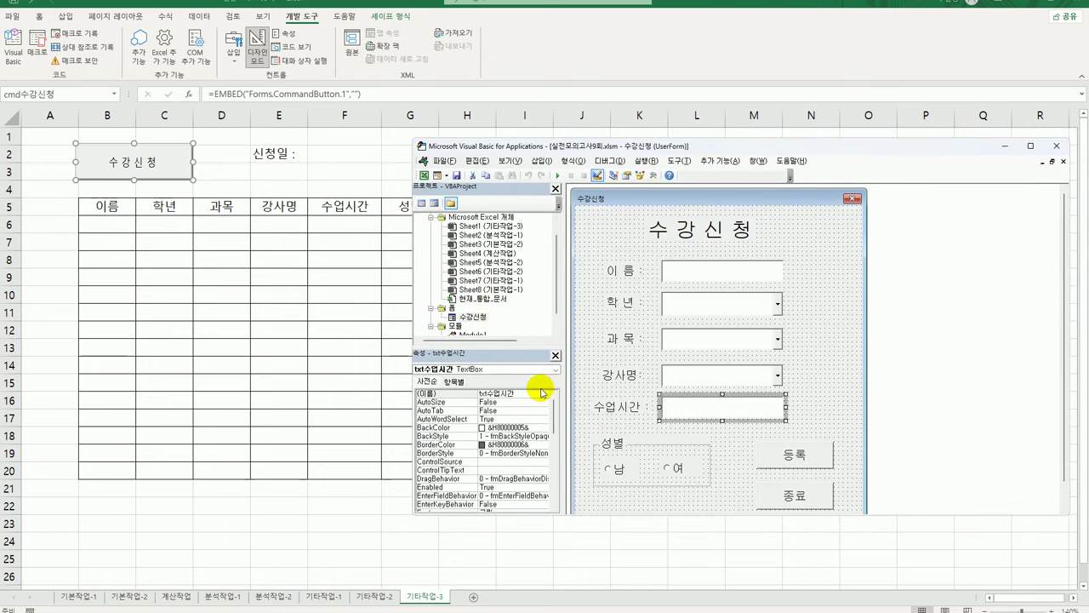
click(807, 464)
double_click(813, 468)
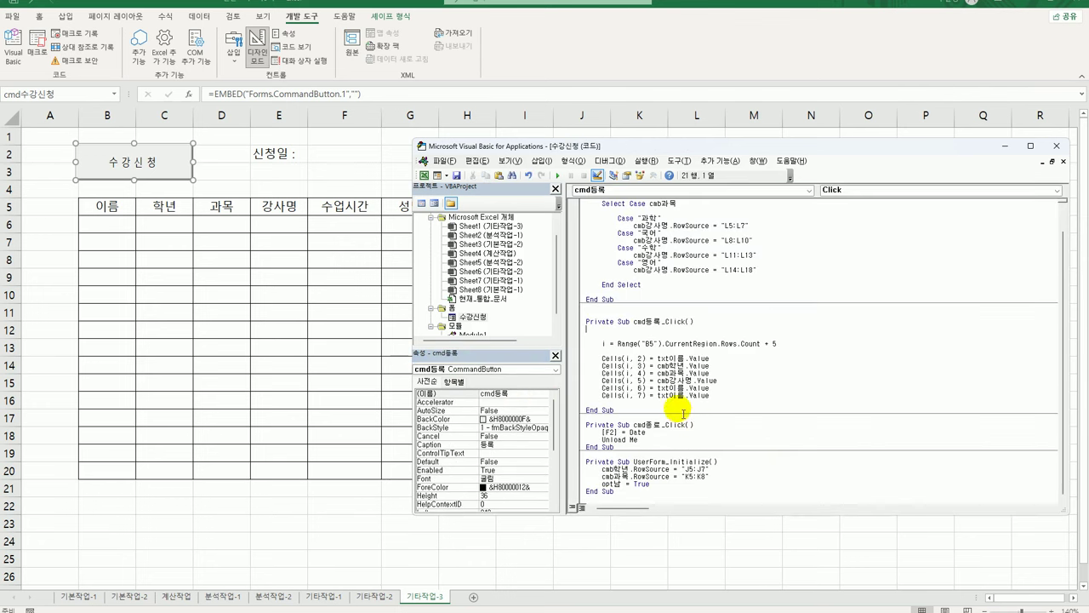
double_click(677, 388)
text(txt수업시간)
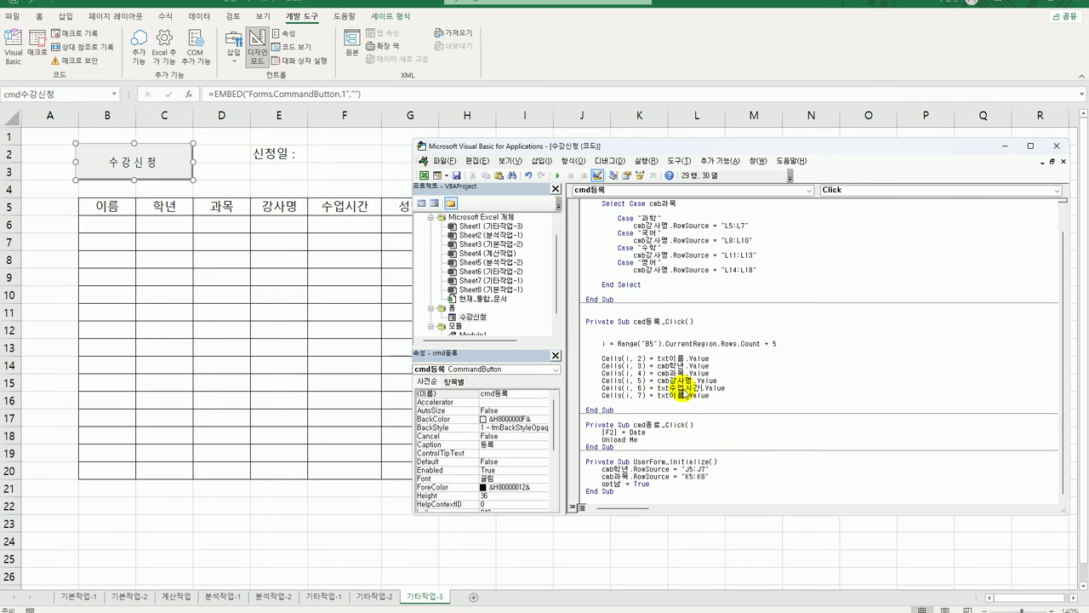
click(758, 391)
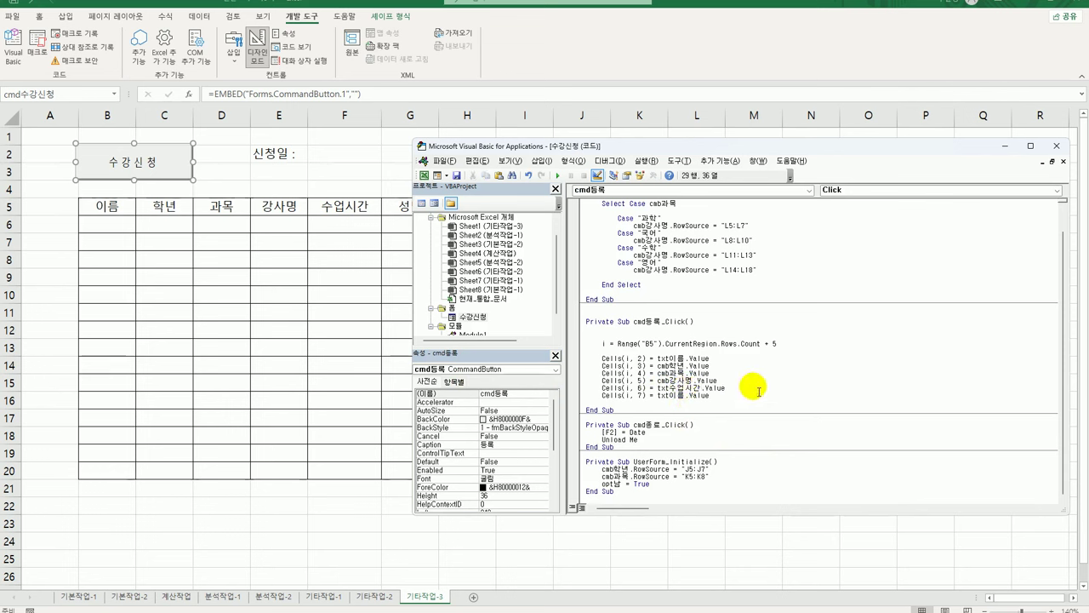
key(Return)
key(Return)
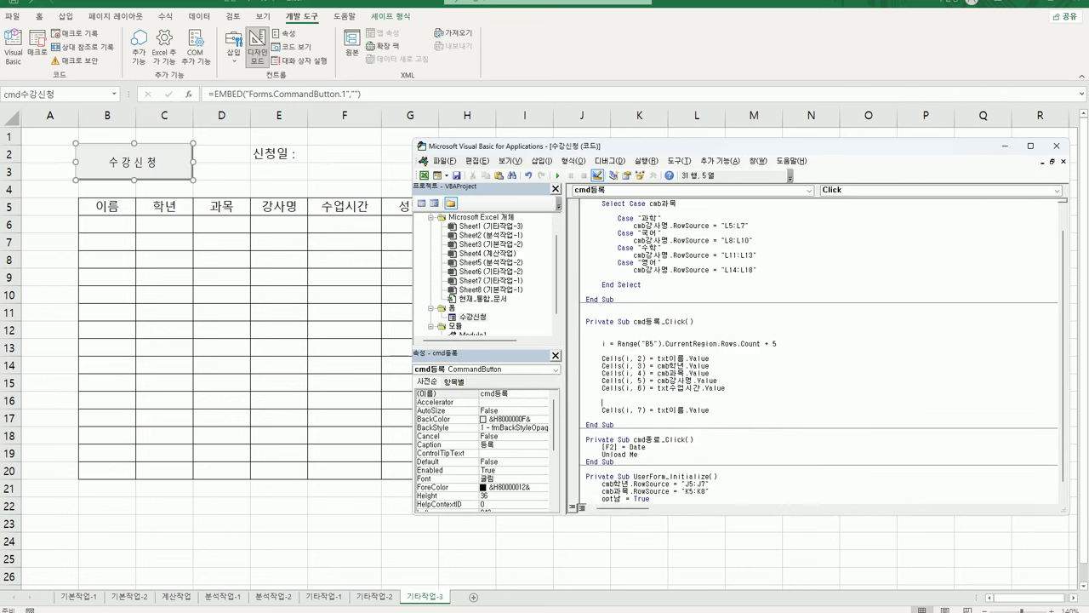
Start an If opt남 = True block that writes "남" into Cells(i, 7)
text(if opt남 = true Then)
key(shift+End)
text(")
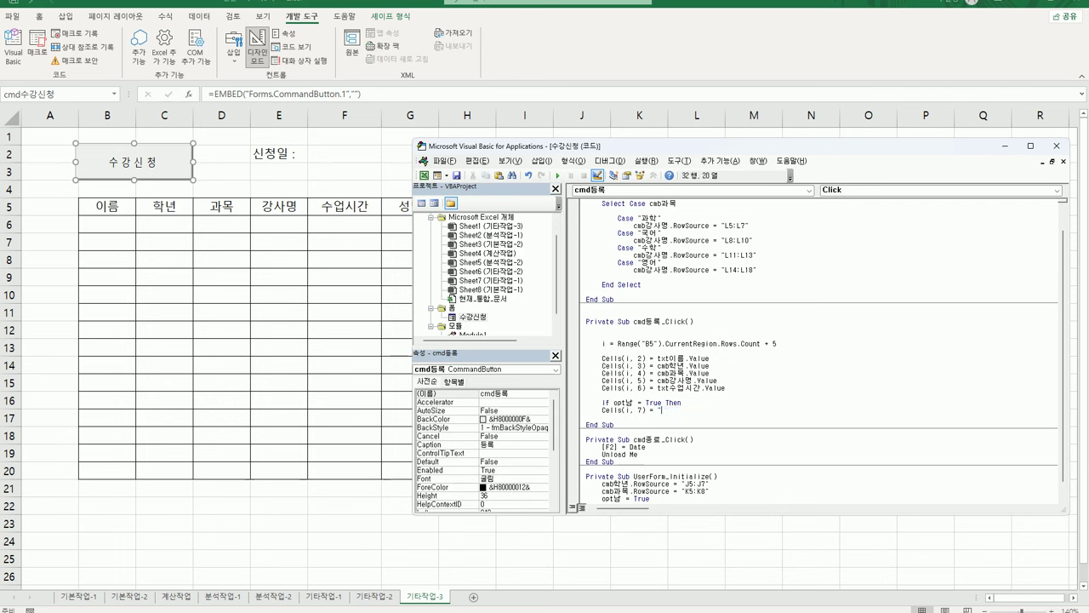
text(남")
key(Return)
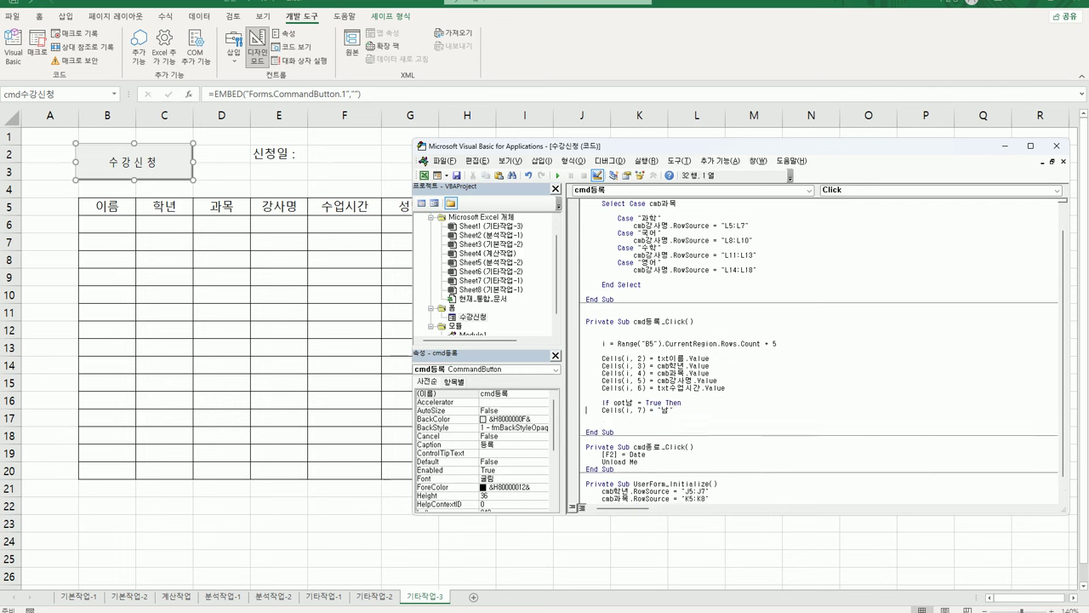
key(Tab)
key(Down)
key(shift+End)
key(ctrl+c)
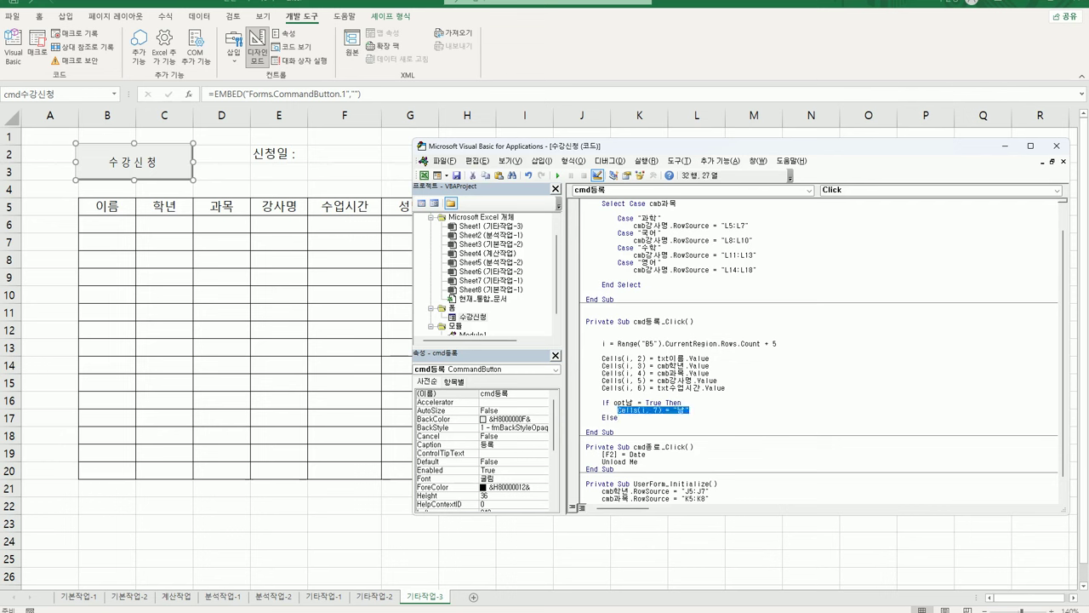
Add the Else branch writing "여" into Cells(i, 7) and close the block with End If
key(Down)
key(Down)
key(ctrl+v)
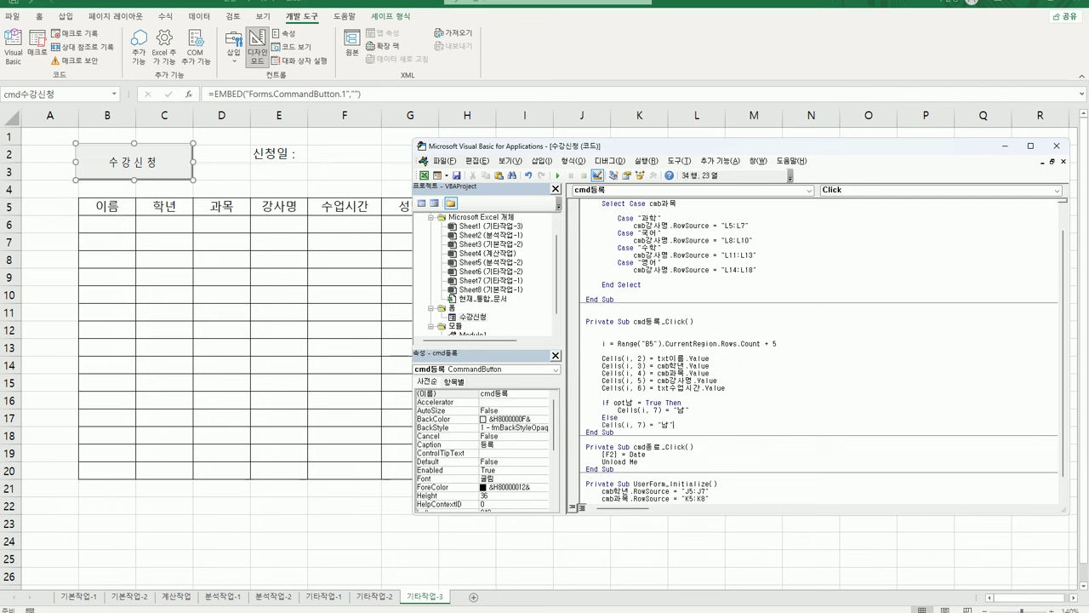
key(Home)
key(Tab)
key(End)
key(Left)
key(Left)
key(shift+Right)
key(BackSpace)
text(여)
key(End)
key(Return)
key(BackSpace)
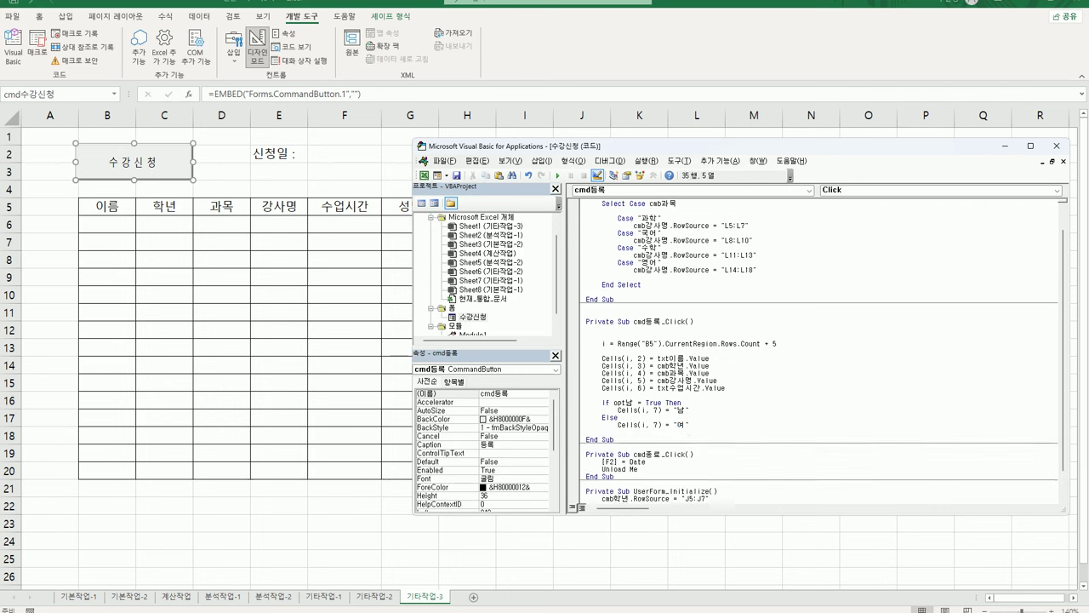
text(End If)
key(Return)
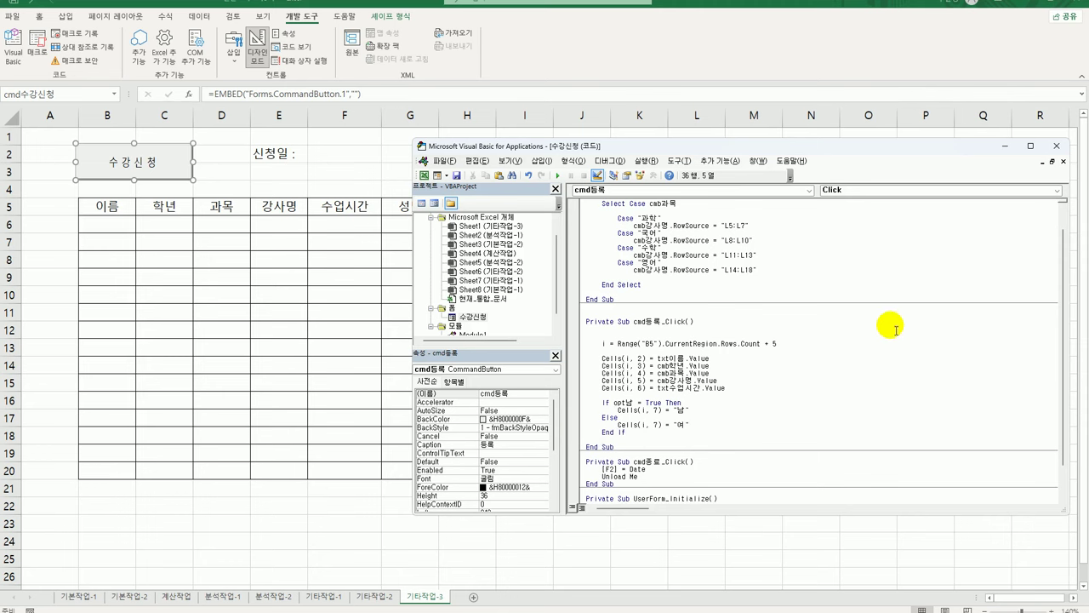
click(832, 402)
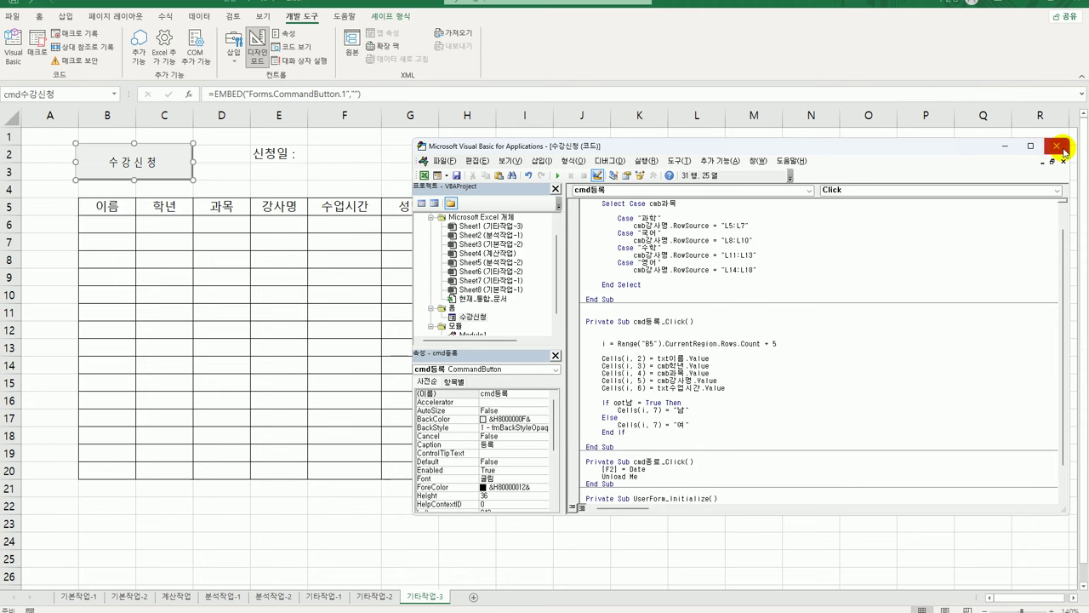
Return to the worksheet, exit Design Mode, and open the 수강신청 form
click(1057, 145)
click(257, 56)
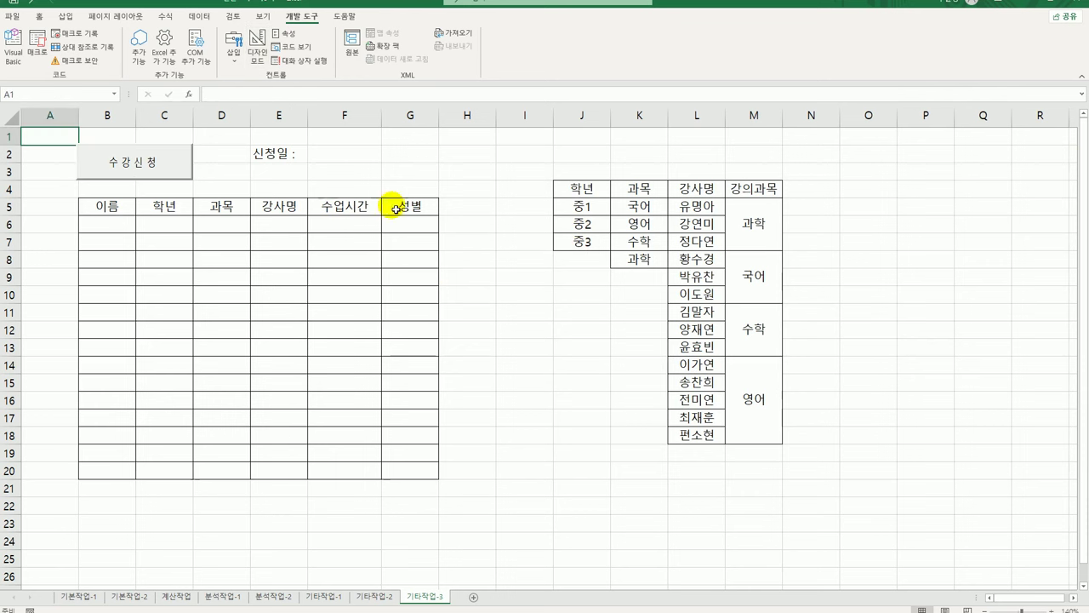
click(456, 243)
click(150, 164)
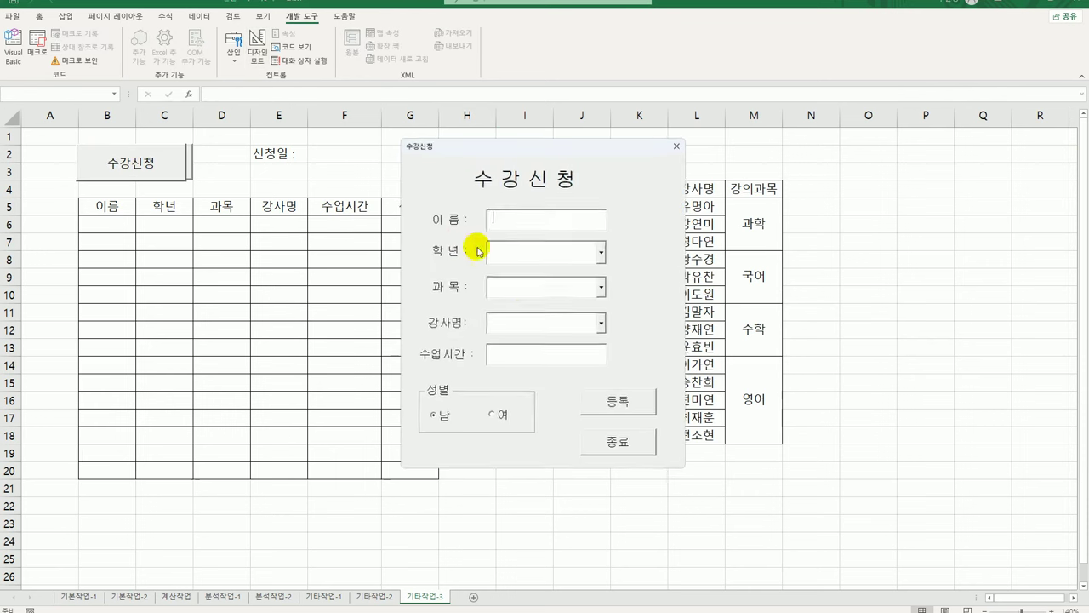
click(602, 252)
drag(552, 151, 424, 155)
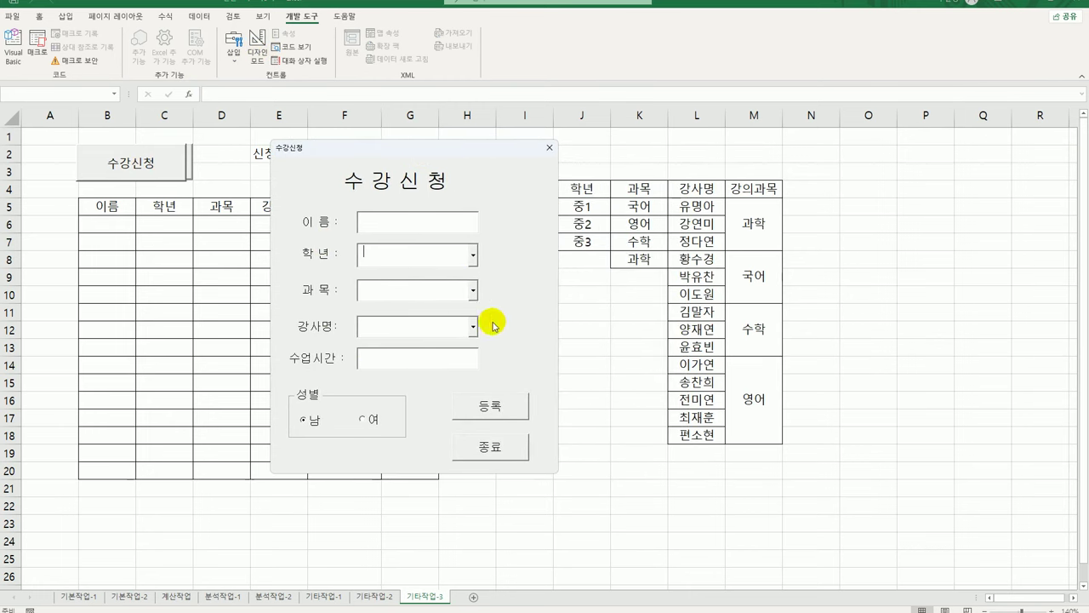
click(473, 290)
Register a student name with grade 중1, 국어, first instructor, 10시 and gender 여 into row 6
click(504, 324)
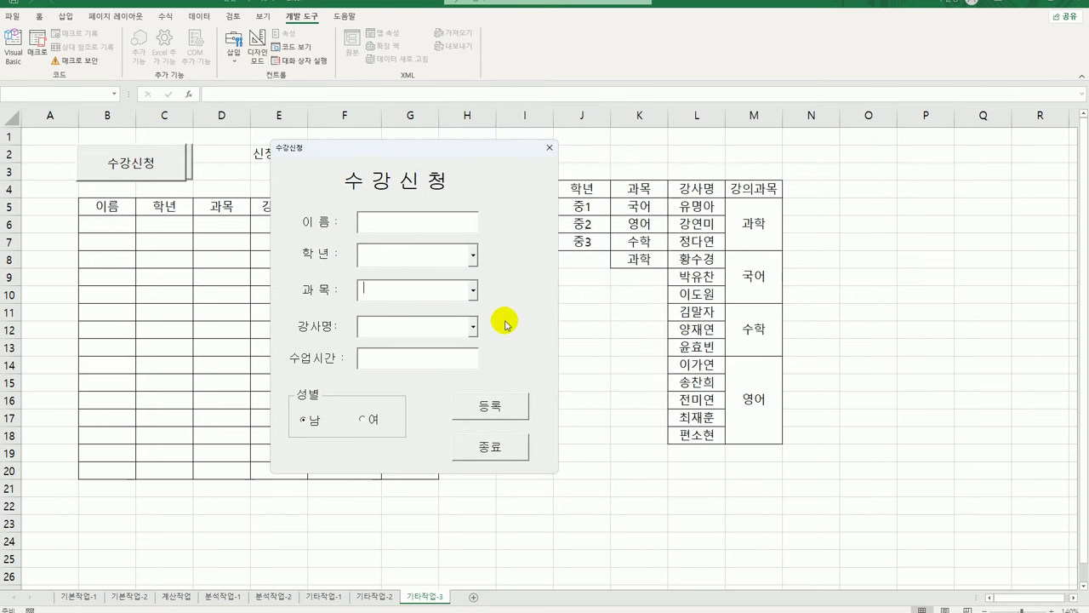
click(434, 223)
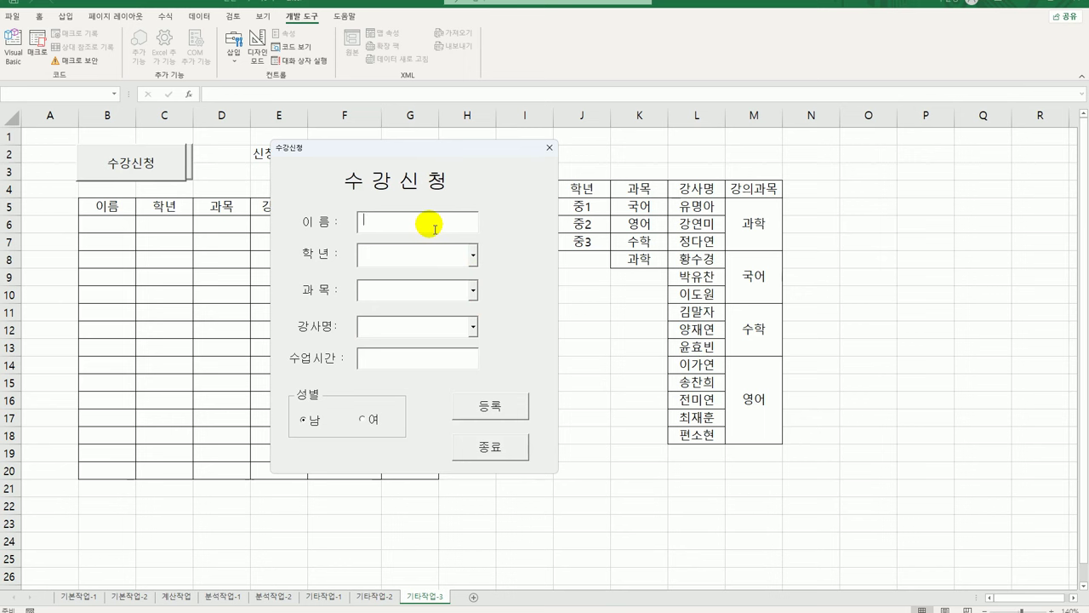
click(473, 256)
click(464, 265)
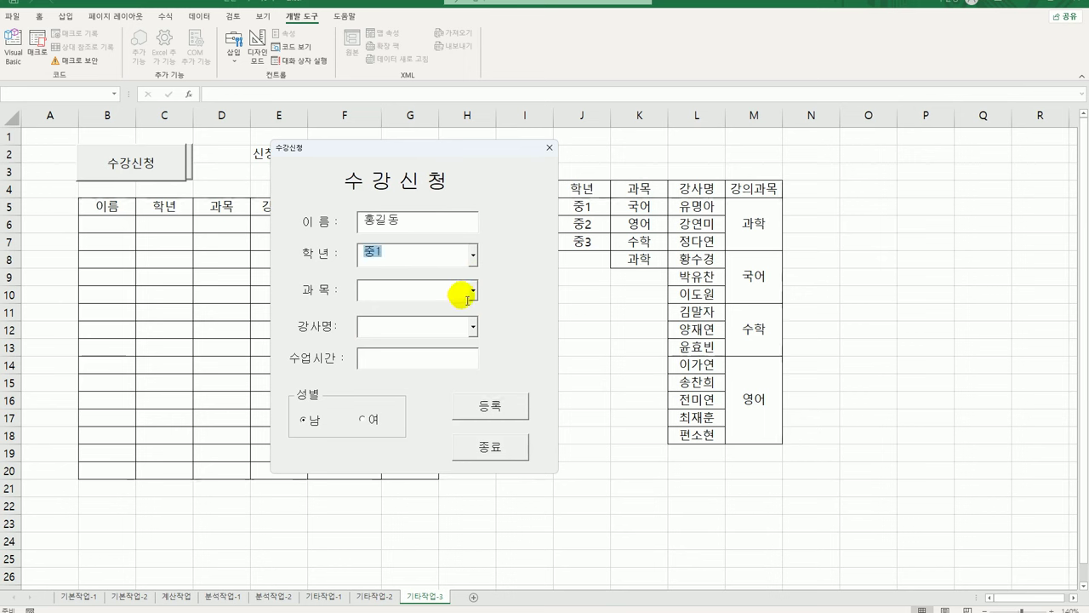
click(473, 292)
click(452, 307)
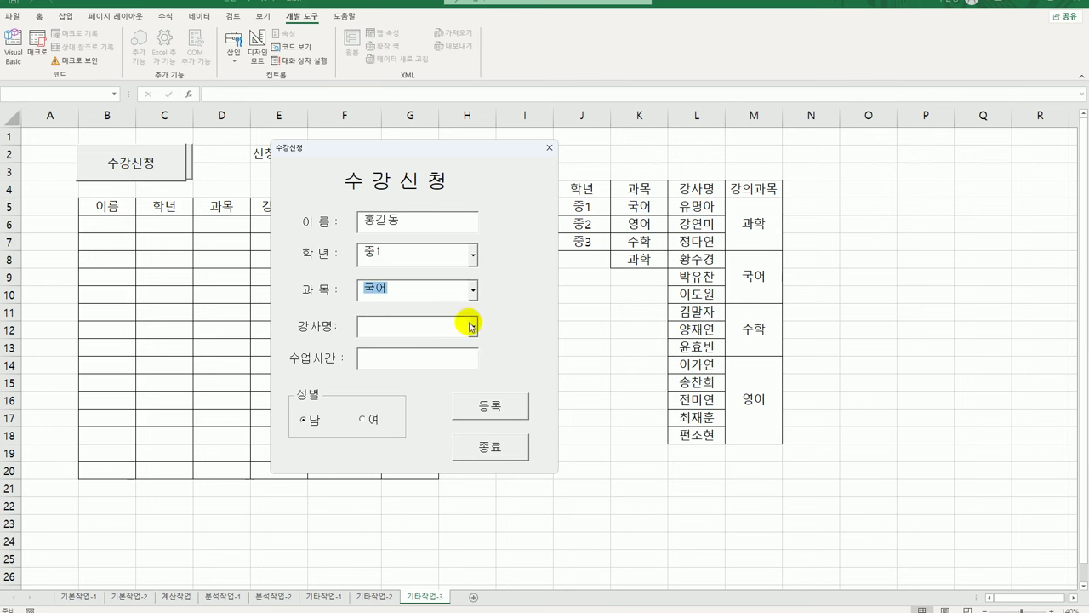
click(474, 326)
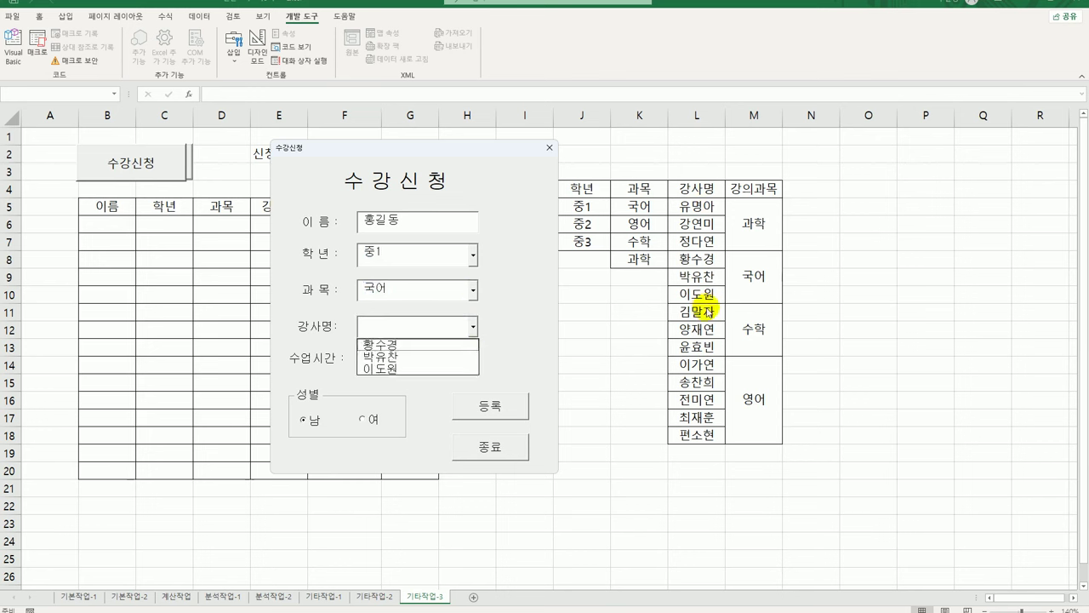
click(406, 346)
click(418, 358)
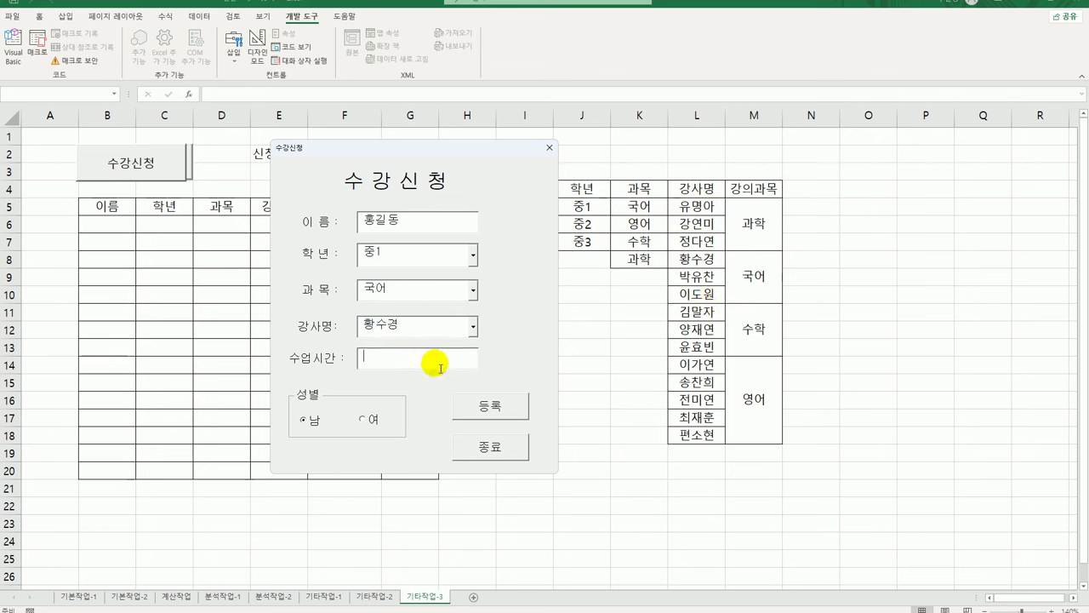
text(10)
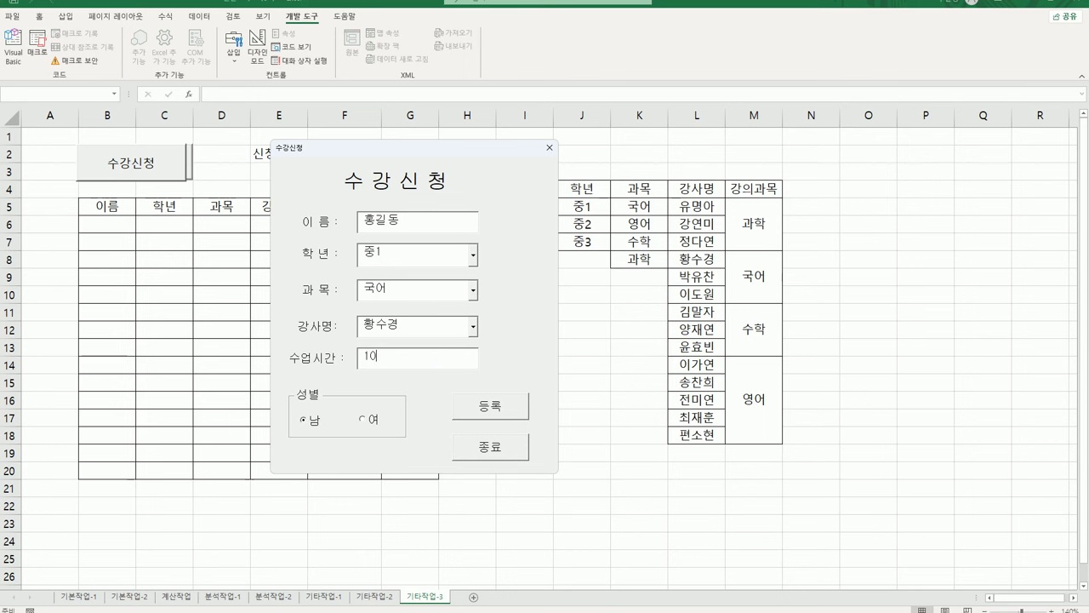
text(시)
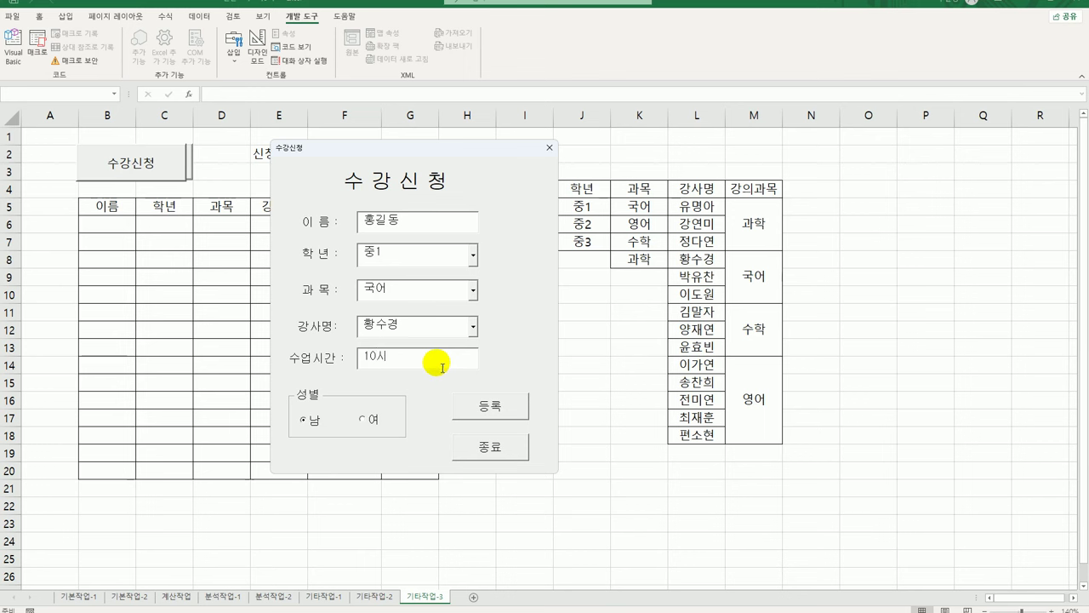
click(373, 421)
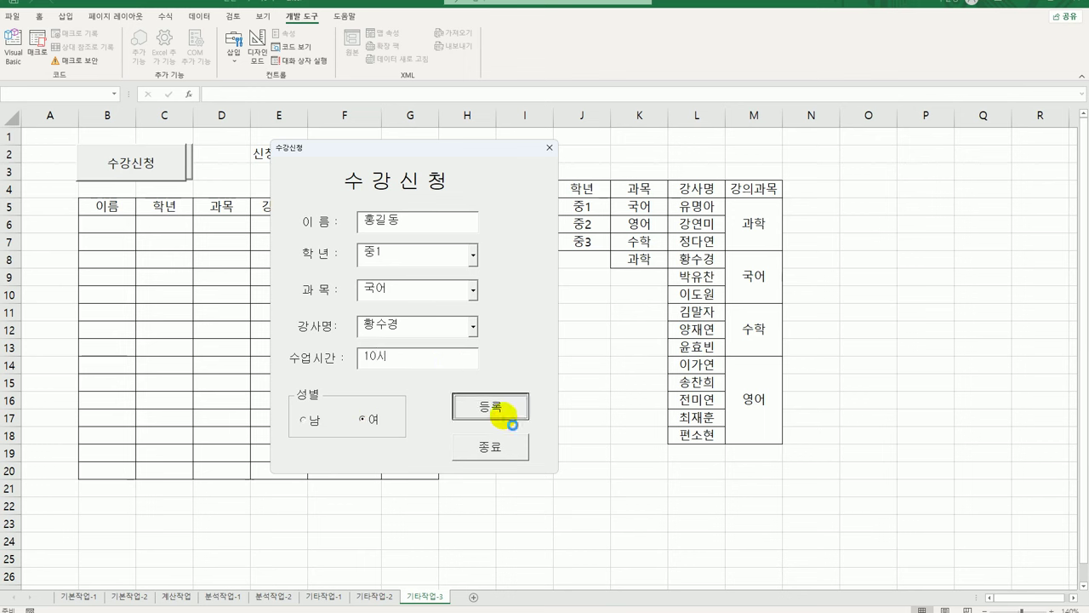
click(501, 415)
Close the form so F2 is stamped with 2023-12-27
drag(455, 149, 678, 161)
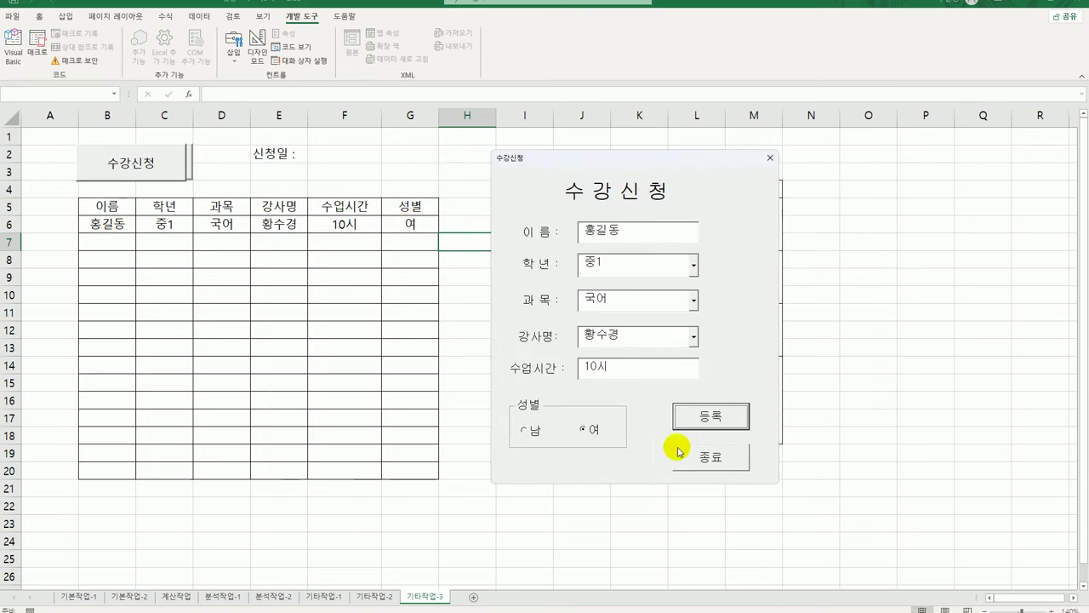
click(710, 460)
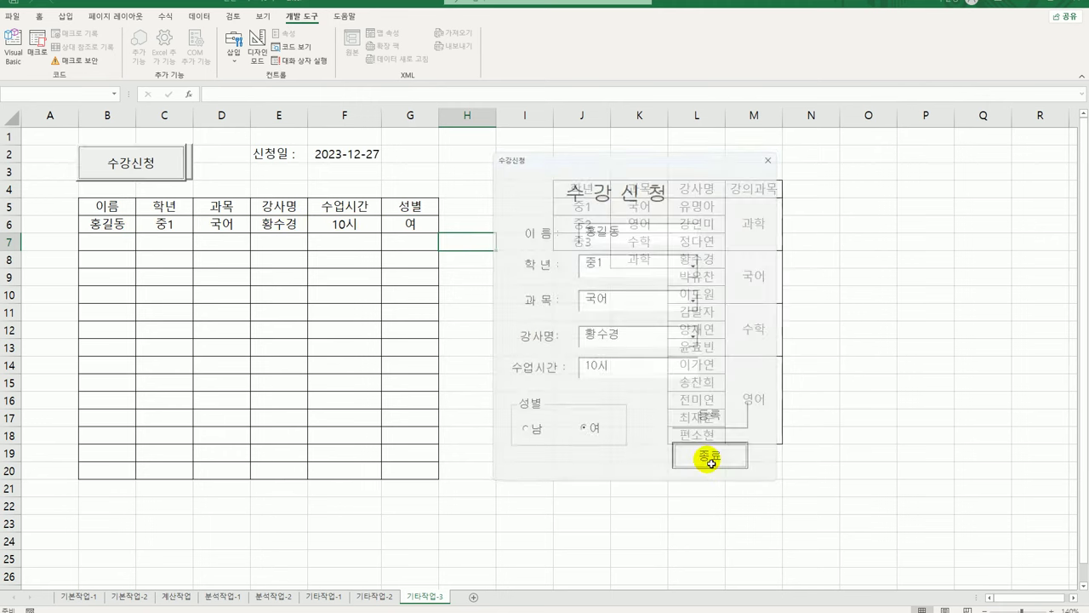
click(351, 163)
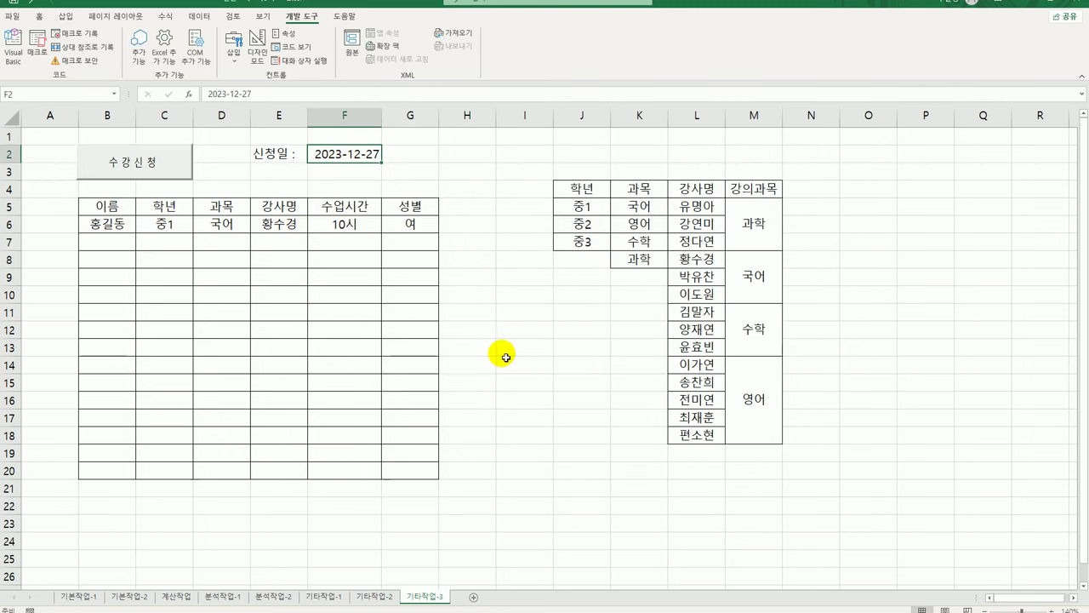